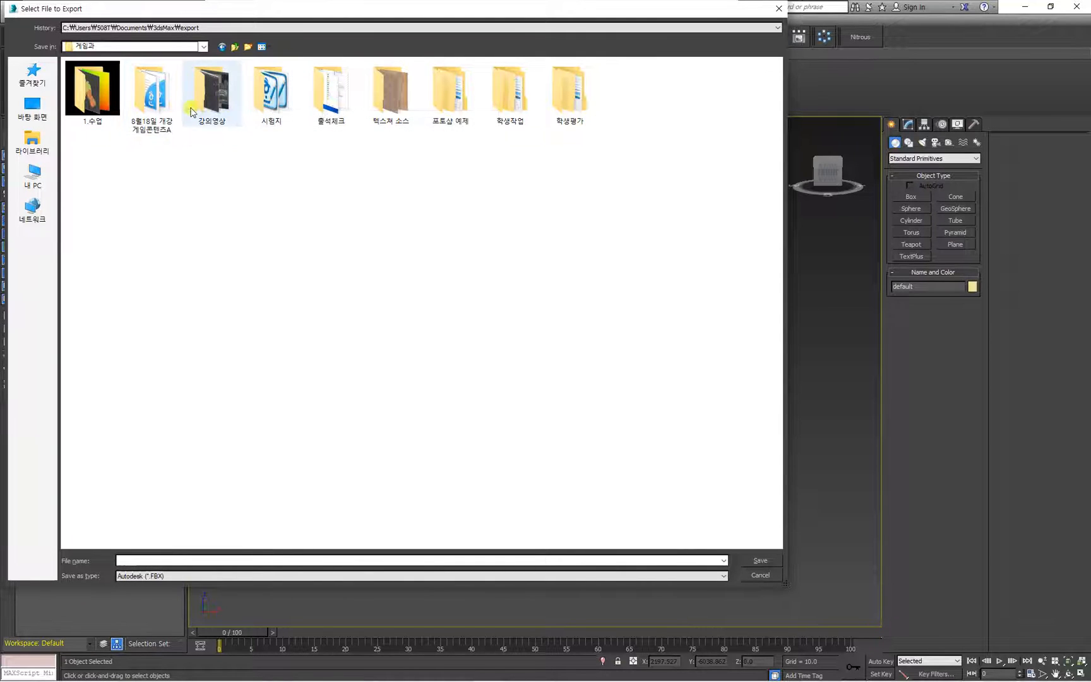
Browse to 1.수업 > Nendroid > nendo modeling01 and create and open a new folder named 마모셋 there.
{"action": "double_click", "coordinate": [94, 95]}
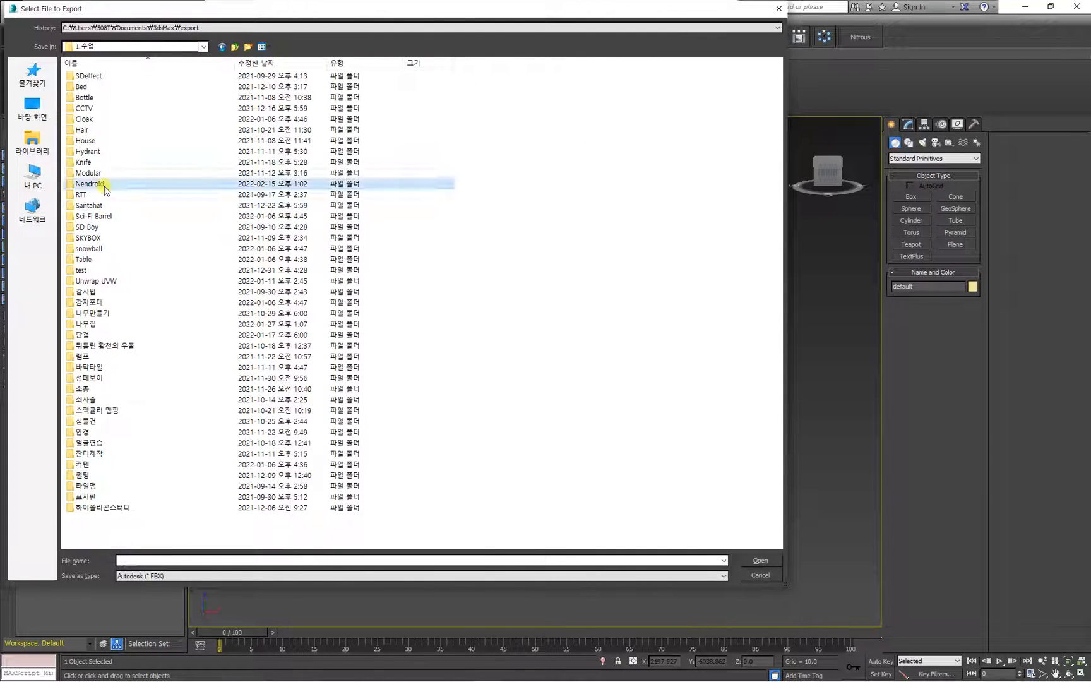
{"action": "double_click", "coordinate": [111, 183]}
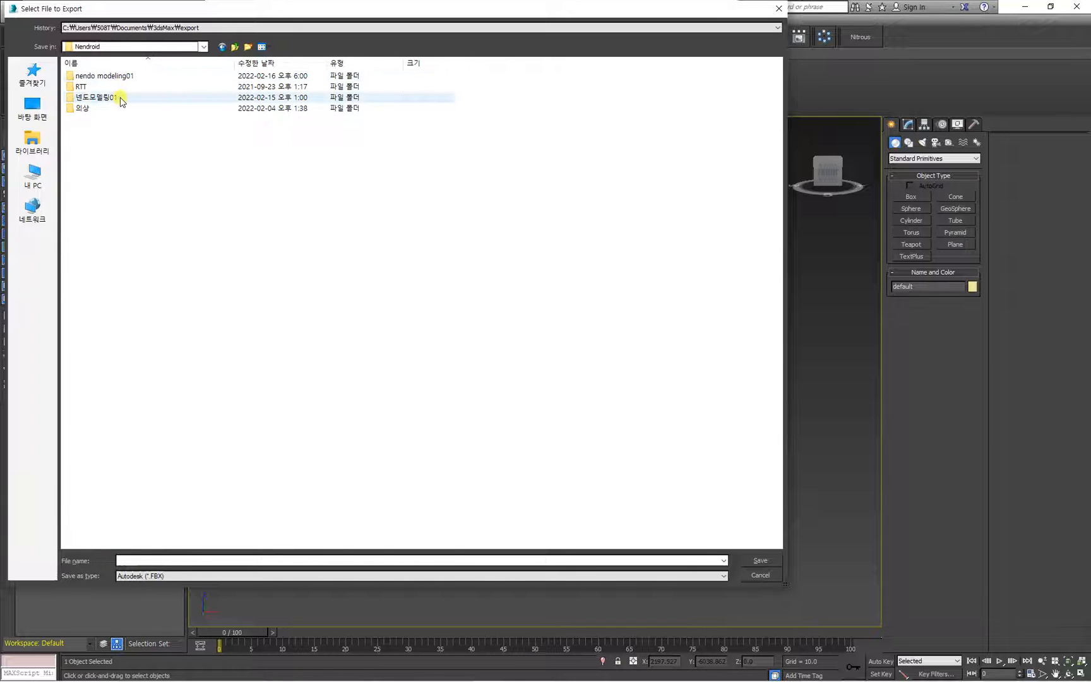
{"action": "double_click", "coordinate": [120, 75]}
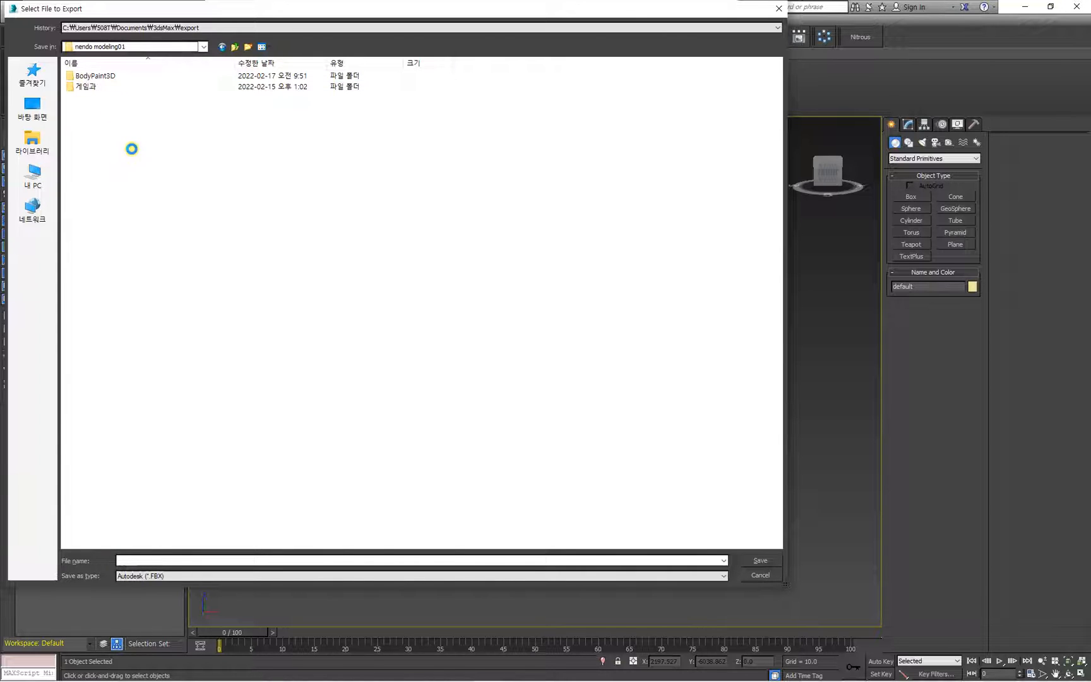
{"action": "key", "text": "ctrl+shift+n"}
{"action": "type", "text": "마무리"}
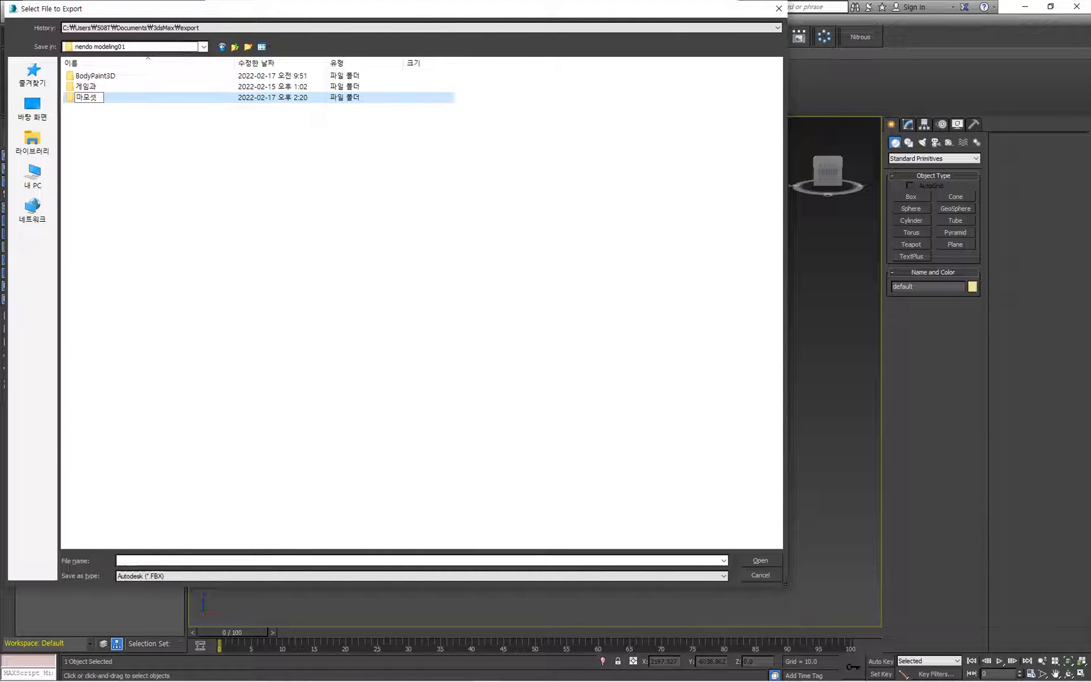
{"action": "key", "text": "Return"}
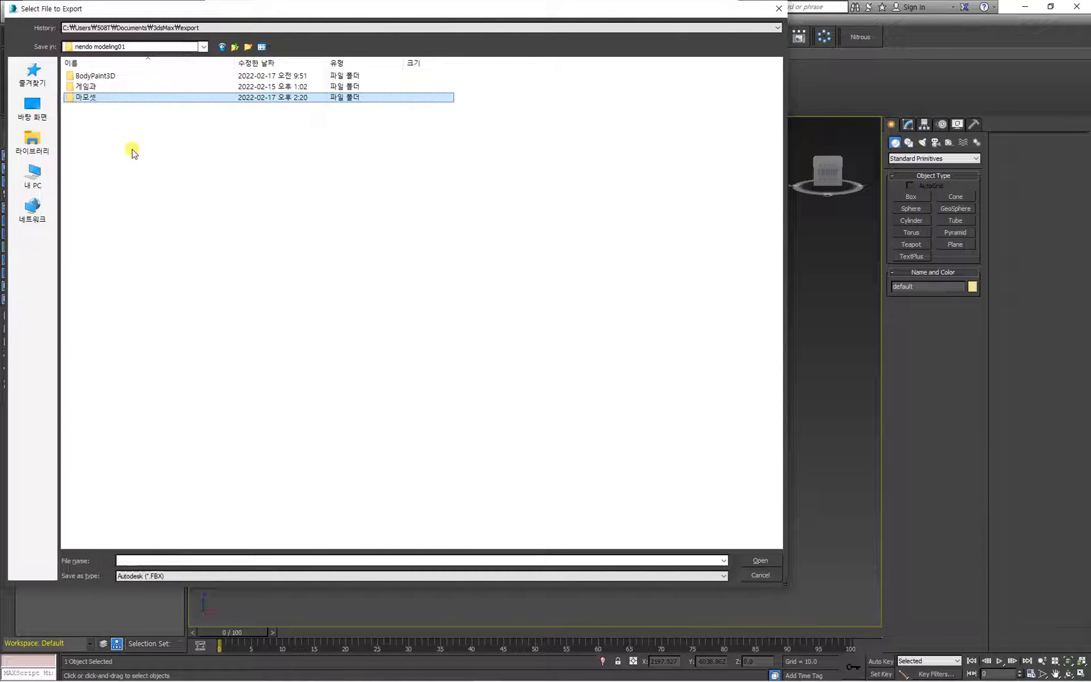
{"action": "key", "text": "Return"}
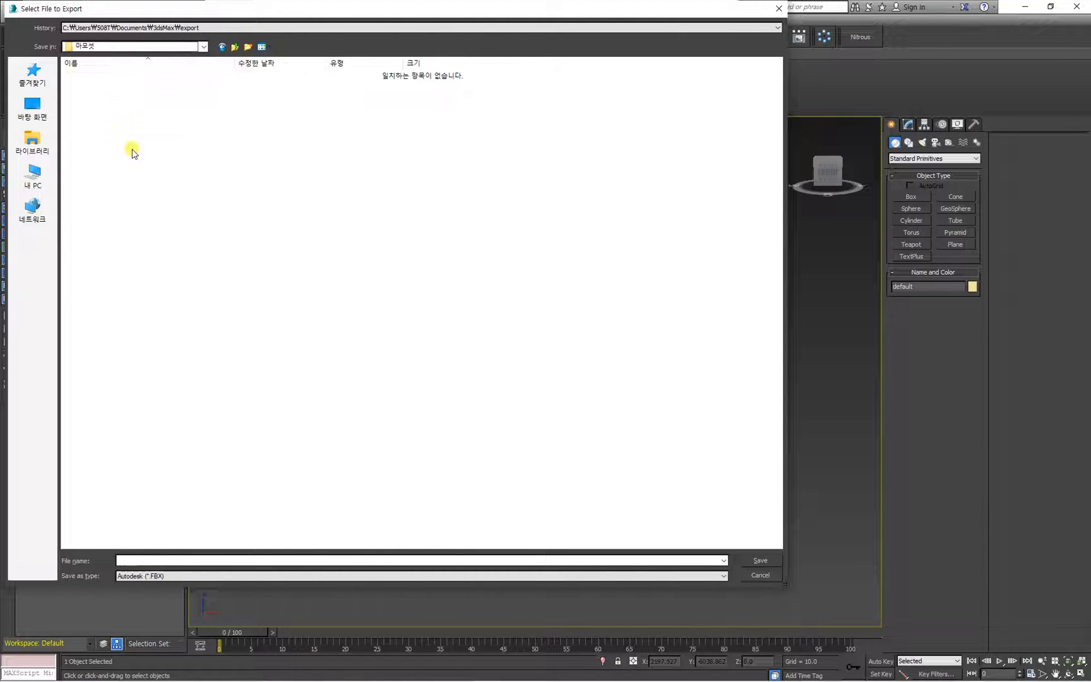
Set the export format to gw::OBJ-Exporter (*.OBJ) and save the file as Nendo boy.
{"action": "left_click", "coordinate": [175, 576]}
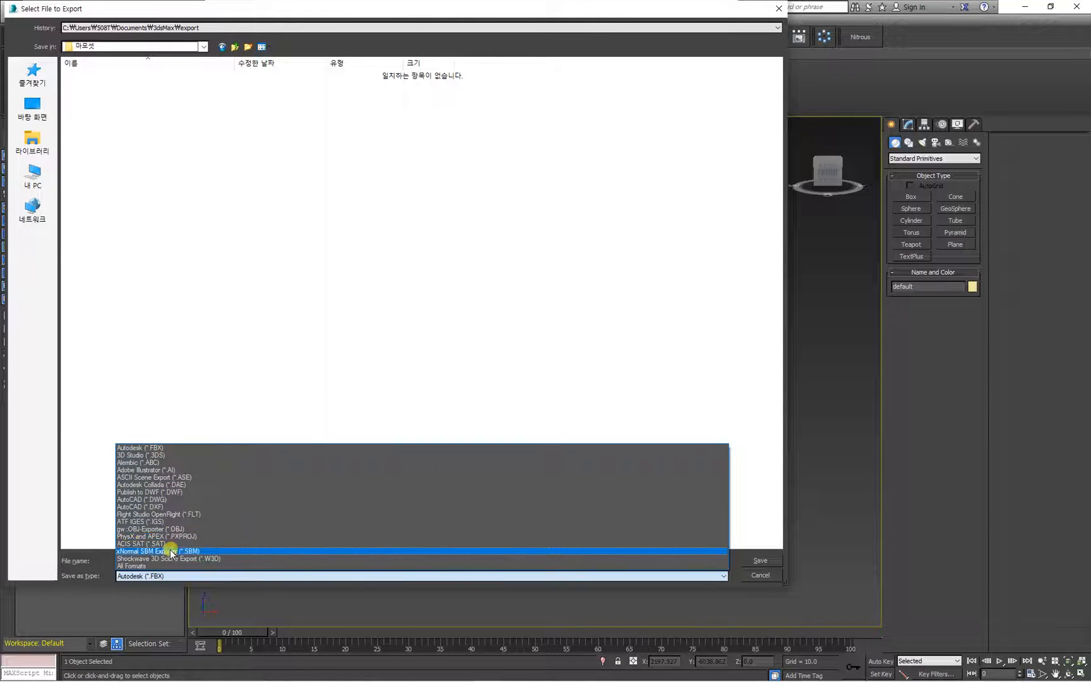
{"action": "left_click", "coordinate": [169, 529]}
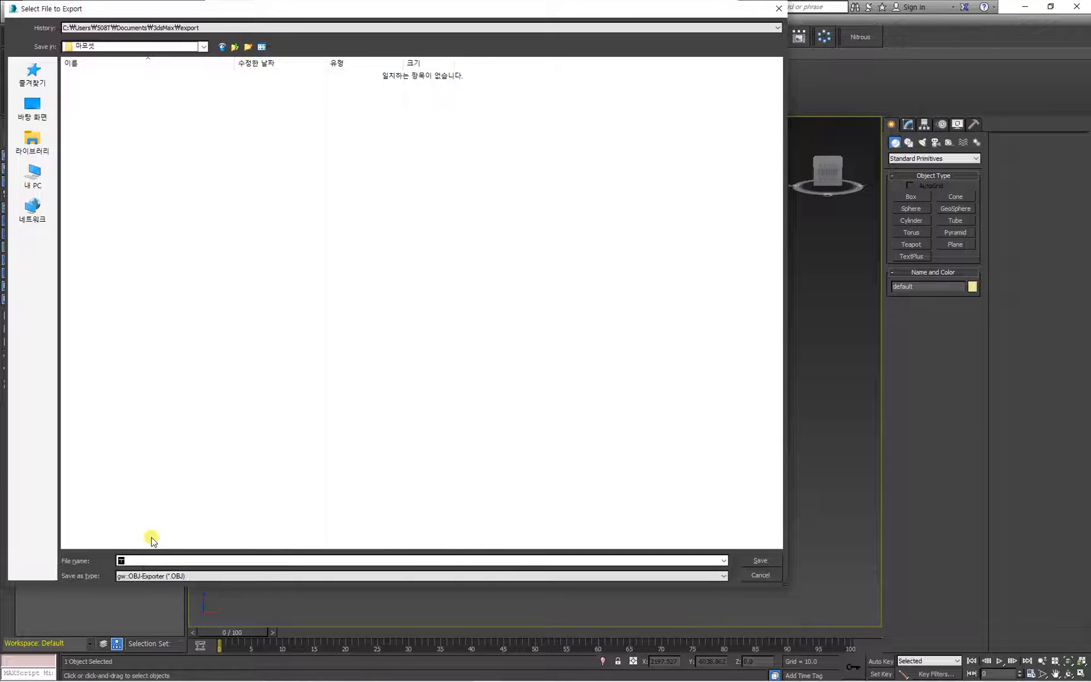
{"action": "type", "text": "두애"}
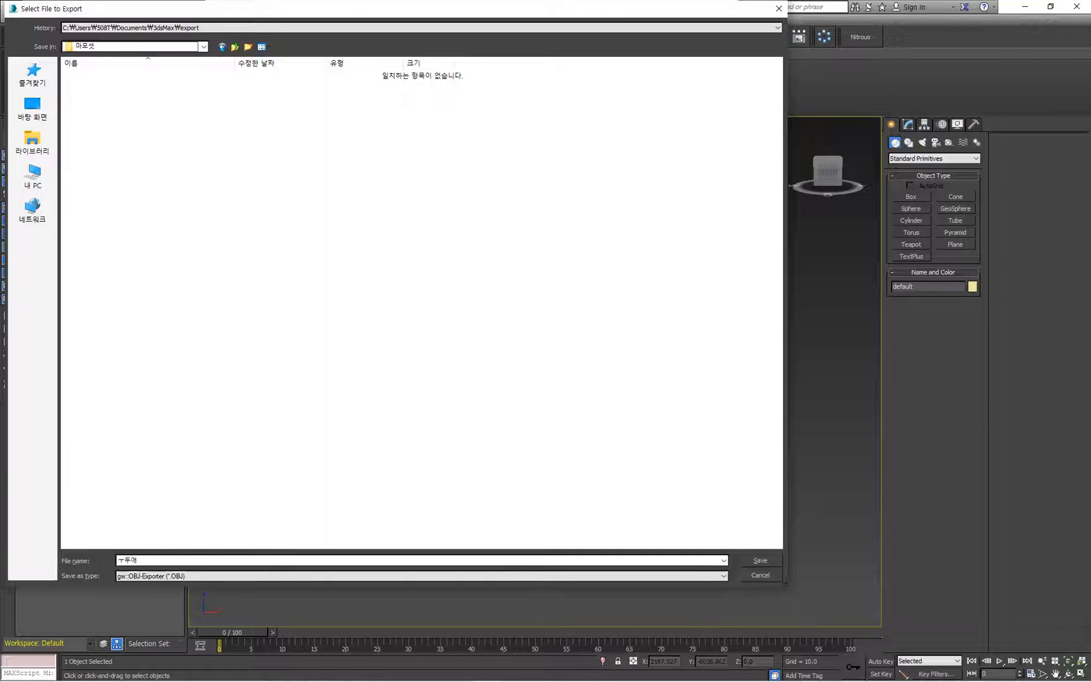
{"action": "key", "text": "BackSpace"}
{"action": "type", "text": "Nendo boy"}
{"action": "key", "text": "Return"}
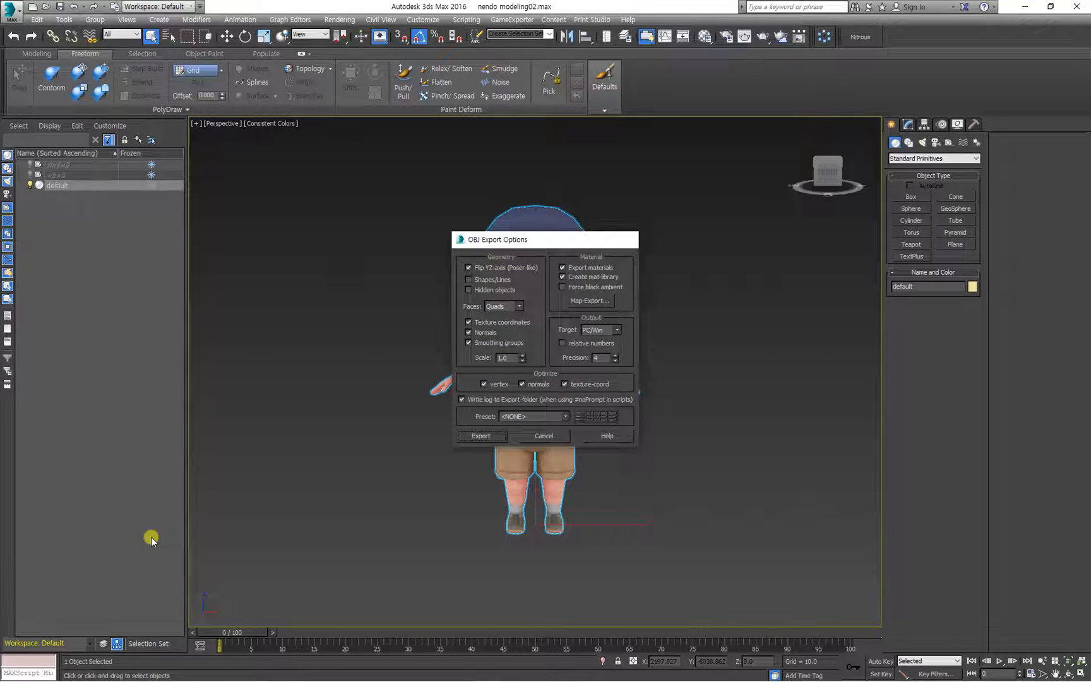
Export the character with the preset OBJ options, close the export report and deselect the model.
{"action": "key", "text": "Return"}
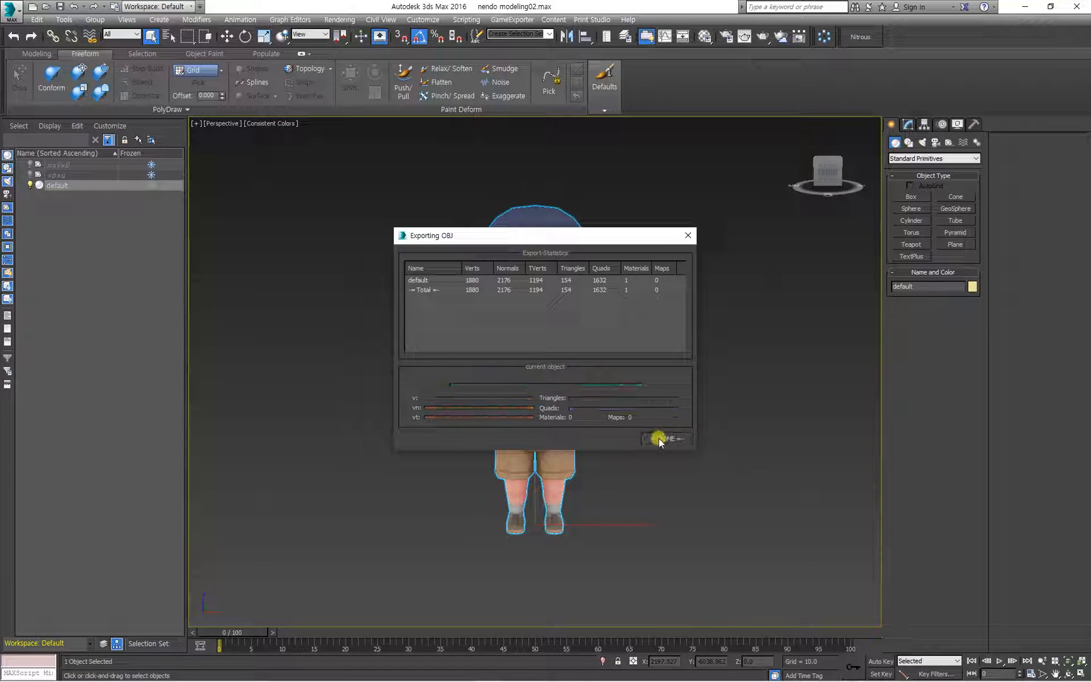
{"action": "left_click", "coordinate": [661, 437]}
{"action": "left_click", "coordinate": [696, 466]}
{"action": "middle_click_drag", "start_coordinate": [679, 465], "coordinate": [599, 438], "text": "alt"}
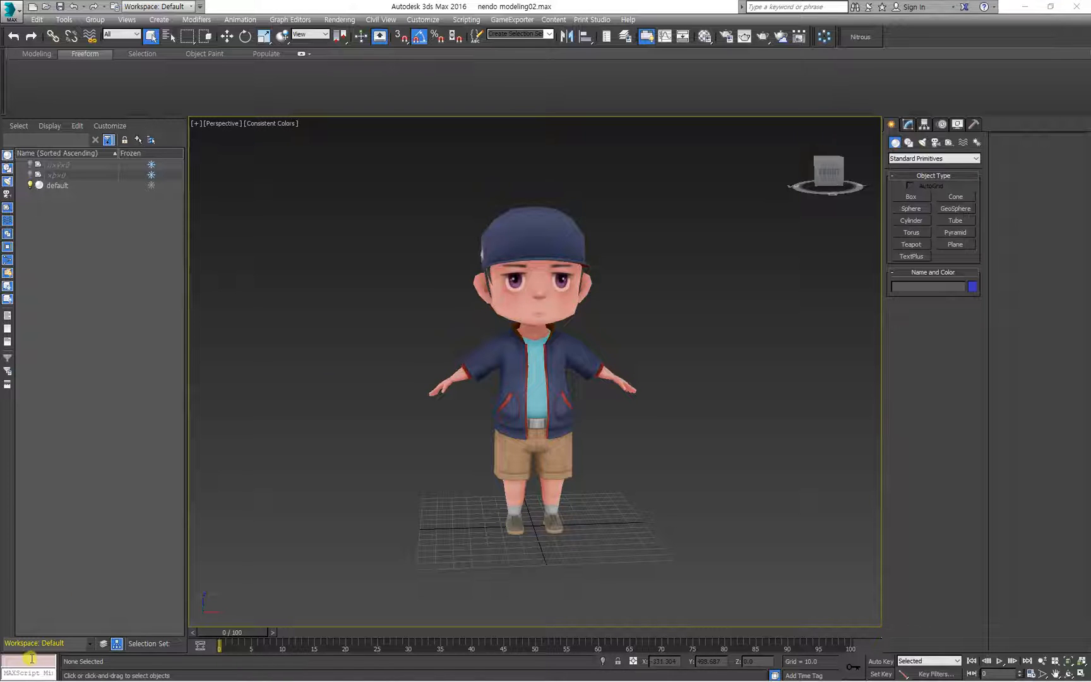
Launch Marmoset Toolbag 3, reposition its window over 3ds Max and clear the scene selection.
{"action": "left_click", "coordinate": [17, 677]}
{"action": "scroll", "coordinate": [213, 530], "scroll_direction": "down", "scroll_amount": 5}
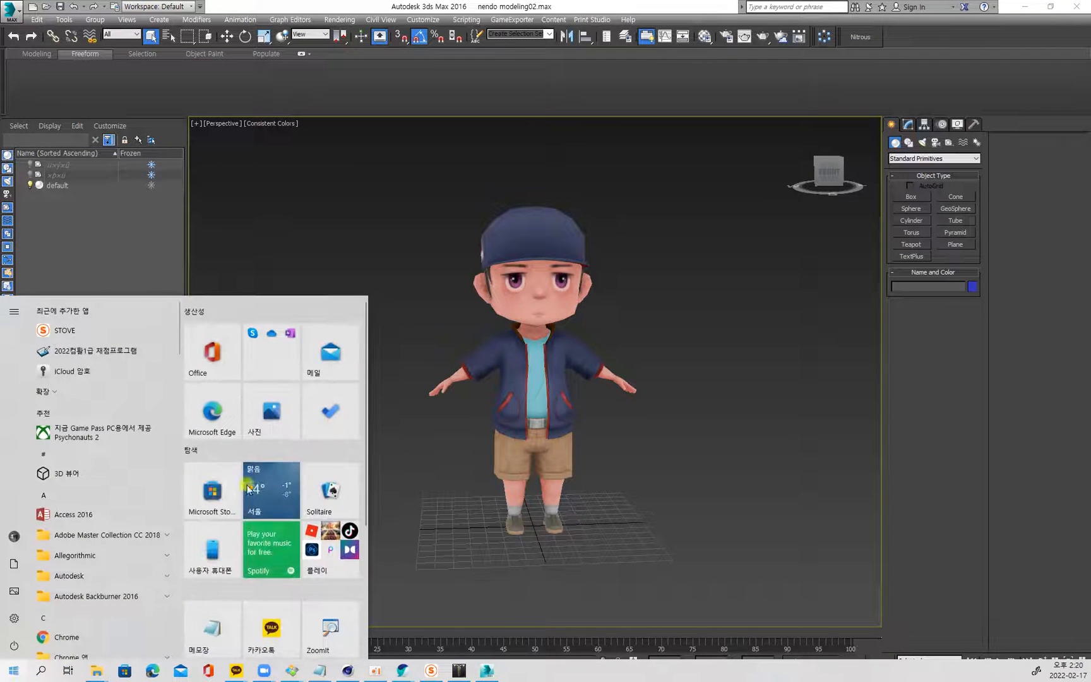
{"action": "left_click", "coordinate": [212, 526]}
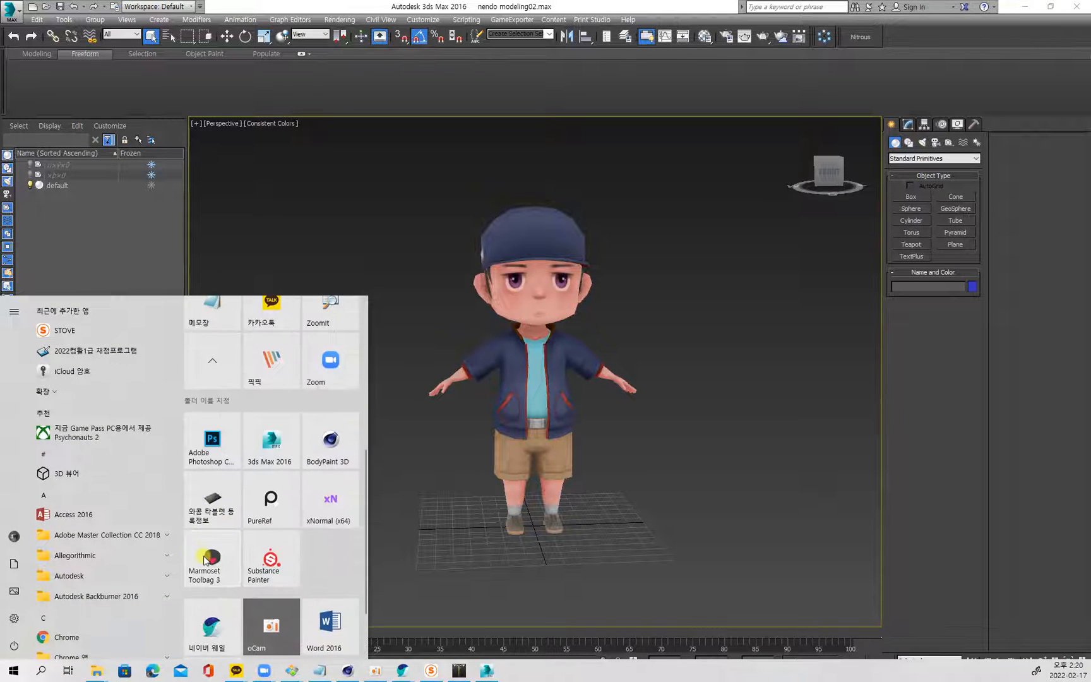
{"action": "left_click", "coordinate": [202, 556]}
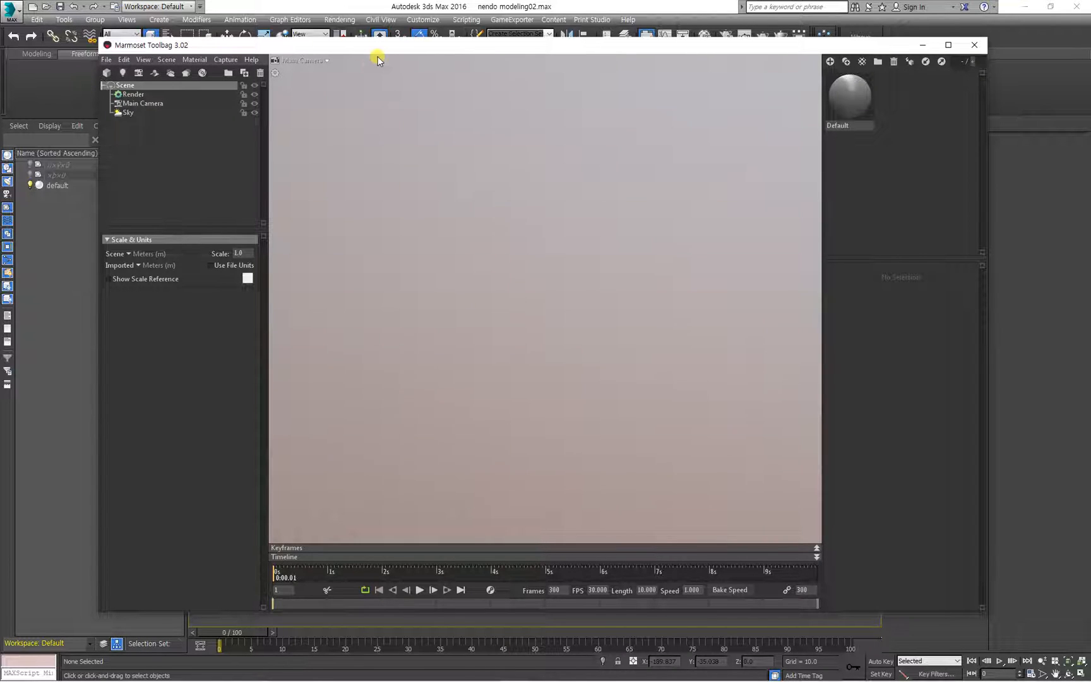
{"action": "left_click_drag", "start_coordinate": [381, 47], "coordinate": [398, 35]}
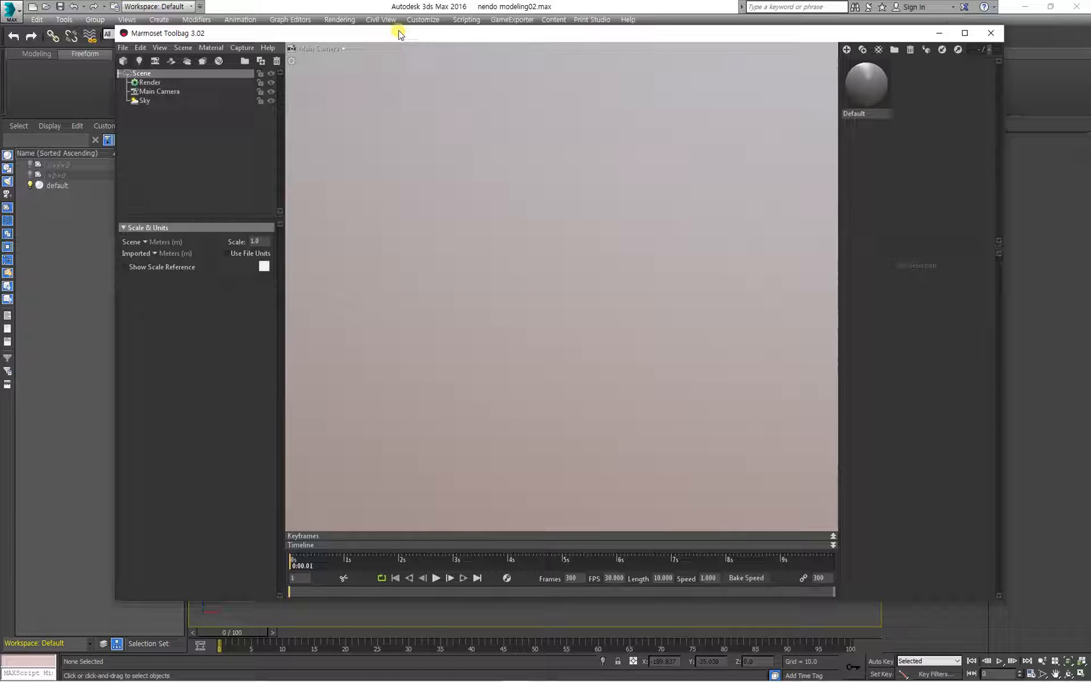
{"action": "left_click_drag", "start_coordinate": [353, 34], "coordinate": [329, 43]}
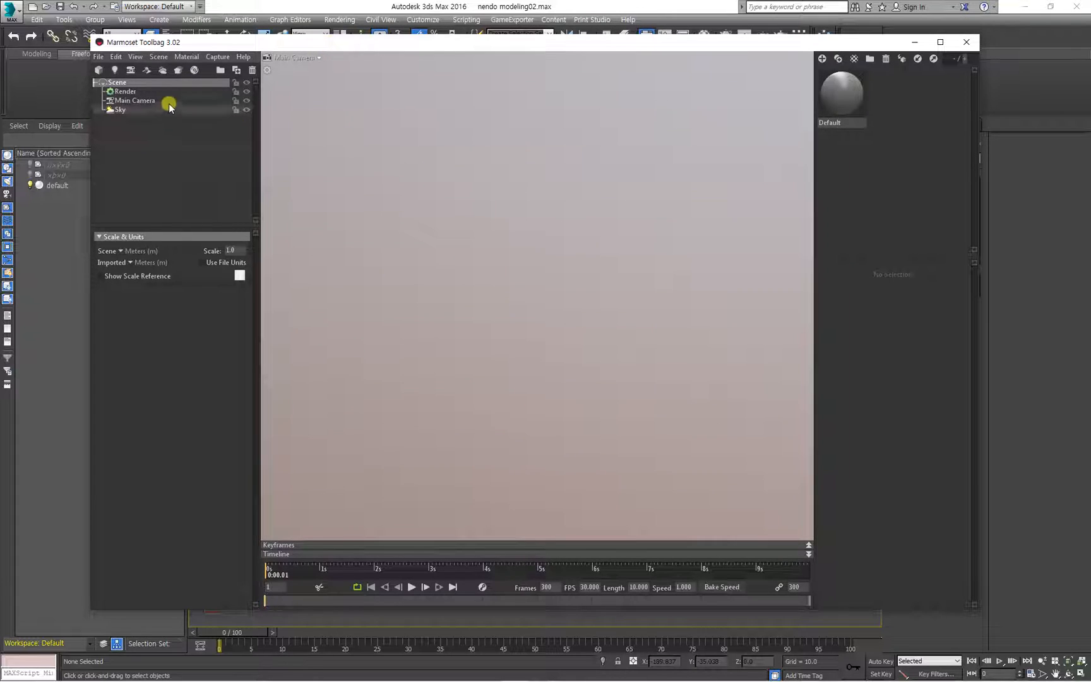
{"action": "left_click", "coordinate": [450, 176]}
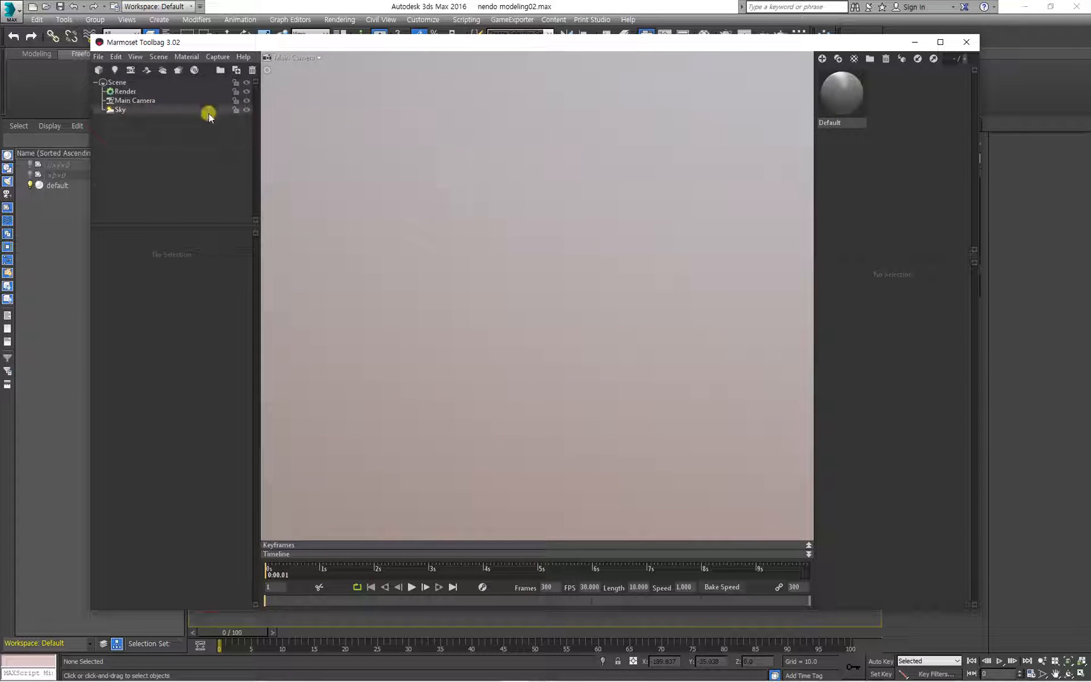
Import the model Nendo boy.obj from D: > 게임과 > 1.수업 > Nendroid > nendo modeling01 > 마모셋.
{"action": "left_click", "coordinate": [99, 74]}
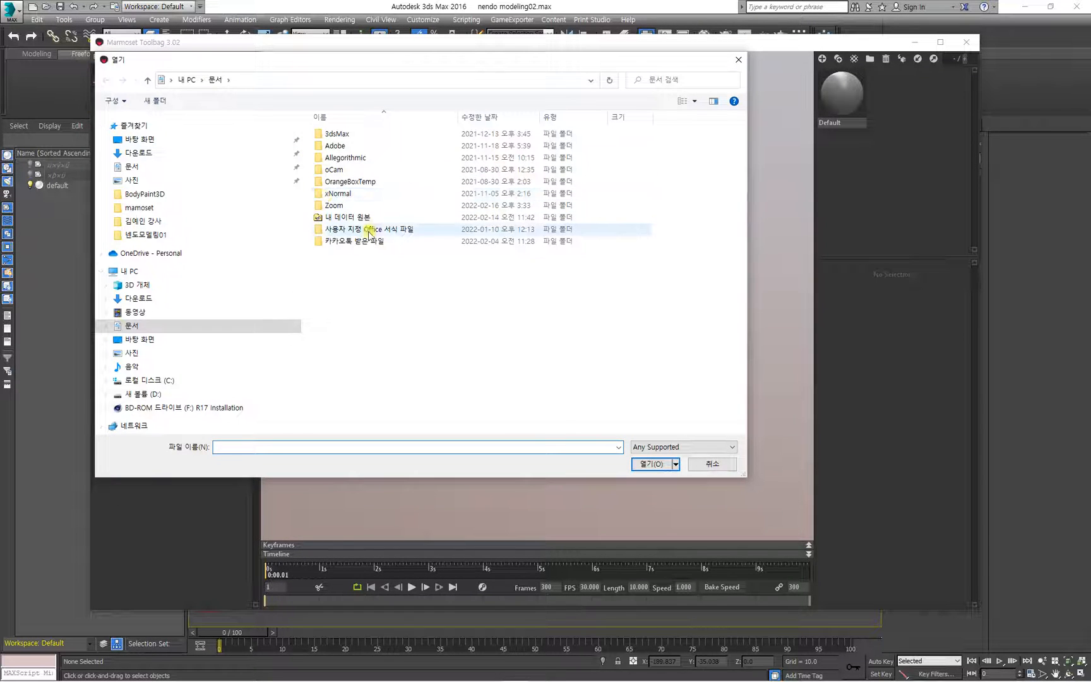
{"action": "left_click", "coordinate": [147, 394]}
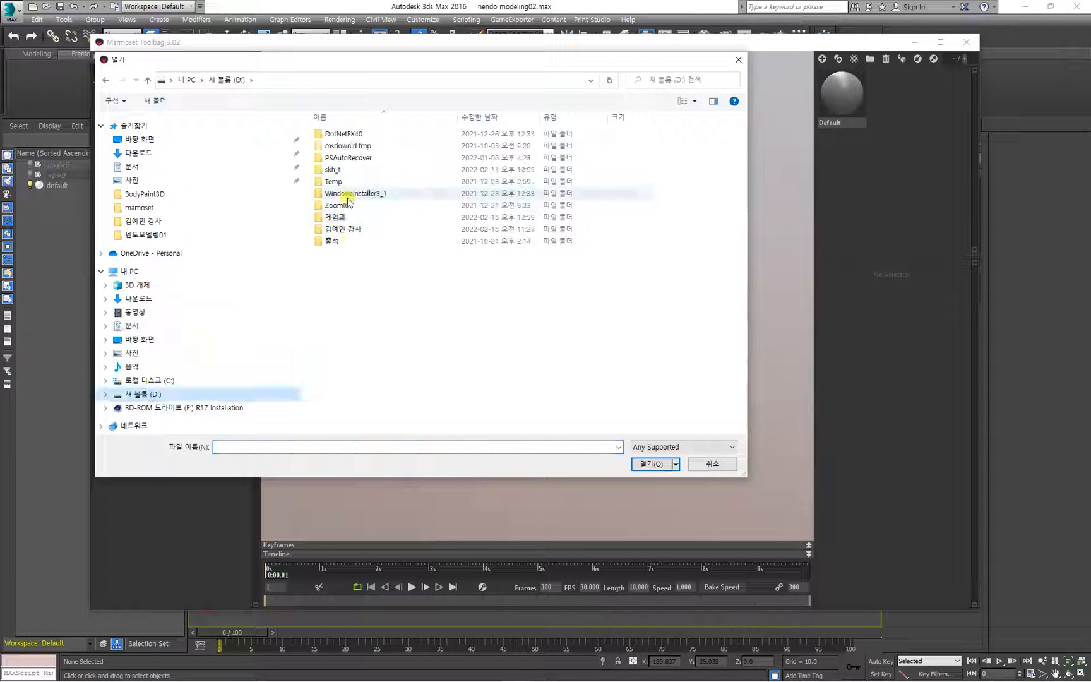
{"action": "double_click", "coordinate": [335, 215]}
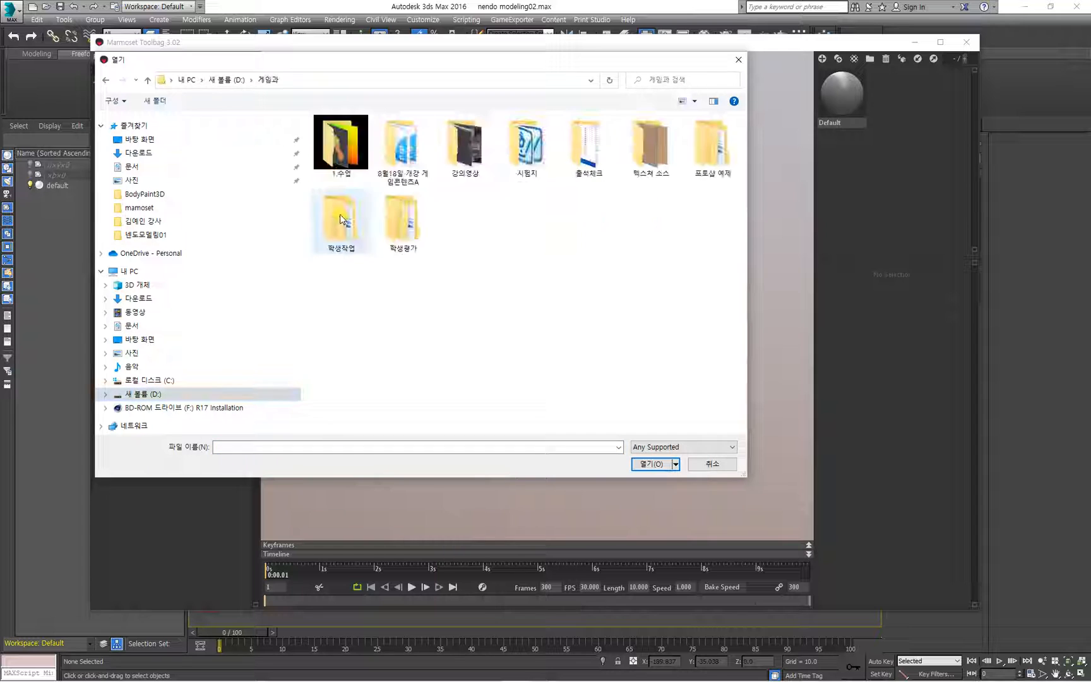
{"action": "double_click", "coordinate": [340, 146]}
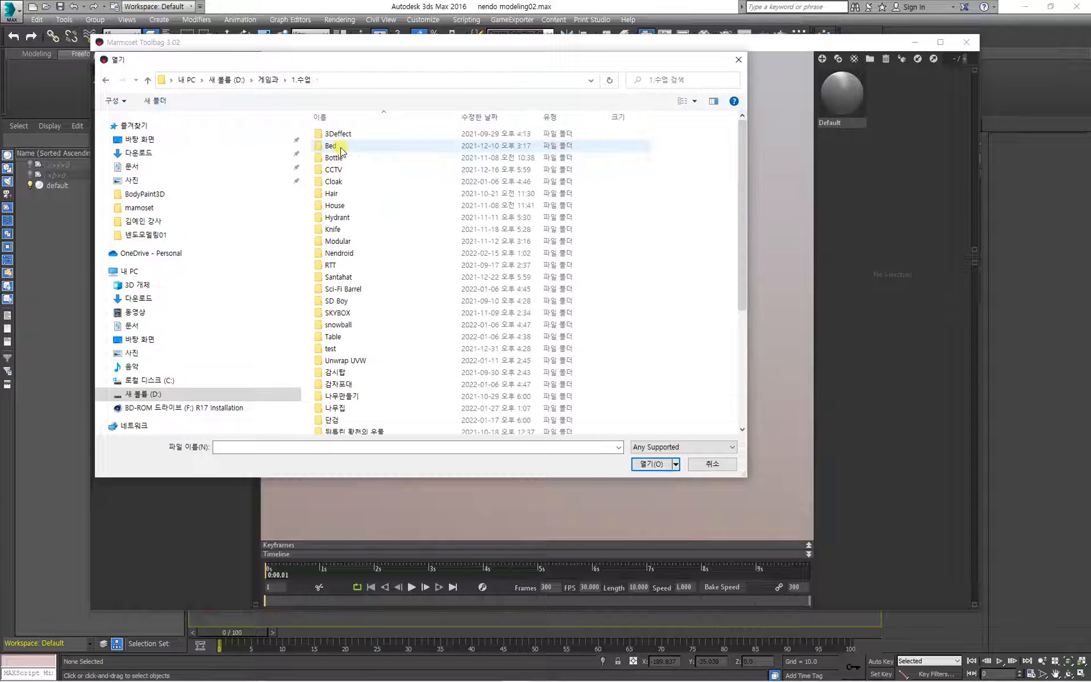
{"action": "double_click", "coordinate": [352, 253]}
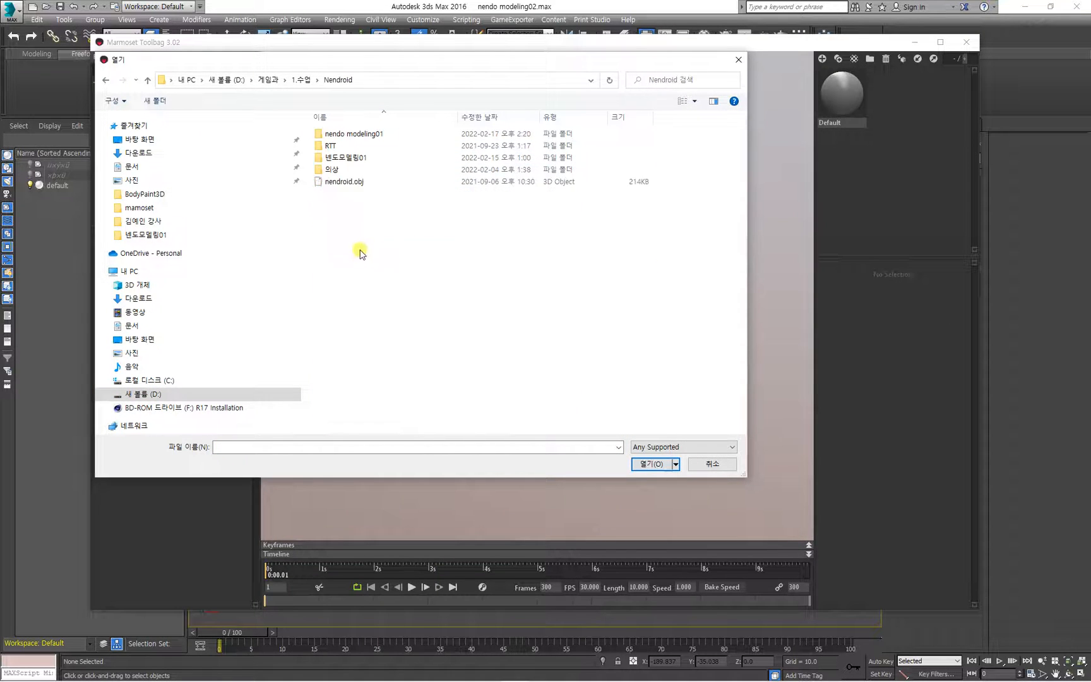
{"action": "double_click", "coordinate": [358, 133]}
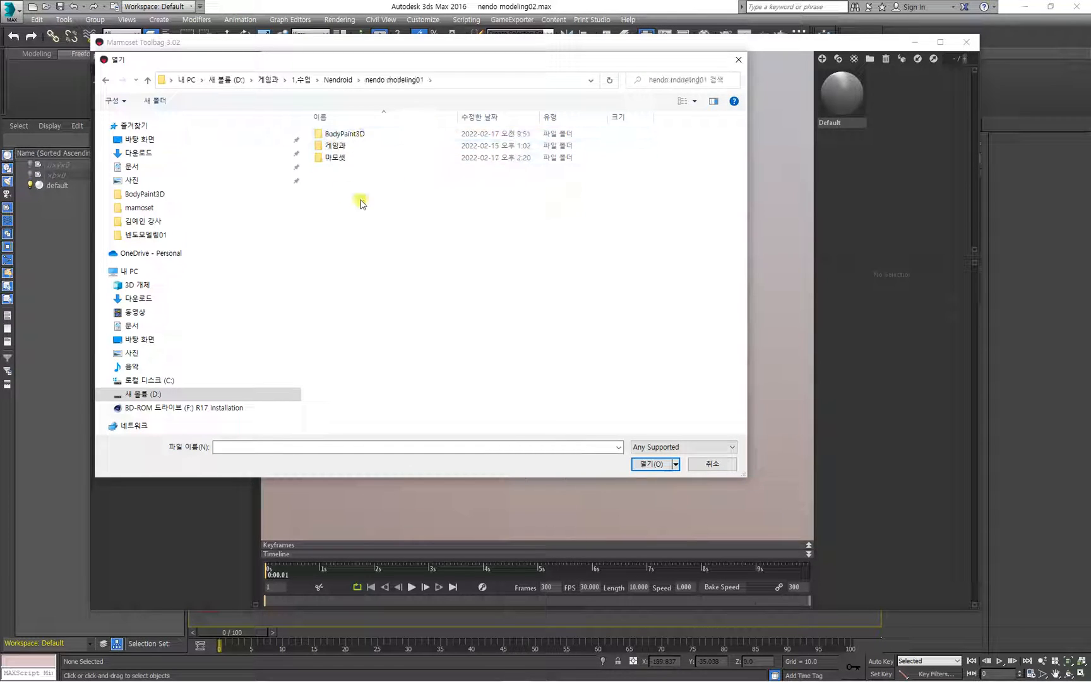
{"action": "double_click", "coordinate": [341, 158]}
{"action": "left_click", "coordinate": [341, 135]}
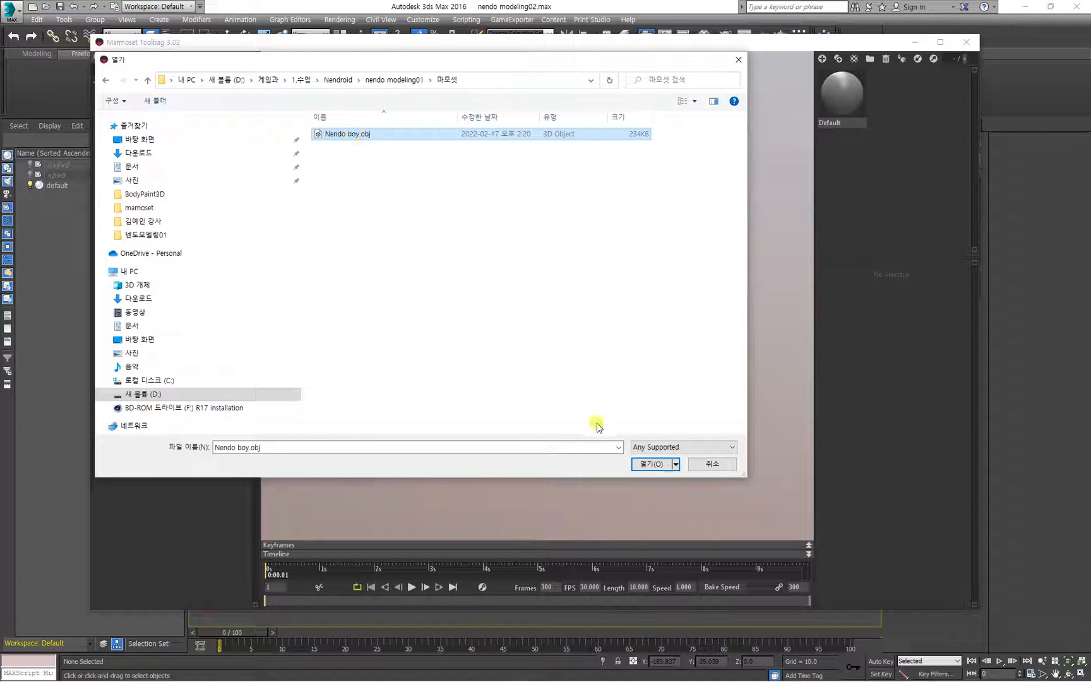
{"action": "left_click", "coordinate": [647, 465]}
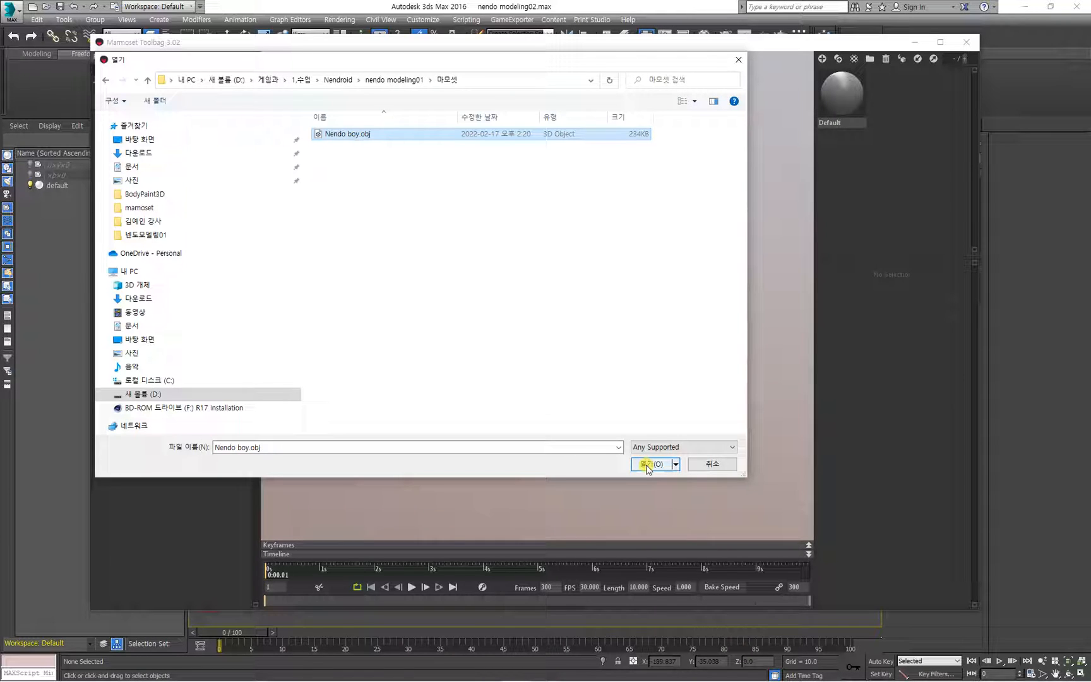
{"action": "left_click", "coordinate": [647, 465]}
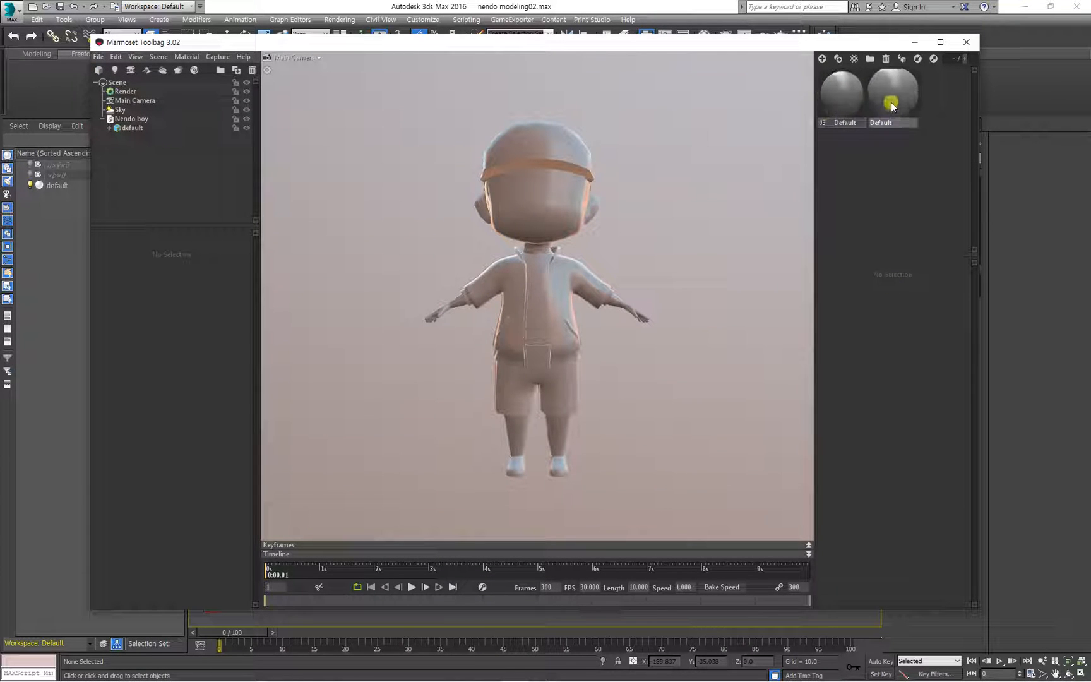
Rename the imported 03___Default material to Nendo boy.
{"action": "left_click", "coordinate": [822, 94]}
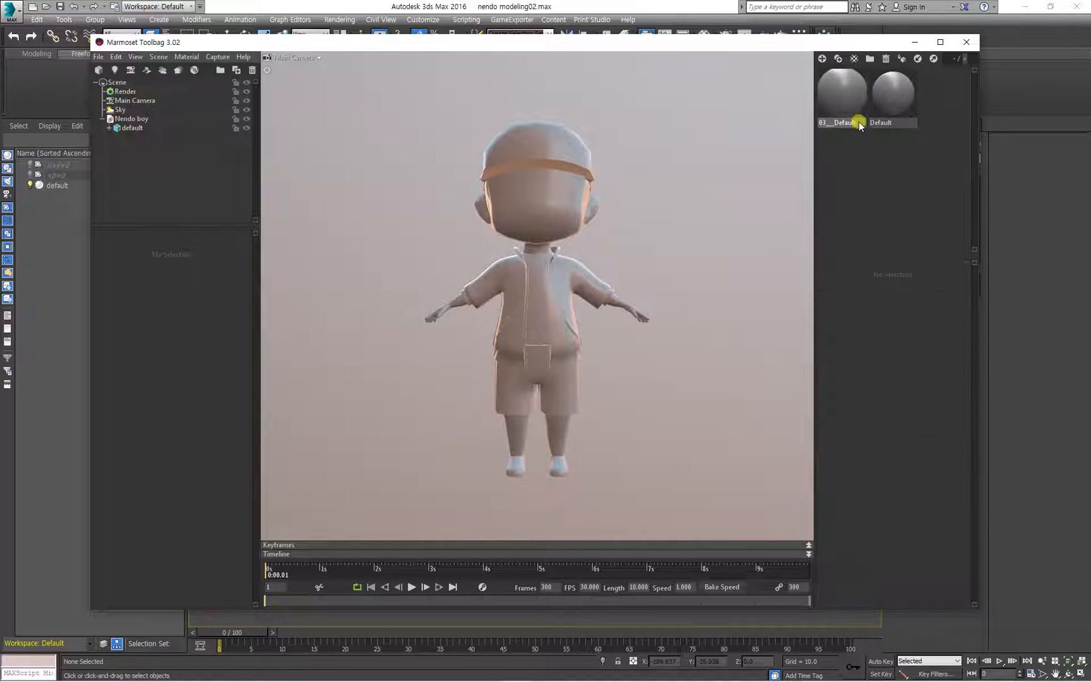
{"action": "double_click", "coordinate": [857, 122]}
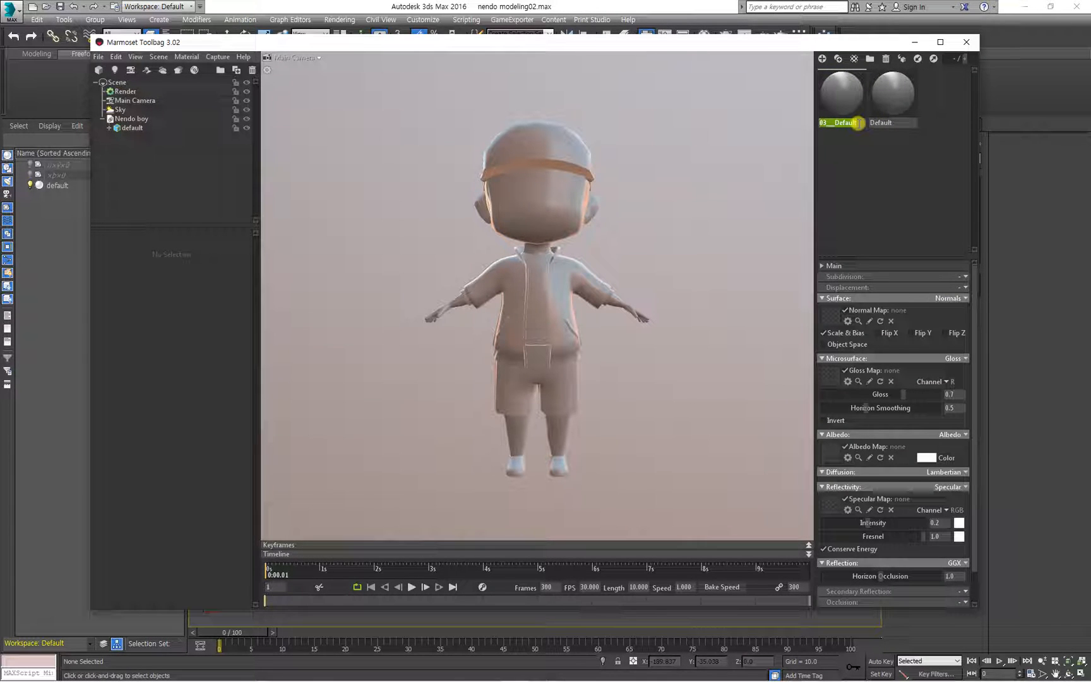
{"action": "type", "text": "Nendo "}
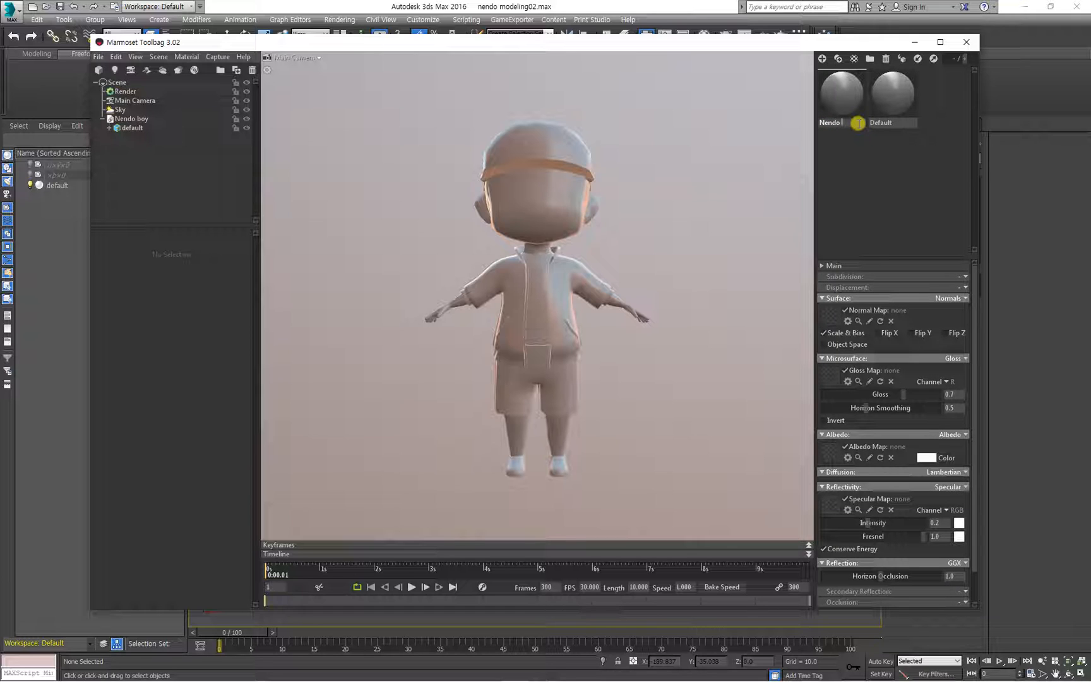
{"action": "type", "text": "boy"}
{"action": "key", "text": "Return"}
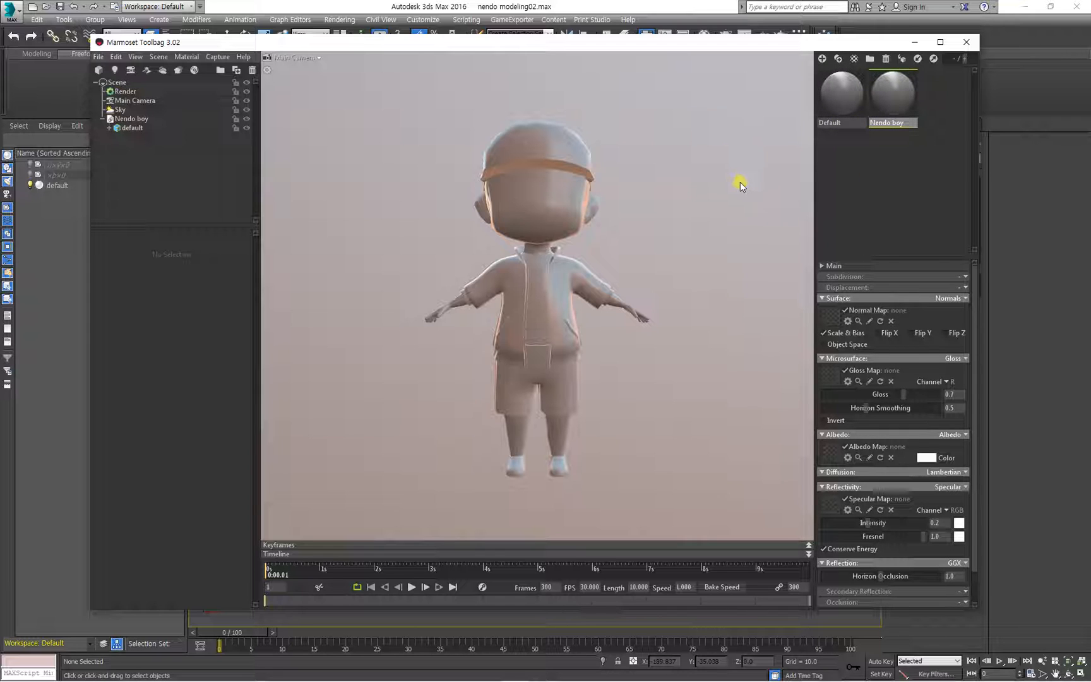
{"action": "left_click", "coordinate": [547, 267]}
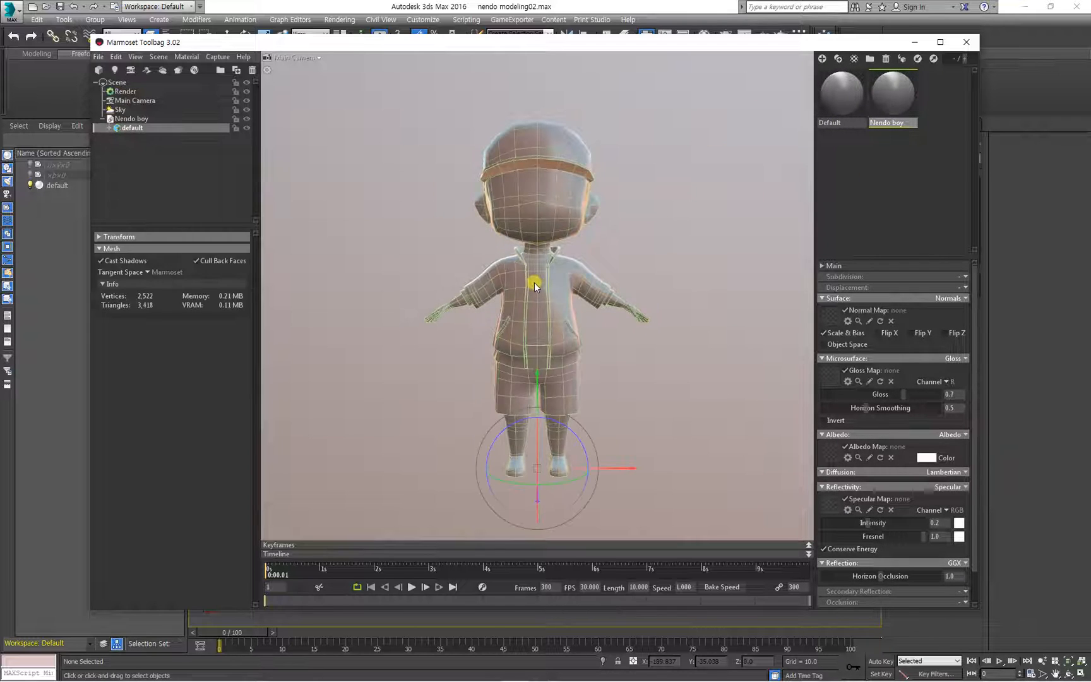
{"action": "left_click", "coordinate": [366, 258]}
{"action": "left_click", "coordinate": [567, 284]}
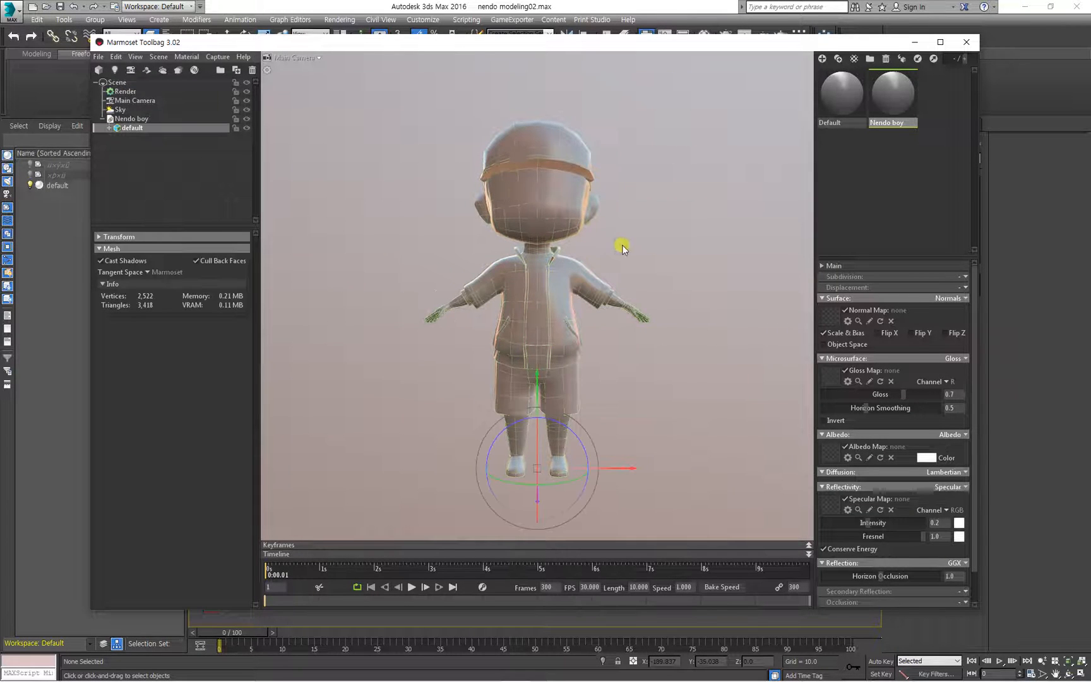
{"action": "left_click", "coordinate": [633, 237]}
{"action": "left_click", "coordinate": [540, 273]}
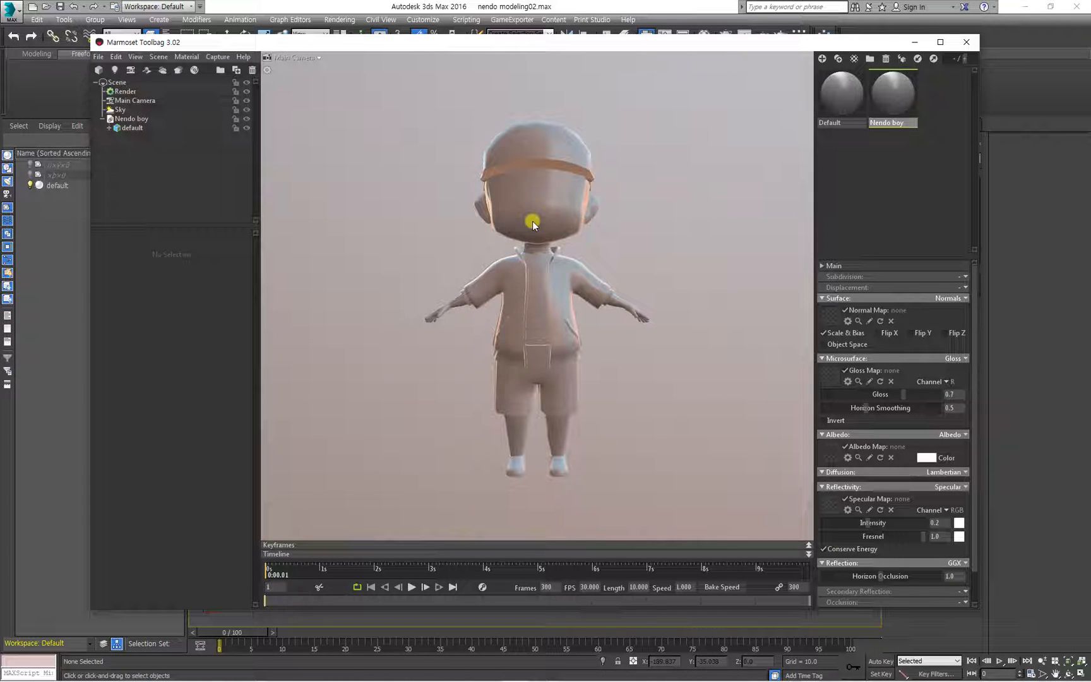
{"action": "left_click_drag", "start_coordinate": [647, 203], "coordinate": [629, 240]}
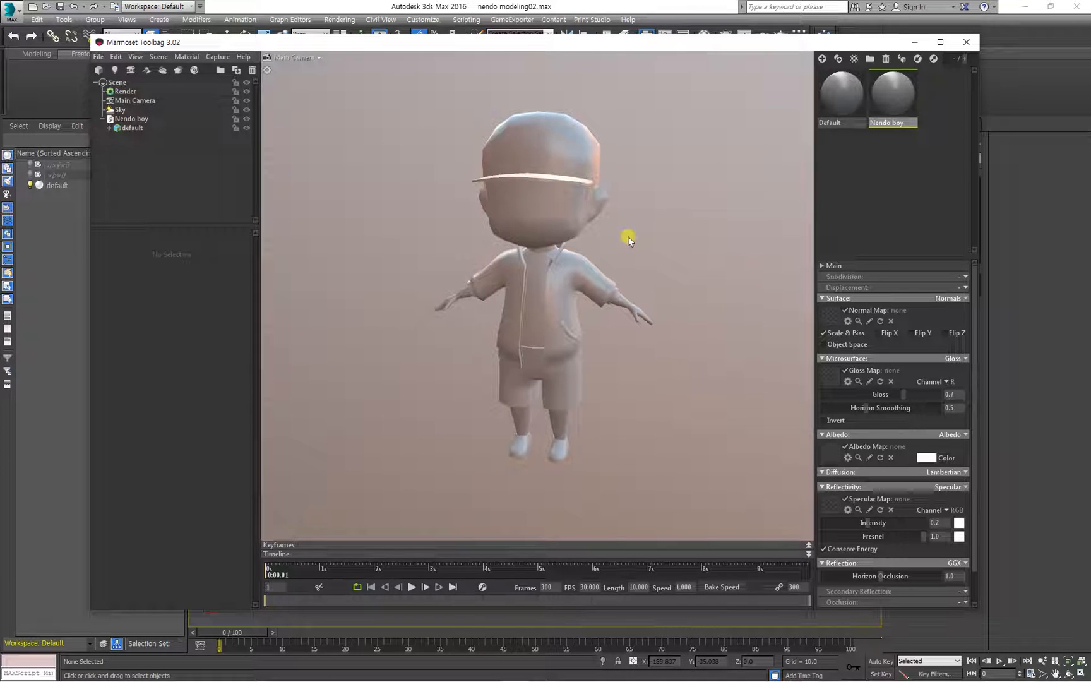
Examine the imported character from the front, the side and below in the viewport.
{"action": "mouse_move", "coordinate": [628, 233]}
{"action": "right_mouse_down"}
{"action": "mouse_move", "coordinate": [670, 223]}
{"action": "mouse_move", "coordinate": [585, 286]}
{"action": "mouse_move", "coordinate": [640, 200]}
{"action": "mouse_move", "coordinate": [630, 186]}
{"action": "mouse_move", "coordinate": [627, 227]}
{"action": "mouse_move", "coordinate": [665, 209]}
{"action": "mouse_move", "coordinate": [645, 238]}
{"action": "mouse_move", "coordinate": [614, 213]}
{"action": "mouse_move", "coordinate": [622, 230]}
{"action": "mouse_move", "coordinate": [602, 256]}
{"action": "mouse_move", "coordinate": [618, 236]}
{"action": "right_mouse_up"}
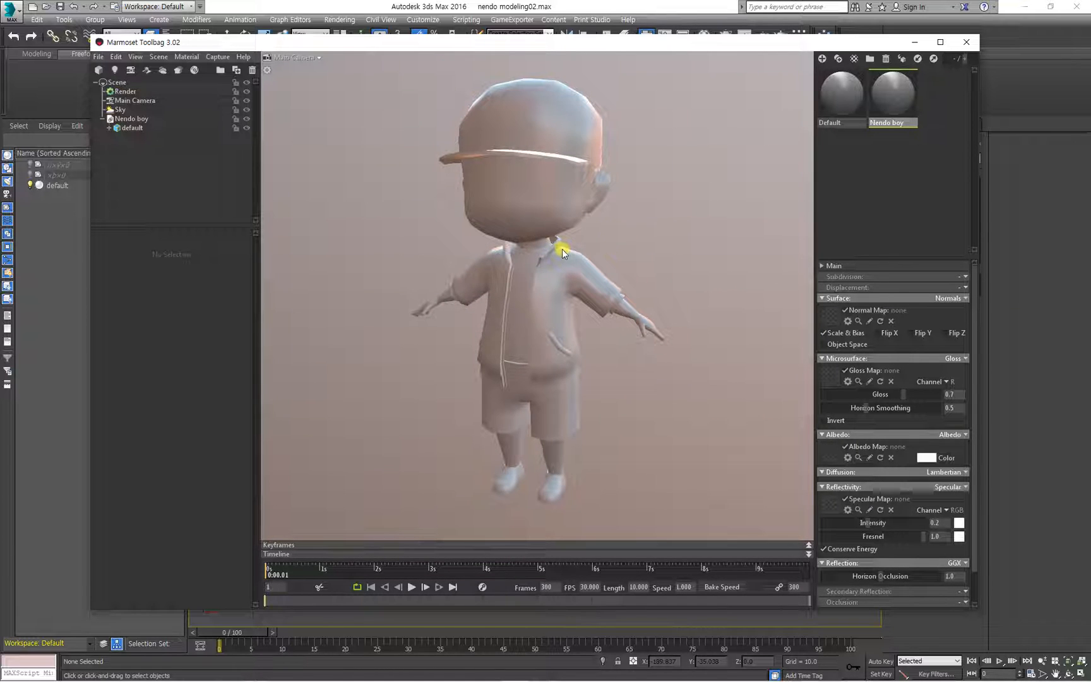
{"action": "left_click_drag", "start_coordinate": [642, 235], "coordinate": [613, 217]}
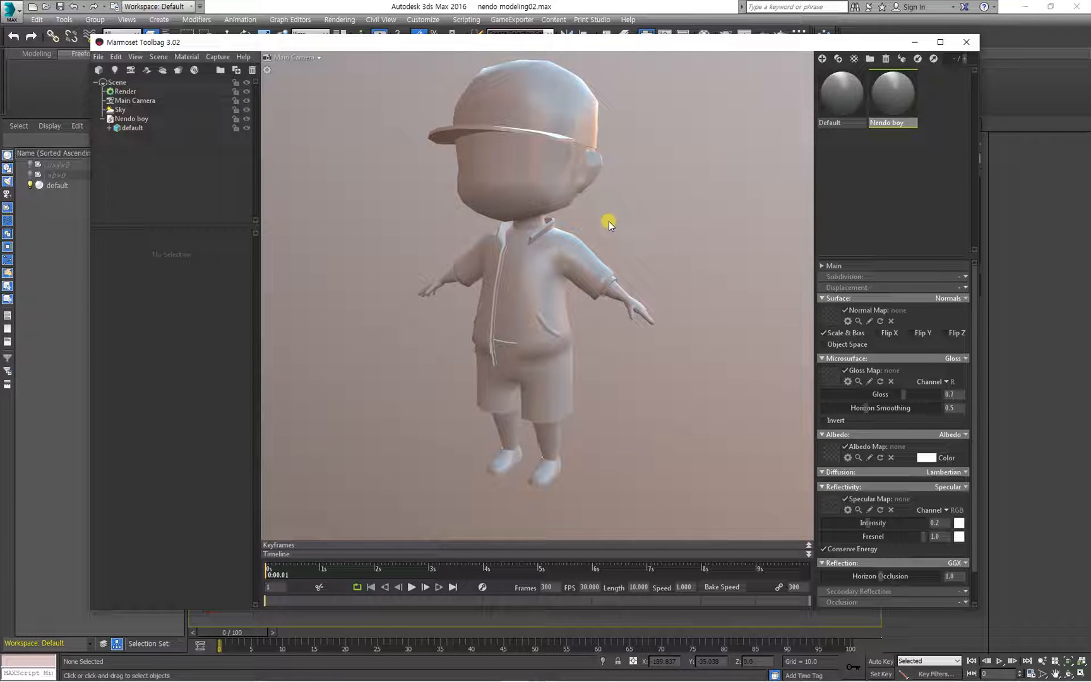
{"action": "left_click_drag", "start_coordinate": [609, 216], "coordinate": [667, 220]}
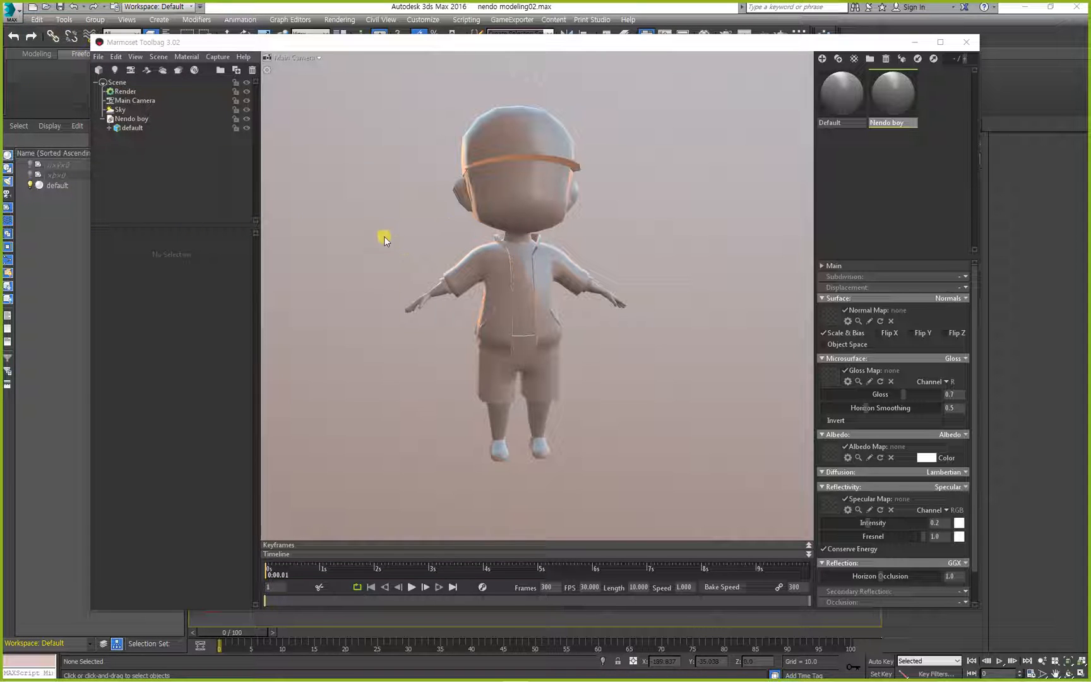
{"action": "left_click_drag", "start_coordinate": [383, 236], "coordinate": [363, 250]}
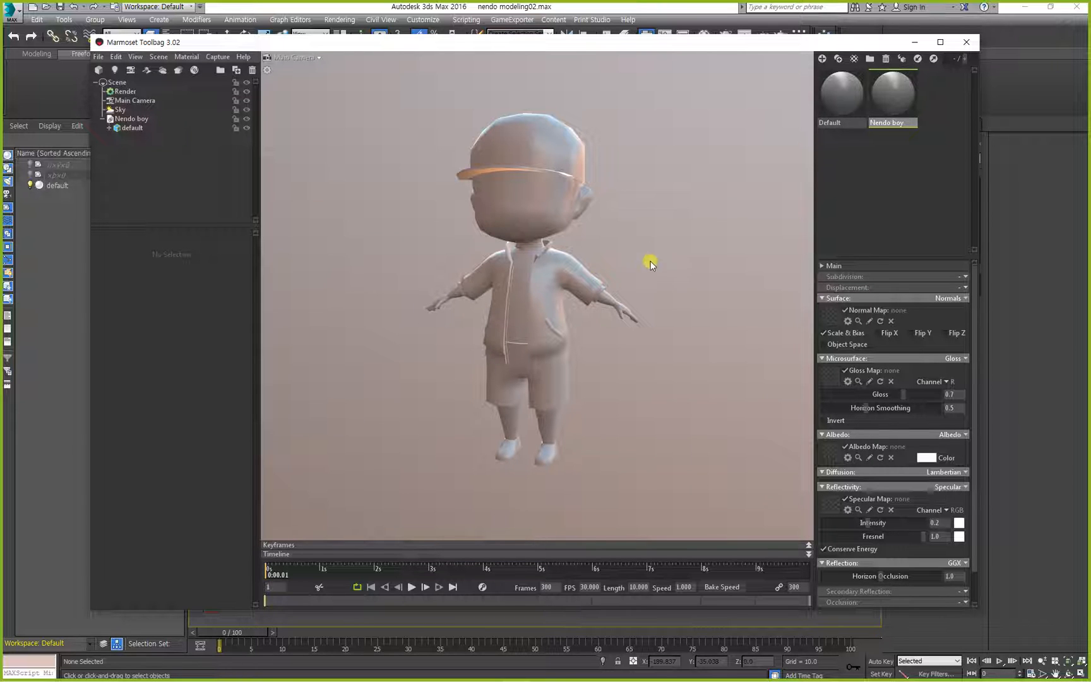
{"action": "left_click_drag", "start_coordinate": [653, 190], "coordinate": [651, 249]}
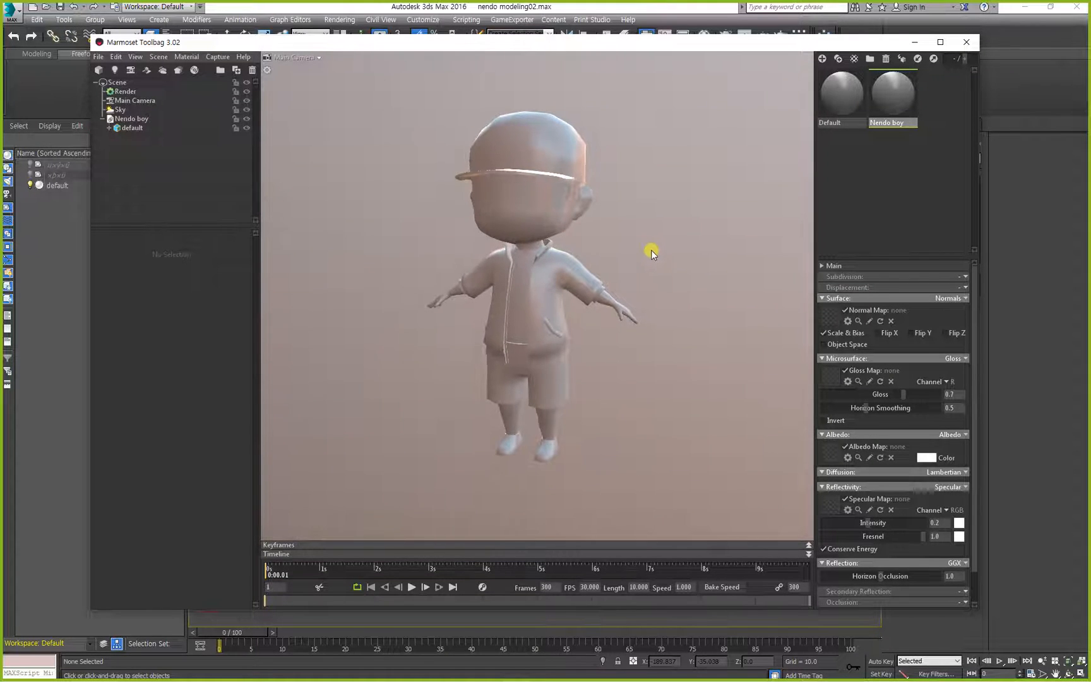
{"action": "mouse_move", "coordinate": [878, 103]}
{"action": "left_mouse_down"}
{"action": "mouse_move", "coordinate": [866, 96]}
{"action": "mouse_move", "coordinate": [864, 68]}
{"action": "mouse_move", "coordinate": [556, 120]}
{"action": "left_mouse_up"}
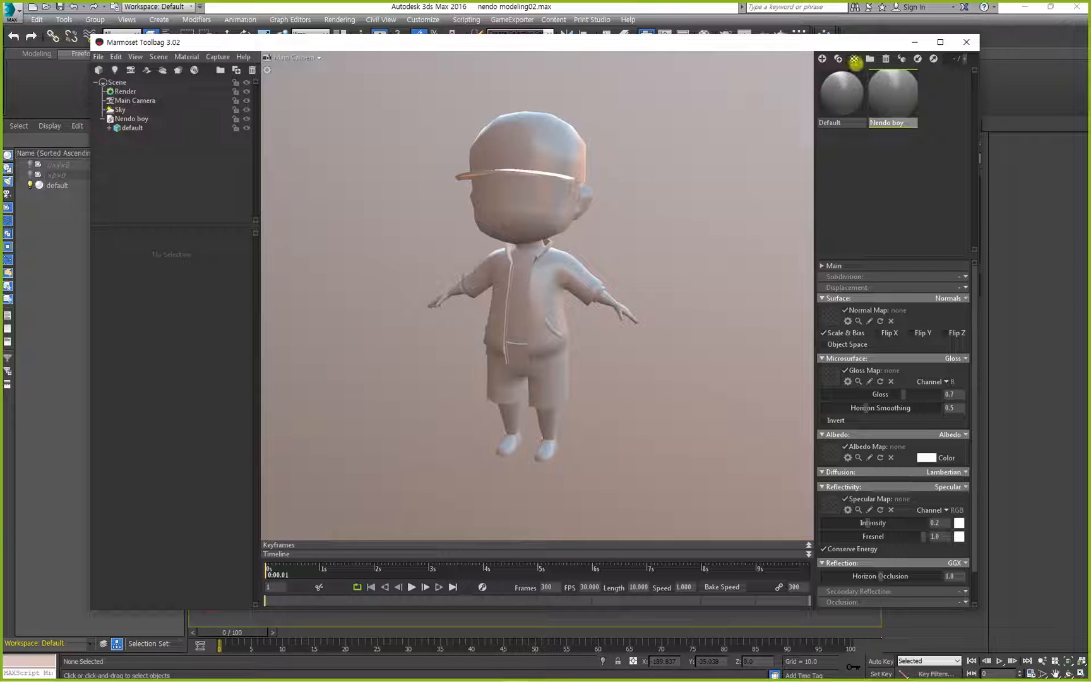
{"action": "mouse_move", "coordinate": [863, 68]}
{"action": "left_mouse_down"}
{"action": "mouse_move", "coordinate": [940, 146]}
{"action": "mouse_move", "coordinate": [932, 133]}
{"action": "left_mouse_up"}
{"action": "key", "text": "Escape"}
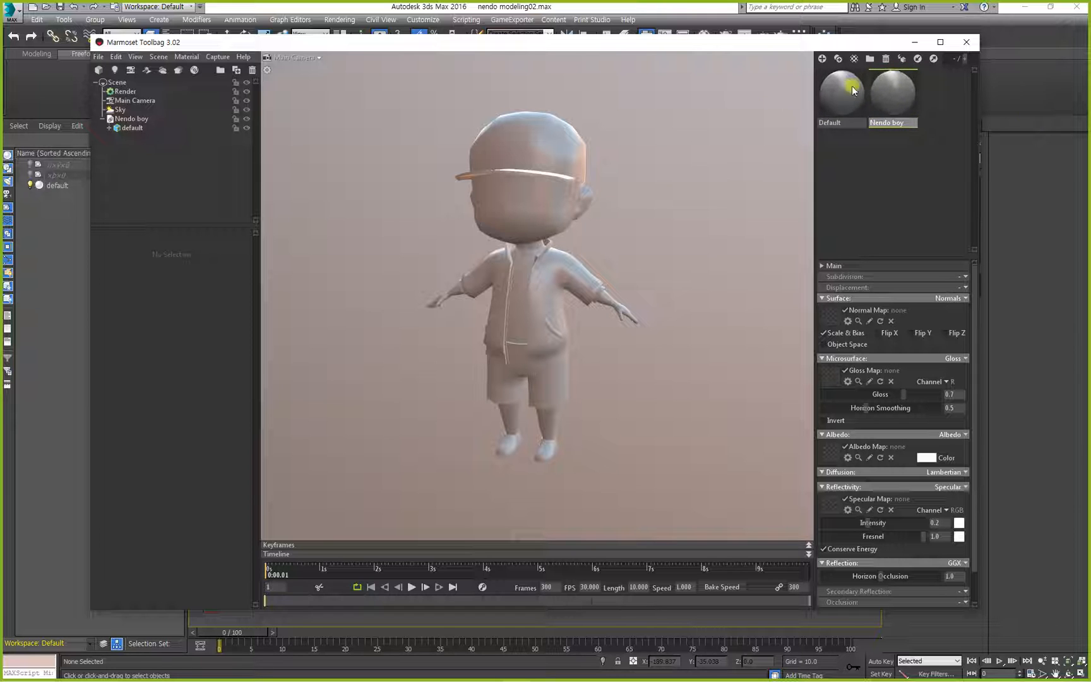
{"action": "double_click", "coordinate": [903, 123]}
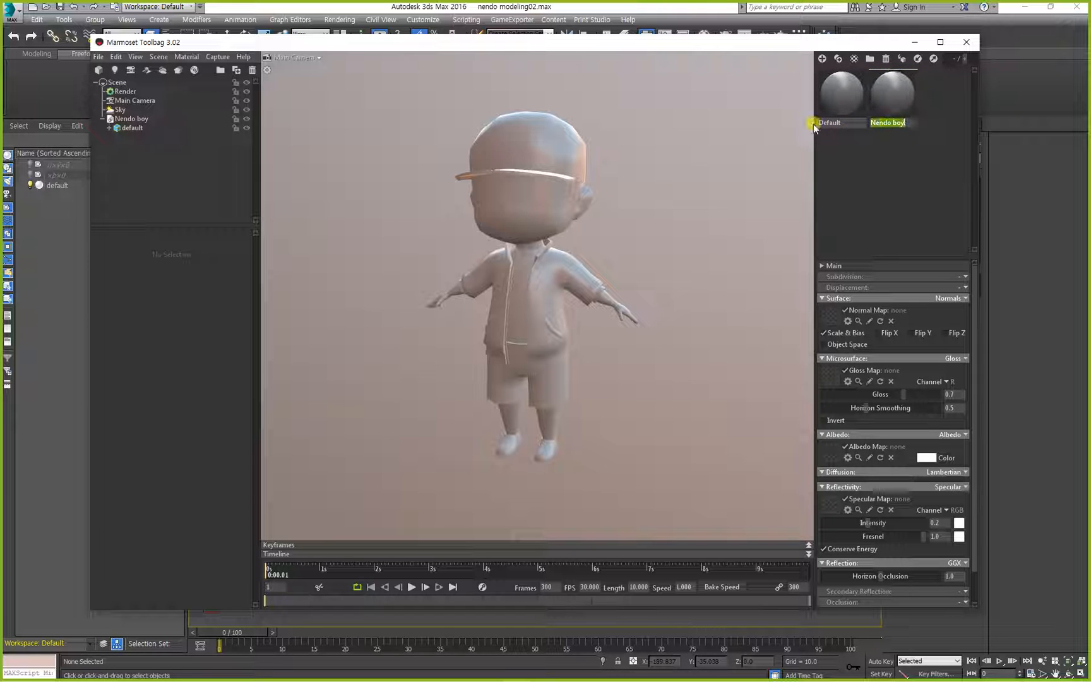
{"action": "left_click", "coordinate": [897, 150]}
Clear the material selection, select the character's default mesh and review its mesh properties.
{"action": "left_click", "coordinate": [535, 207]}
{"action": "left_click_drag", "start_coordinate": [535, 205], "coordinate": [553, 241]}
{"action": "left_click", "coordinate": [683, 207]}
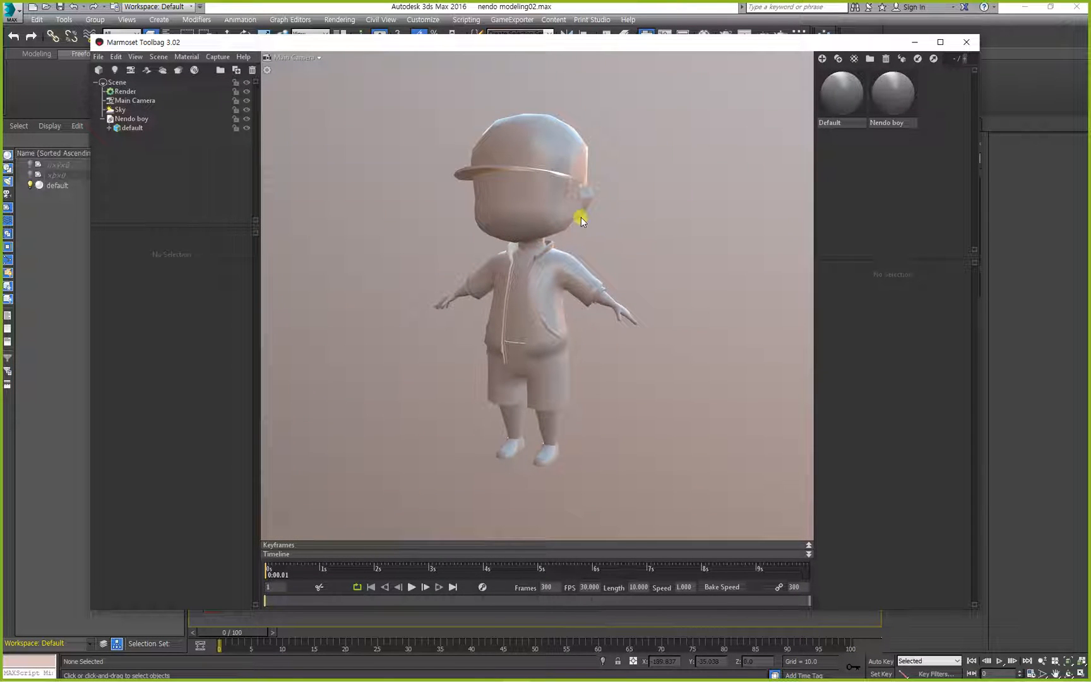
{"action": "left_click_drag", "start_coordinate": [625, 222], "coordinate": [669, 210]}
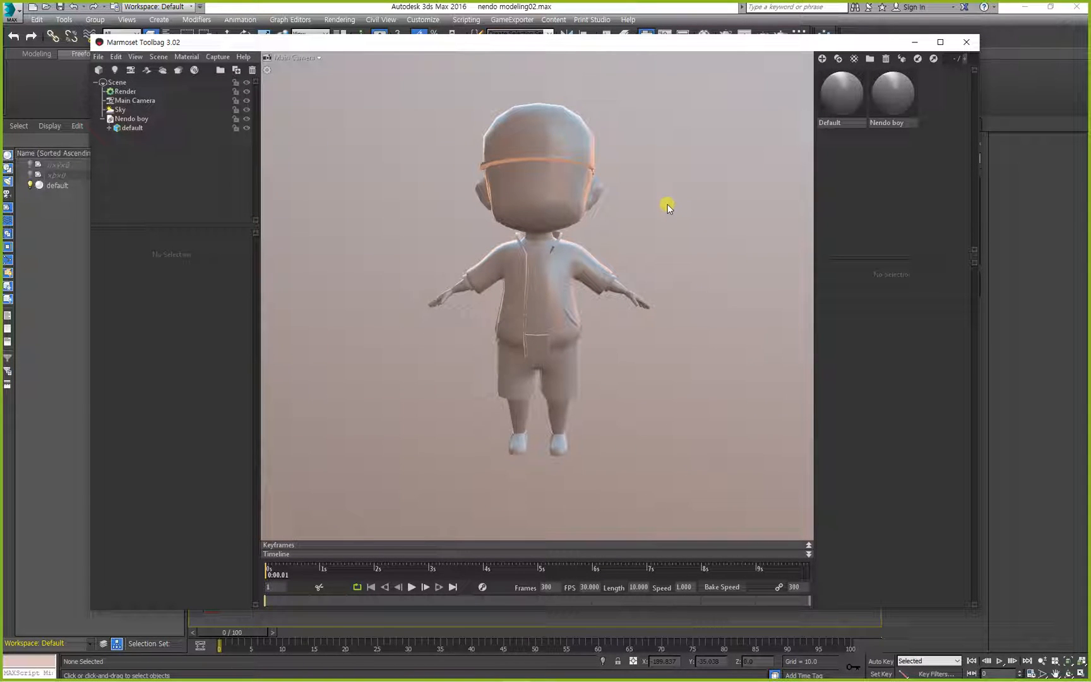
{"action": "left_click_drag", "start_coordinate": [659, 216], "coordinate": [616, 221]}
{"action": "left_click", "coordinate": [547, 199]}
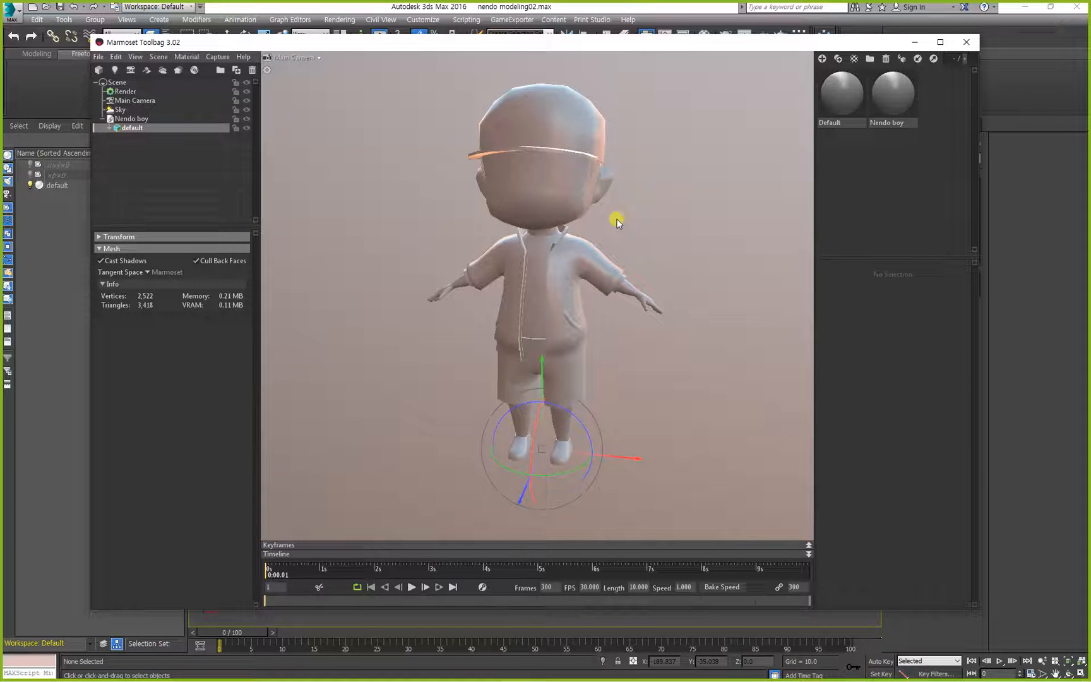
{"action": "left_click", "coordinate": [513, 178]}
{"action": "mouse_move", "coordinate": [95, 80]}
{"action": "left_mouse_down"}
{"action": "mouse_move", "coordinate": [140, 129]}
{"action": "mouse_move", "coordinate": [257, 150]}
{"action": "left_mouse_up"}
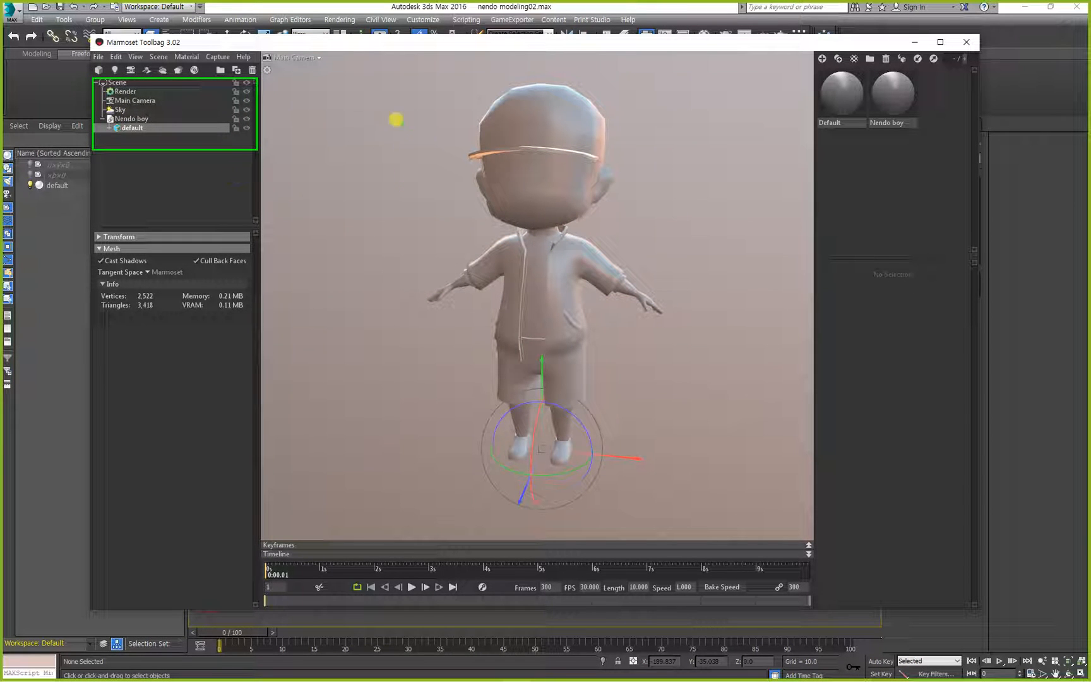
{"action": "mouse_move", "coordinate": [407, 125]}
{"action": "left_mouse_down"}
{"action": "mouse_move", "coordinate": [448, 150]}
{"action": "mouse_move", "coordinate": [462, 146]}
{"action": "left_mouse_up"}
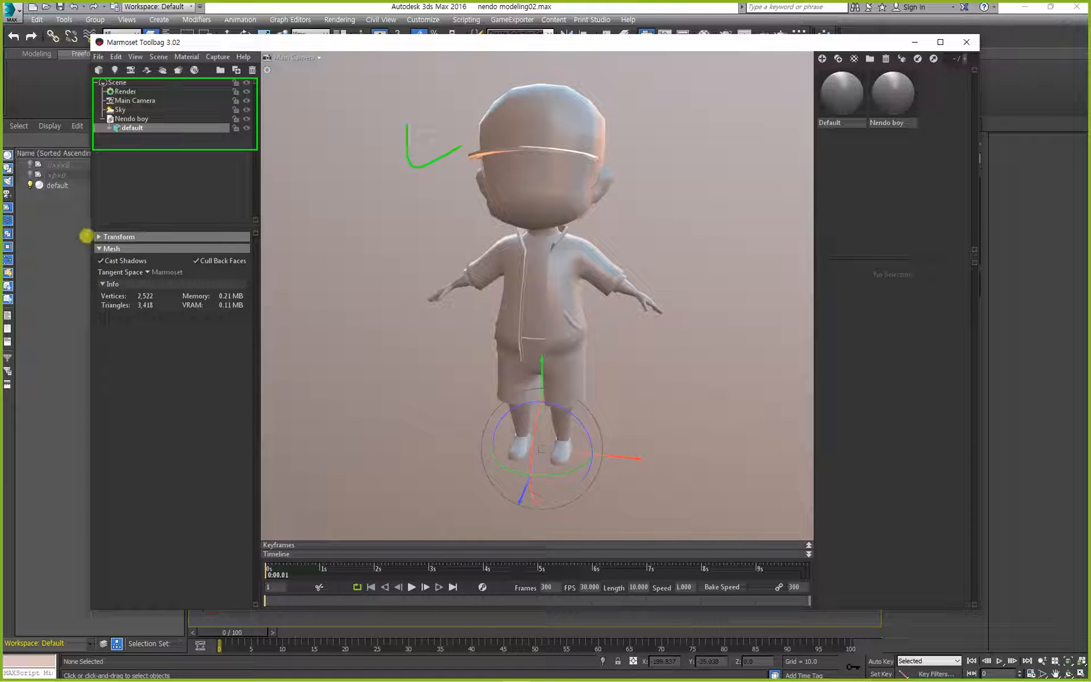
{"action": "mouse_move", "coordinate": [90, 229]}
{"action": "left_mouse_down"}
{"action": "mouse_move", "coordinate": [110, 250]}
{"action": "mouse_move", "coordinate": [247, 318]}
{"action": "left_mouse_up"}
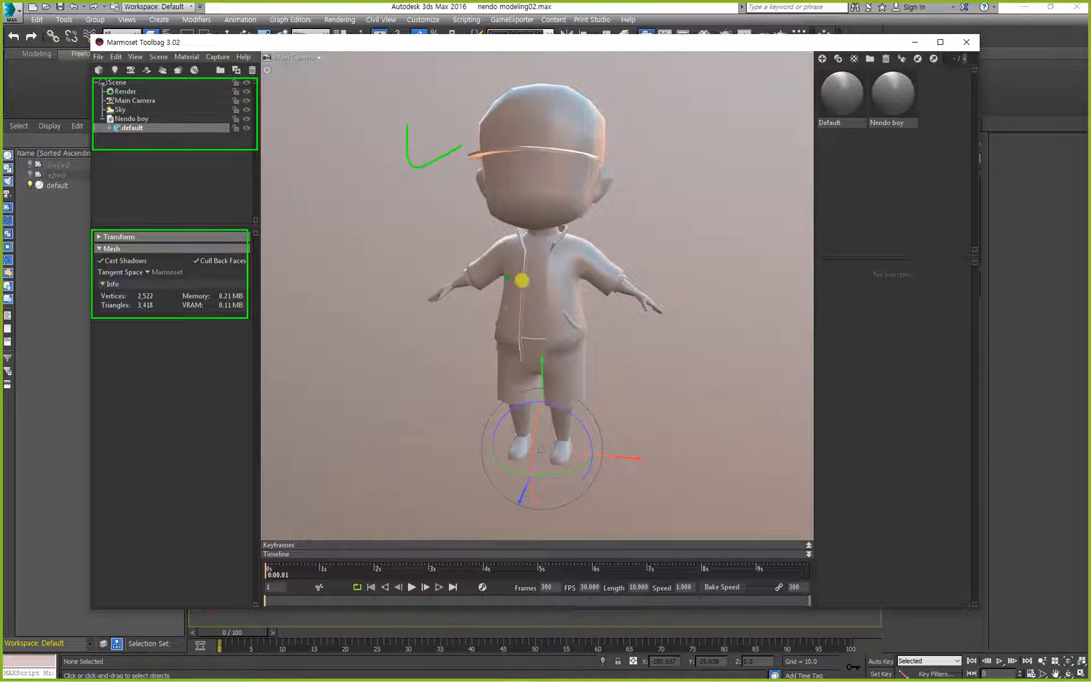
{"action": "left_click_drag", "start_coordinate": [533, 224], "coordinate": [542, 327]}
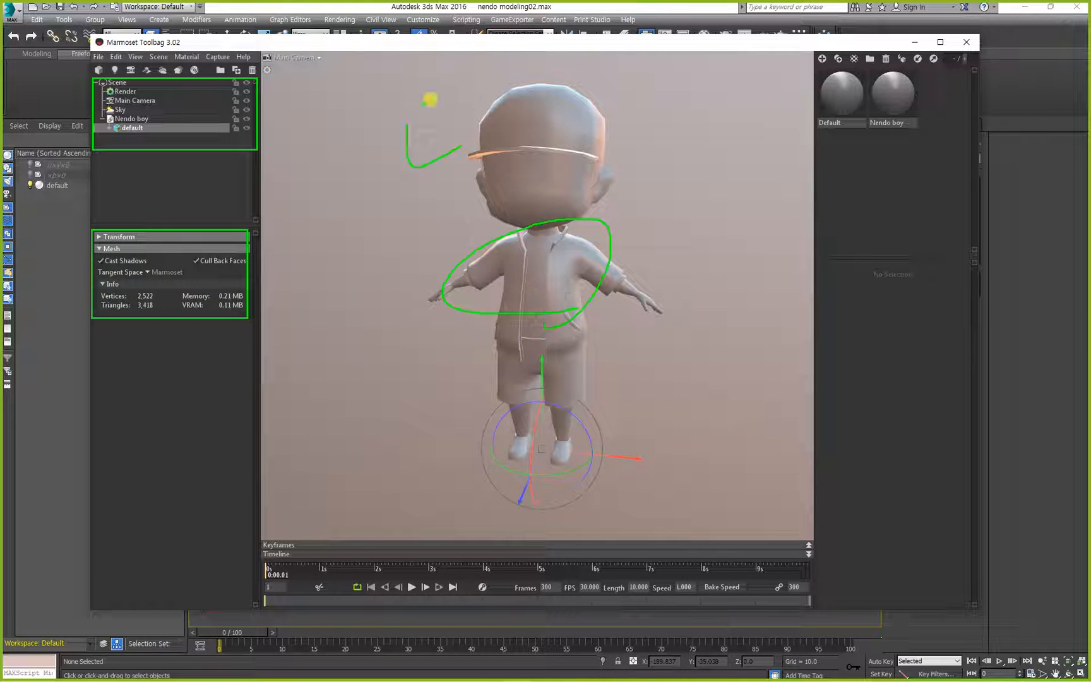
{"action": "left_click_drag", "start_coordinate": [510, 280], "coordinate": [256, 306]}
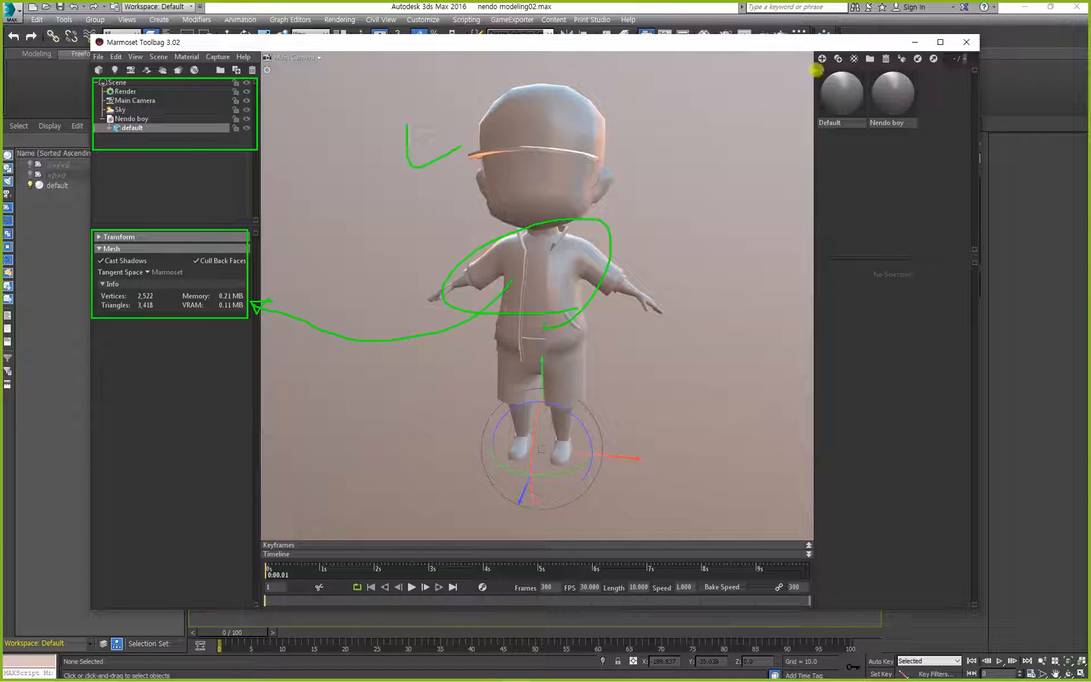
{"action": "mouse_move", "coordinate": [815, 72]}
{"action": "left_mouse_down"}
{"action": "mouse_move", "coordinate": [823, 102]}
{"action": "mouse_move", "coordinate": [981, 175]}
{"action": "left_mouse_up"}
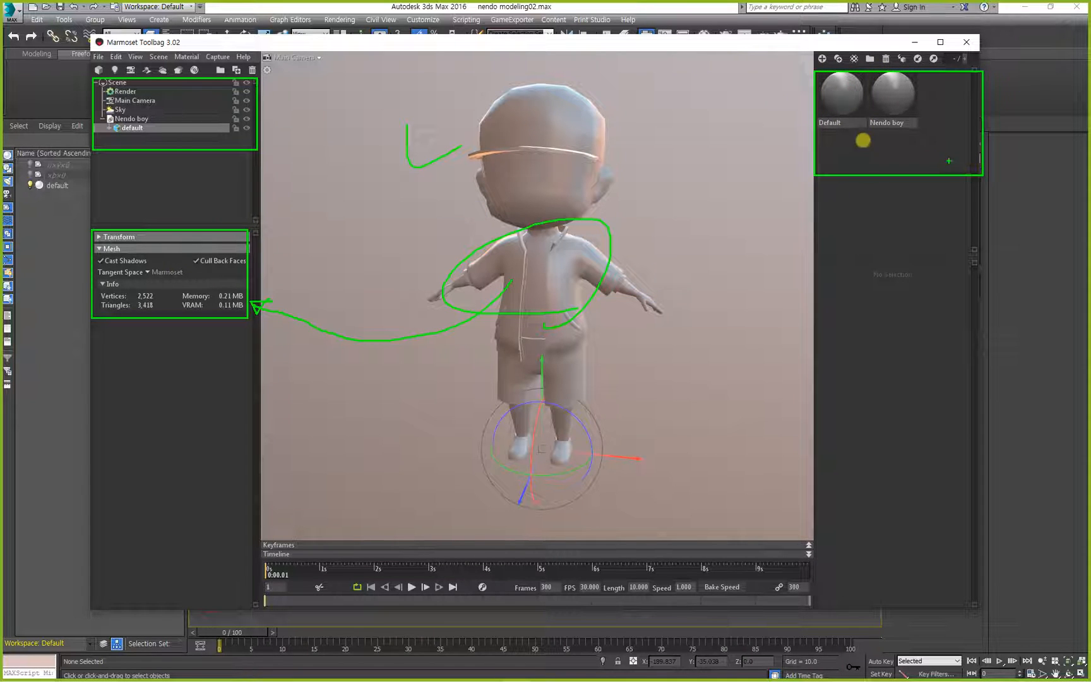
Select the Nendo boy material and review its surface, microsurface, albedo and reflectivity settings.
{"action": "left_click", "coordinate": [899, 96]}
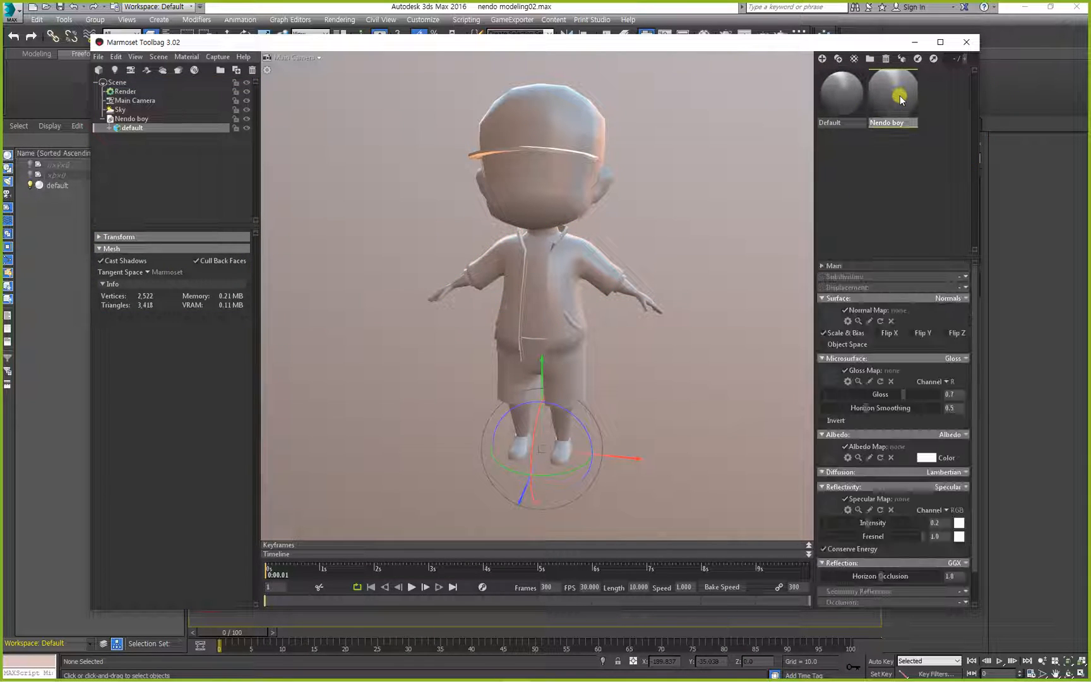
{"action": "mouse_move", "coordinate": [810, 258]}
{"action": "left_mouse_down"}
{"action": "mouse_move", "coordinate": [923, 524]}
{"action": "mouse_move", "coordinate": [980, 586]}
{"action": "left_mouse_up"}
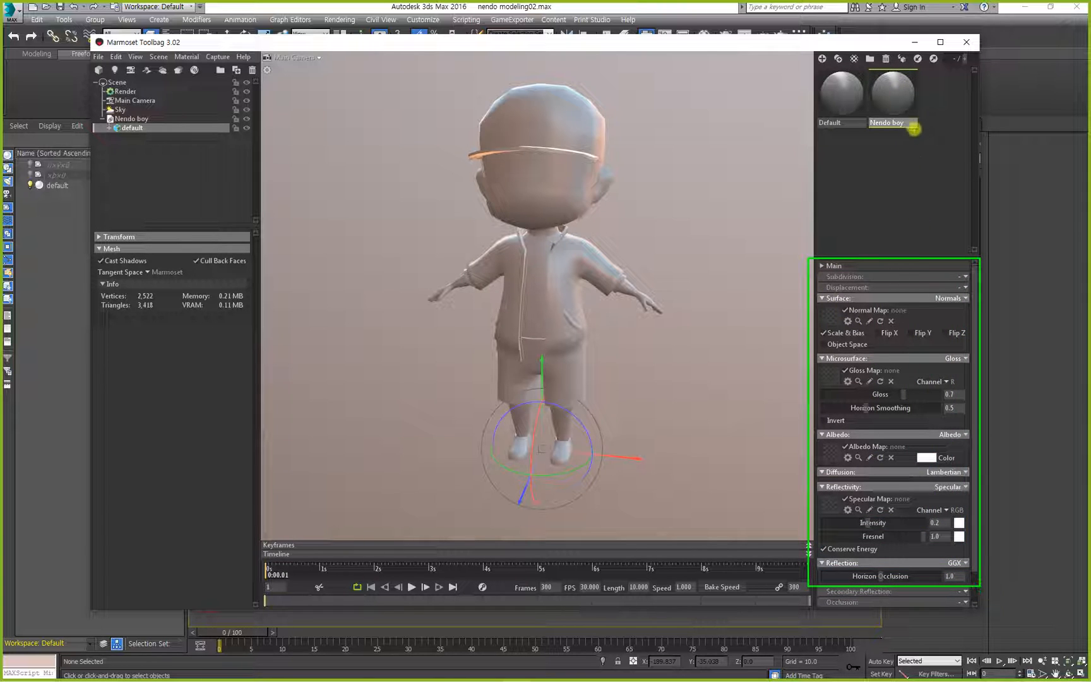
{"action": "mouse_move", "coordinate": [913, 128]}
{"action": "left_mouse_down"}
{"action": "mouse_move", "coordinate": [922, 125]}
{"action": "mouse_move", "coordinate": [941, 264]}
{"action": "left_mouse_up"}
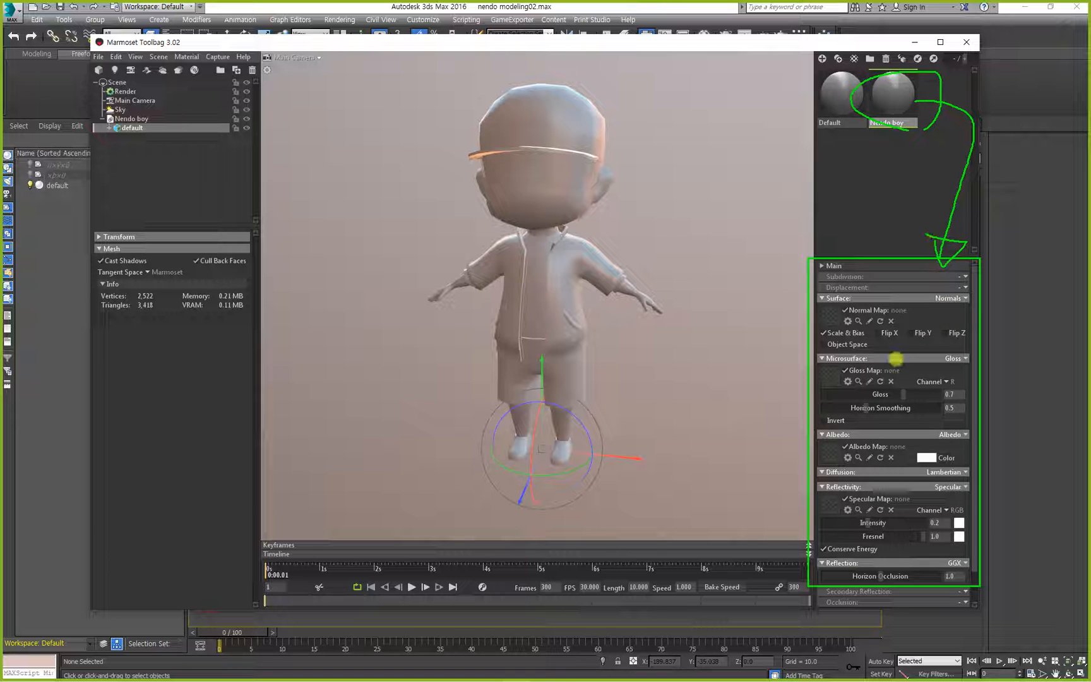
{"action": "key", "text": "Escape"}
{"action": "left_click", "coordinate": [352, 220]}
{"action": "left_click", "coordinate": [525, 284]}
{"action": "mouse_move", "coordinate": [385, 265]}
{"action": "left_mouse_down", "text": "alt"}
{"action": "mouse_move", "coordinate": [429, 272]}
{"action": "mouse_move", "coordinate": [376, 241]}
{"action": "left_mouse_up", "text": "alt"}
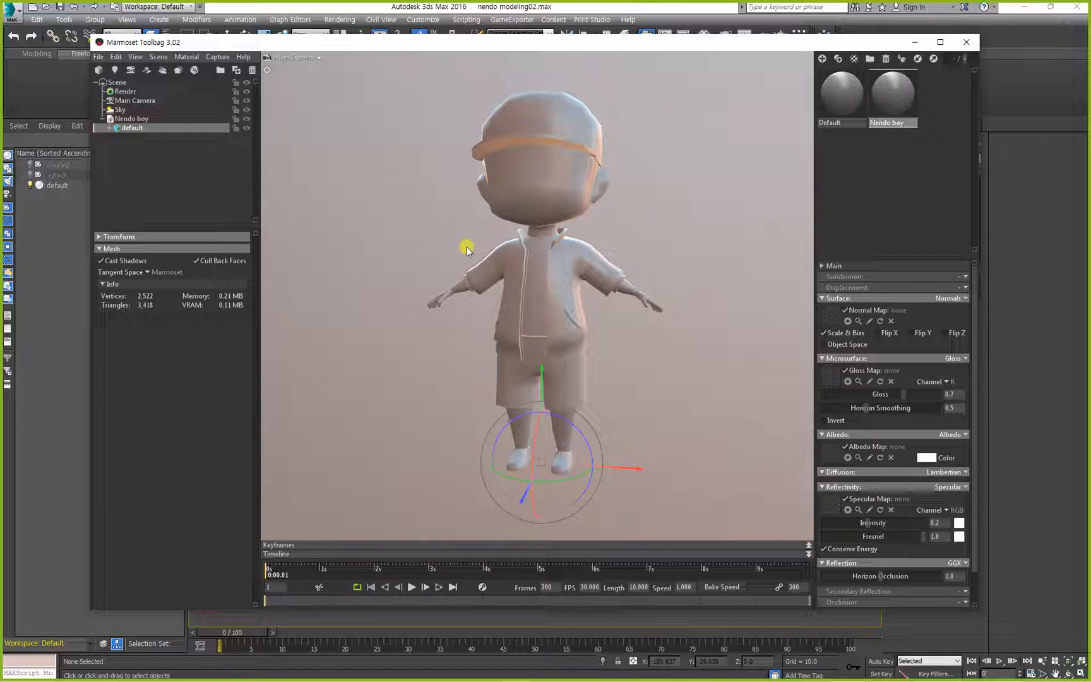
Rotate the sky lighting until the character's front is brightly lit, and deselect the mesh.
{"action": "mouse_move", "coordinate": [584, 183]}
{"action": "left_mouse_down", "text": "alt"}
{"action": "mouse_move", "coordinate": [648, 200]}
{"action": "mouse_move", "coordinate": [656, 187]}
{"action": "mouse_move", "coordinate": [560, 166]}
{"action": "mouse_move", "coordinate": [634, 169]}
{"action": "mouse_move", "coordinate": [419, 168]}
{"action": "mouse_move", "coordinate": [725, 176]}
{"action": "mouse_move", "coordinate": [429, 154]}
{"action": "mouse_move", "coordinate": [657, 158]}
{"action": "mouse_move", "coordinate": [408, 162]}
{"action": "mouse_move", "coordinate": [726, 166]}
{"action": "mouse_move", "coordinate": [642, 189]}
{"action": "mouse_move", "coordinate": [478, 186]}
{"action": "mouse_move", "coordinate": [518, 187]}
{"action": "left_mouse_up", "text": "alt"}
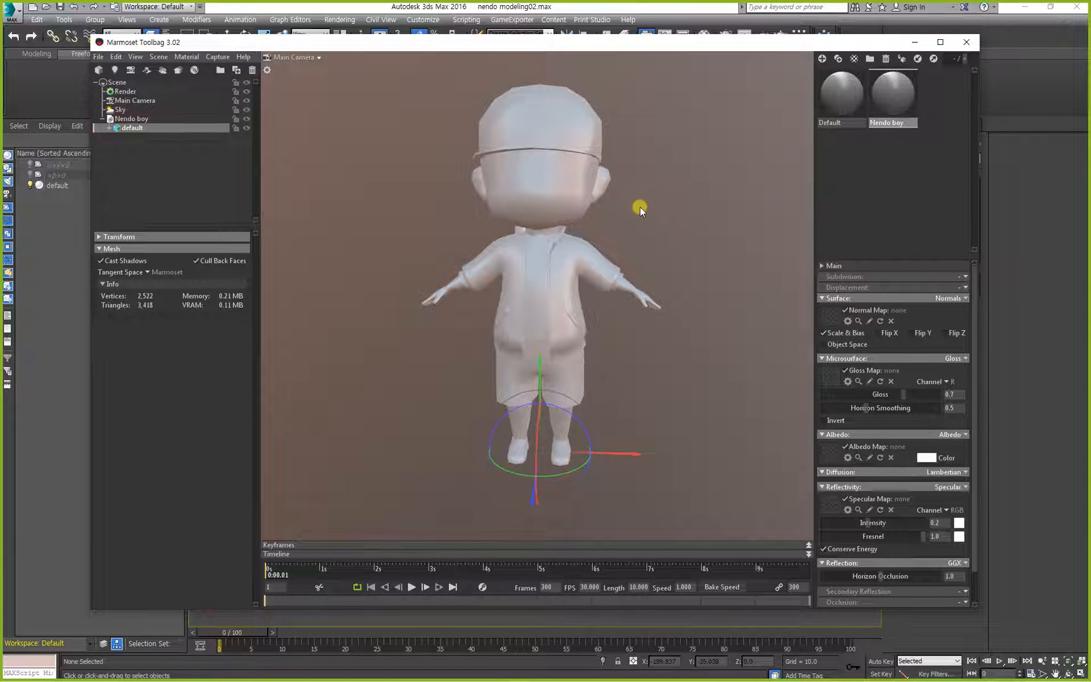
{"action": "mouse_move", "coordinate": [639, 207]}
{"action": "left_mouse_down", "text": "alt"}
{"action": "mouse_move", "coordinate": [650, 224]}
{"action": "mouse_move", "coordinate": [555, 222]}
{"action": "mouse_move", "coordinate": [517, 195]}
{"action": "mouse_move", "coordinate": [370, 178]}
{"action": "mouse_move", "coordinate": [689, 195]}
{"action": "mouse_move", "coordinate": [619, 209]}
{"action": "left_mouse_up", "text": "alt"}
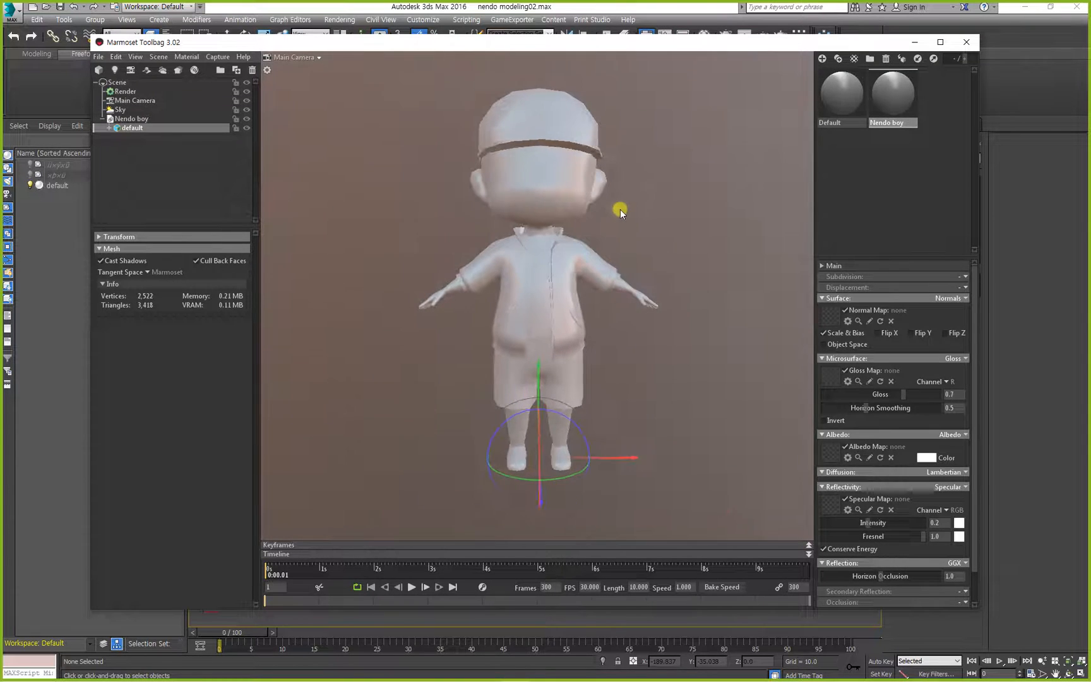
{"action": "left_click", "coordinate": [657, 207]}
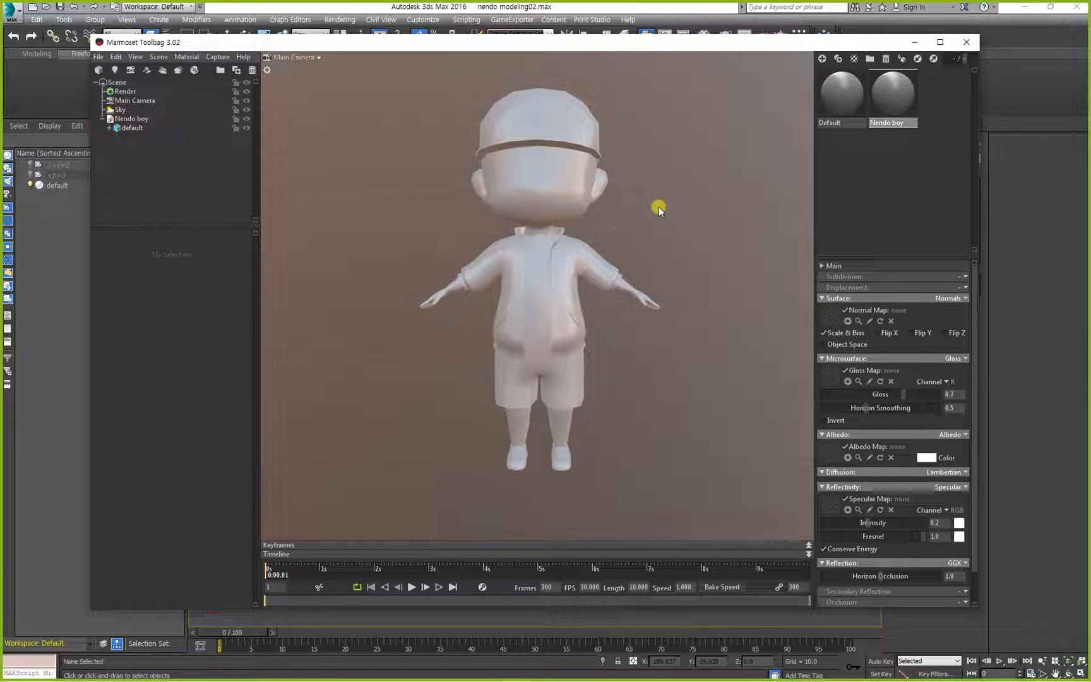
Select the character mesh, check its Cast Shadows option and inspect the jacket's side up close.
{"action": "left_click", "coordinate": [553, 203]}
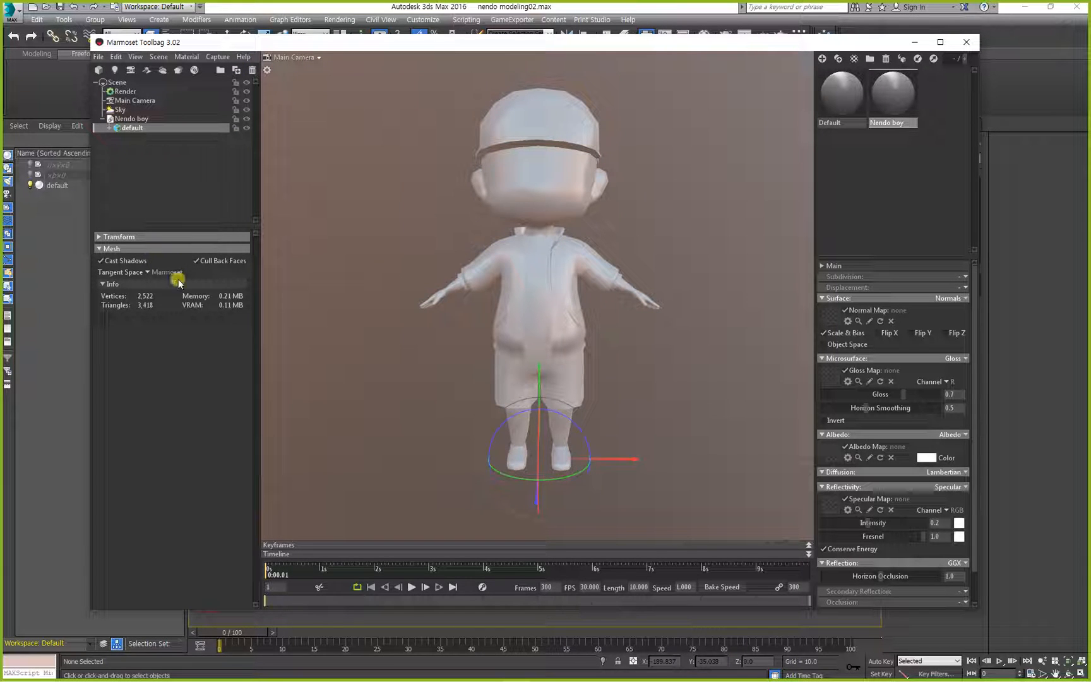
{"action": "left_click", "coordinate": [549, 201]}
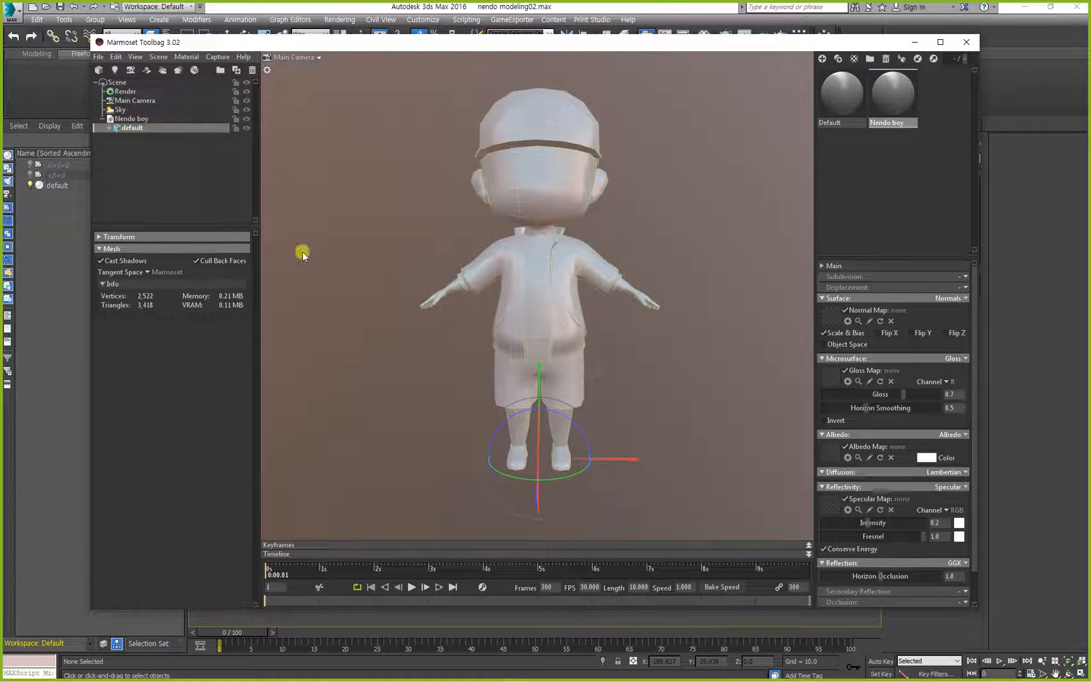
{"action": "left_click", "coordinate": [102, 261]}
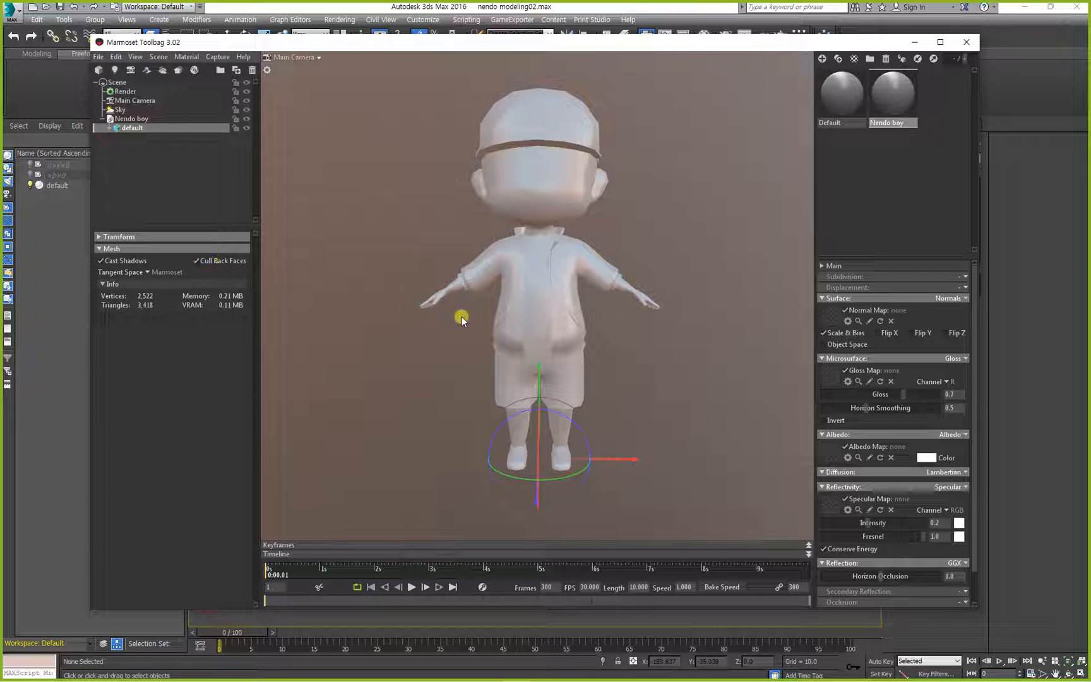
{"action": "left_click_drag", "start_coordinate": [446, 294], "coordinate": [482, 304]}
{"action": "right_click_drag", "start_coordinate": [482, 303], "coordinate": [480, 389]}
{"action": "left_click_drag", "start_coordinate": [480, 390], "coordinate": [462, 324]}
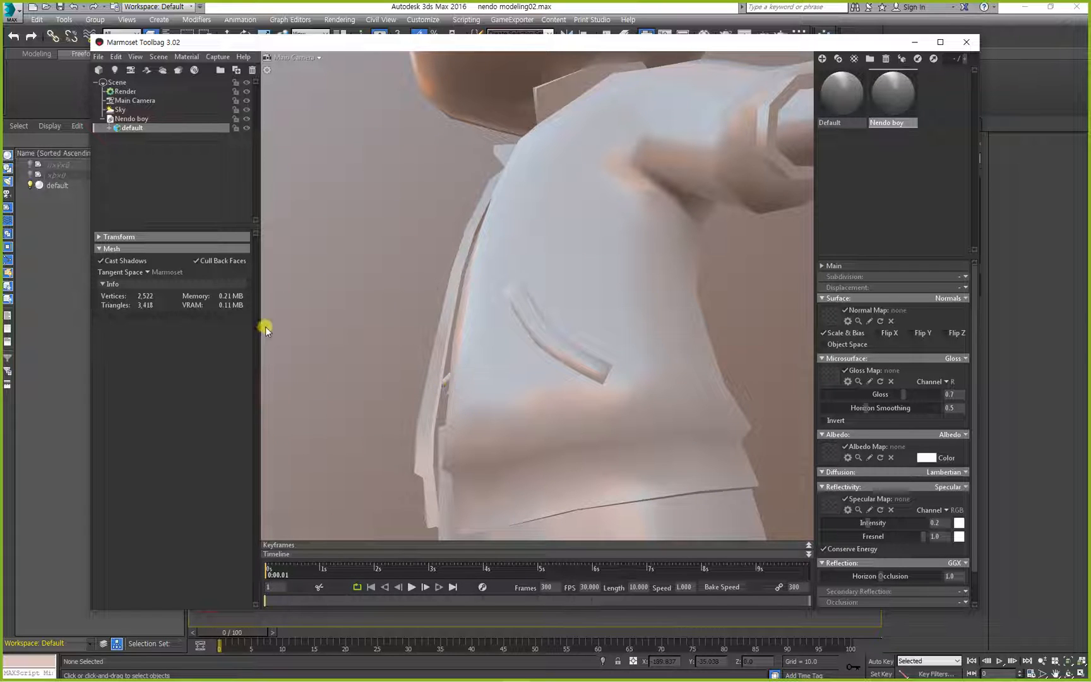
{"action": "mouse_move", "coordinate": [442, 389]}
{"action": "left_mouse_down"}
{"action": "mouse_move", "coordinate": [426, 378]}
{"action": "mouse_move", "coordinate": [449, 370]}
{"action": "left_mouse_up"}
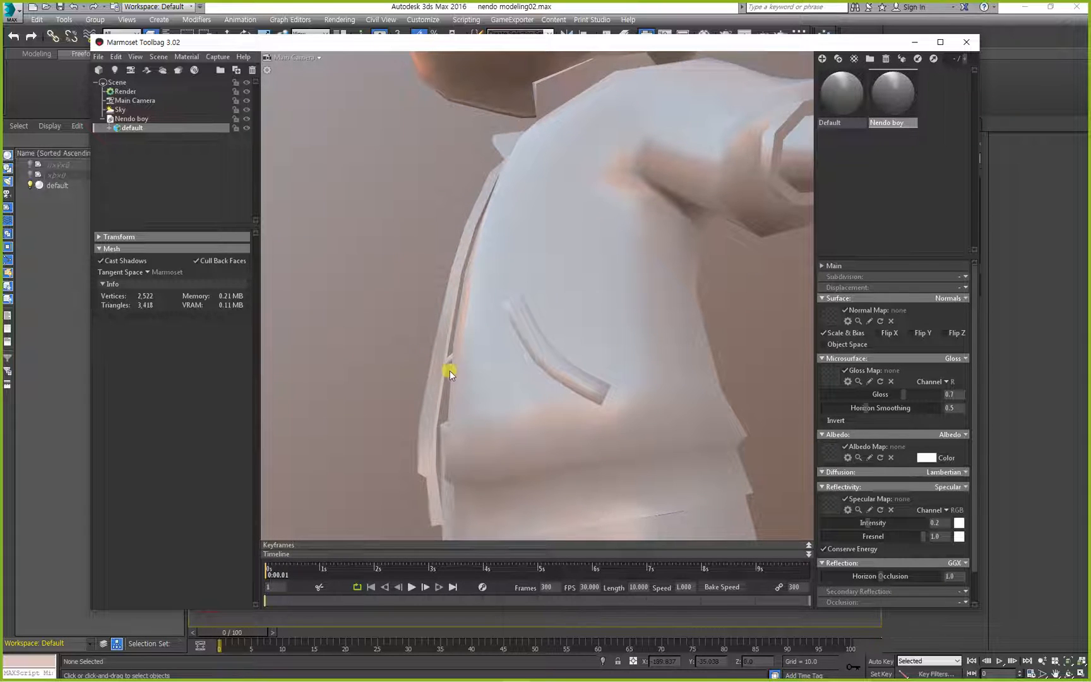
{"action": "left_click_drag", "start_coordinate": [380, 357], "coordinate": [370, 341]}
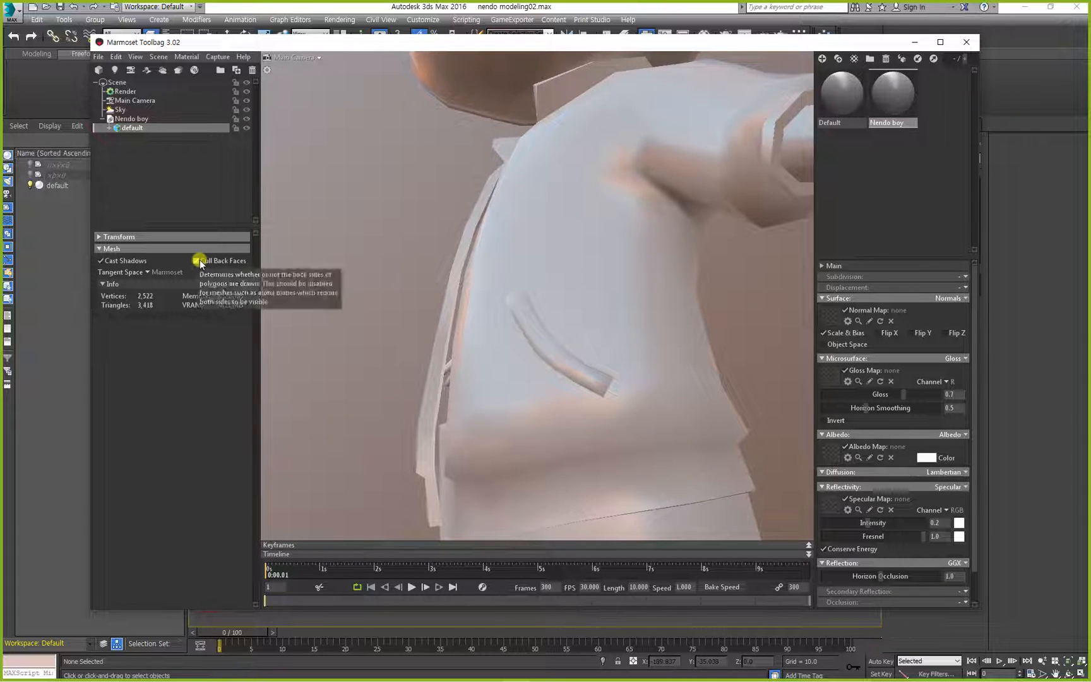
Turn off Cull Back Faces for the character mesh, comparing the back of the head with the option on and off.
{"action": "left_click_drag", "start_coordinate": [449, 389], "coordinate": [501, 435]}
{"action": "mouse_move", "coordinate": [549, 278]}
{"action": "left_mouse_down"}
{"action": "mouse_move", "coordinate": [628, 295]}
{"action": "mouse_move", "coordinate": [659, 289]}
{"action": "left_mouse_up"}
{"action": "left_click", "coordinate": [221, 260]}
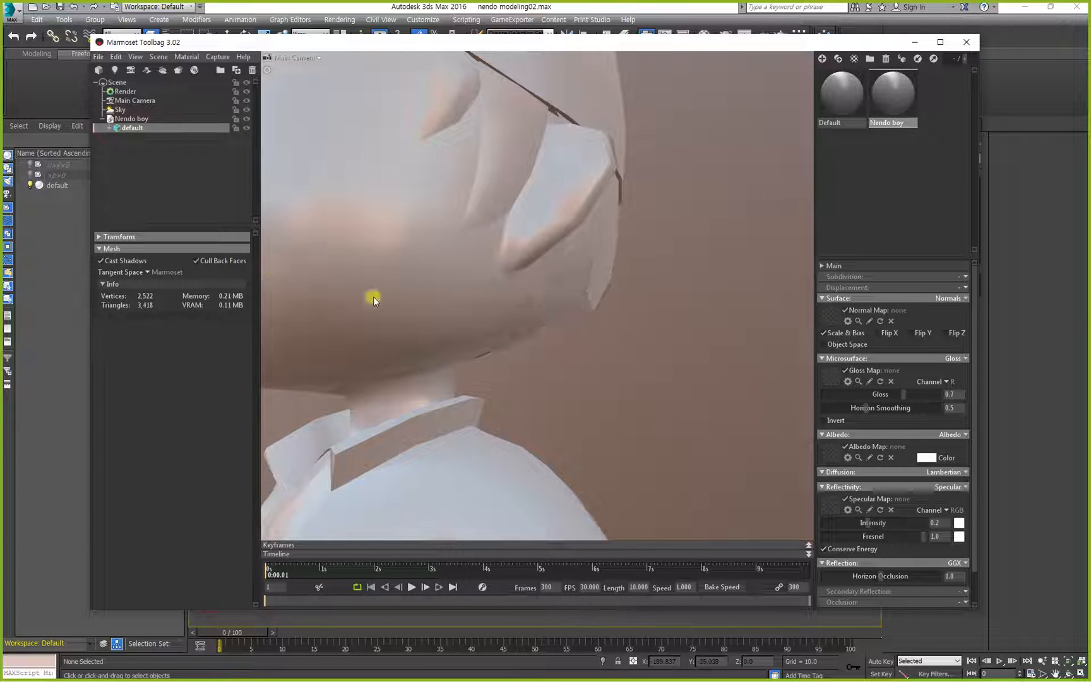
{"action": "left_click_drag", "start_coordinate": [373, 295], "coordinate": [555, 289]}
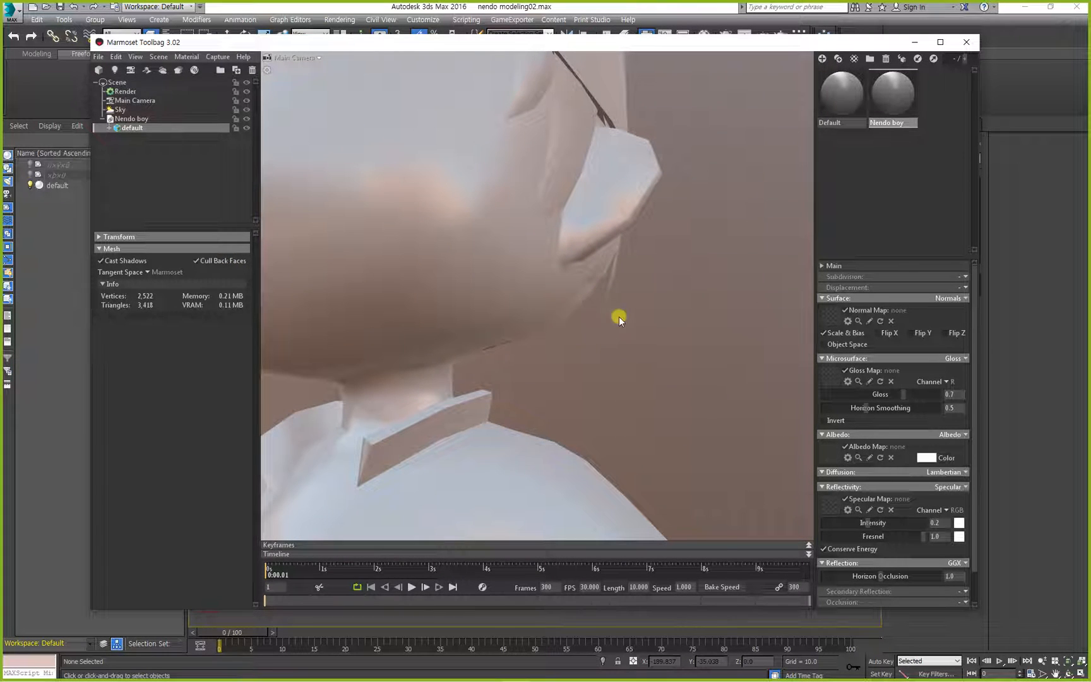
{"action": "left_click", "coordinate": [210, 265]}
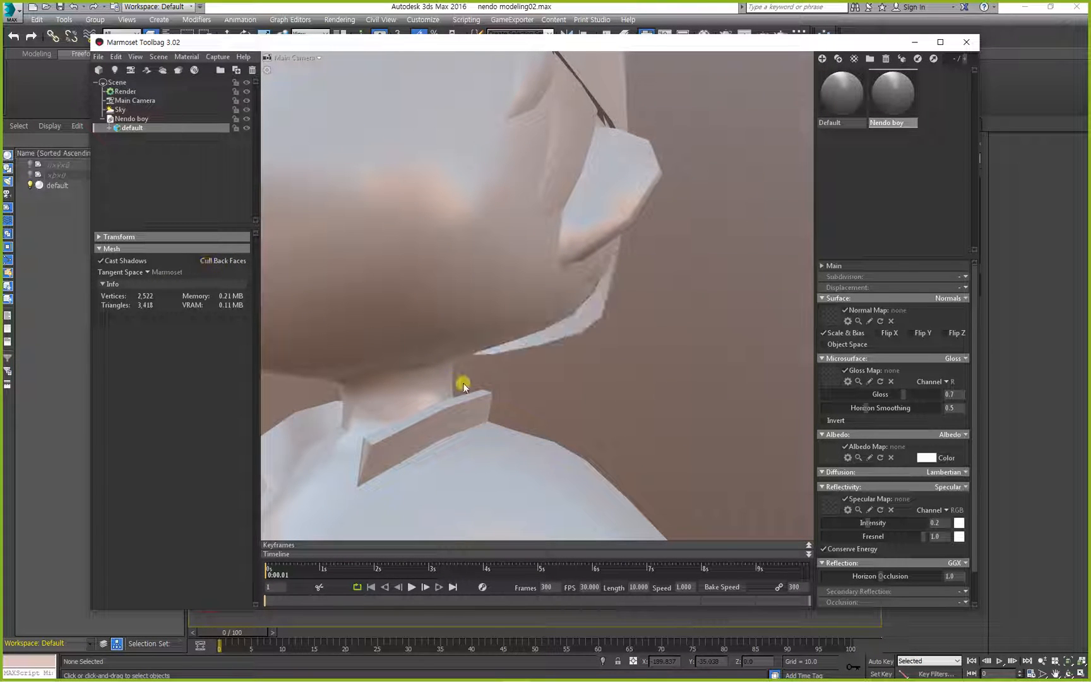
{"action": "mouse_move", "coordinate": [463, 382]}
{"action": "left_mouse_down"}
{"action": "mouse_move", "coordinate": [434, 371]}
{"action": "mouse_move", "coordinate": [449, 370]}
{"action": "left_mouse_up"}
{"action": "left_click", "coordinate": [222, 262]}
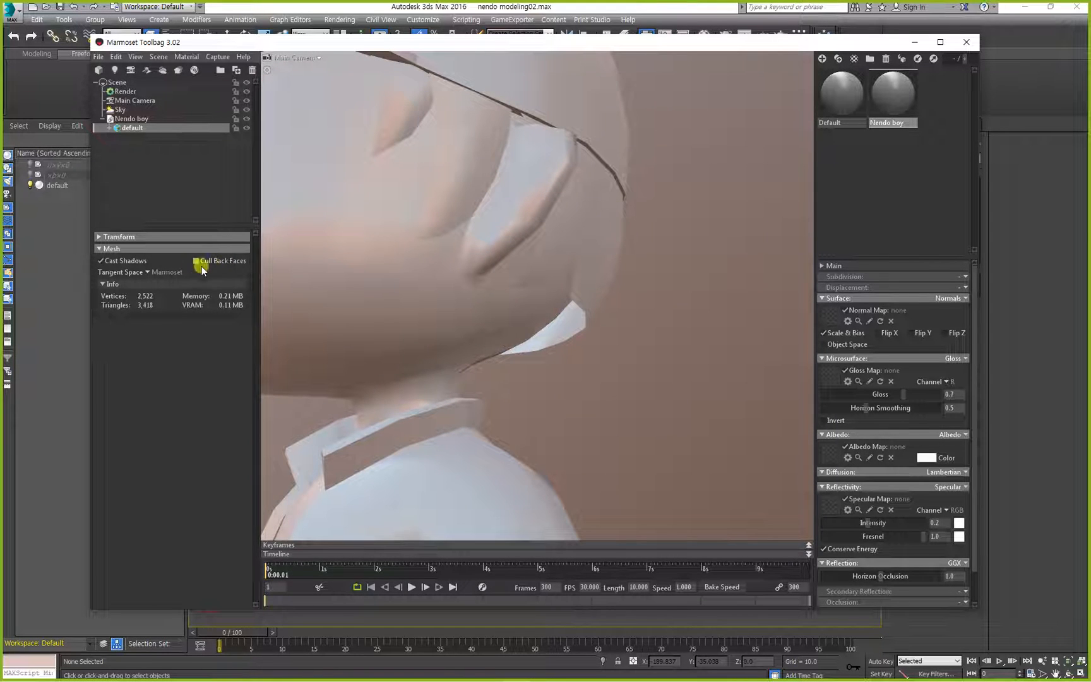
{"action": "left_click_drag", "start_coordinate": [605, 361], "coordinate": [592, 322]}
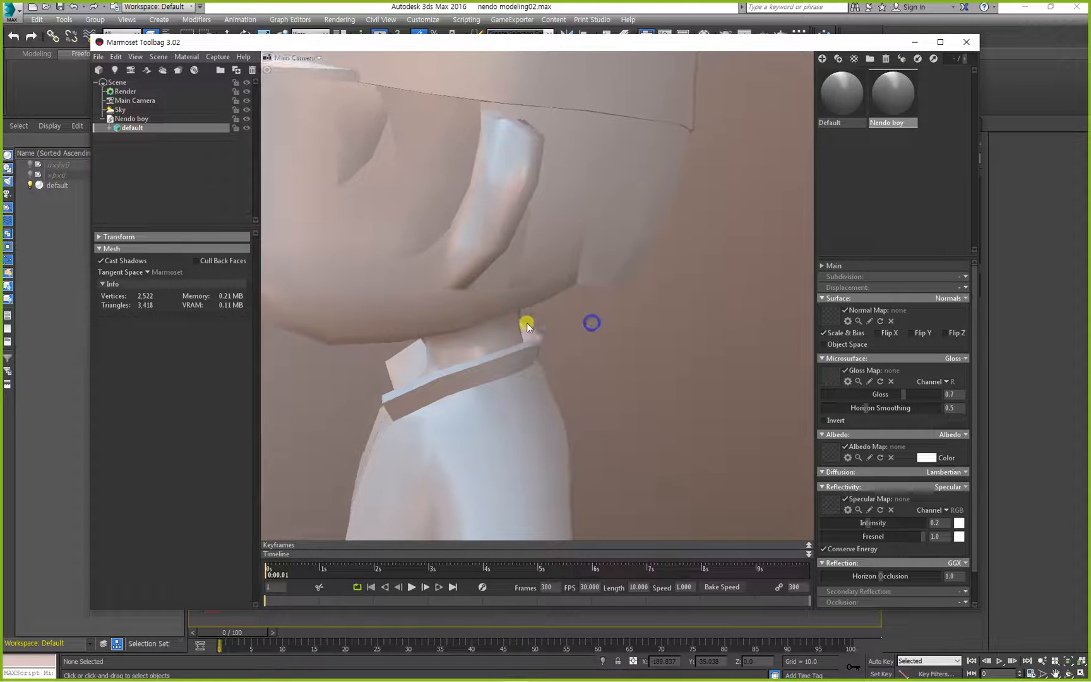
{"action": "right_click_drag", "start_coordinate": [438, 311], "coordinate": [438, 196]}
{"action": "left_click_drag", "start_coordinate": [414, 332], "coordinate": [485, 366]}
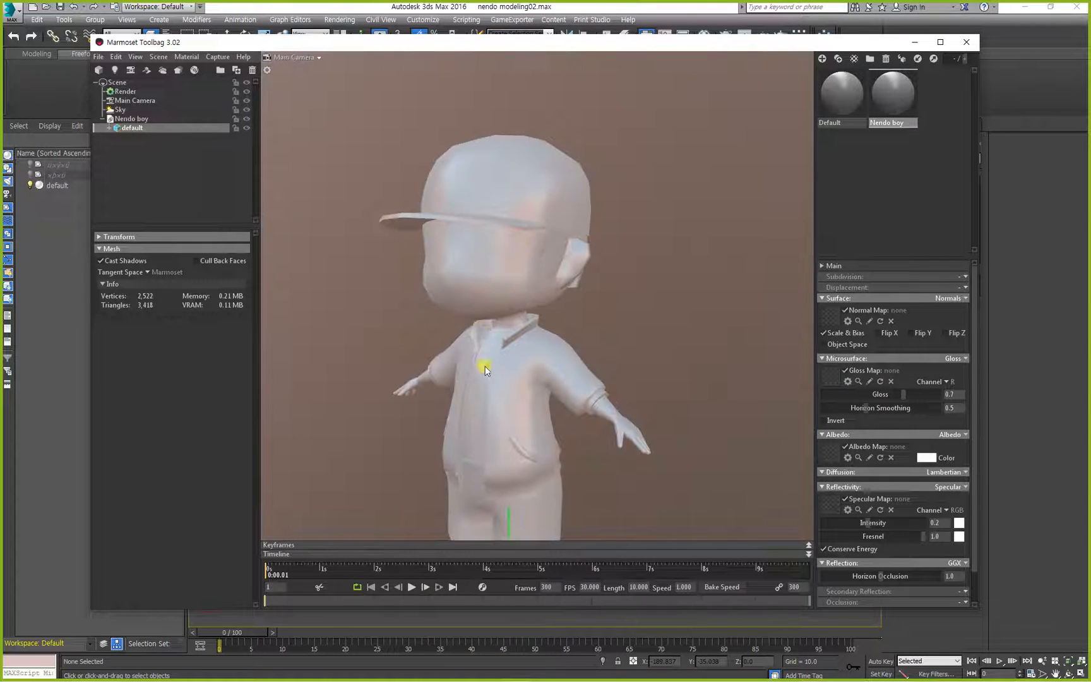
{"action": "middle_click_drag", "start_coordinate": [486, 360], "coordinate": [498, 267]}
{"action": "left_click_drag", "start_coordinate": [498, 267], "coordinate": [547, 298]}
{"action": "right_click_drag", "start_coordinate": [545, 312], "coordinate": [629, 238]}
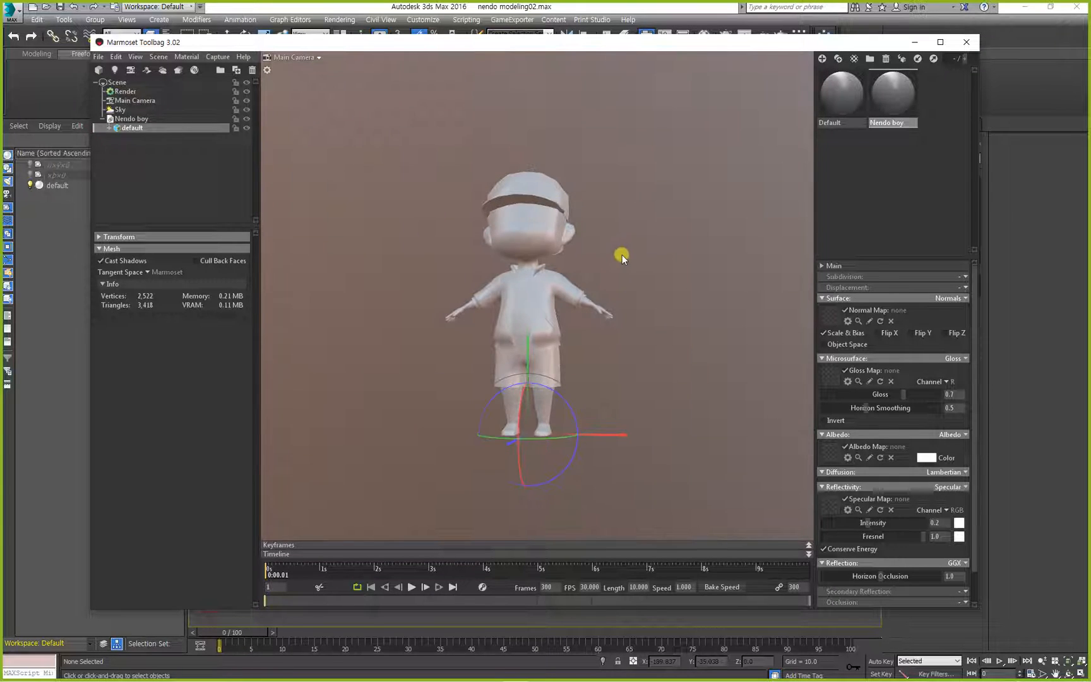
Switch to the Notepad window and add the line "diffuse map = Albodo" below the lunch-time note.
{"action": "left_click_drag", "start_coordinate": [622, 255], "coordinate": [617, 272]}
{"action": "right_click_drag", "start_coordinate": [617, 272], "coordinate": [627, 312]}
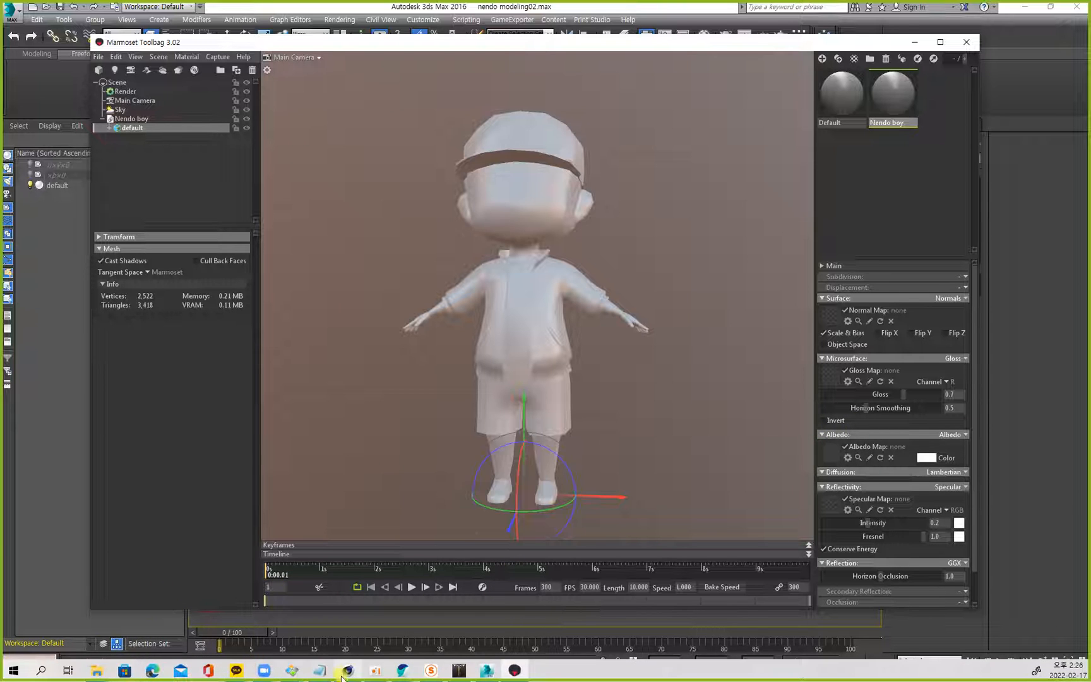
{"action": "left_click", "coordinate": [319, 669]}
{"action": "left_click_drag", "start_coordinate": [739, 159], "coordinate": [483, 127]}
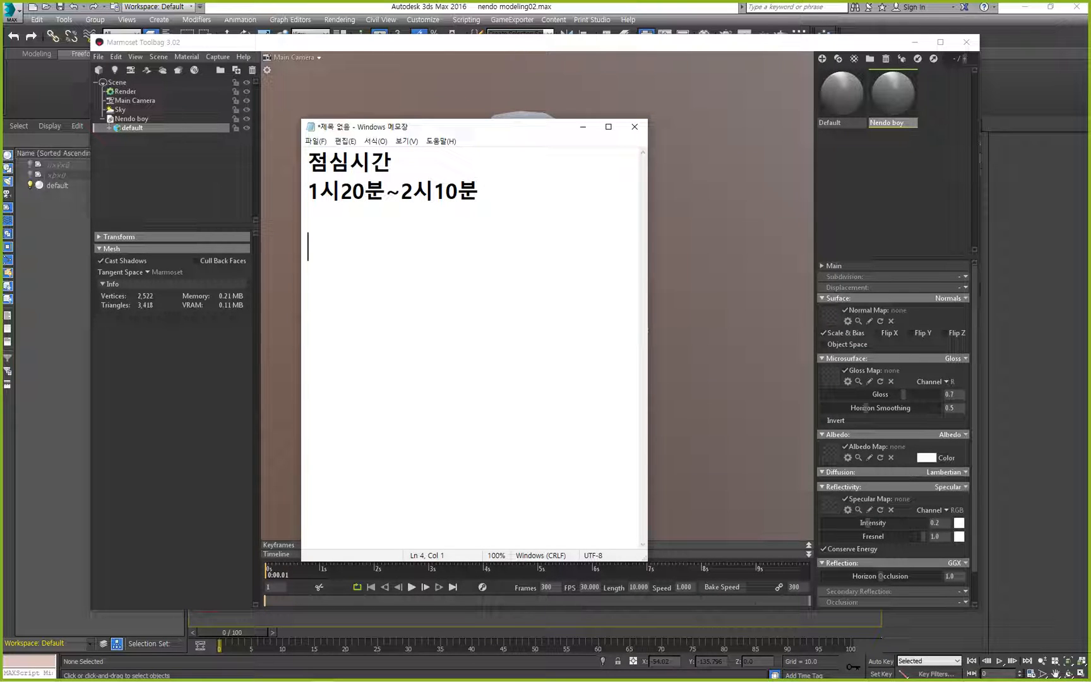
{"action": "type", "text": "얄ㄹ"}
{"action": "key", "text": "BackSpace"}
{"action": "key", "text": "BackSpace"}
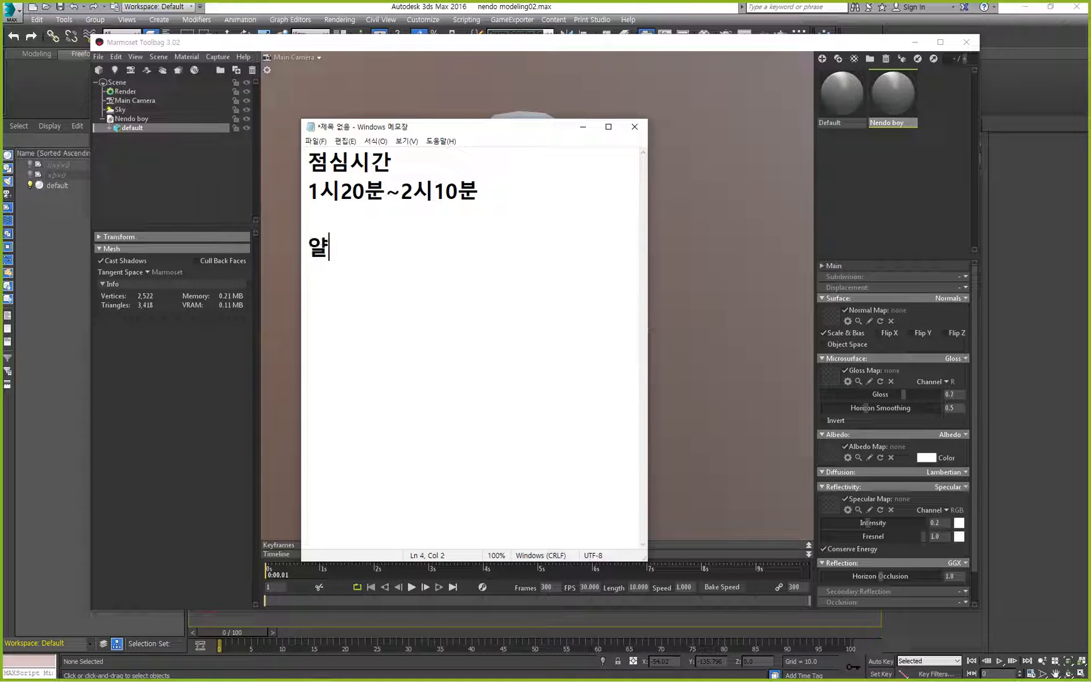
{"action": "type", "text": "di"}
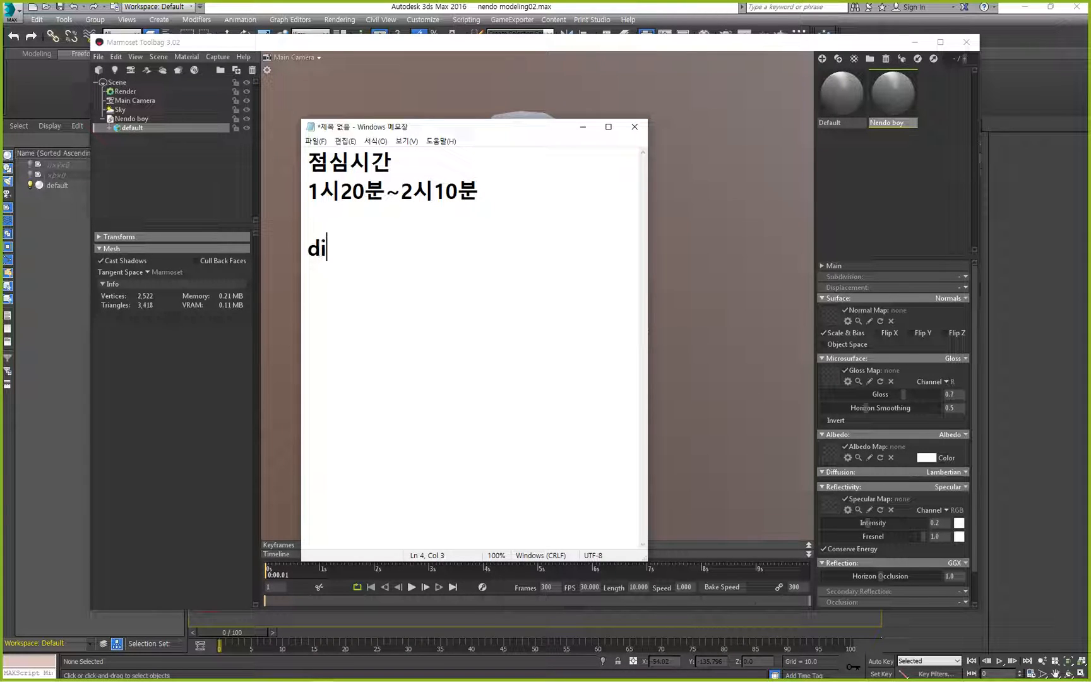
{"action": "type", "text": "ffuse map"}
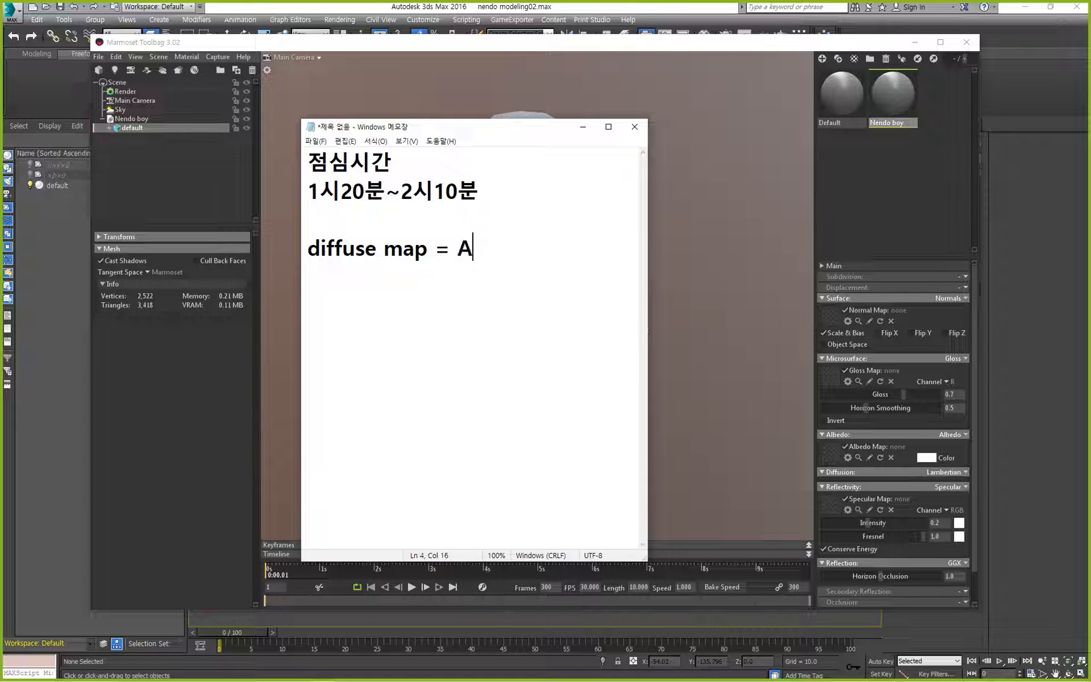
{"action": "type", "text": "= Albodo"}
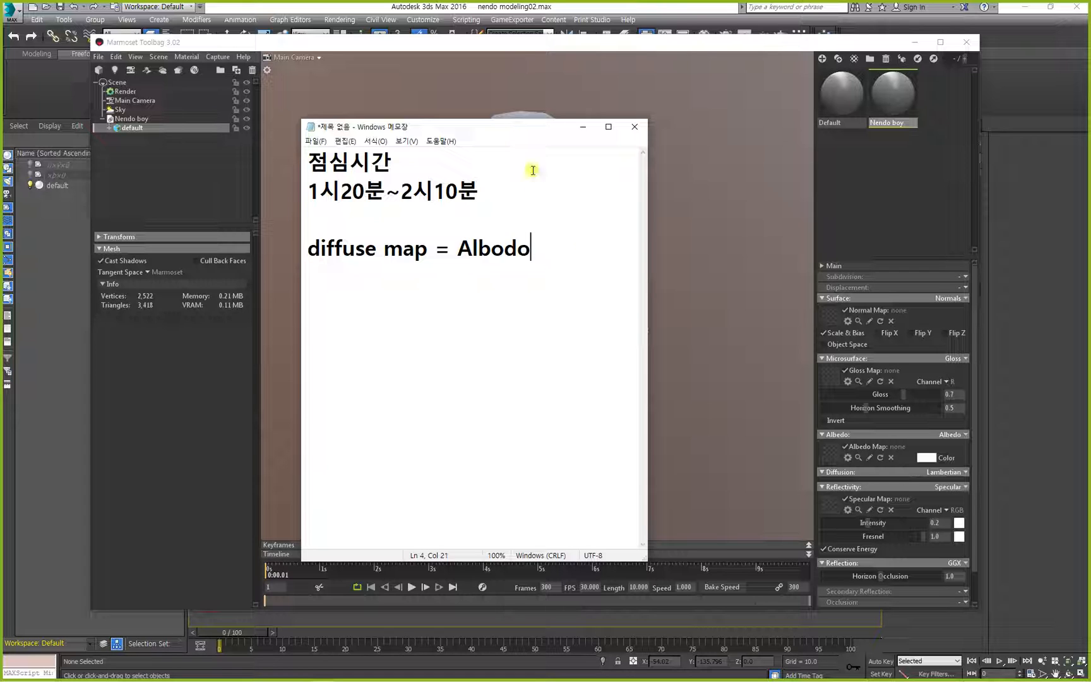
Back in Marmoset Toolbag, load nendo.tga from the BodyPaint3D folder as the Nendo boy material's albedo map.
{"action": "left_click", "coordinate": [747, 249]}
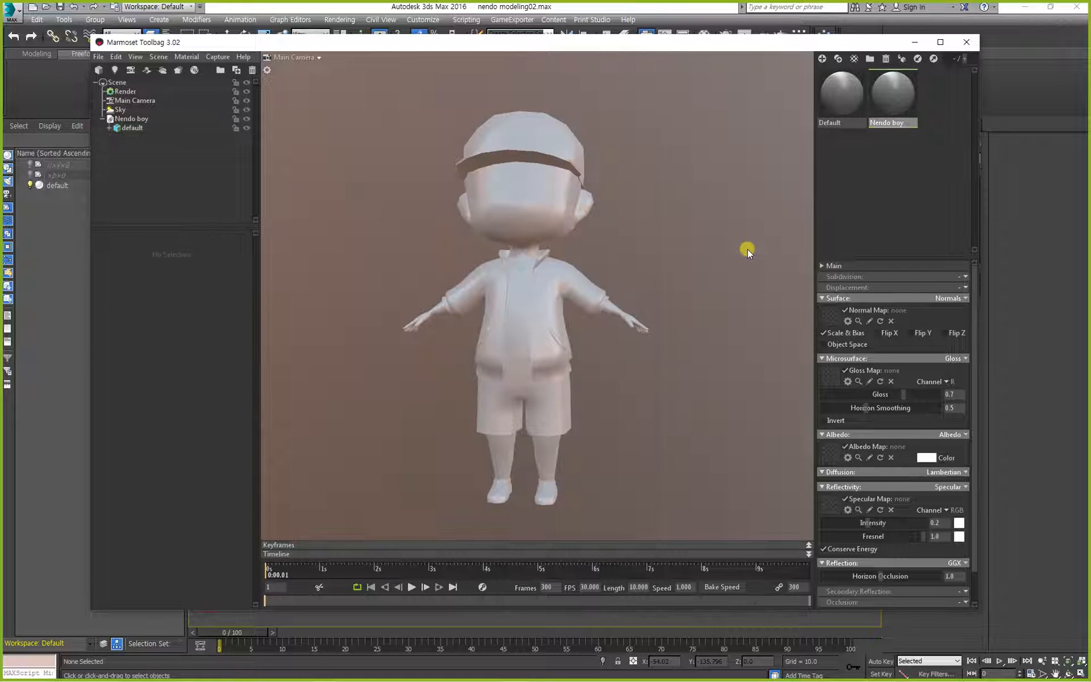
{"action": "left_click", "coordinate": [830, 455]}
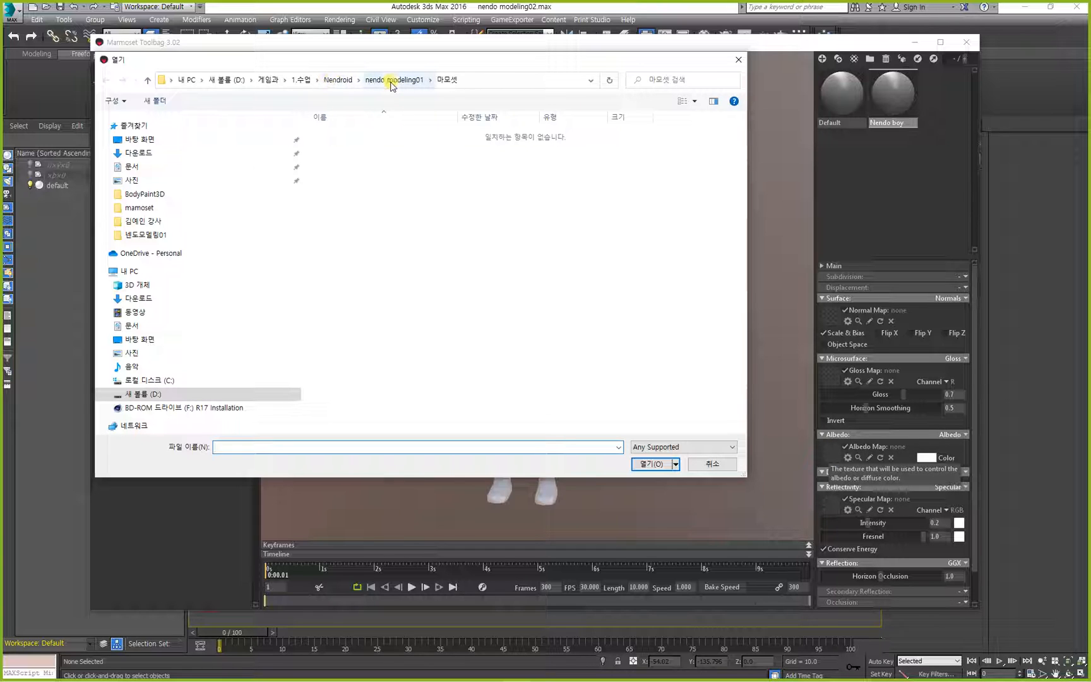
{"action": "left_click", "coordinate": [392, 80]}
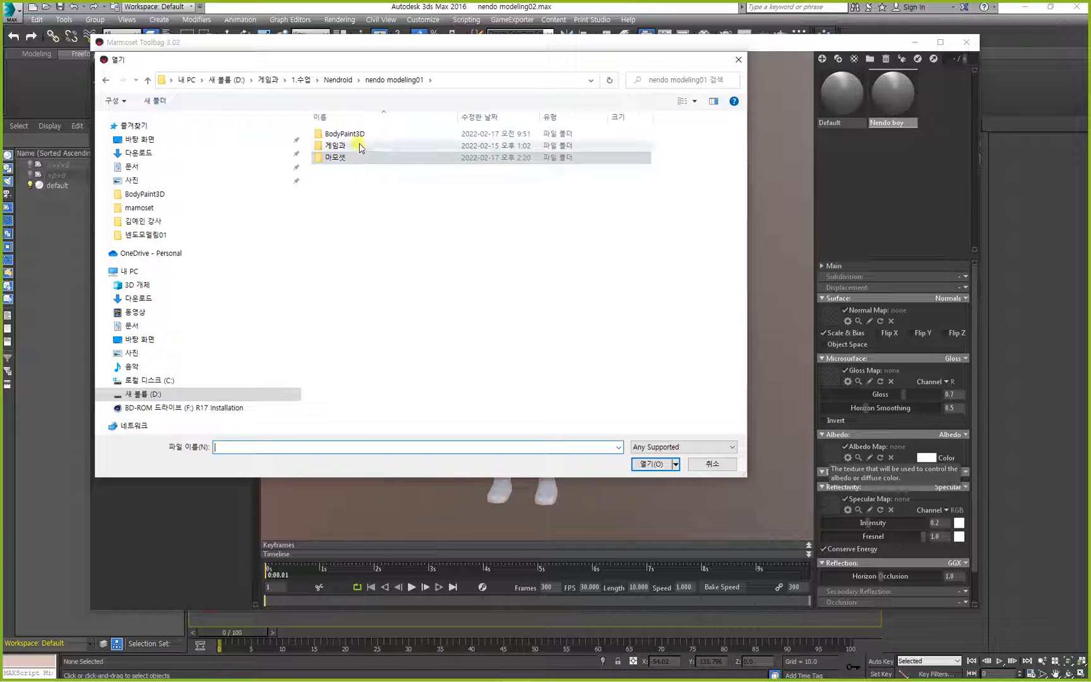
{"action": "double_click", "coordinate": [360, 138]}
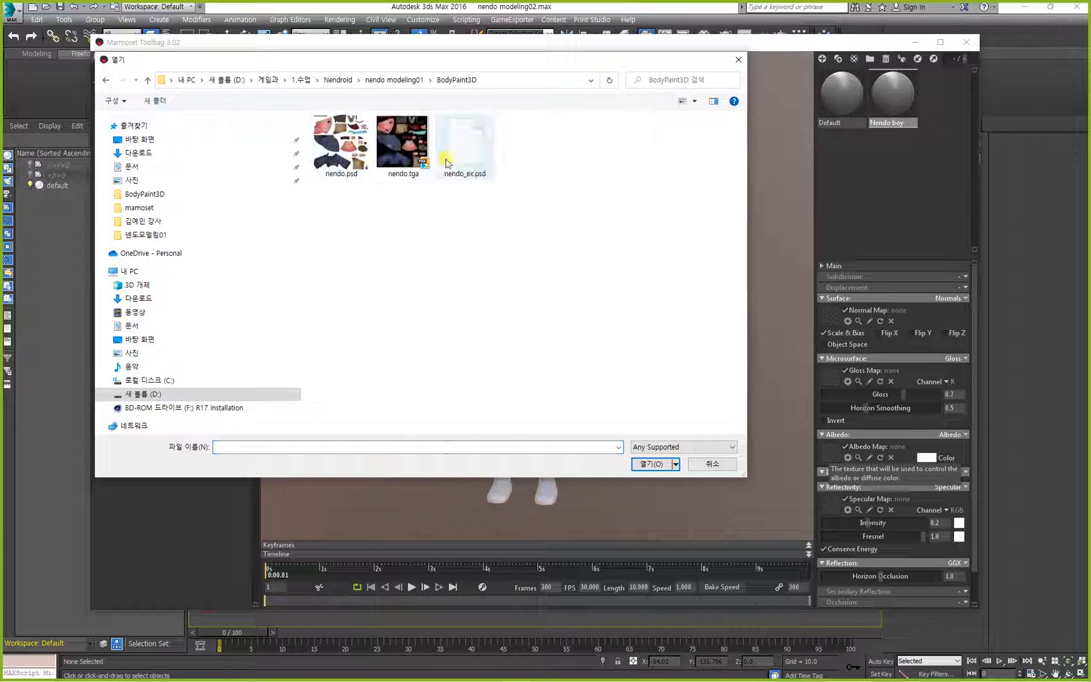
{"action": "left_click", "coordinate": [412, 151]}
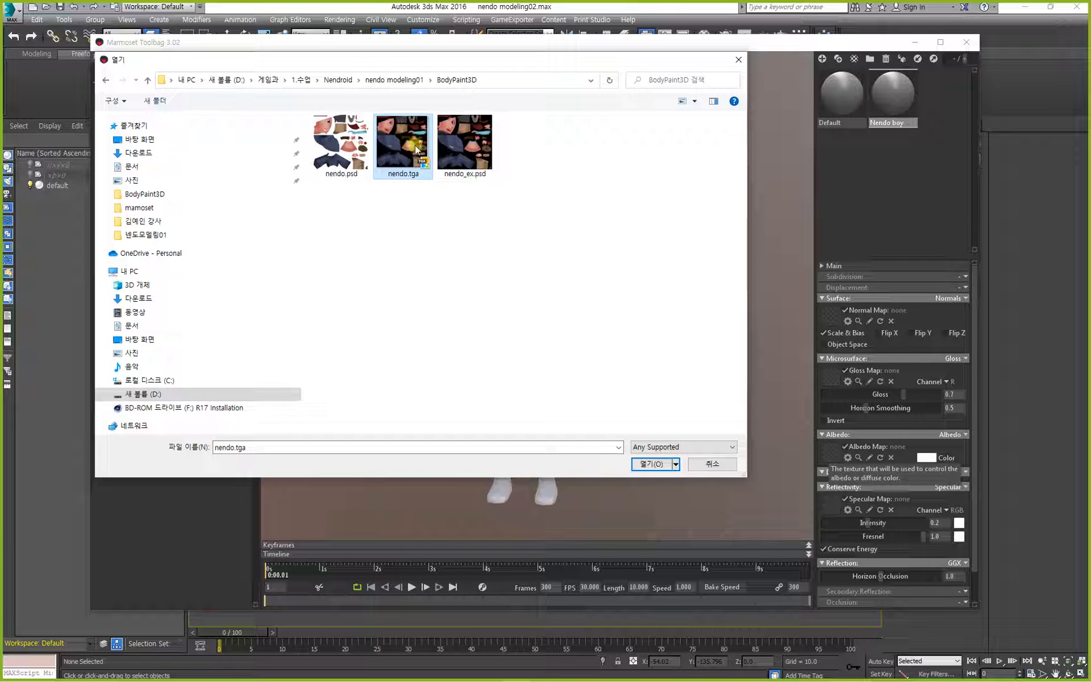
{"action": "left_click", "coordinate": [651, 464]}
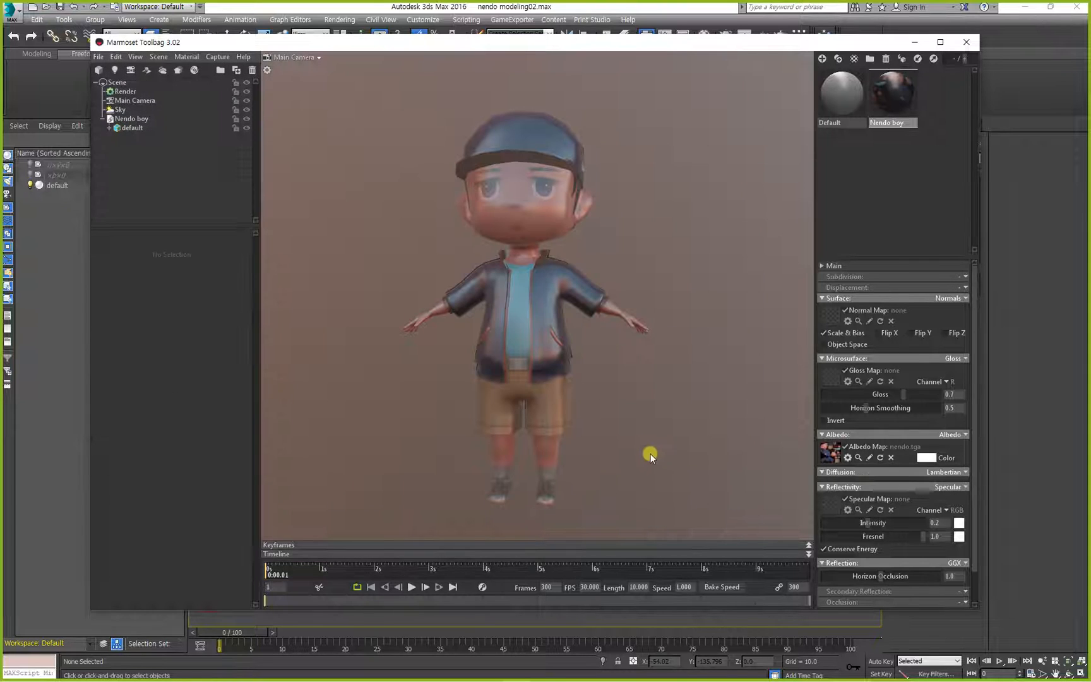
Inspect the textured character from the front and sides, both up close and from farther away.
{"action": "left_click_drag", "start_coordinate": [594, 278], "coordinate": [543, 265]}
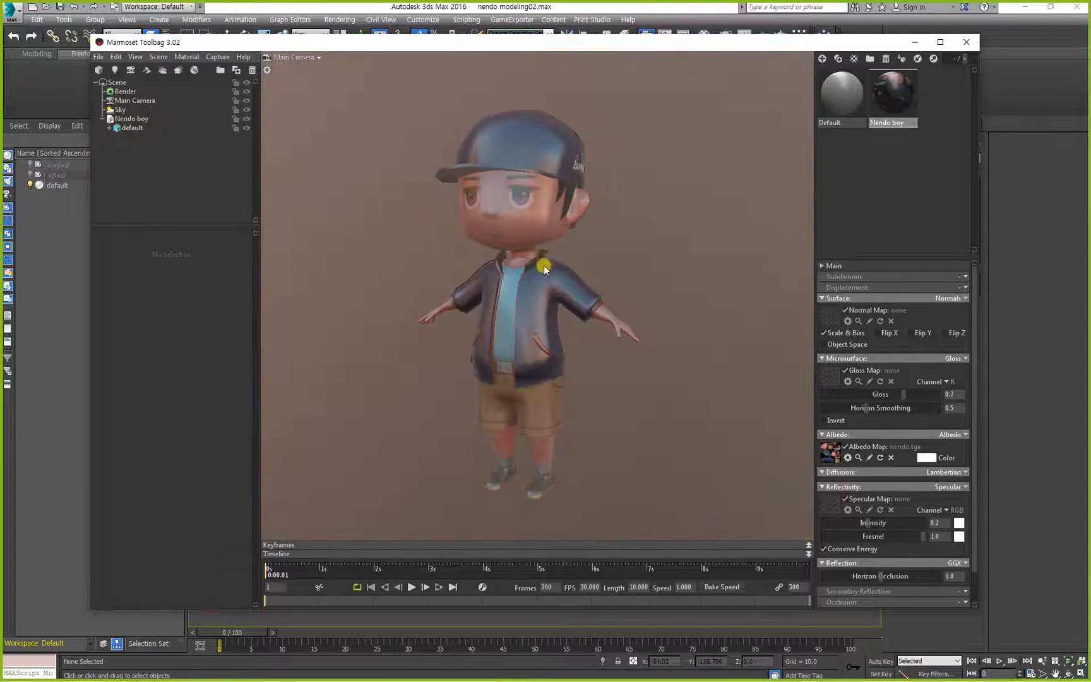
{"action": "middle_click_drag", "start_coordinate": [543, 265], "coordinate": [497, 278]}
{"action": "right_click_drag", "start_coordinate": [497, 279], "coordinate": [491, 306]}
{"action": "left_click_drag", "start_coordinate": [491, 302], "coordinate": [555, 295]}
{"action": "middle_click_drag", "start_coordinate": [555, 295], "coordinate": [530, 269]}
{"action": "mouse_move", "coordinate": [530, 269]}
{"action": "left_mouse_down"}
{"action": "mouse_move", "coordinate": [596, 226]}
{"action": "mouse_move", "coordinate": [555, 199]}
{"action": "mouse_move", "coordinate": [455, 233]}
{"action": "mouse_move", "coordinate": [510, 270]}
{"action": "left_mouse_up"}
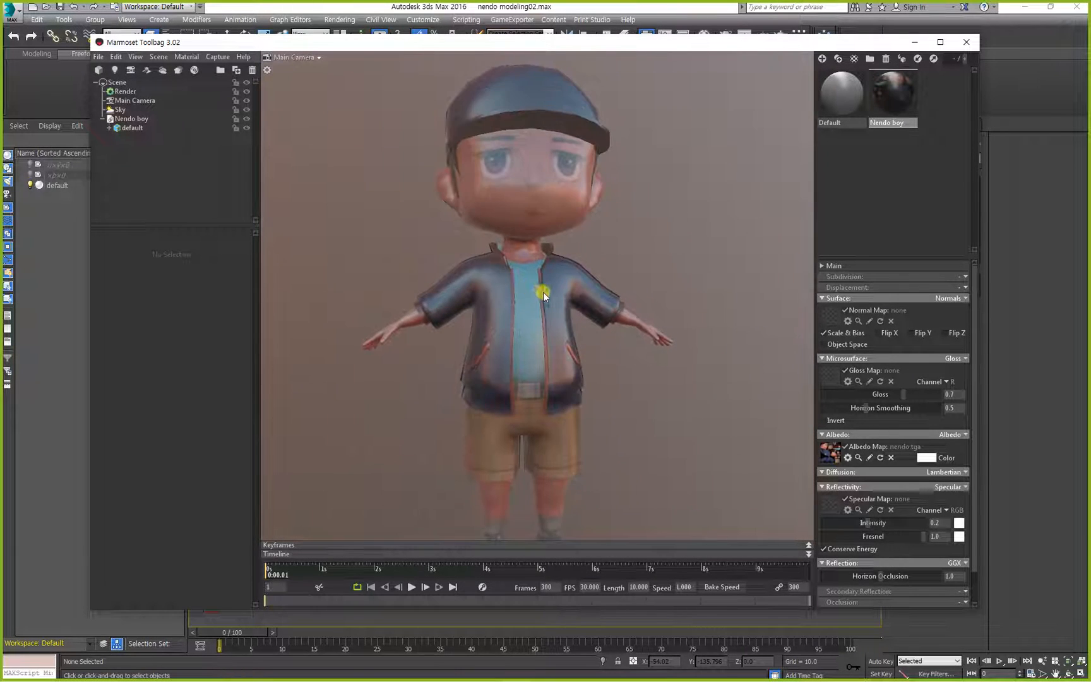
{"action": "middle_click_drag", "start_coordinate": [543, 292], "coordinate": [549, 258]}
{"action": "left_click_drag", "start_coordinate": [548, 258], "coordinate": [520, 295]}
{"action": "right_click_drag", "start_coordinate": [520, 295], "coordinate": [508, 218]}
{"action": "left_click_drag", "start_coordinate": [556, 295], "coordinate": [516, 322]}
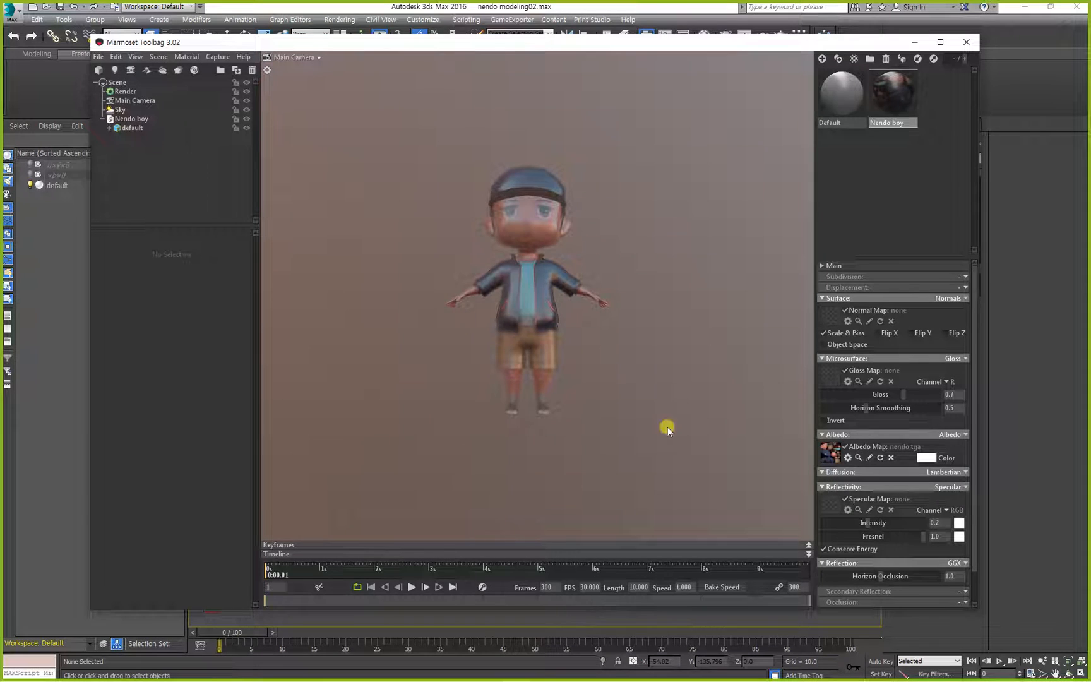
Switch to 3ds Max to examine the textured character's colours, and compare them with the model in Marmoset Toolbag.
{"action": "left_click", "coordinate": [1061, 420]}
{"action": "left_click", "coordinate": [517, 334]}
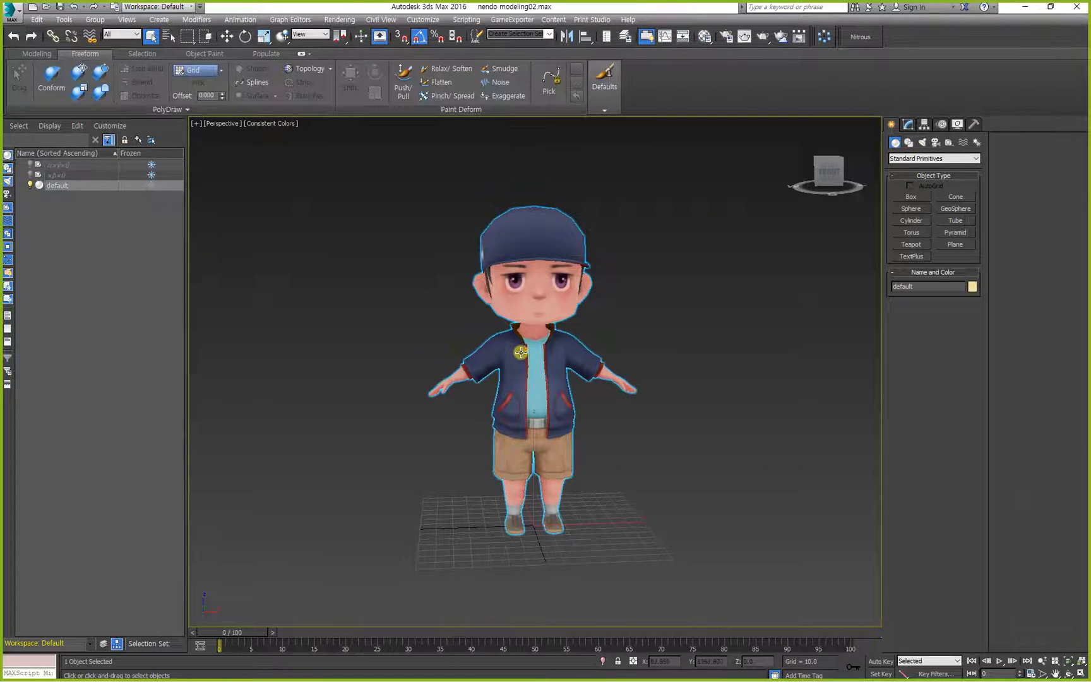
{"action": "mouse_move", "coordinate": [529, 372]}
{"action": "middle_mouse_down", "text": "alt"}
{"action": "mouse_move", "coordinate": [469, 364]}
{"action": "mouse_move", "coordinate": [494, 353]}
{"action": "mouse_move", "coordinate": [527, 387]}
{"action": "middle_mouse_up", "text": "alt"}
{"action": "scroll", "coordinate": [536, 370], "scroll_direction": "up", "scroll_amount": 3}
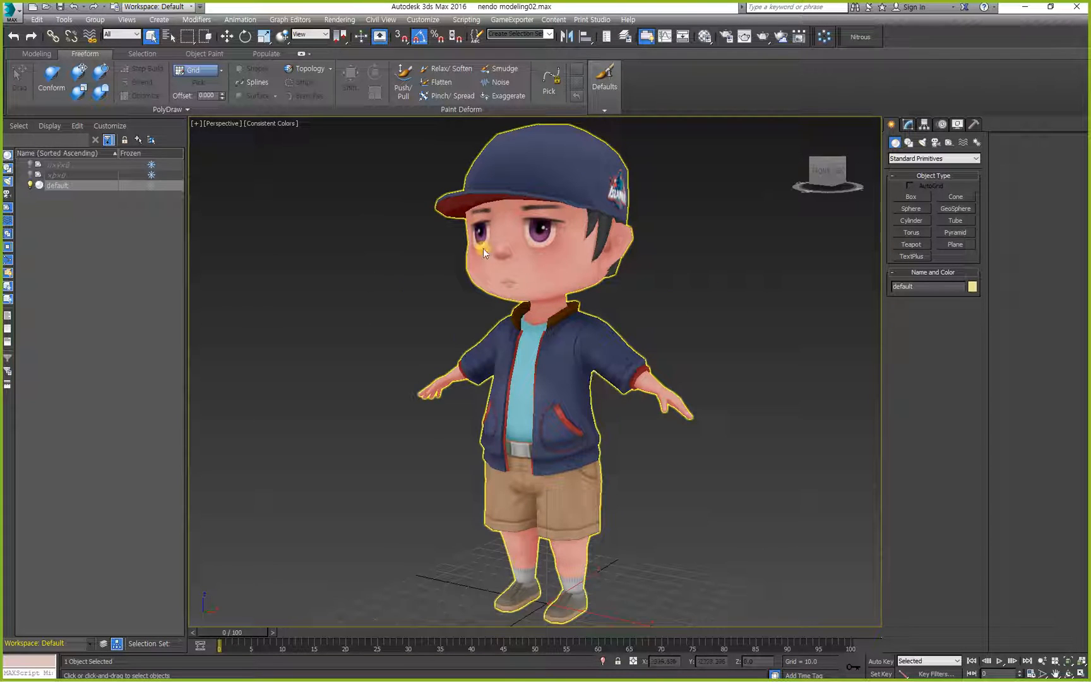
{"action": "scroll", "coordinate": [498, 318], "scroll_direction": "up", "scroll_amount": 3}
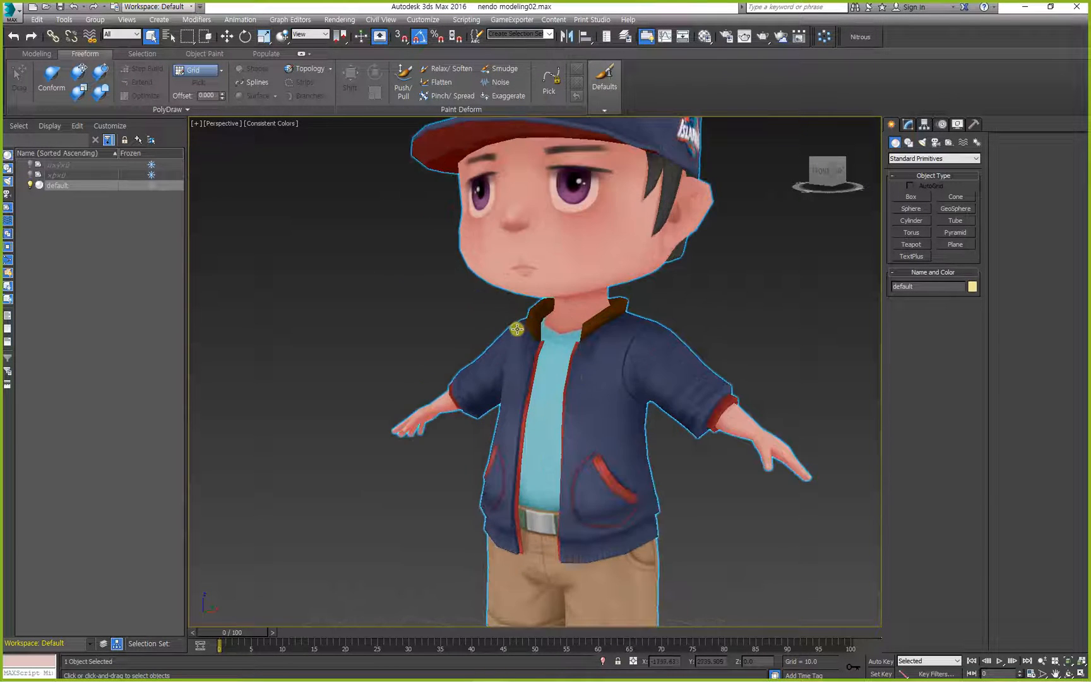
{"action": "scroll", "coordinate": [516, 328], "scroll_direction": "down", "scroll_amount": 5}
{"action": "middle_click_drag", "start_coordinate": [513, 319], "coordinate": [551, 320], "text": "alt"}
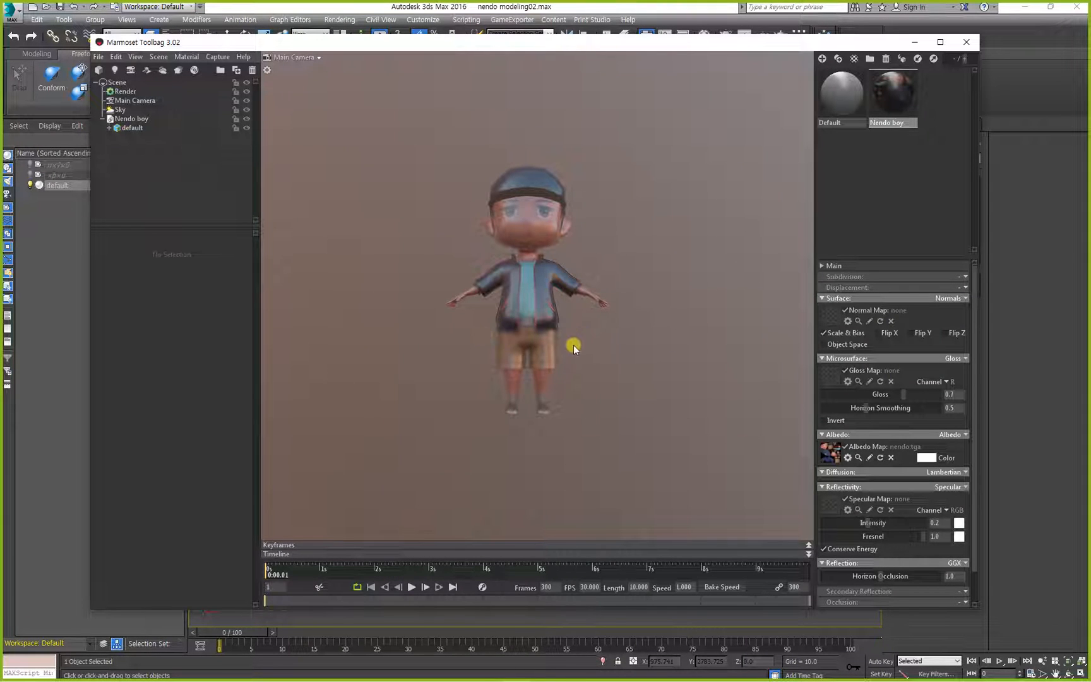
{"action": "left_click_drag", "start_coordinate": [575, 343], "coordinate": [572, 309]}
{"action": "mouse_move", "coordinate": [572, 308]}
{"action": "right_mouse_down"}
{"action": "mouse_move", "coordinate": [574, 352]}
{"action": "mouse_move", "coordinate": [578, 328]}
{"action": "right_mouse_up"}
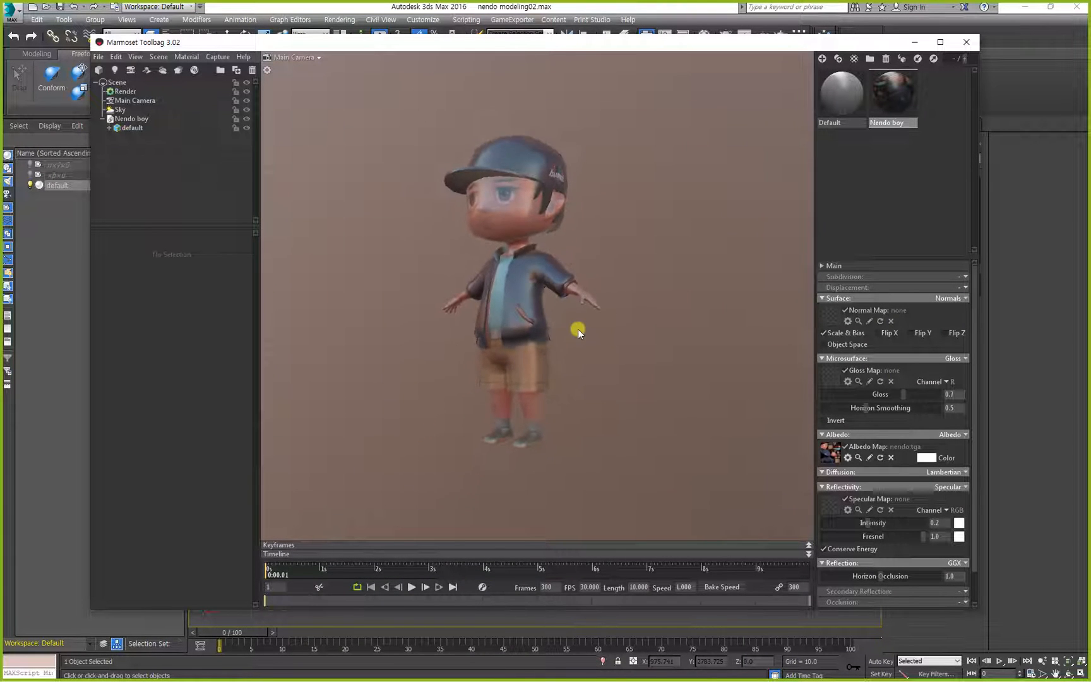
{"action": "left_click_drag", "start_coordinate": [578, 328], "coordinate": [611, 326]}
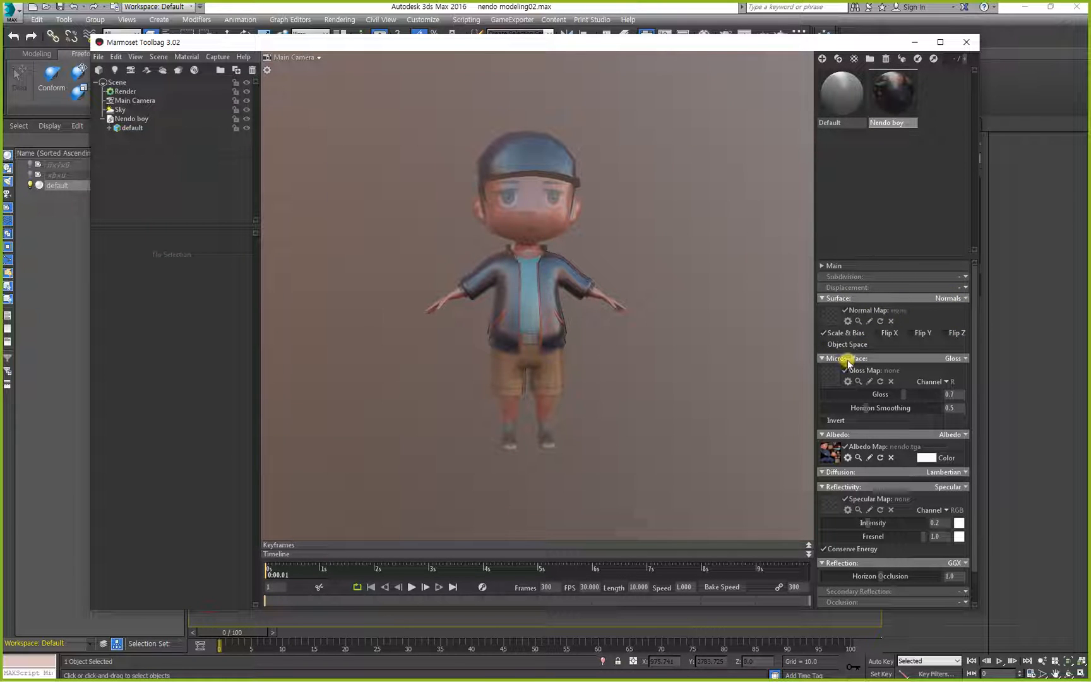
Set the Nendo boy material's Surface and Microsurface models to None.
{"action": "left_click", "coordinate": [966, 298]}
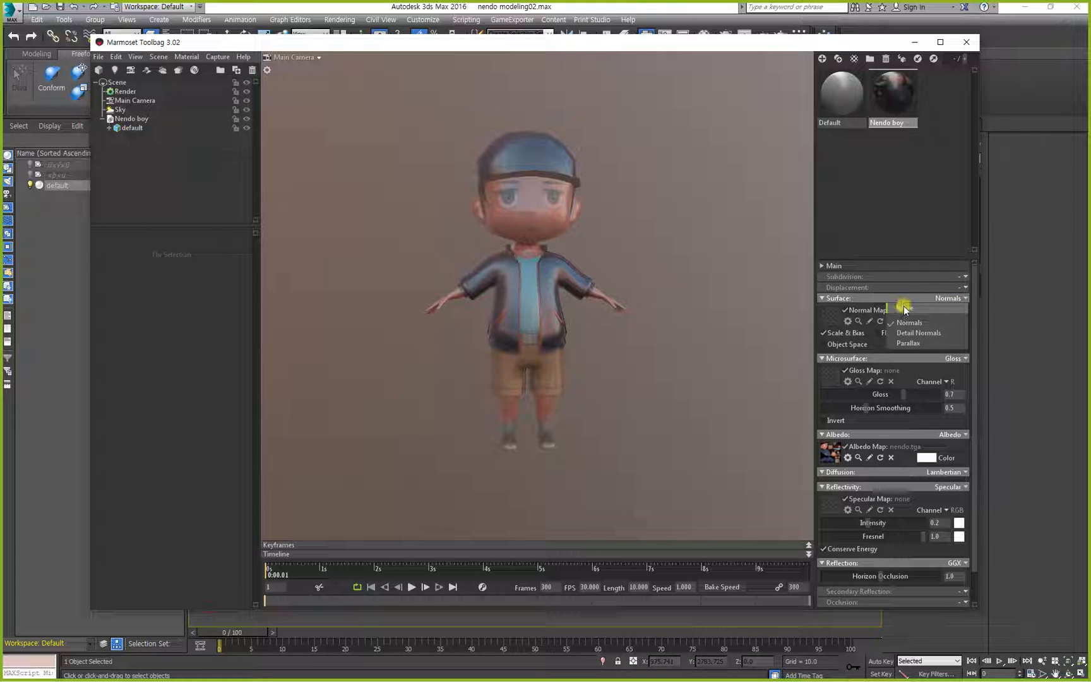
{"action": "left_click", "coordinate": [941, 307]}
{"action": "left_click", "coordinate": [962, 309]}
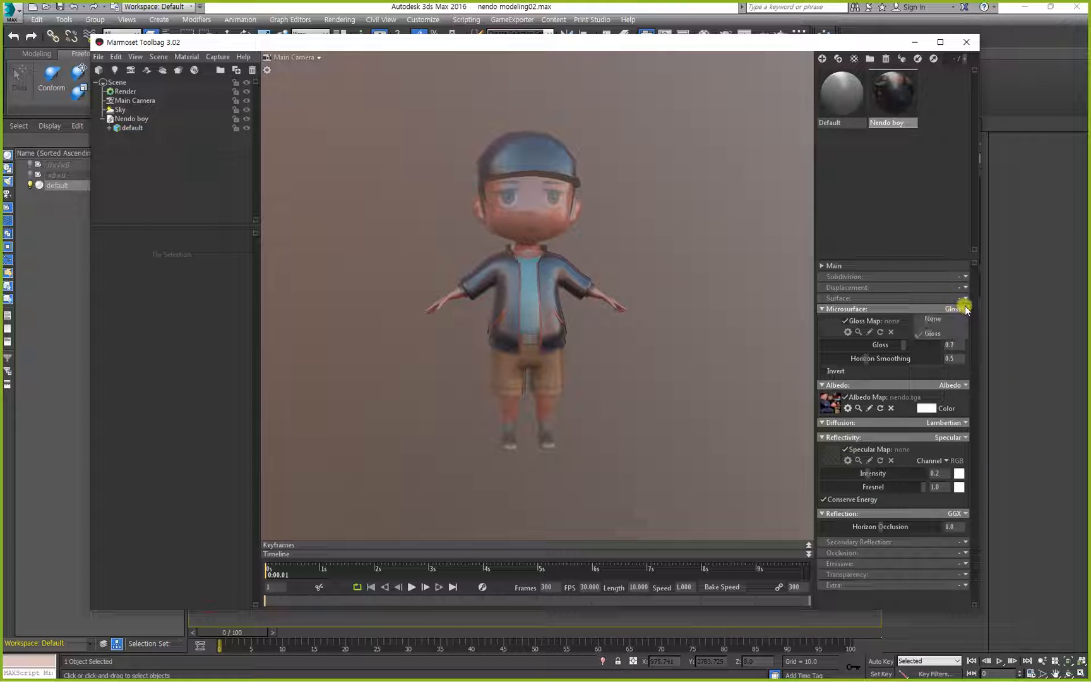
{"action": "left_click", "coordinate": [934, 320]}
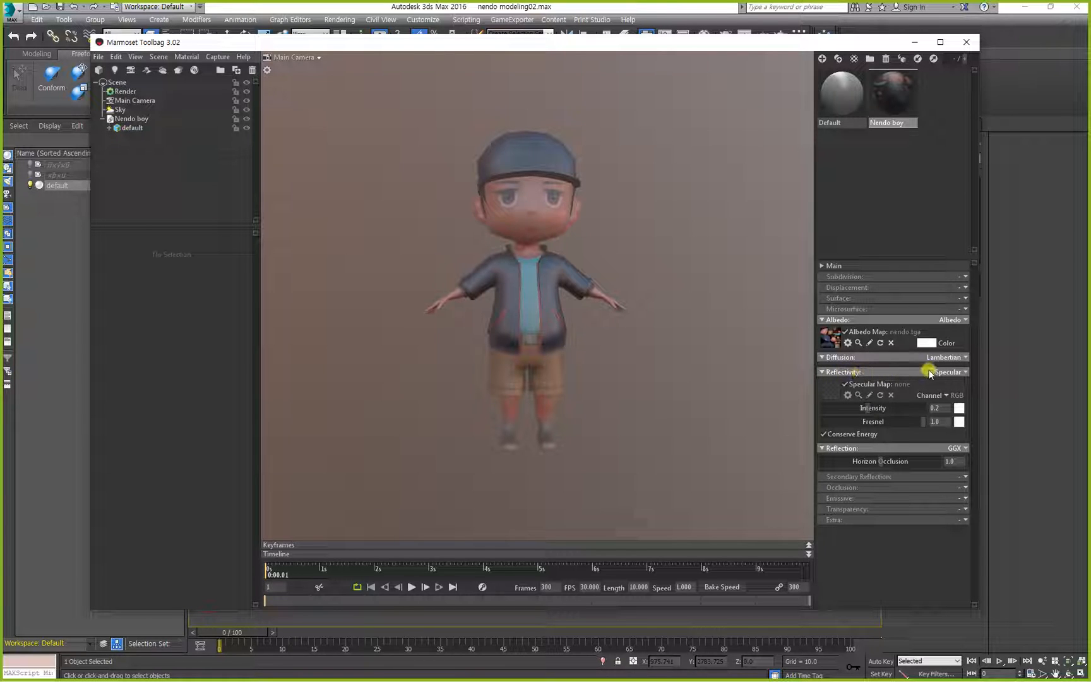
Set the Nendo boy material's Reflectivity and Reflection models to None, and inspect the character's face and jacket up close.
{"action": "left_click", "coordinate": [960, 373]}
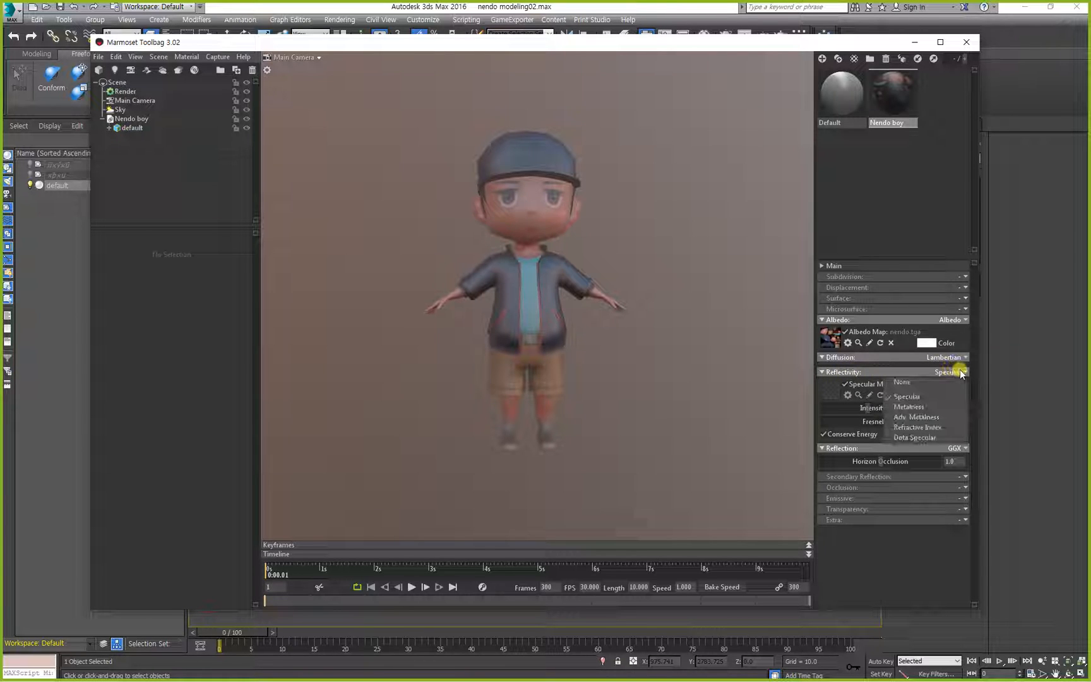
{"action": "left_click", "coordinate": [920, 384]}
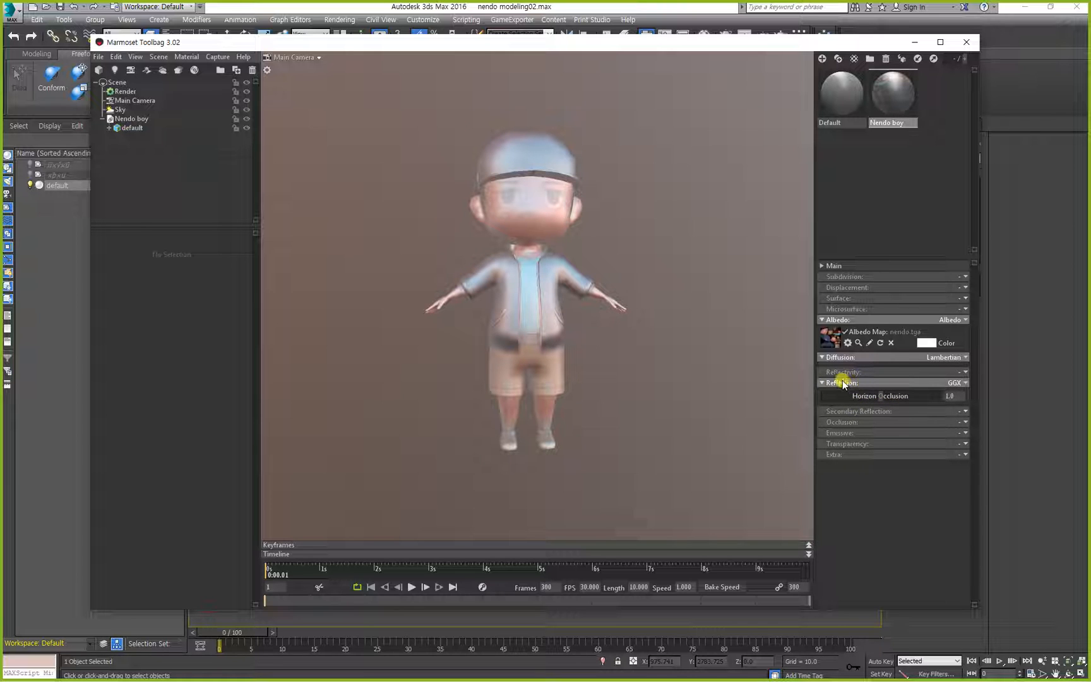
{"action": "left_click", "coordinate": [959, 383]}
{"action": "left_click", "coordinate": [928, 391]}
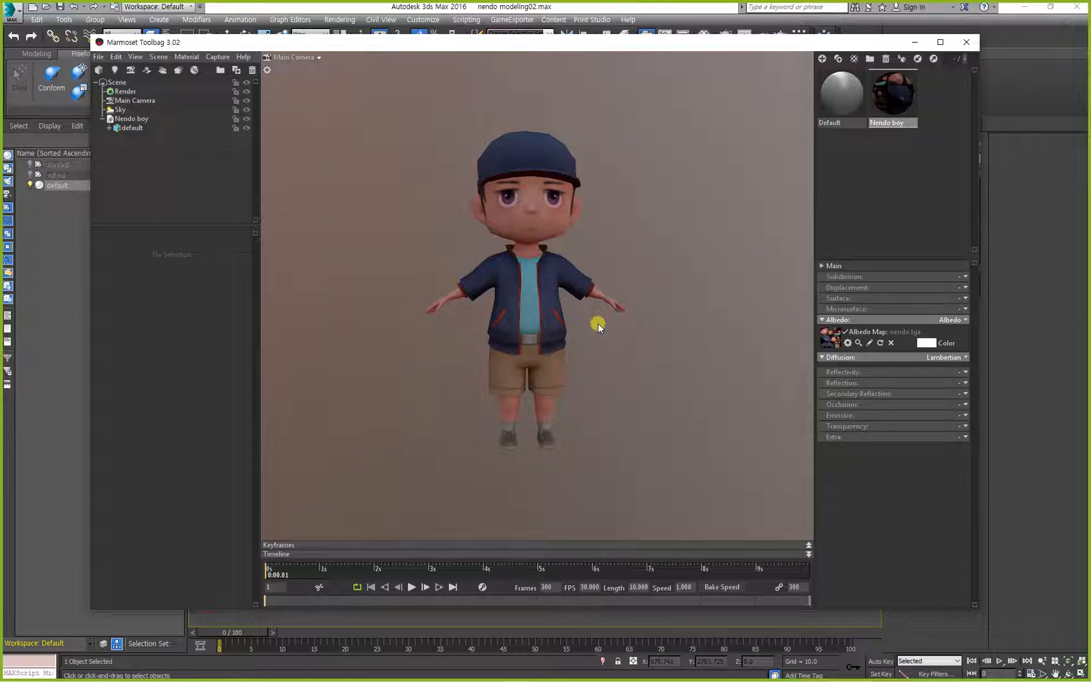
{"action": "mouse_move", "coordinate": [597, 323]}
{"action": "left_mouse_down"}
{"action": "mouse_move", "coordinate": [446, 329]}
{"action": "mouse_move", "coordinate": [576, 326]}
{"action": "left_mouse_up"}
{"action": "middle_click_drag", "start_coordinate": [541, 332], "coordinate": [539, 364]}
{"action": "right_click_drag", "start_coordinate": [587, 324], "coordinate": [577, 403]}
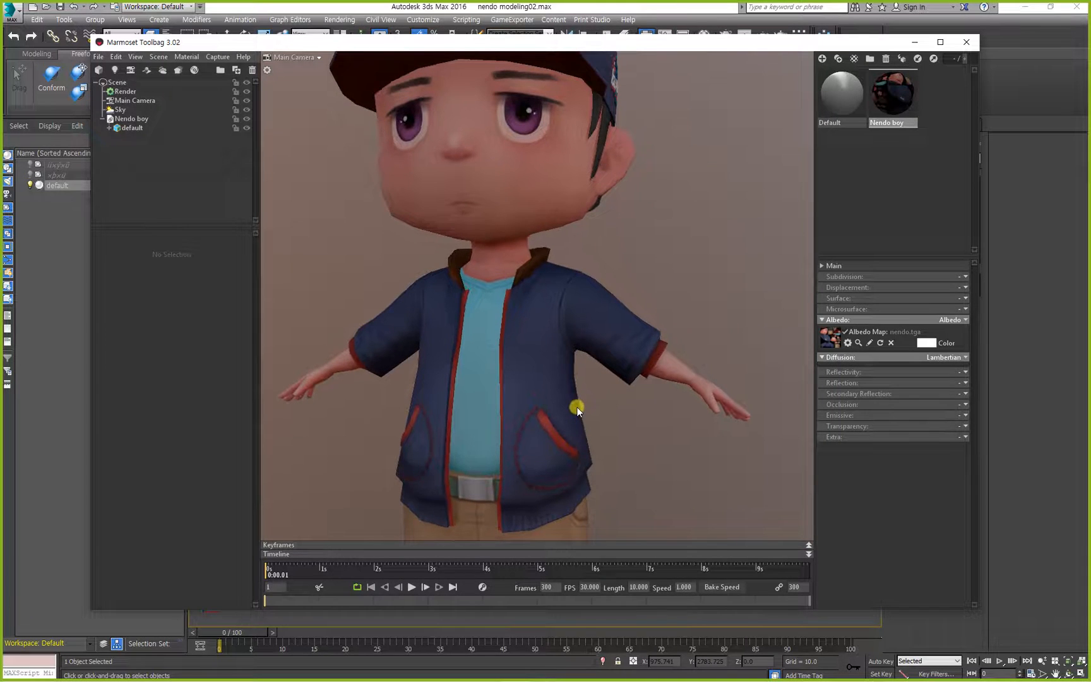
{"action": "left_click_drag", "start_coordinate": [579, 397], "coordinate": [639, 392]}
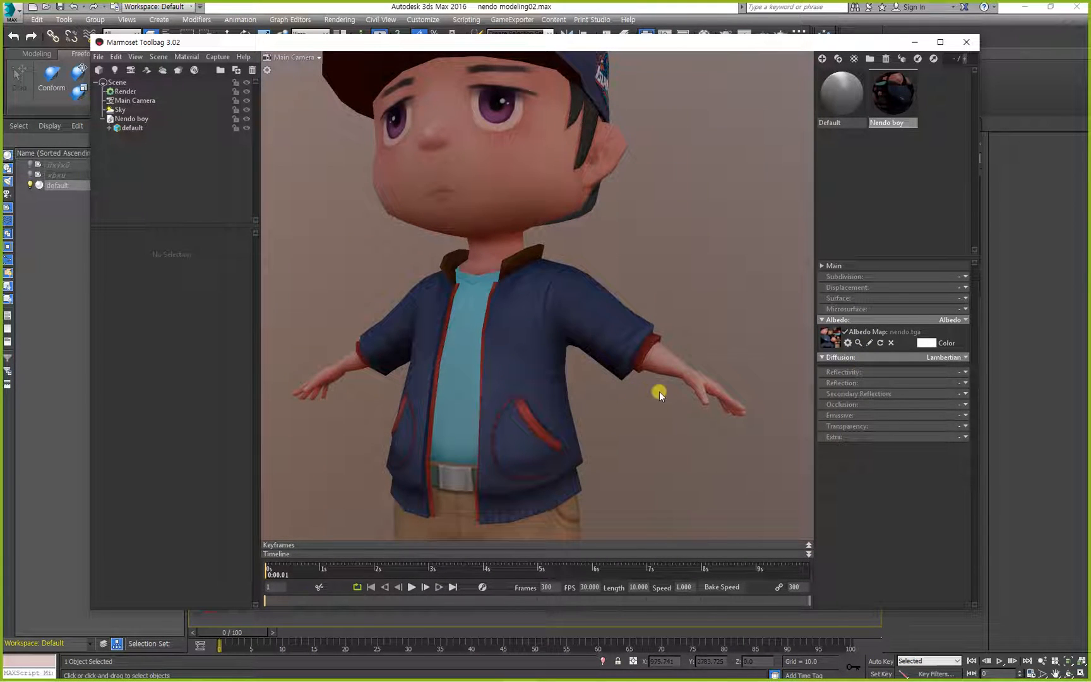
Duplicate the Nendo boy material and clear the albedo map from the copy.
{"action": "mouse_move", "coordinate": [843, 89]}
{"action": "left_mouse_down"}
{"action": "mouse_move", "coordinate": [567, 156]}
{"action": "mouse_move", "coordinate": [842, 102]}
{"action": "left_mouse_up"}
{"action": "left_click", "coordinate": [892, 107]}
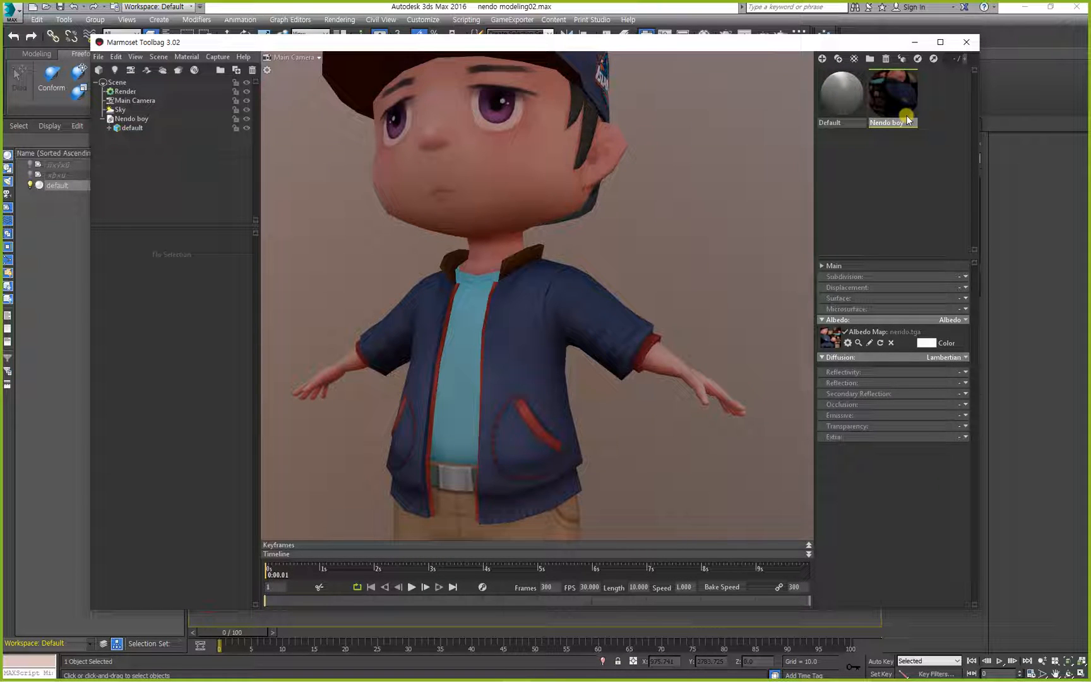
{"action": "left_click", "coordinate": [845, 63]}
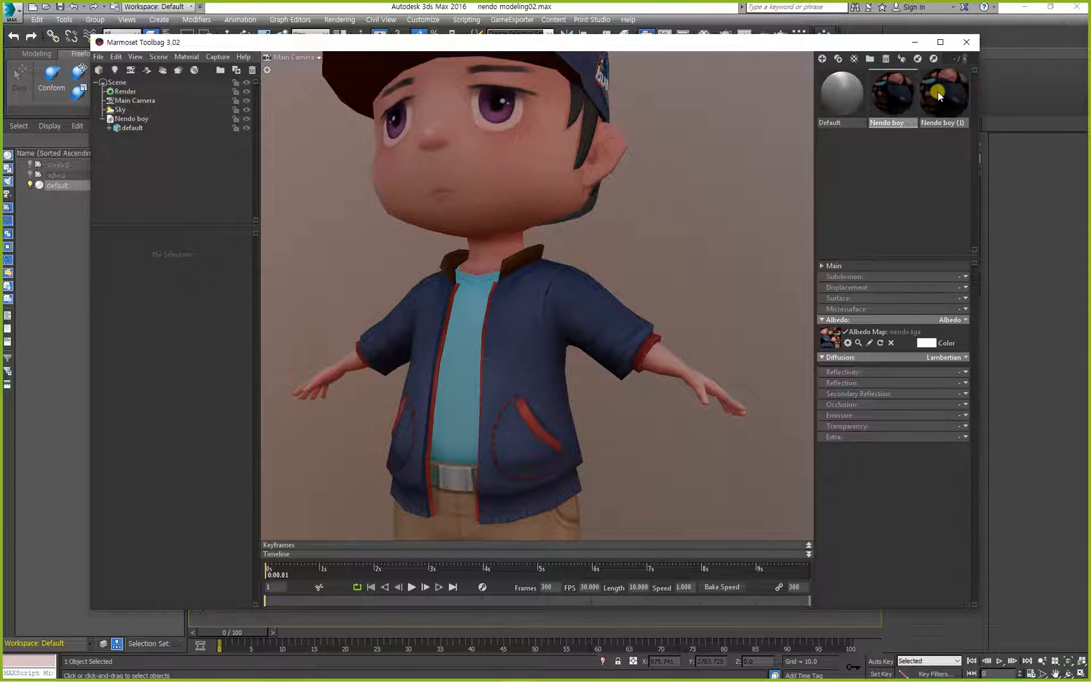
{"action": "left_click", "coordinate": [937, 93]}
{"action": "left_click_drag", "start_coordinate": [609, 200], "coordinate": [679, 207], "text": "alt"}
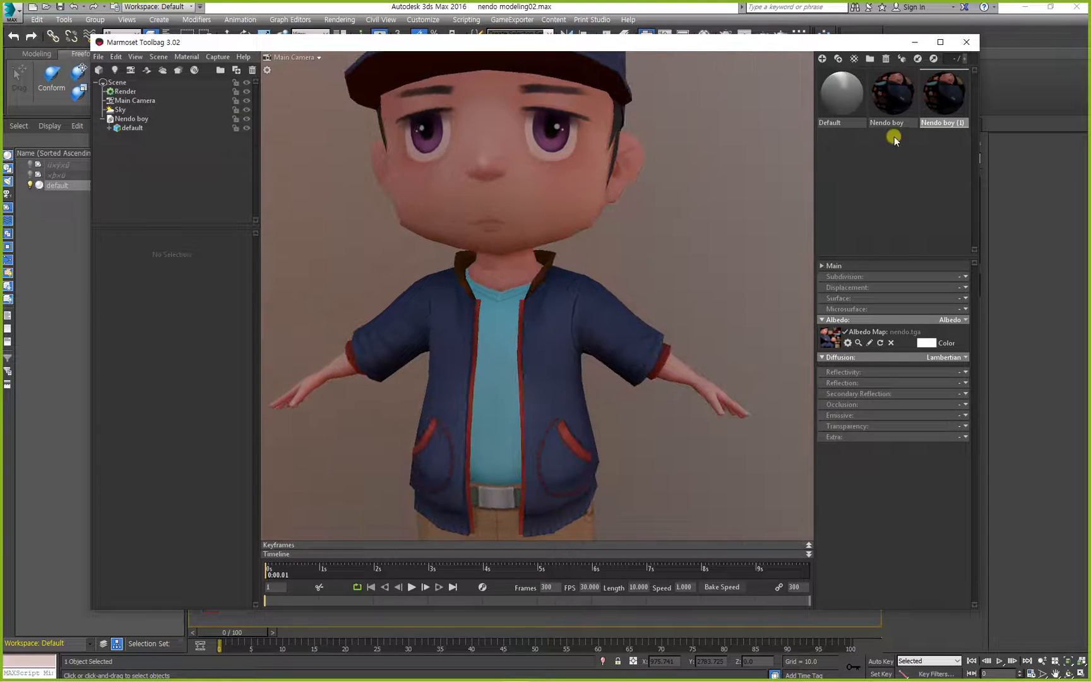
{"action": "left_click", "coordinate": [891, 343]}
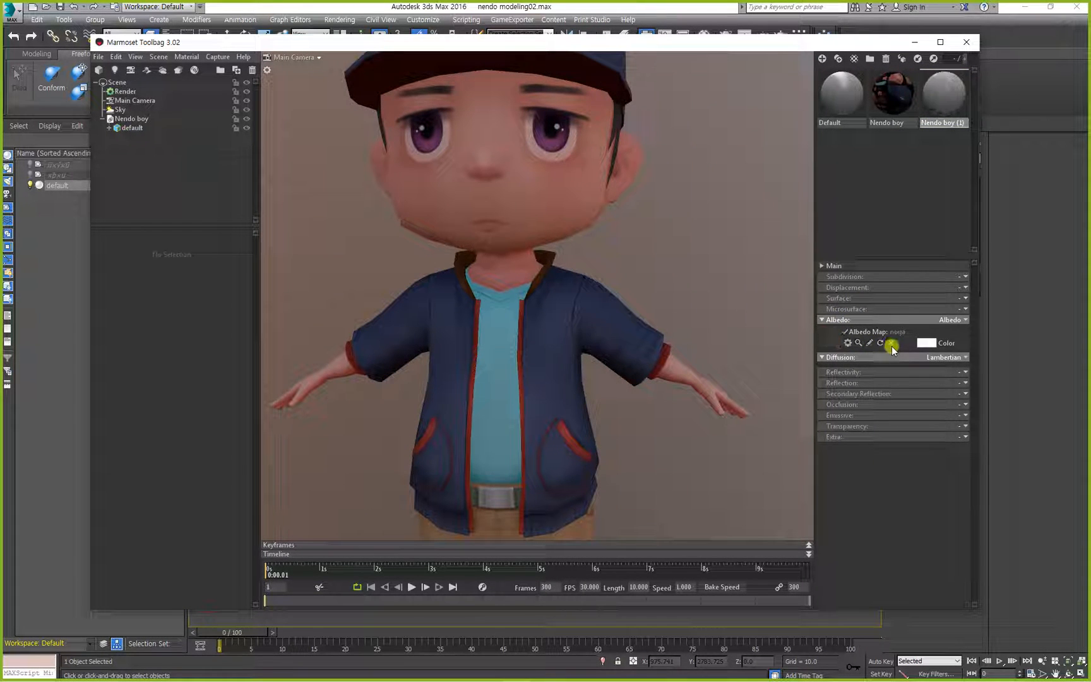
Apply the untextured material copy to the character, and compare it with the textured model in 3ds Max.
{"action": "left_click_drag", "start_coordinate": [939, 104], "coordinate": [452, 244]}
{"action": "scroll", "coordinate": [359, 191], "scroll_direction": "down", "scroll_amount": 5}
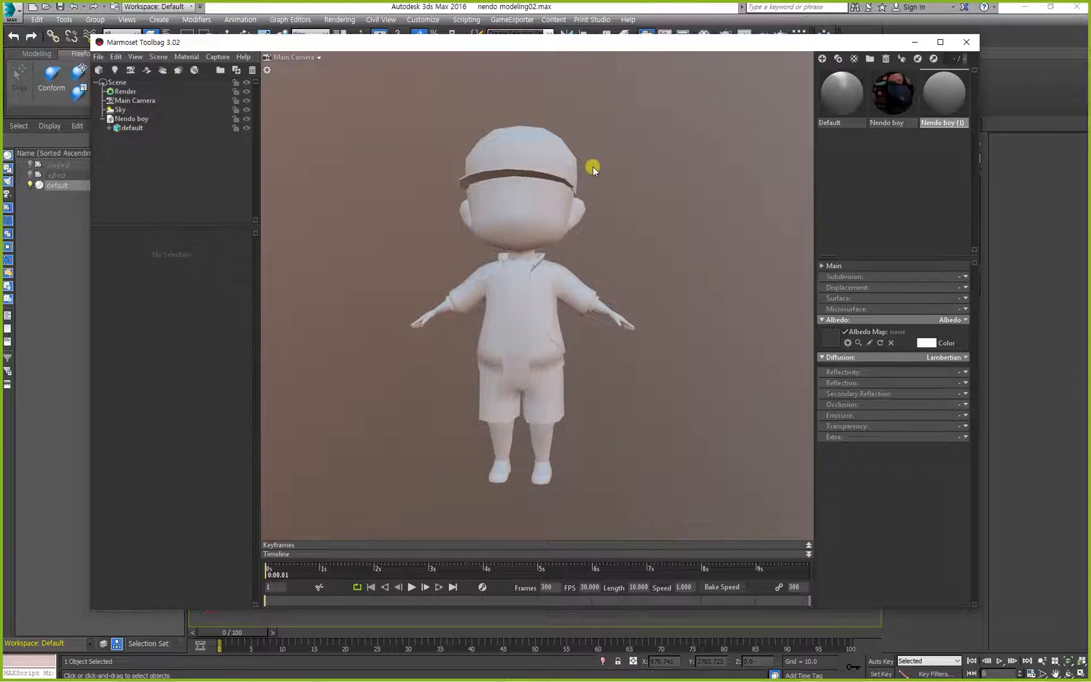
{"action": "left_click", "coordinate": [1037, 279]}
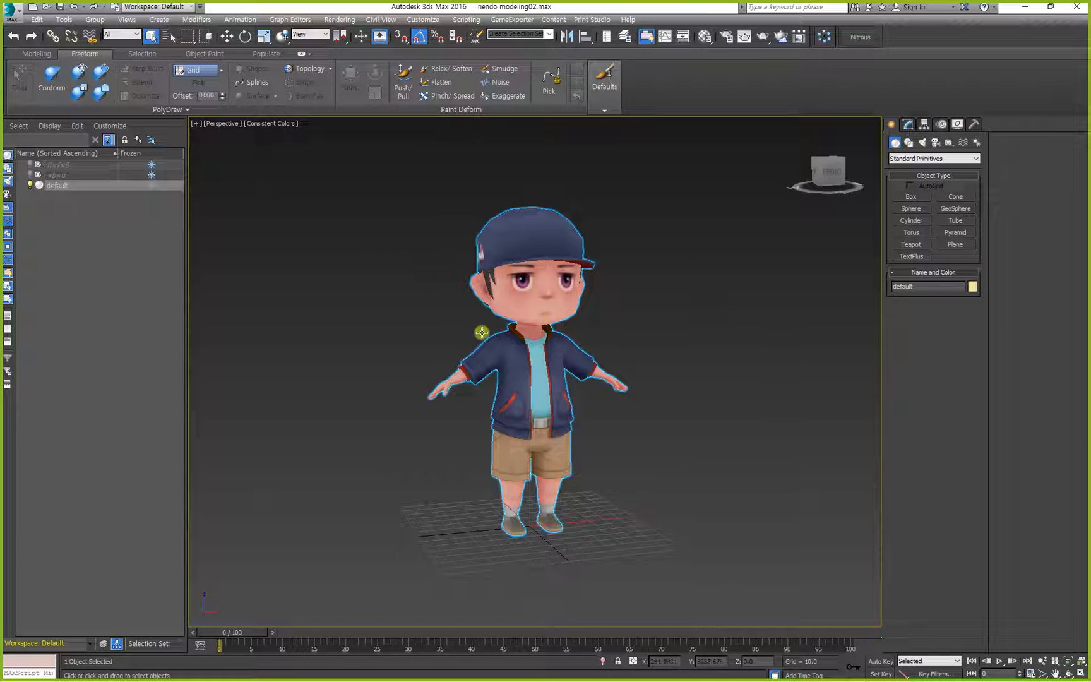
{"action": "key", "text": "alt+Tab"}
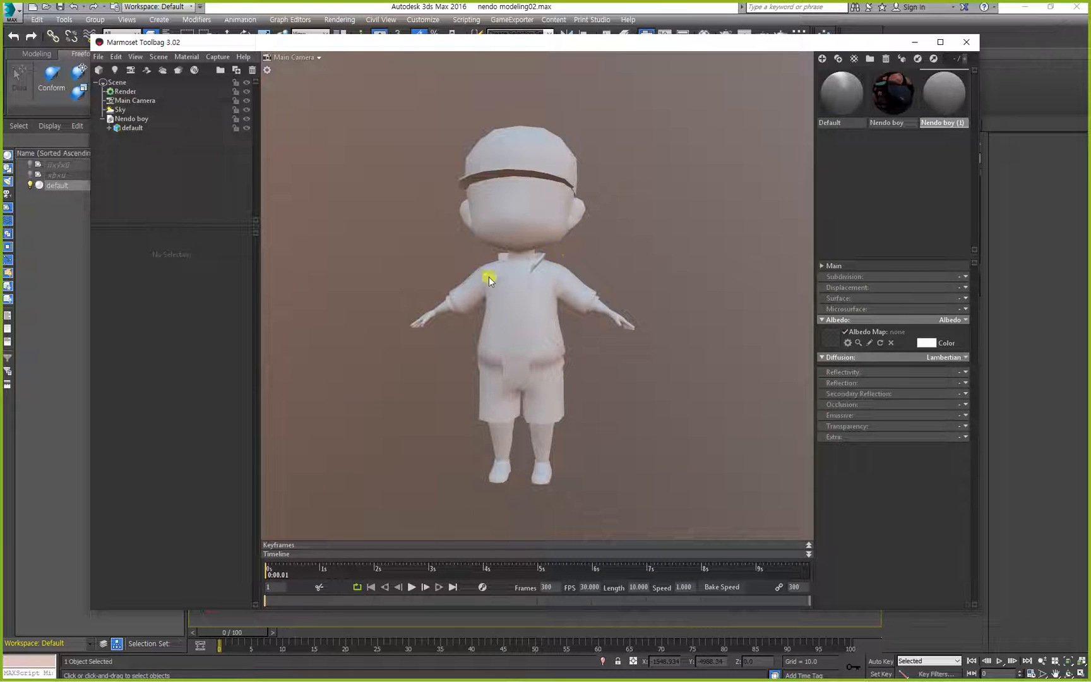
Set the textured Nendo boy material's Diffusion model to Unlit and apply the material to the character.
{"action": "left_click", "coordinate": [892, 95]}
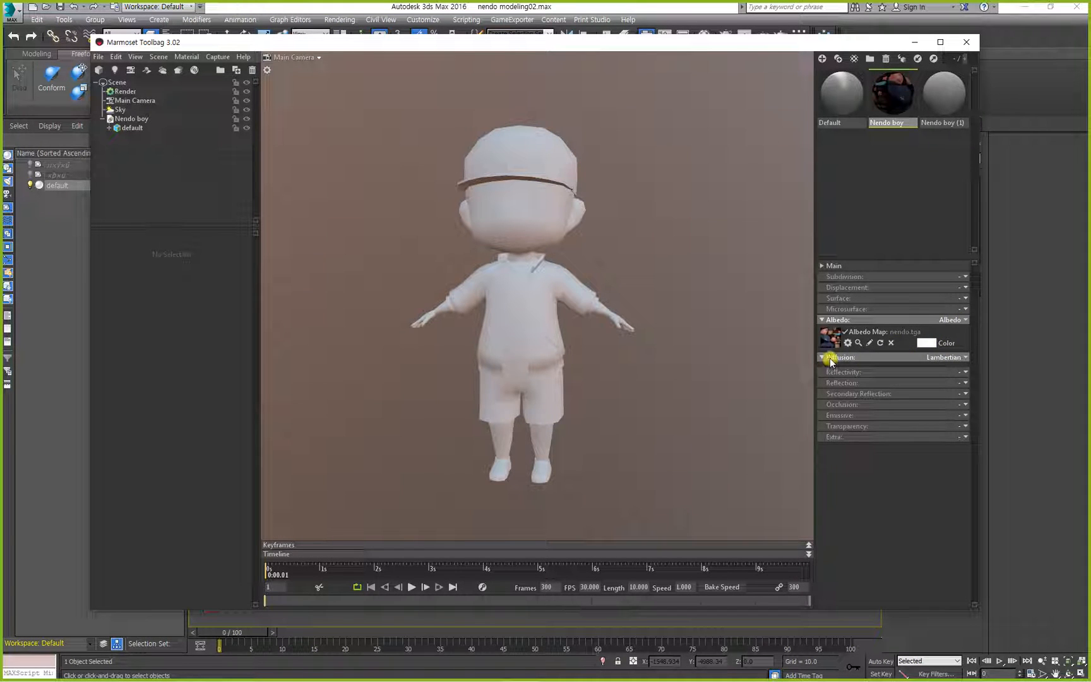
{"action": "left_click", "coordinate": [959, 357]}
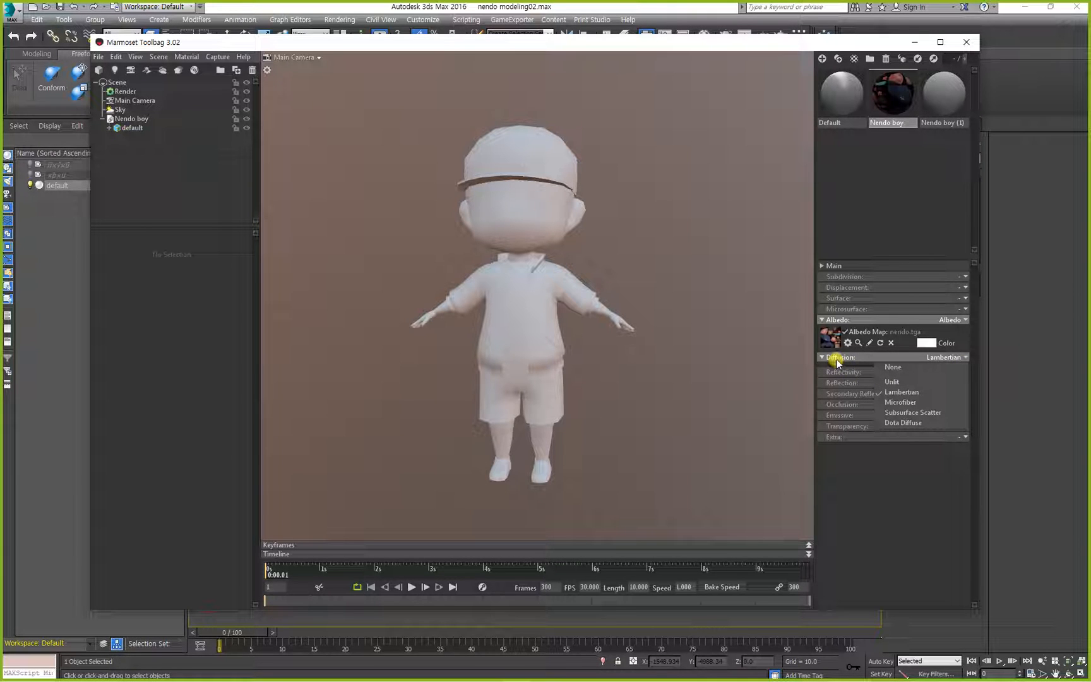
{"action": "left_click", "coordinate": [899, 383]}
{"action": "left_click", "coordinate": [899, 381]}
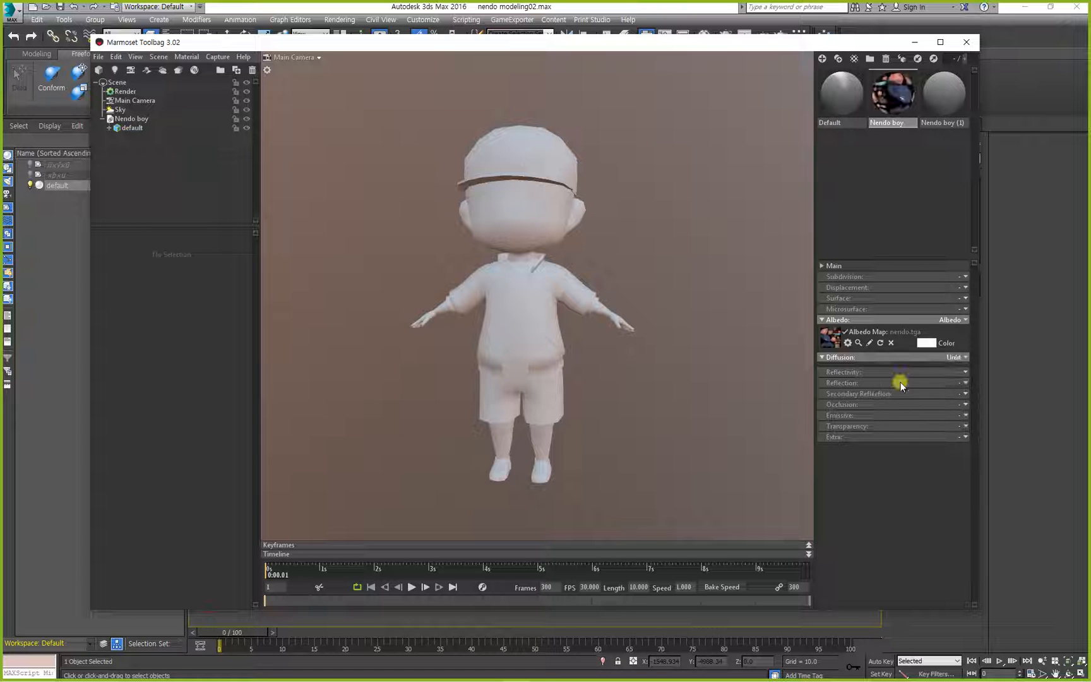
{"action": "left_click_drag", "start_coordinate": [889, 97], "coordinate": [528, 207]}
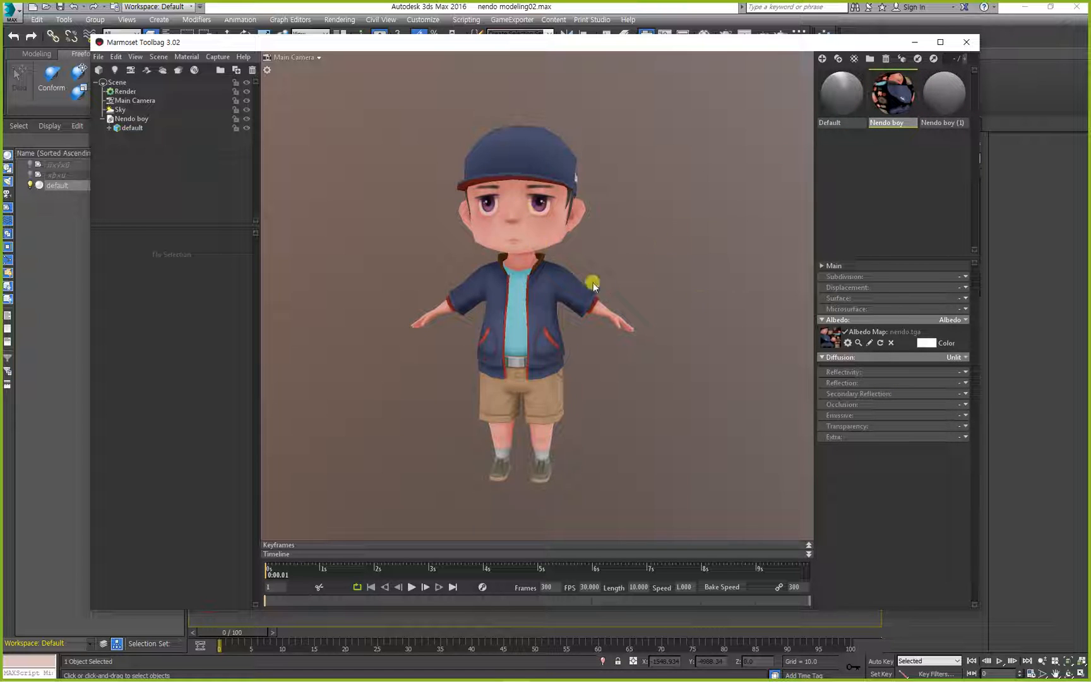
Compare the unlit character with the 3ds Max model and examine it in Marmoset Toolbag from several angles.
{"action": "left_click_drag", "start_coordinate": [593, 282], "coordinate": [646, 278]}
{"action": "left_click", "coordinate": [1025, 309]}
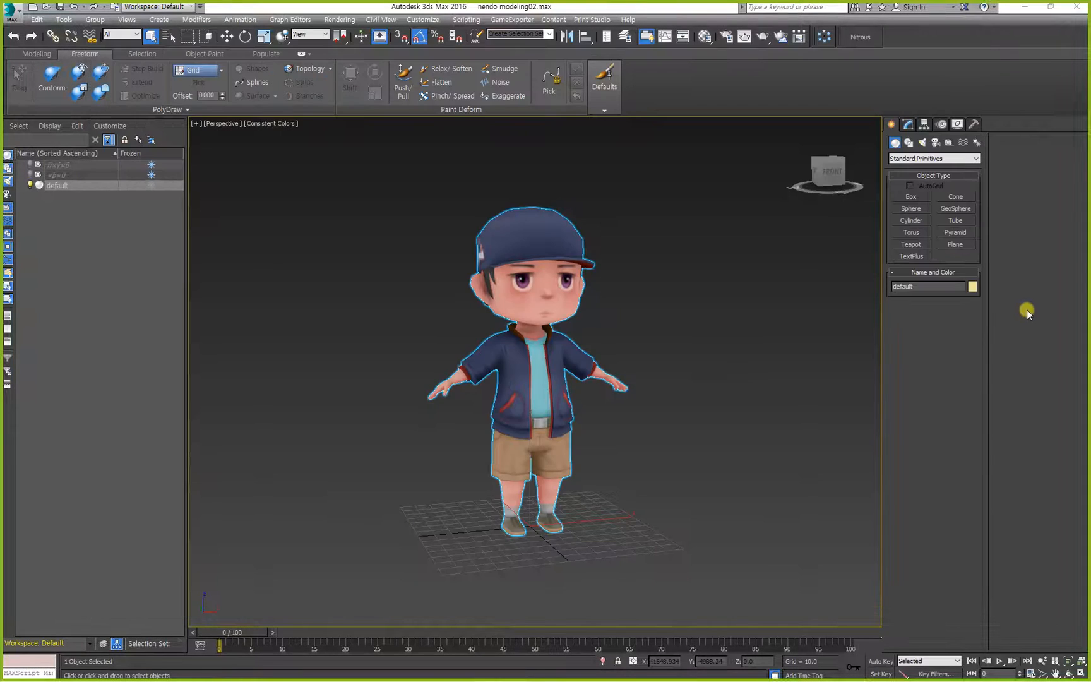
{"action": "key", "text": "alt+Tab"}
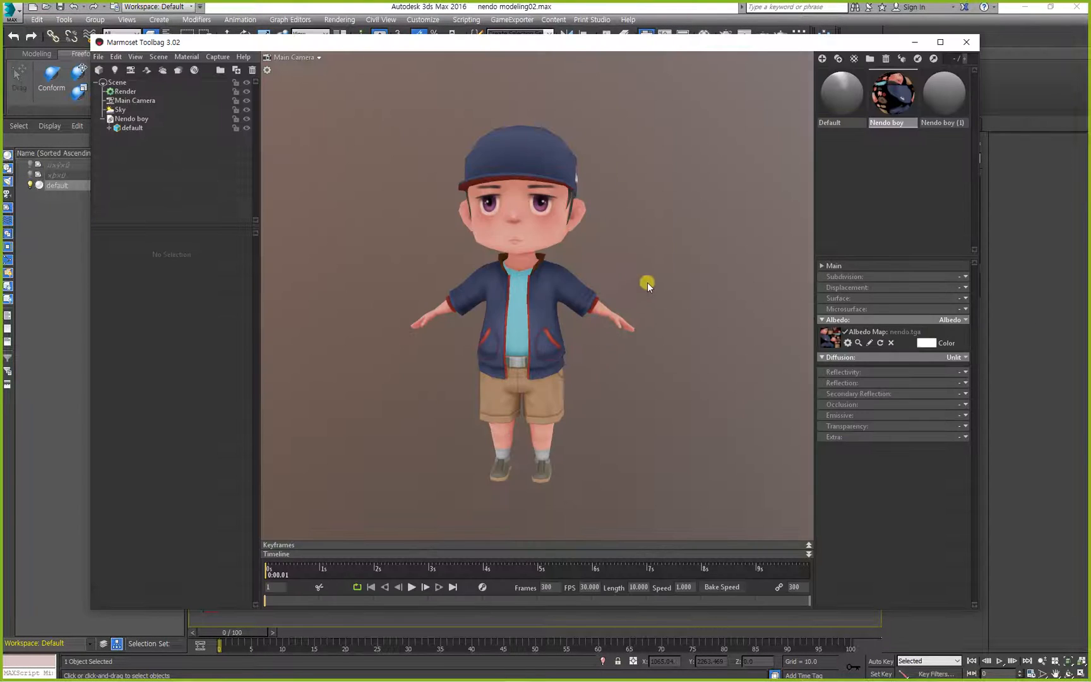
{"action": "mouse_move", "coordinate": [647, 282]}
{"action": "left_mouse_down"}
{"action": "mouse_move", "coordinate": [691, 225]}
{"action": "mouse_move", "coordinate": [811, 282]}
{"action": "mouse_move", "coordinate": [652, 261]}
{"action": "mouse_move", "coordinate": [579, 306]}
{"action": "mouse_move", "coordinate": [383, 280]}
{"action": "mouse_move", "coordinate": [665, 295]}
{"action": "mouse_move", "coordinate": [604, 297]}
{"action": "mouse_move", "coordinate": [624, 330]}
{"action": "left_mouse_up"}
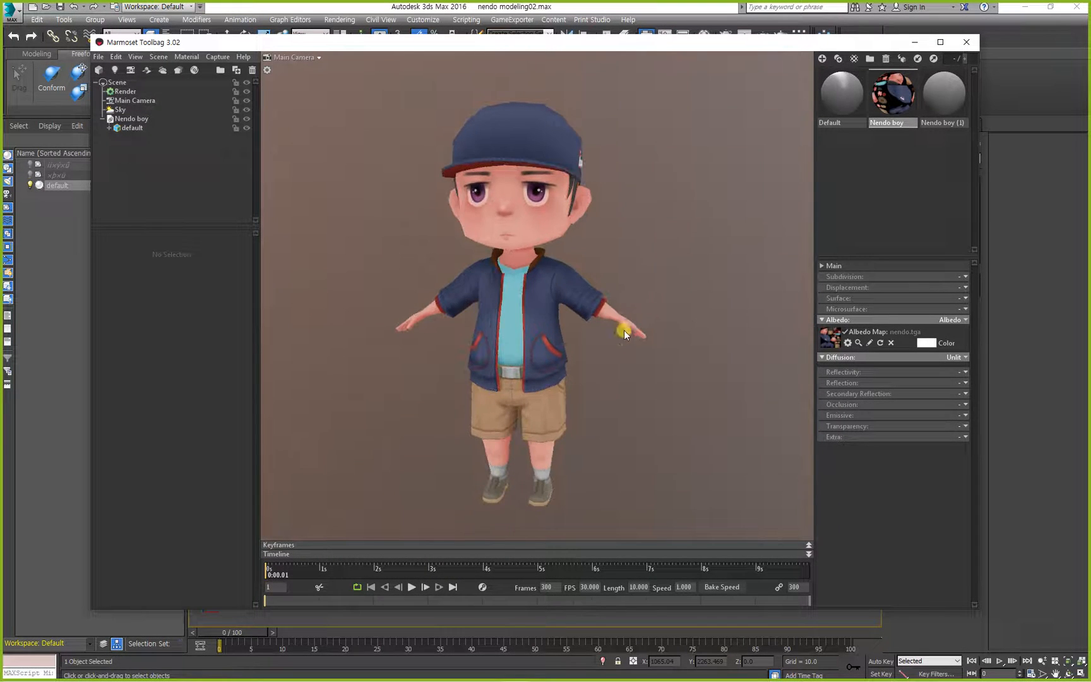
{"action": "middle_click_drag", "start_coordinate": [624, 330], "coordinate": [627, 308]}
{"action": "left_click_drag", "start_coordinate": [620, 335], "coordinate": [622, 336]}
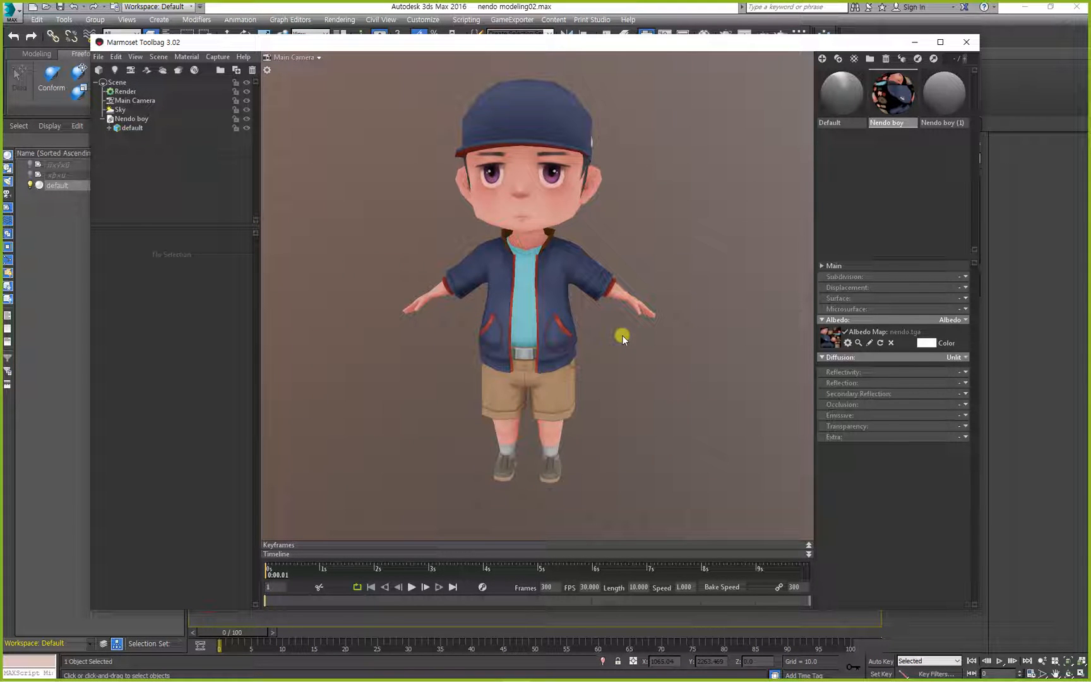
Select the character mesh to inspect its wireframe and mesh details, and check it against the 3ds Max model again.
{"action": "left_click", "coordinate": [495, 263]}
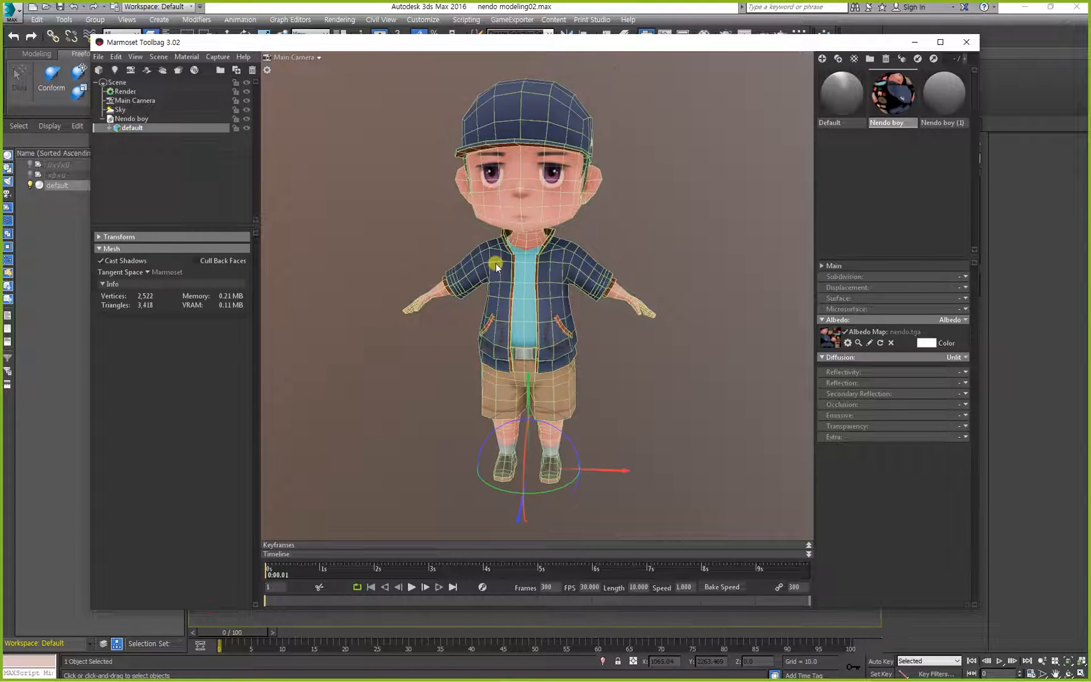
{"action": "left_click", "coordinate": [406, 227]}
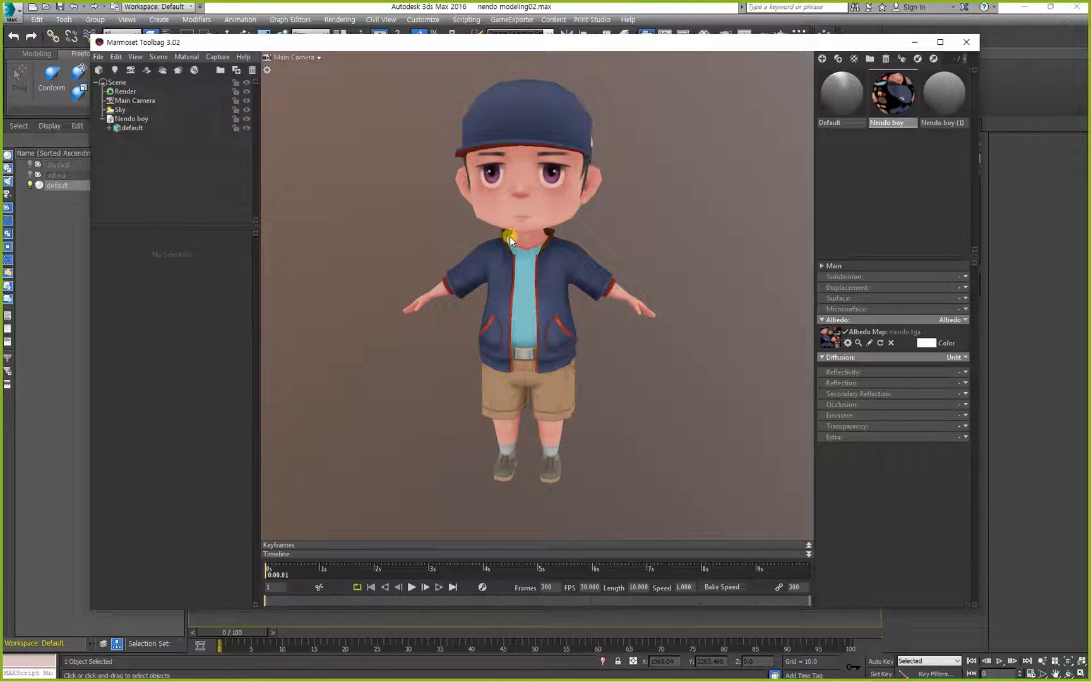
{"action": "left_click", "coordinate": [509, 236]}
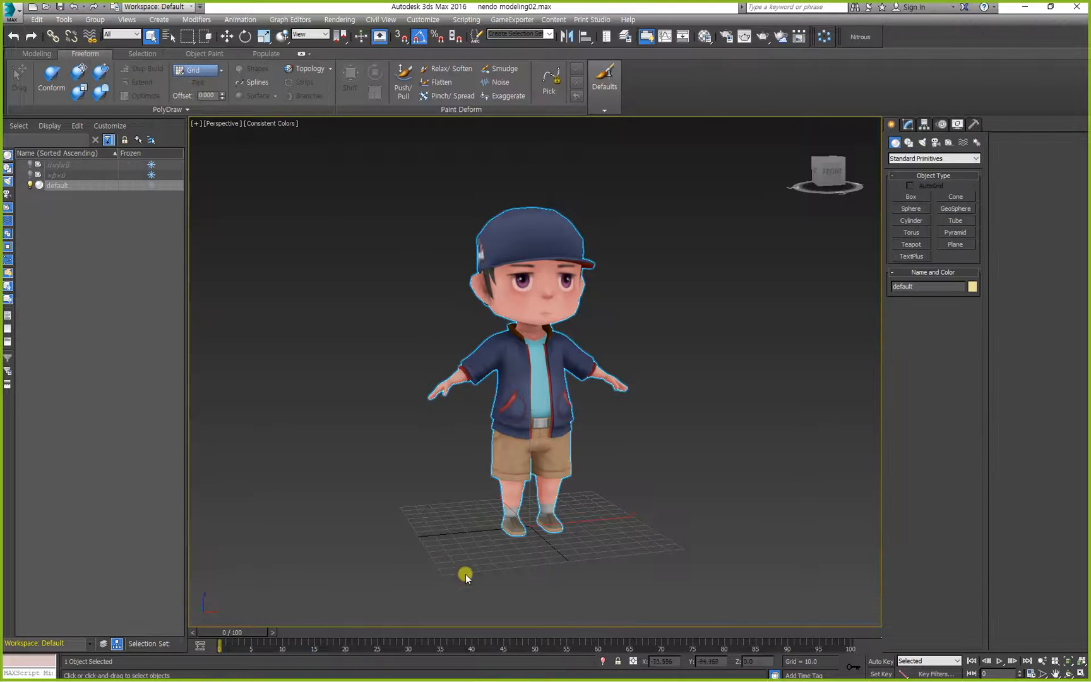
{"action": "left_click", "coordinate": [478, 580]}
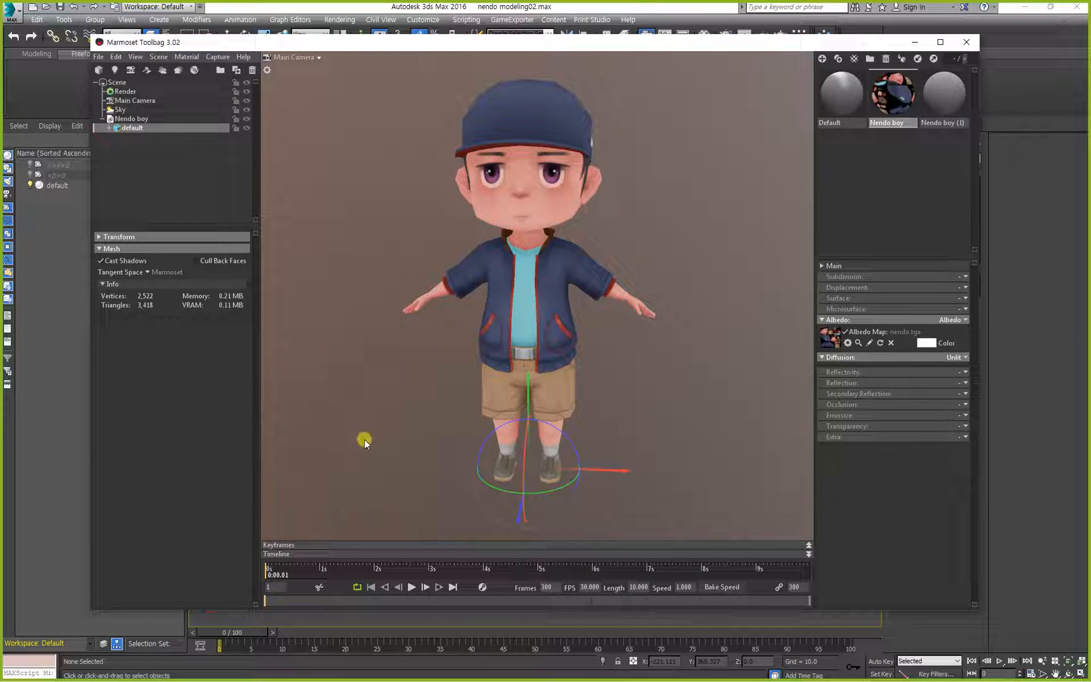
{"action": "left_click_drag", "start_coordinate": [394, 443], "coordinate": [380, 438]}
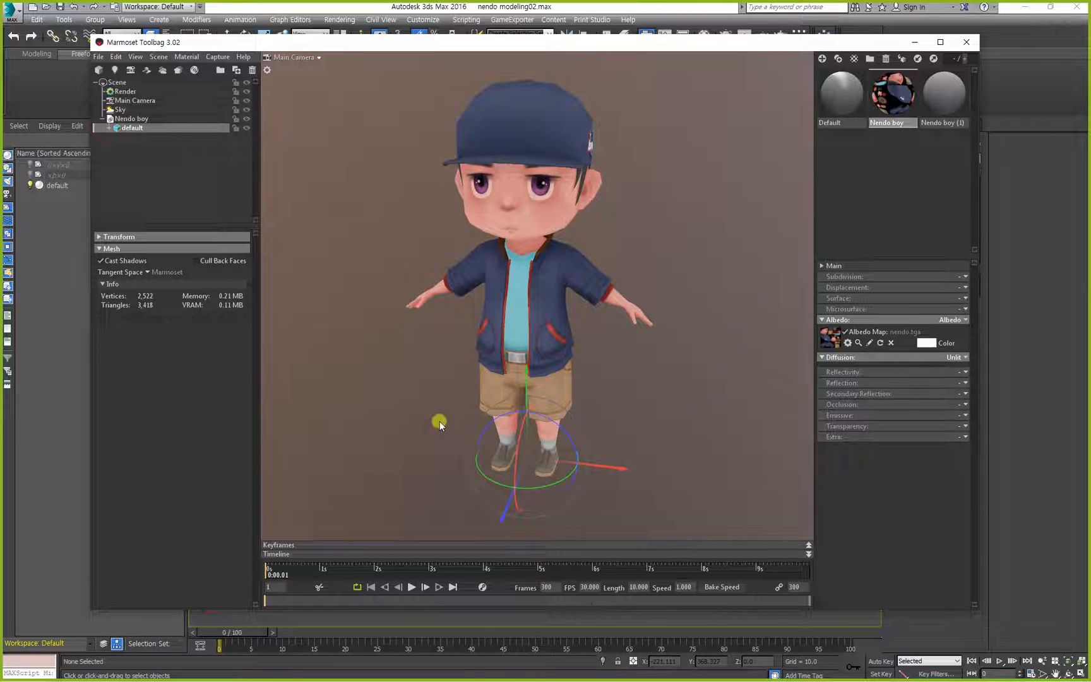
Try a shadow catcher beneath the character and delete it from the scene.
{"action": "left_click", "coordinate": [154, 71]}
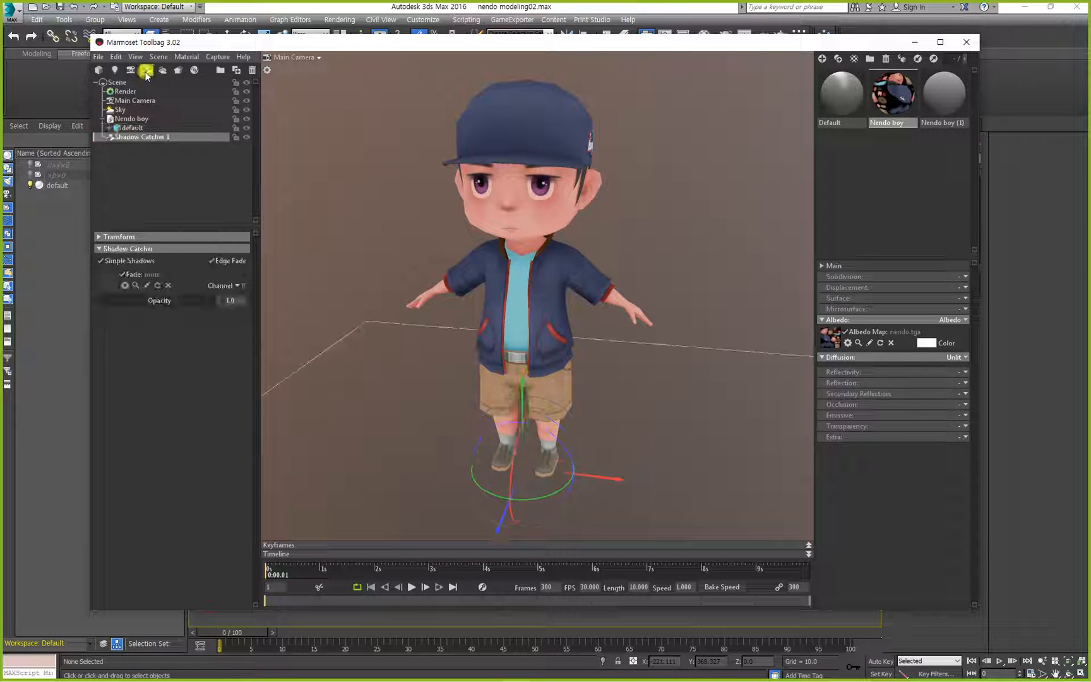
{"action": "left_click", "coordinate": [650, 441]}
{"action": "left_click_drag", "start_coordinate": [640, 411], "coordinate": [653, 443]}
{"action": "left_click_drag", "start_coordinate": [466, 272], "coordinate": [576, 338]}
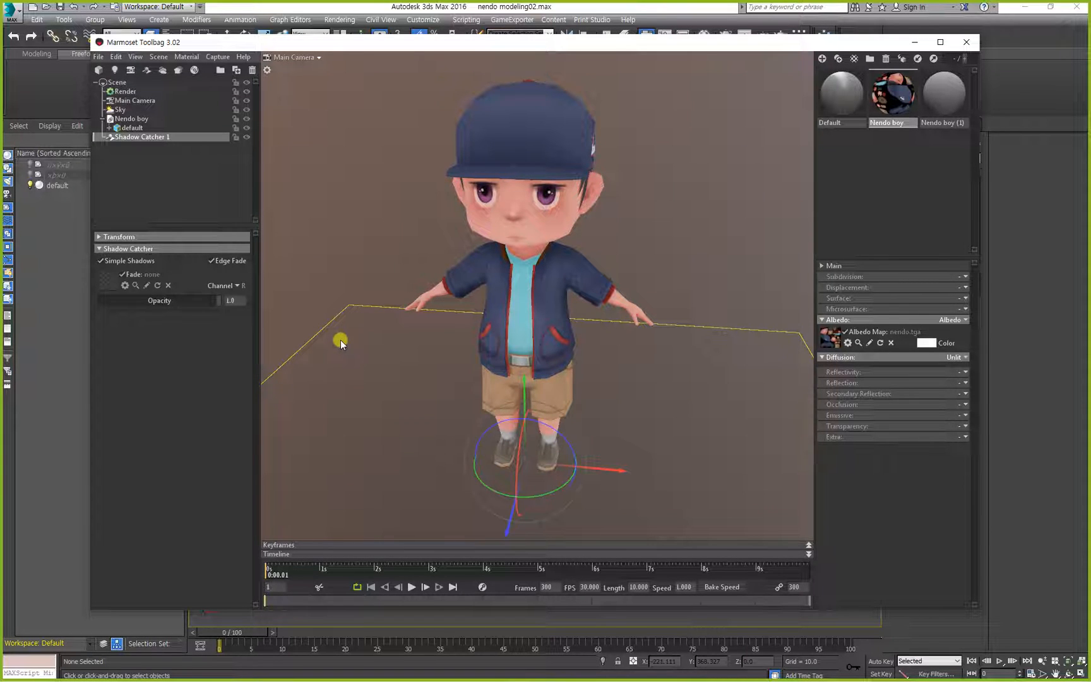
{"action": "key", "text": "Delete"}
{"action": "mouse_move", "coordinate": [358, 316]}
{"action": "left_mouse_down"}
{"action": "mouse_move", "coordinate": [377, 277]}
{"action": "mouse_move", "coordinate": [375, 302]}
{"action": "left_mouse_up"}
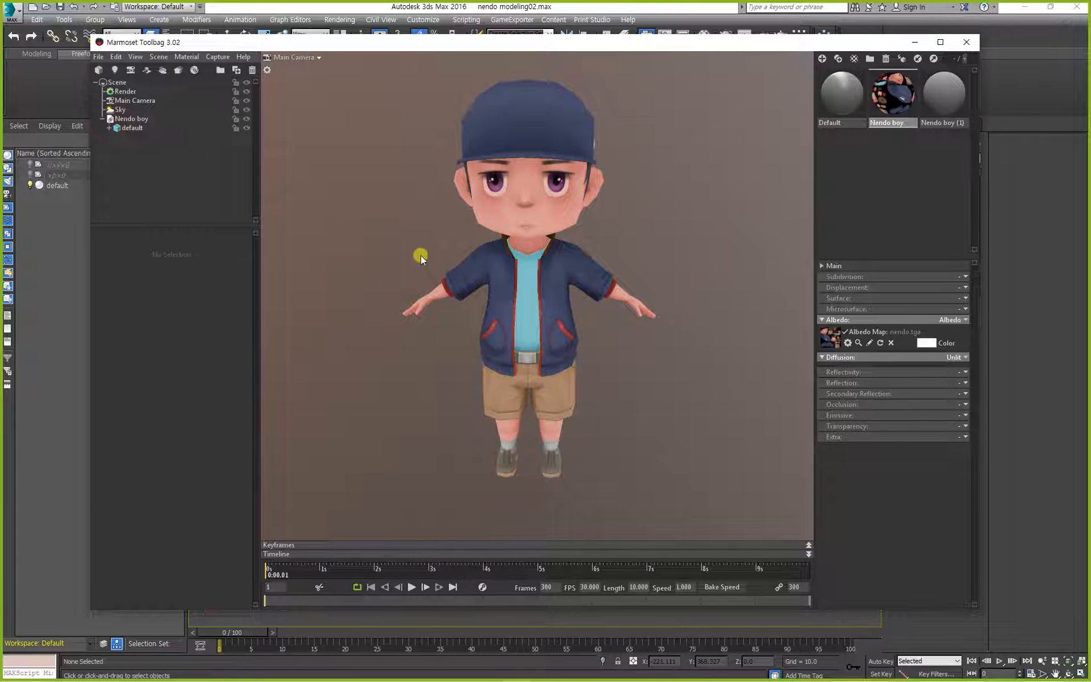
Examine the settings of the scene's Main Camera, Render and Sky objects.
{"action": "right_click_drag", "start_coordinate": [421, 255], "coordinate": [411, 220], "text": "alt"}
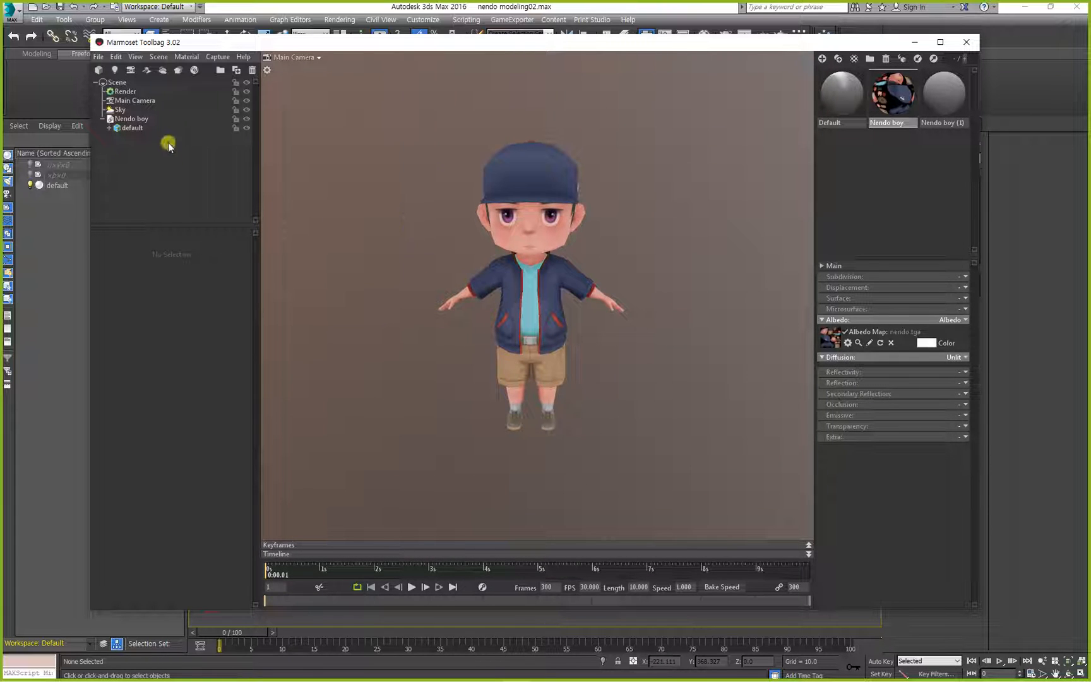
{"action": "left_click", "coordinate": [128, 102]}
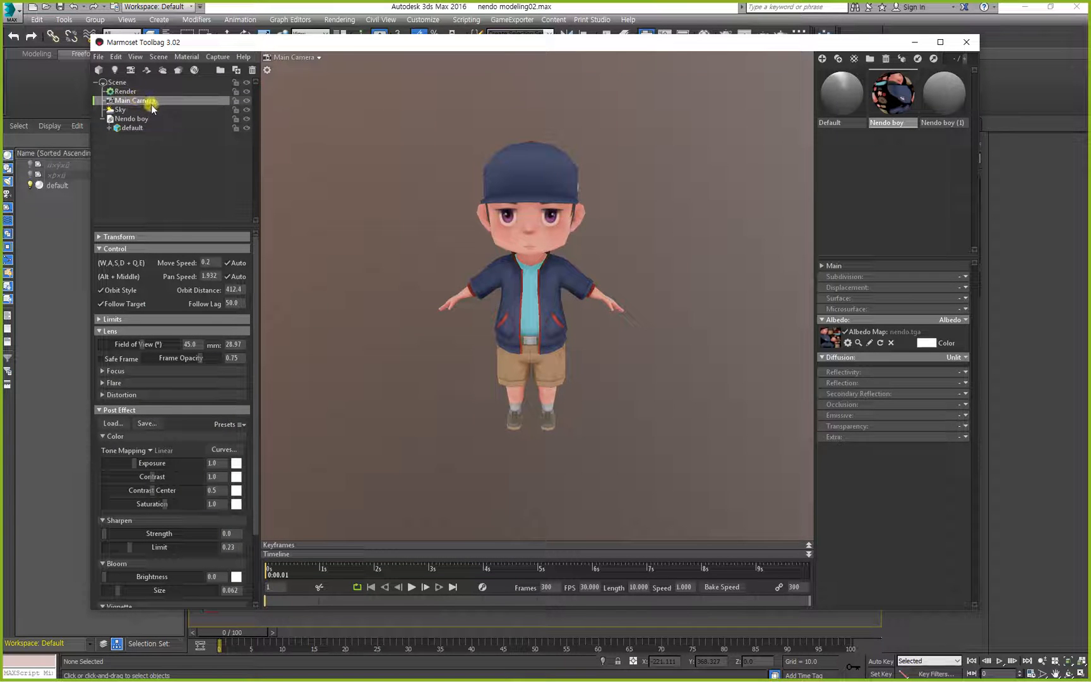
{"action": "left_click", "coordinate": [127, 92]}
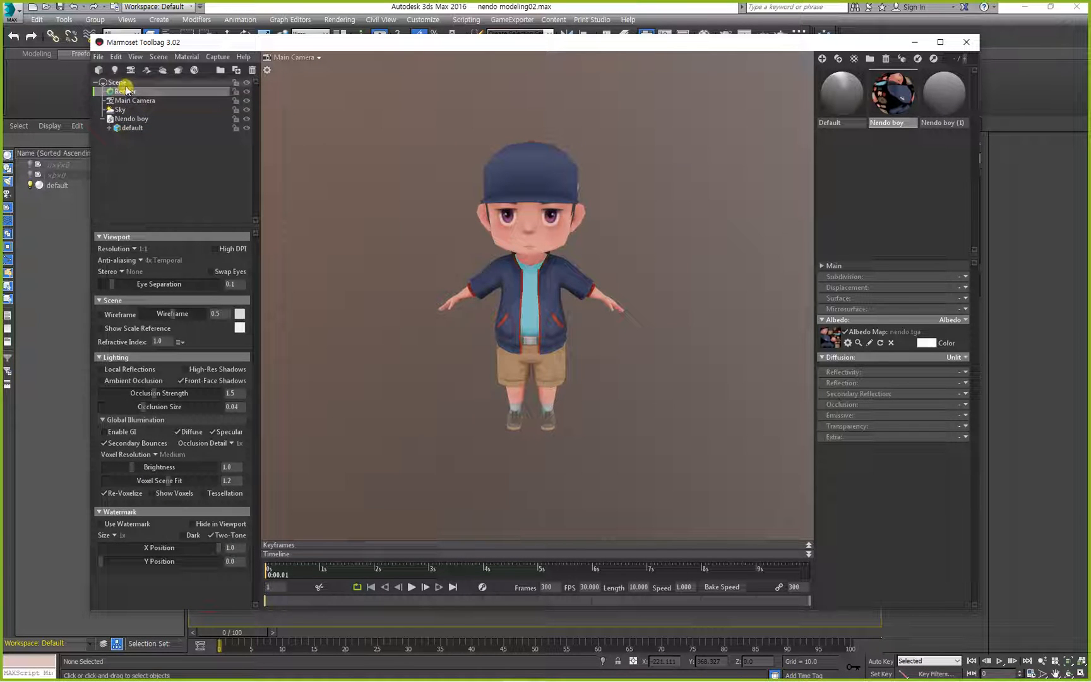
{"action": "left_click", "coordinate": [126, 83]}
{"action": "left_click", "coordinate": [126, 94]}
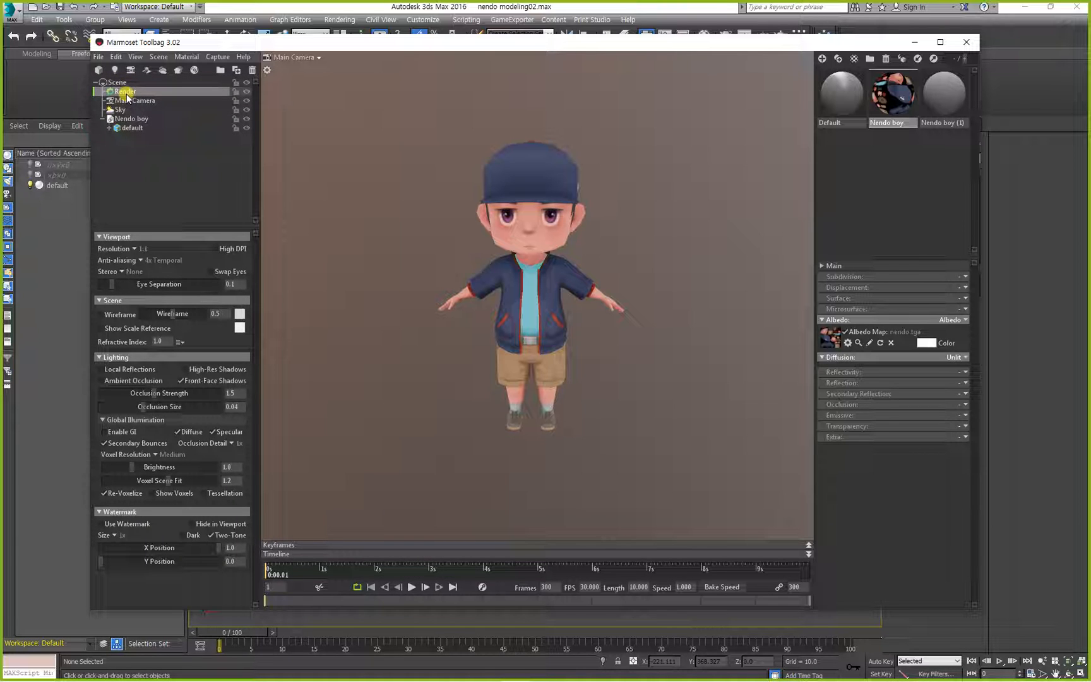
{"action": "left_click", "coordinate": [124, 101]}
{"action": "left_click", "coordinate": [123, 110]}
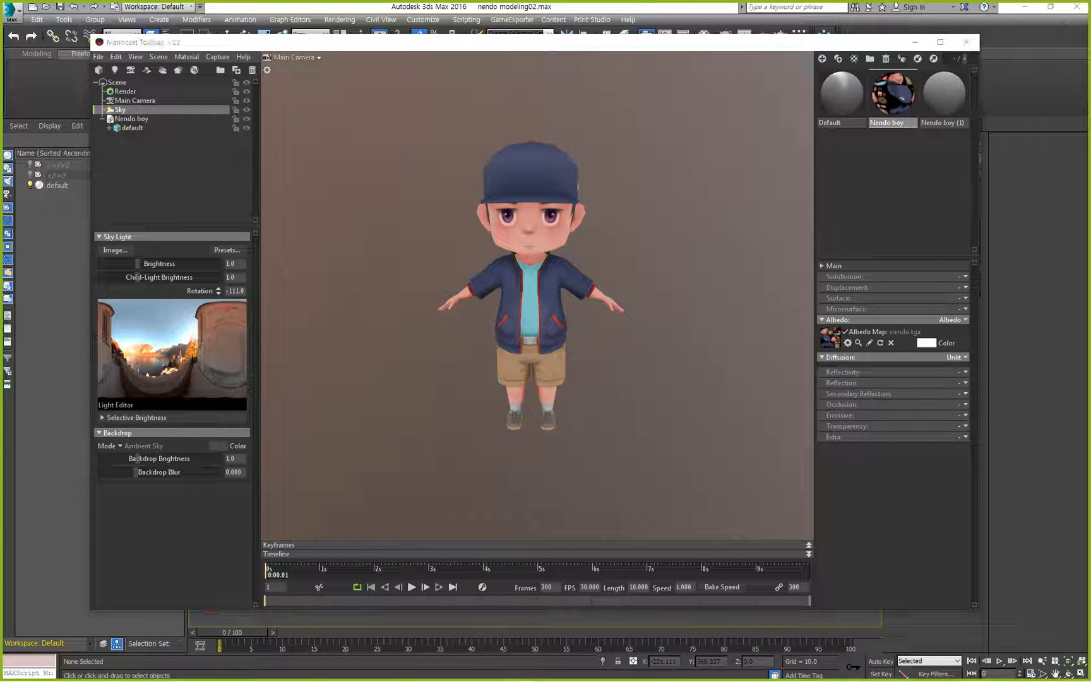
Switch to the Notepad notes and add the line "1)sky" below the diffuse map line.
{"action": "key", "text": "alt+Tab"}
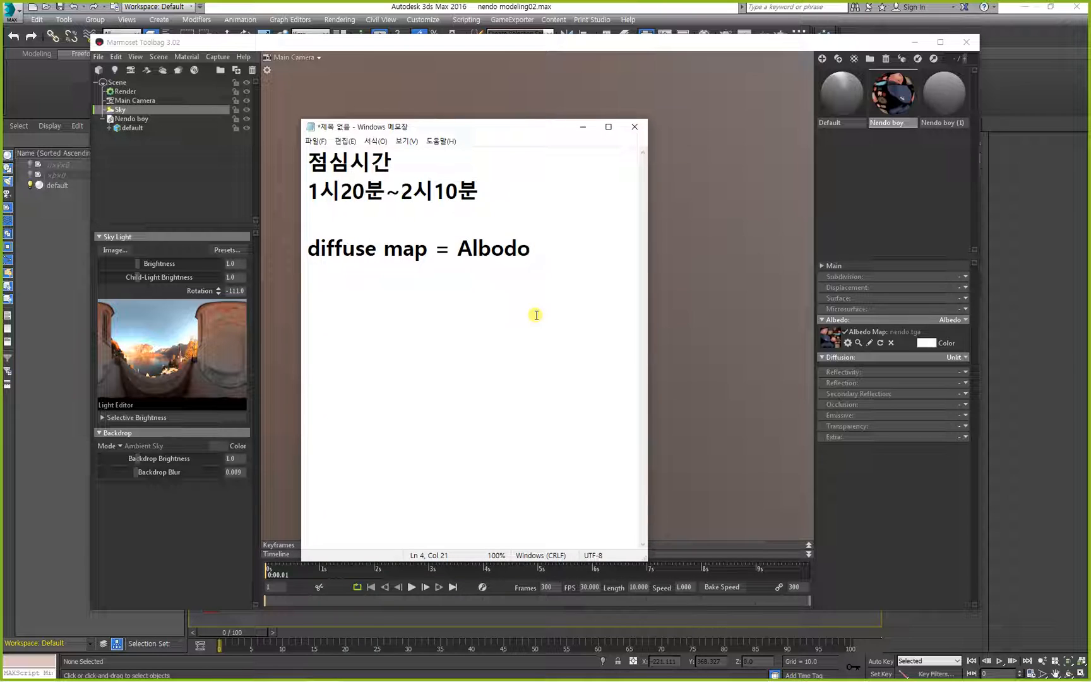
{"action": "key", "text": "Return"}
{"action": "type", "text": "sky"}
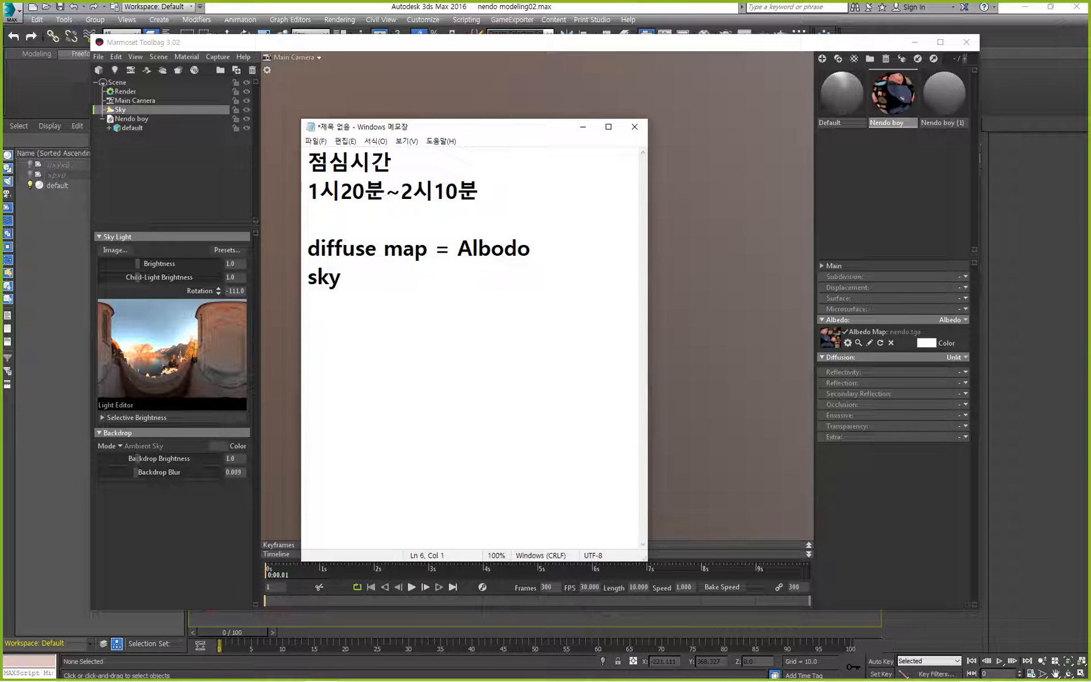
{"action": "key", "text": "Up"}
{"action": "type", "text": "1)"}
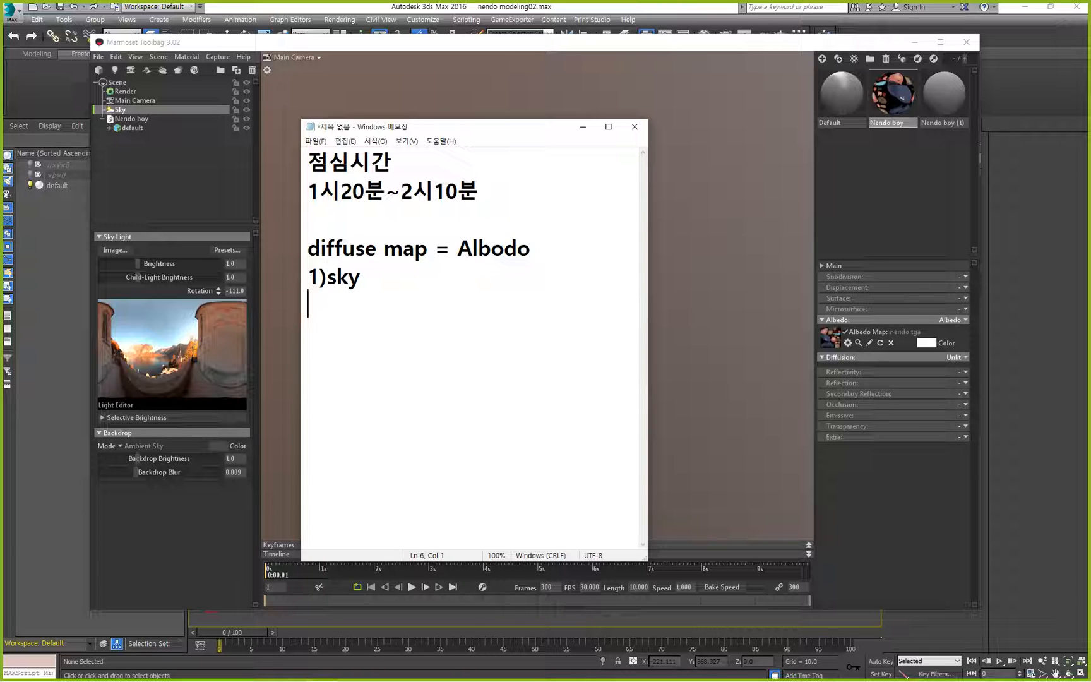
{"action": "type", "text": "qo"}
Add the line "배경(환경)설정" and a line starting with ":" under "1)sky", and widen the note window.
{"action": "key", "text": "BackSpace"}
{"action": "key", "text": "BackSpace"}
{"action": "key", "text": "Hangul"}
{"action": "type", "text": "배경"}
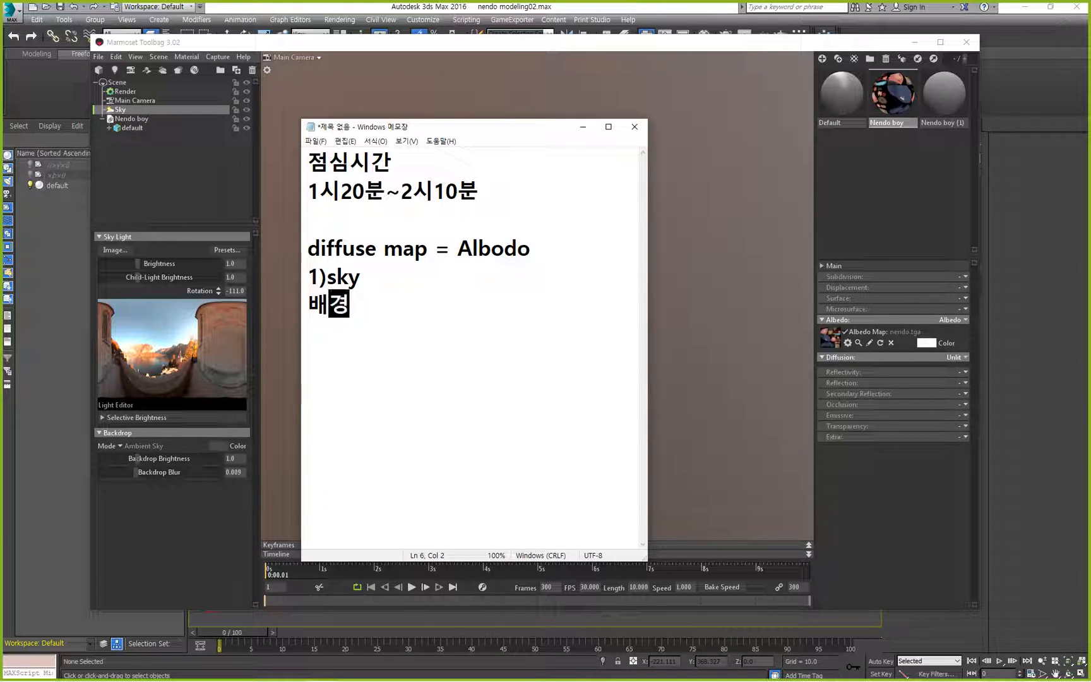
{"action": "type", "text": "설정"}
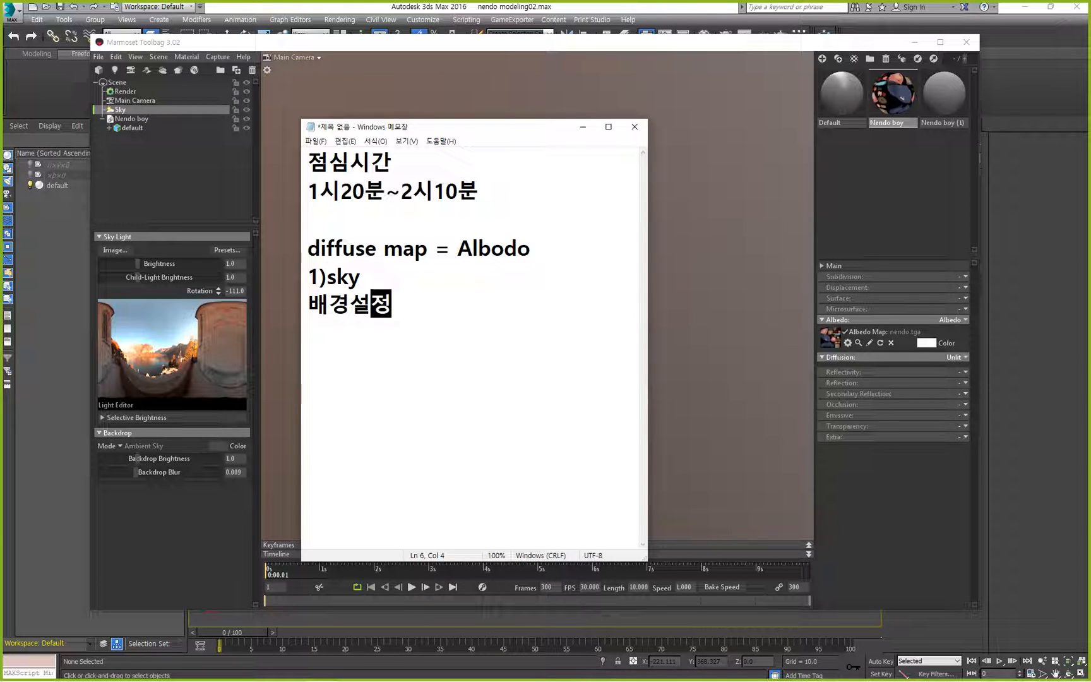
{"action": "type", "text": "(환경"}
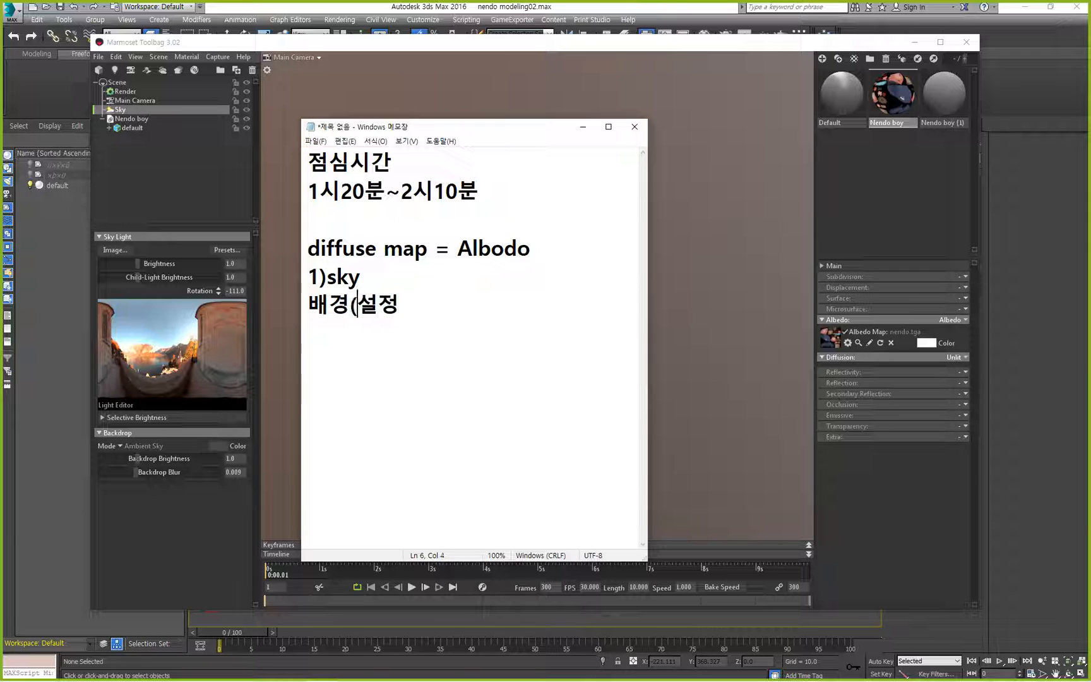
{"action": "type", "text": ")"}
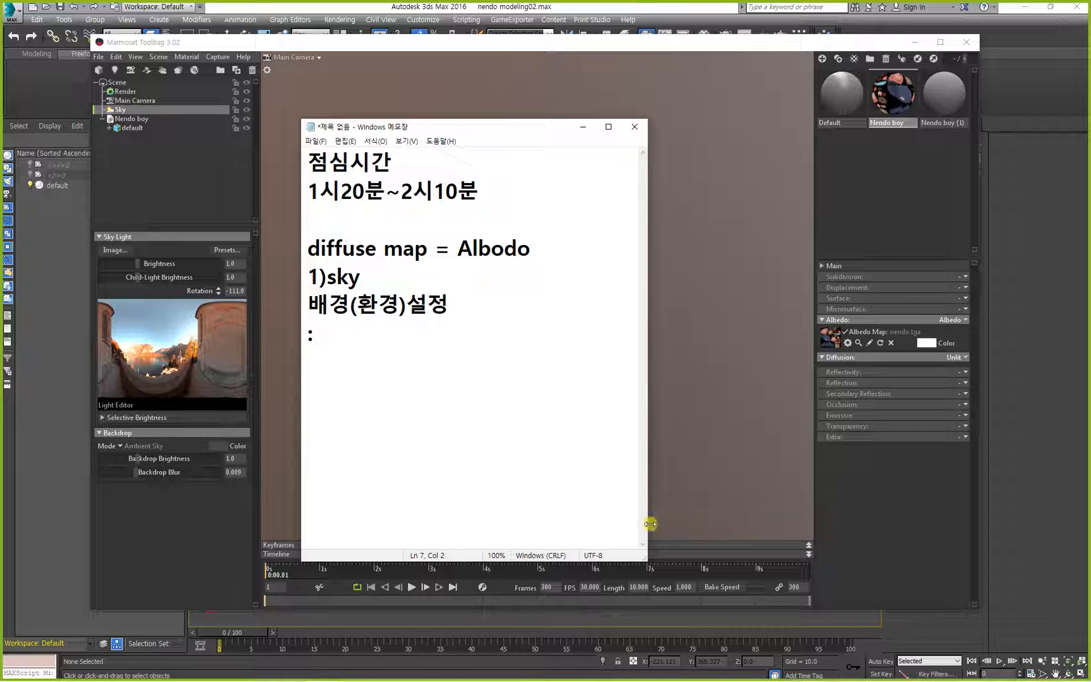
{"action": "left_click_drag", "start_coordinate": [647, 520], "coordinate": [935, 511]}
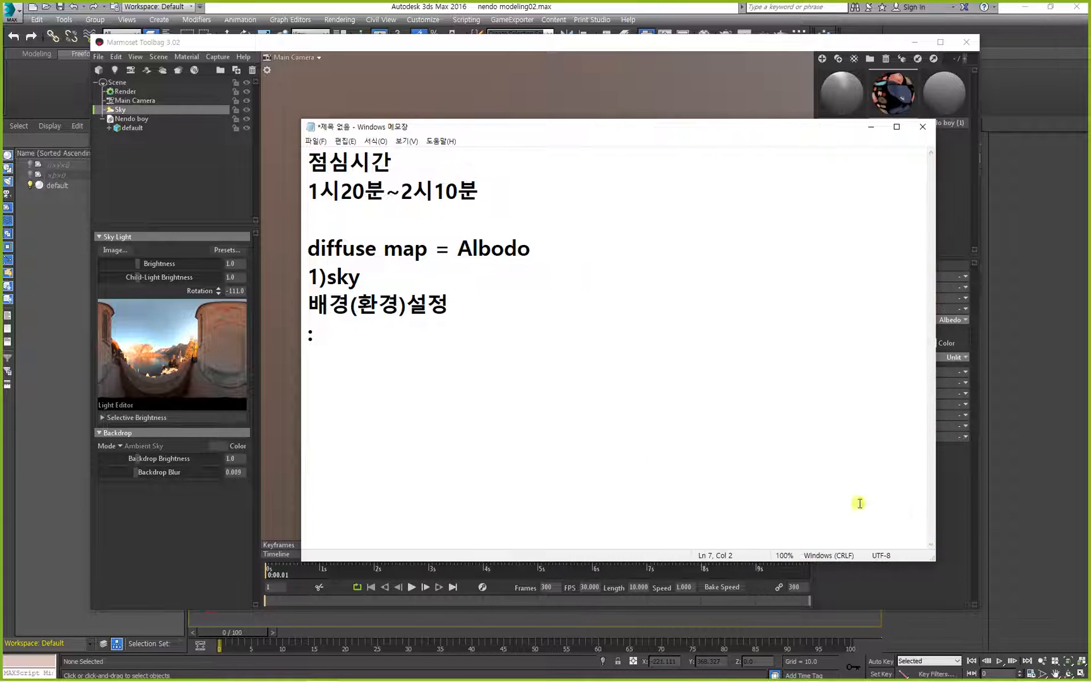
Return to Marmoset Toolbag and set the Sky's backdrop mode to Blurred Sky.
{"action": "left_click", "coordinate": [458, 74]}
{"action": "left_click", "coordinate": [134, 109]}
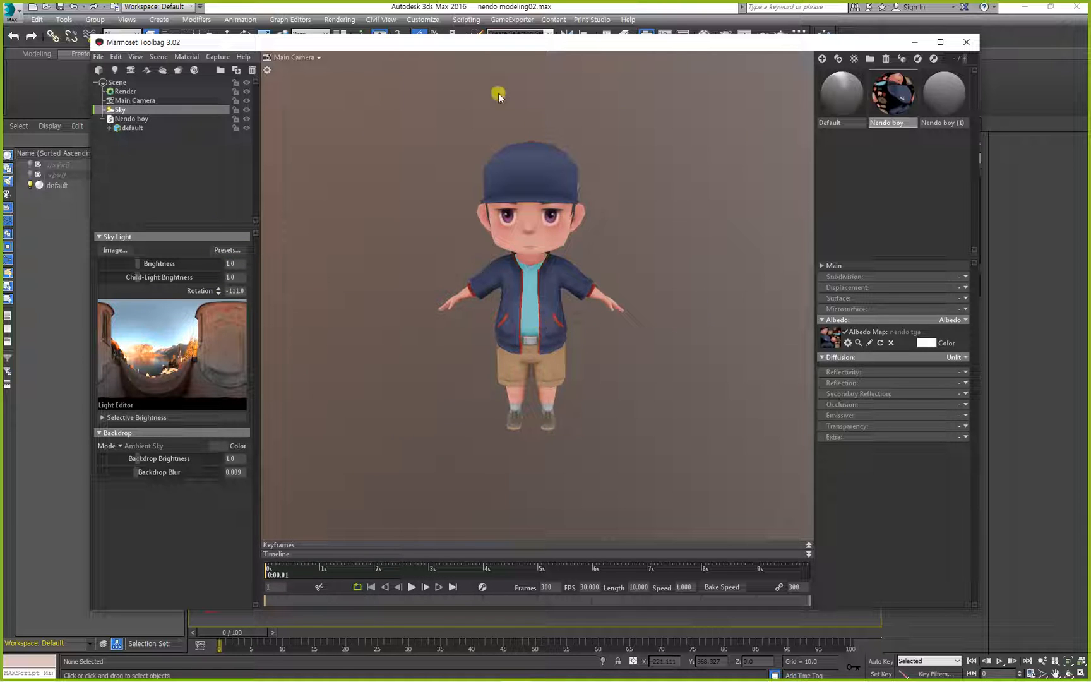
{"action": "left_click", "coordinate": [125, 445]}
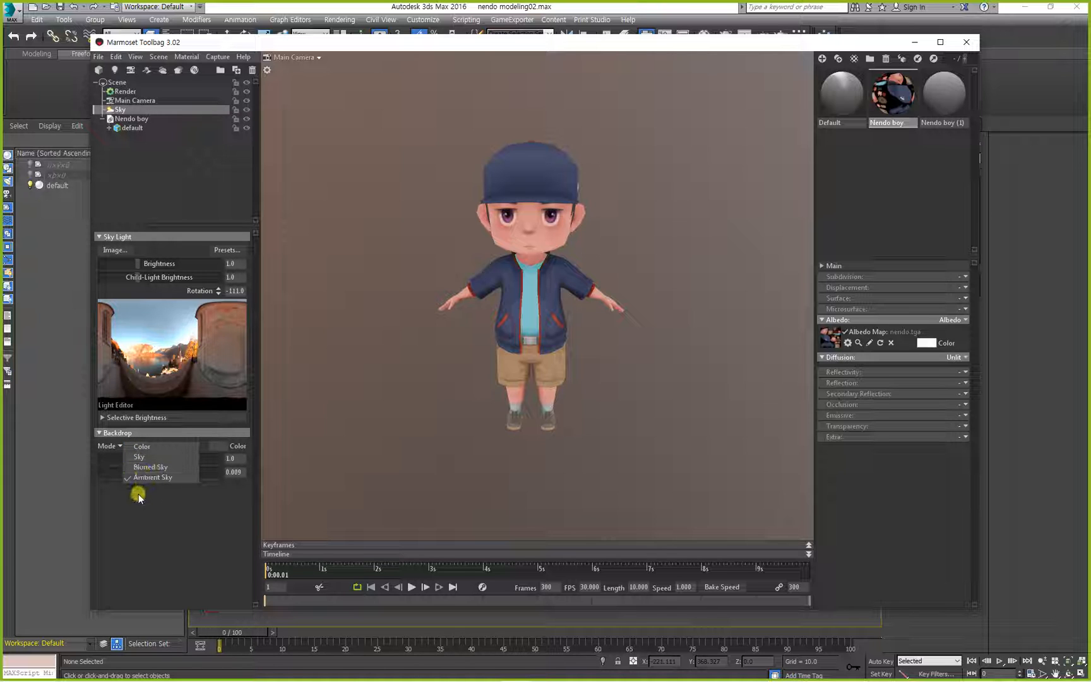
{"action": "left_click", "coordinate": [141, 467]}
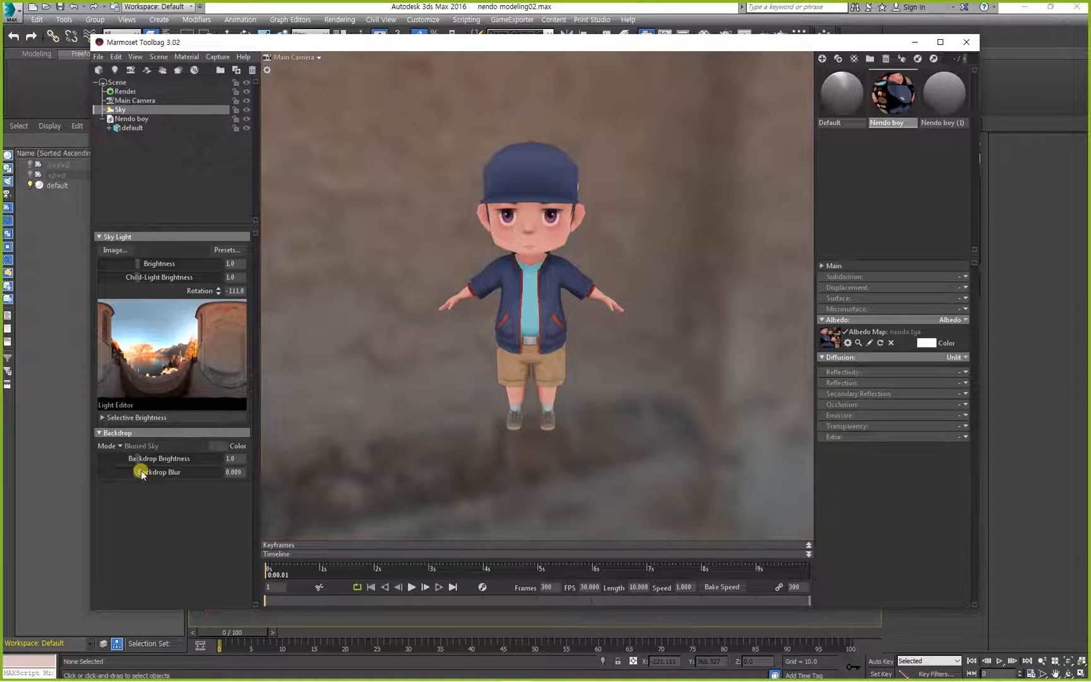
Inspect the blurred sky backdrop from around the character and reopen the Sky settings.
{"action": "left_click", "coordinate": [118, 445]}
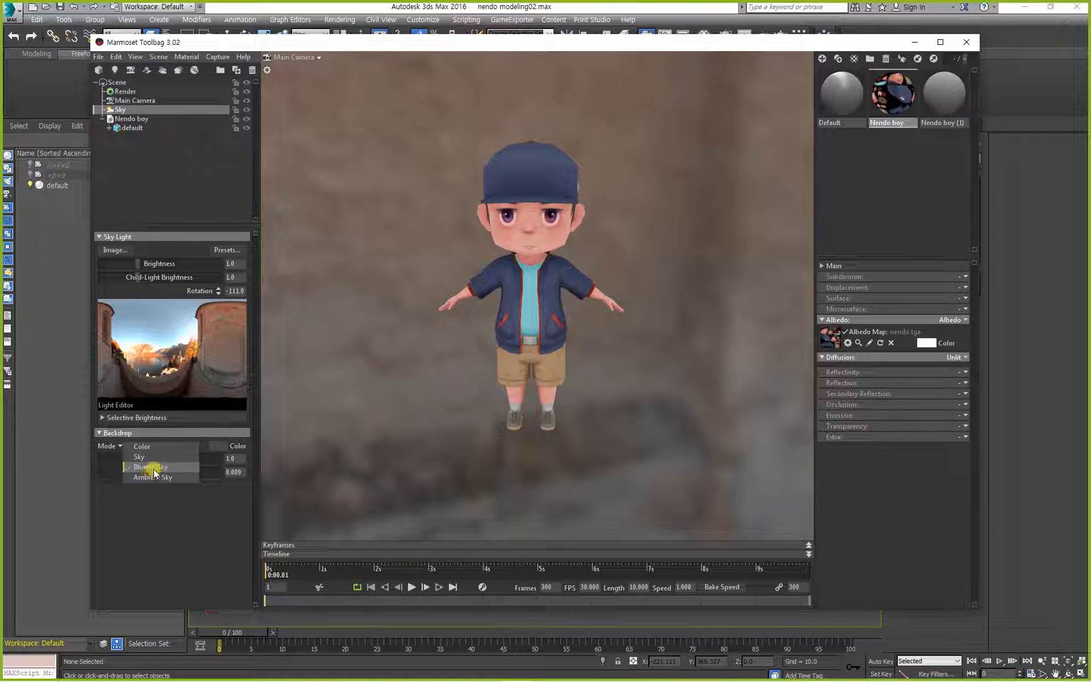
{"action": "left_click", "coordinate": [484, 375]}
{"action": "left_click_drag", "start_coordinate": [484, 375], "coordinate": [398, 198]}
{"action": "left_click_drag", "start_coordinate": [422, 277], "coordinate": [133, 178]}
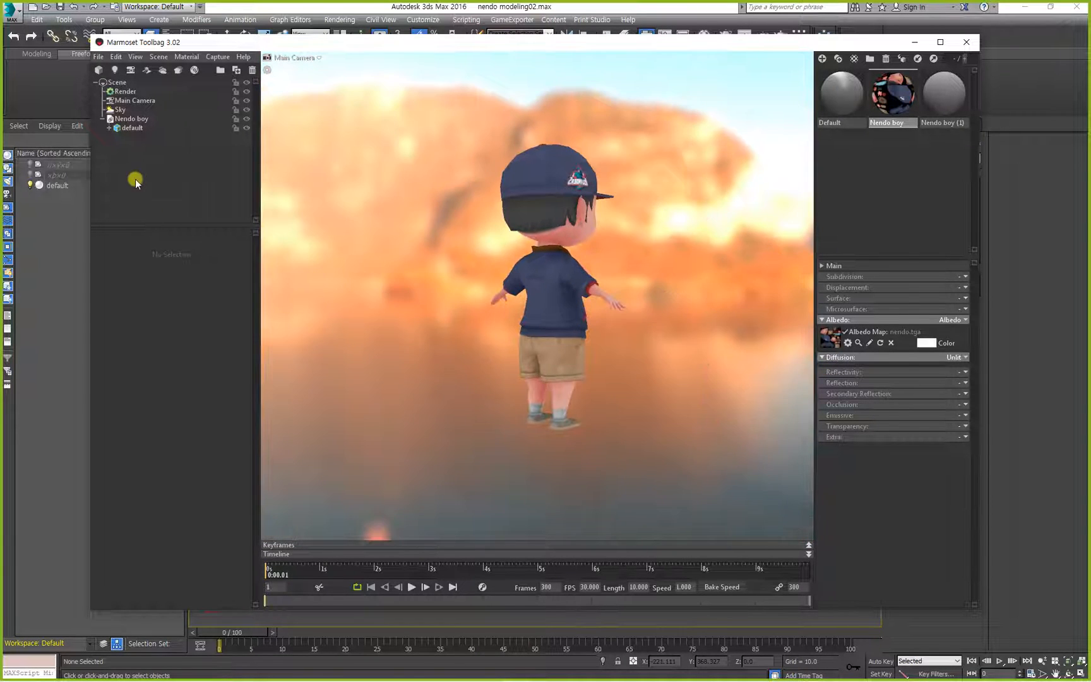
{"action": "left_click", "coordinate": [118, 109]}
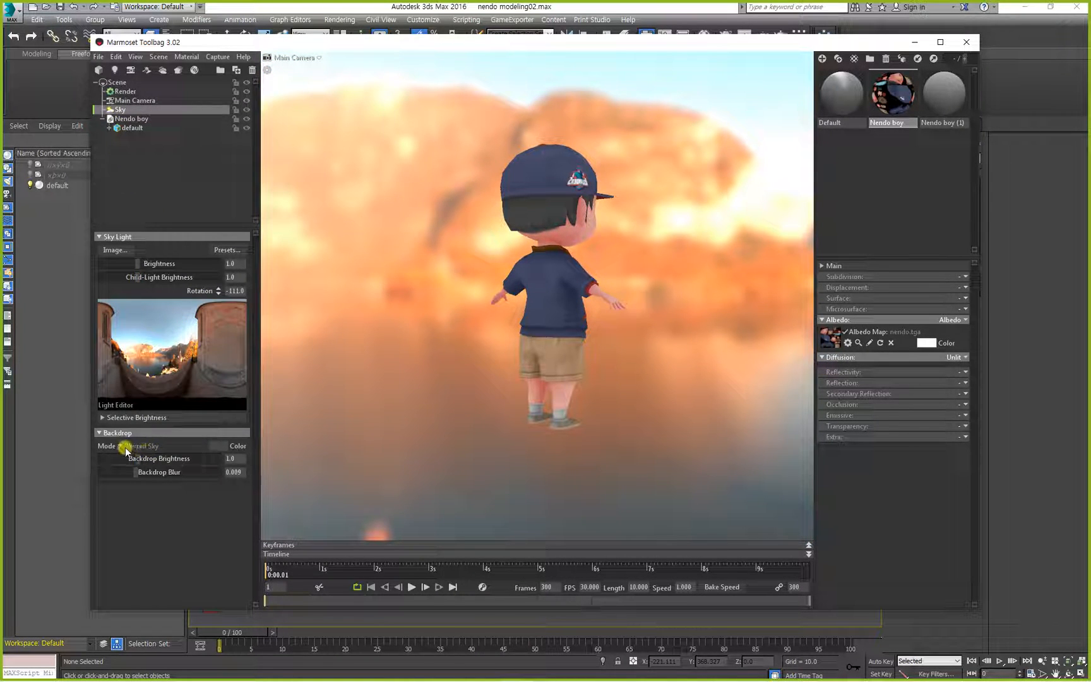
Set the Sky's backdrop mode to Ambient Sky and inspect the backdrop from around the character.
{"action": "left_click", "coordinate": [129, 449]}
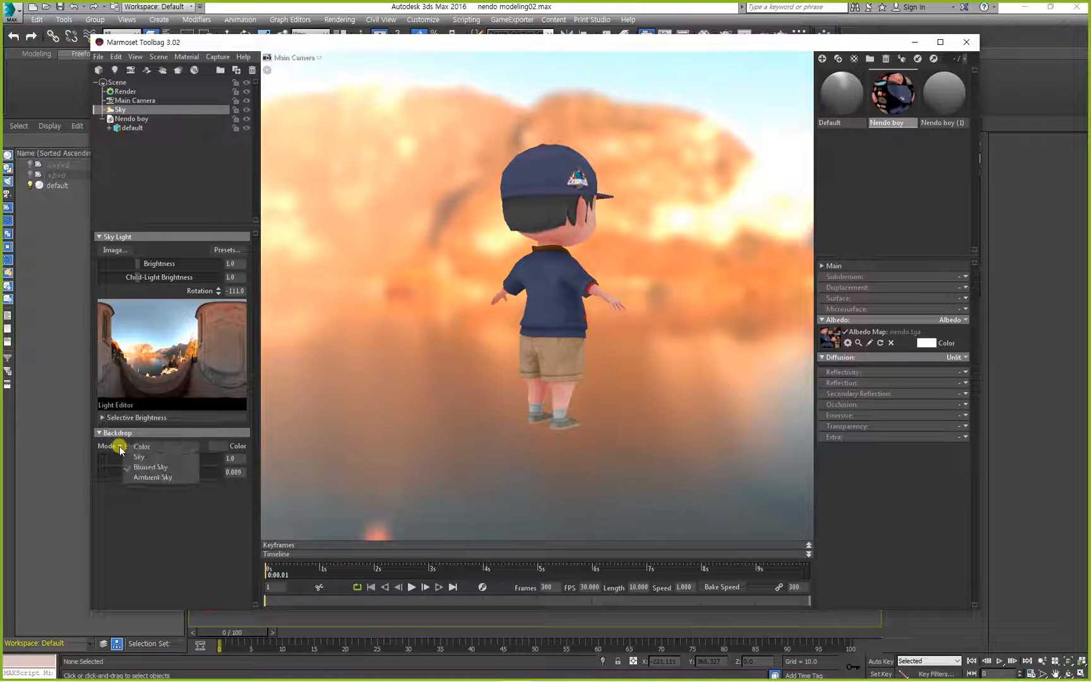
{"action": "left_click", "coordinate": [135, 478]}
{"action": "left_click_drag", "start_coordinate": [477, 341], "coordinate": [564, 373]}
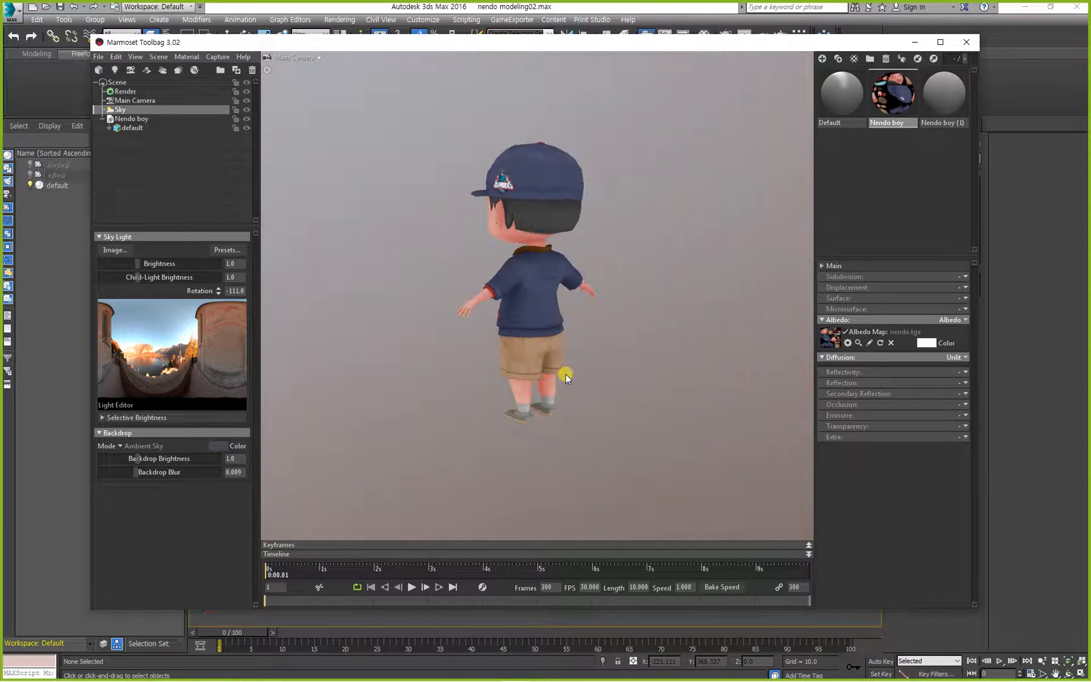
{"action": "left_click_drag", "start_coordinate": [457, 335], "coordinate": [632, 335]}
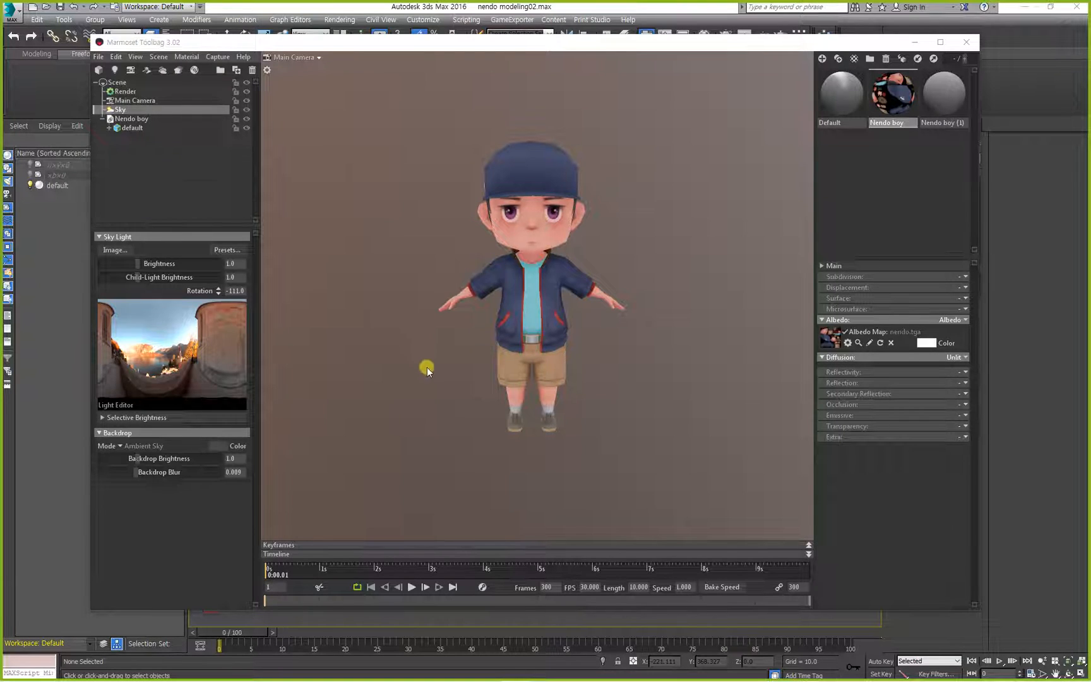
{"action": "left_click", "coordinate": [426, 366]}
{"action": "left_click_drag", "start_coordinate": [441, 354], "coordinate": [172, 326]}
{"action": "left_click_drag", "start_coordinate": [416, 324], "coordinate": [858, 326]}
{"action": "left_click_drag", "start_coordinate": [512, 282], "coordinate": [436, 287]}
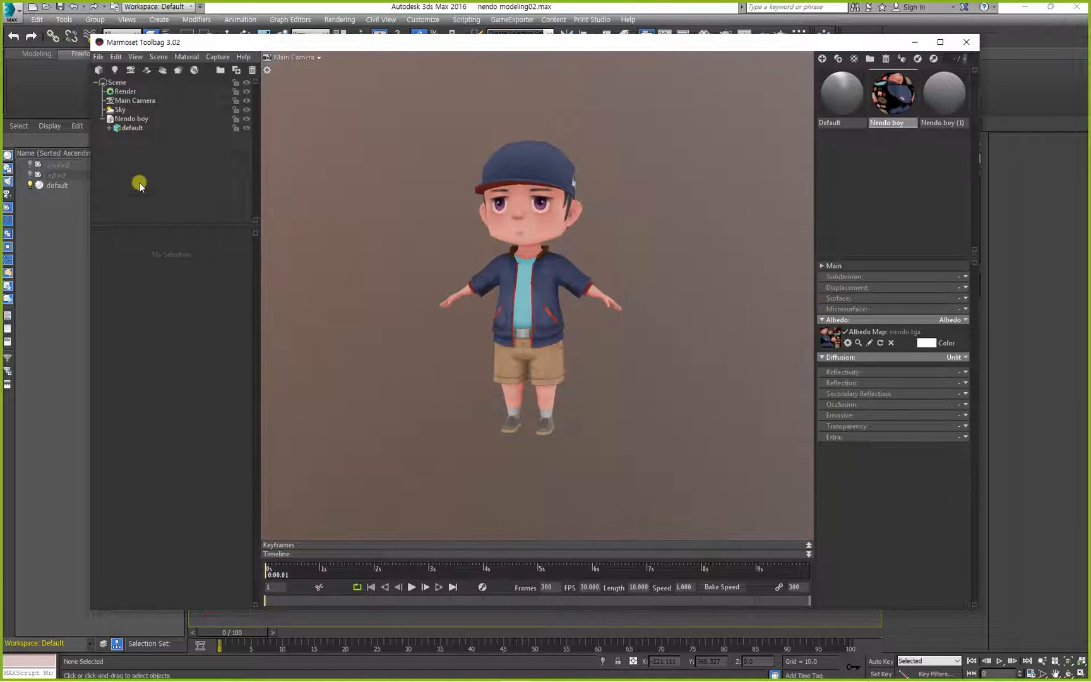
Reselect the Sky and switch its backdrop mode first to Sky, and from there to Color.
{"action": "left_click", "coordinate": [116, 109]}
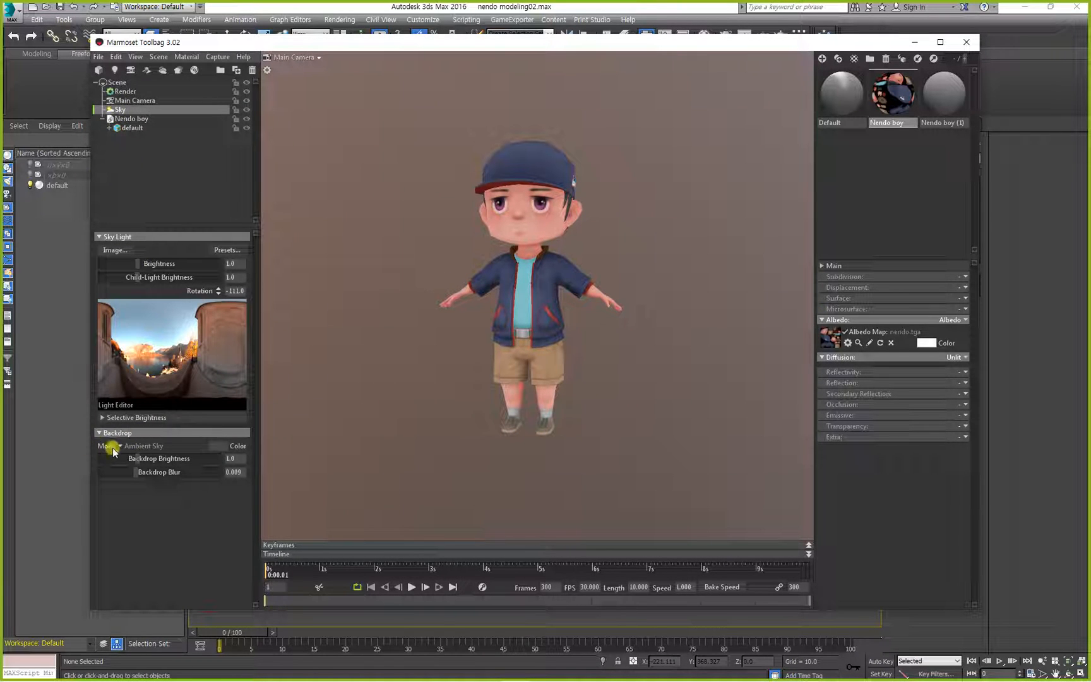
{"action": "left_click", "coordinate": [119, 446]}
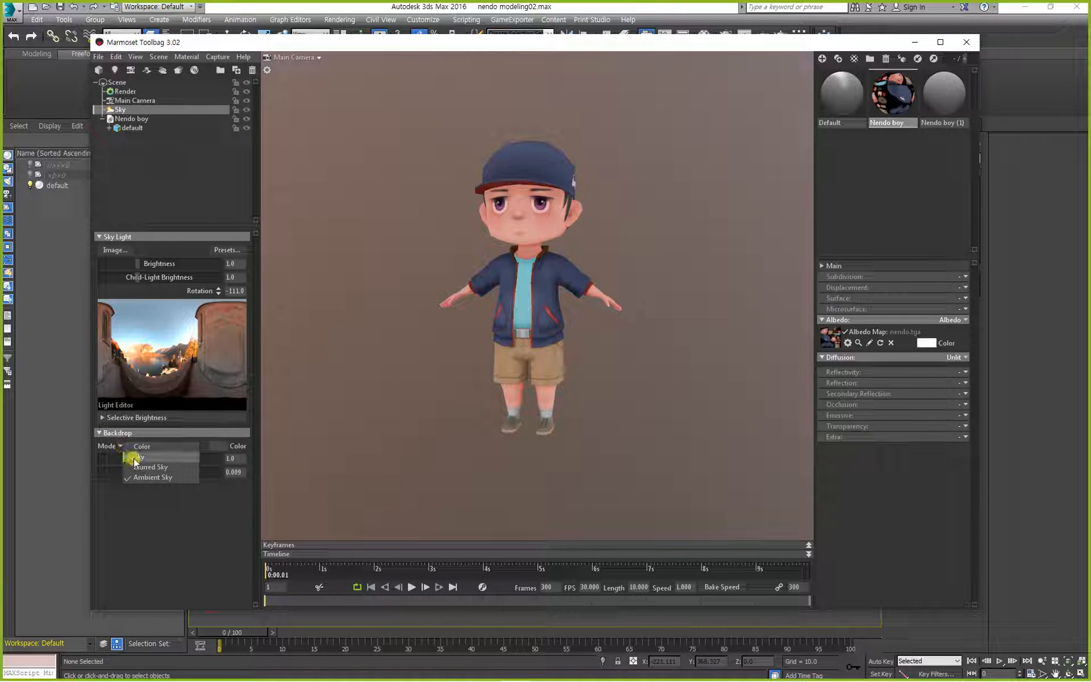
{"action": "left_click", "coordinate": [138, 457]}
{"action": "left_click", "coordinate": [122, 446]}
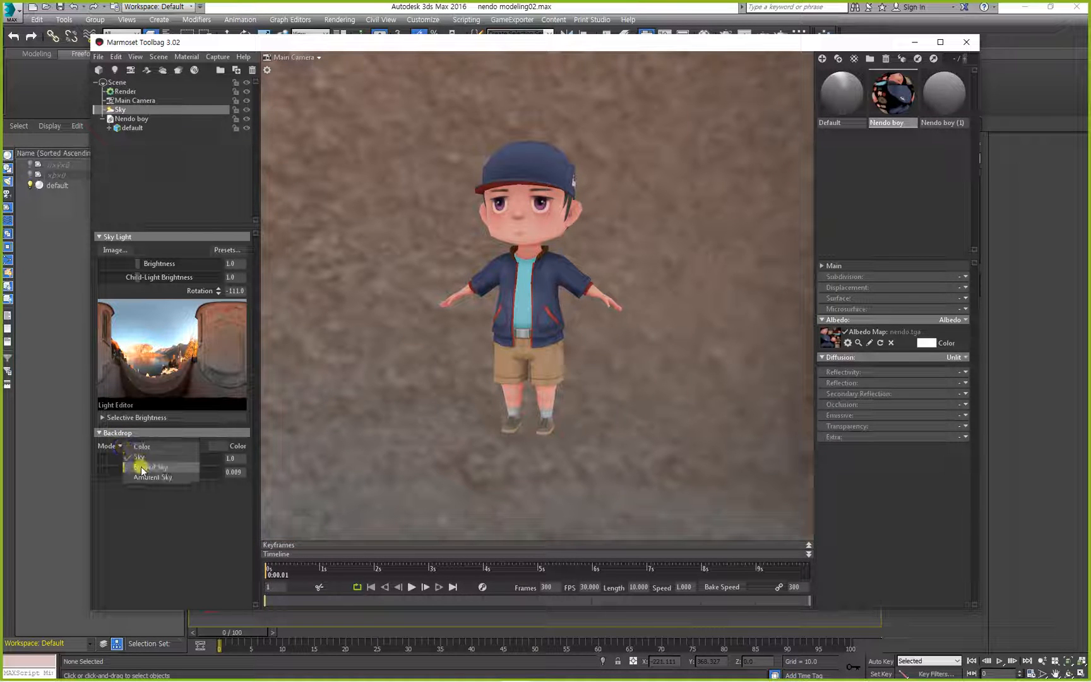
{"action": "left_click", "coordinate": [141, 447]}
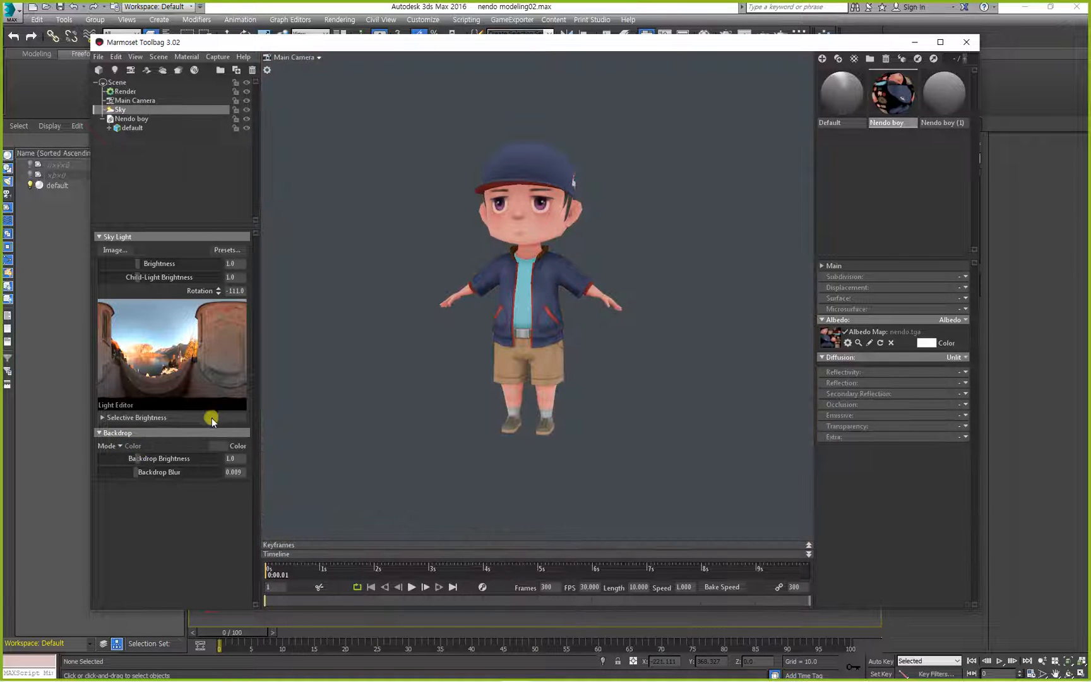
Set the backdrop color to black (000000) and view the character against it from the front.
{"action": "left_click", "coordinate": [214, 444]}
{"action": "left_click_drag", "start_coordinate": [368, 503], "coordinate": [226, 600]}
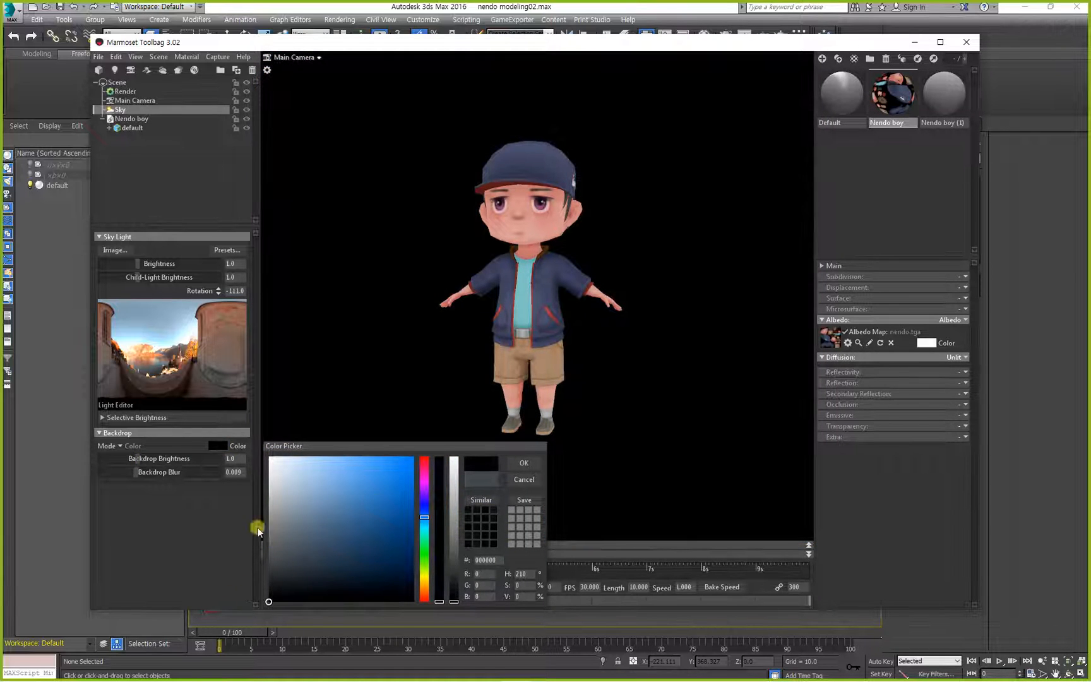
{"action": "left_click", "coordinate": [516, 464]}
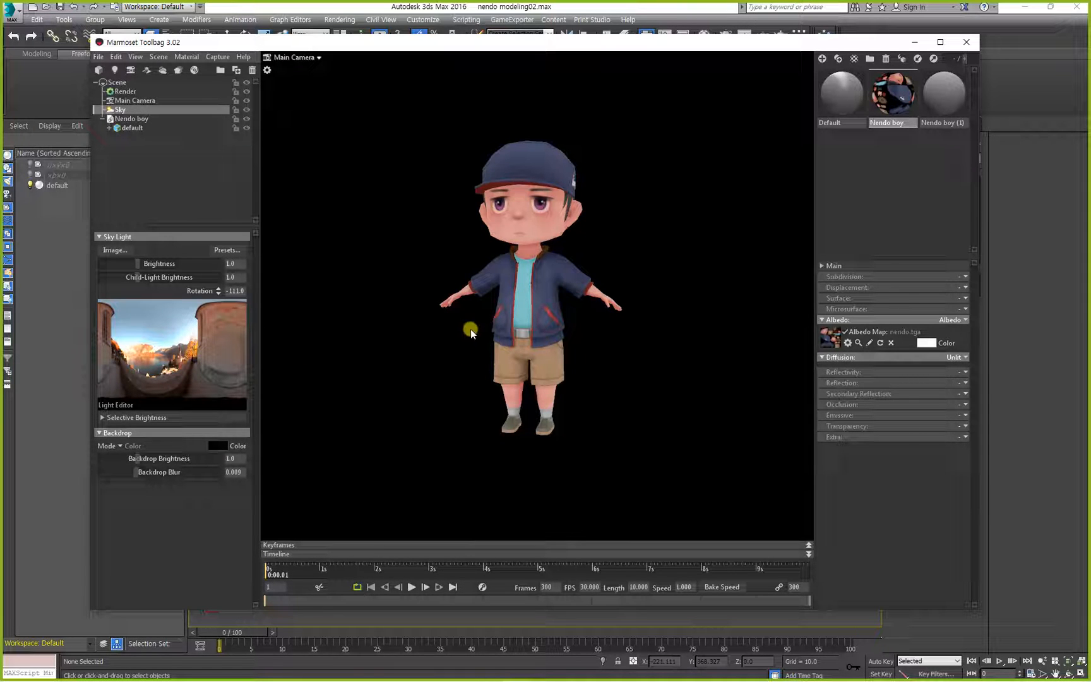
{"action": "left_click_drag", "start_coordinate": [471, 326], "coordinate": [438, 355]}
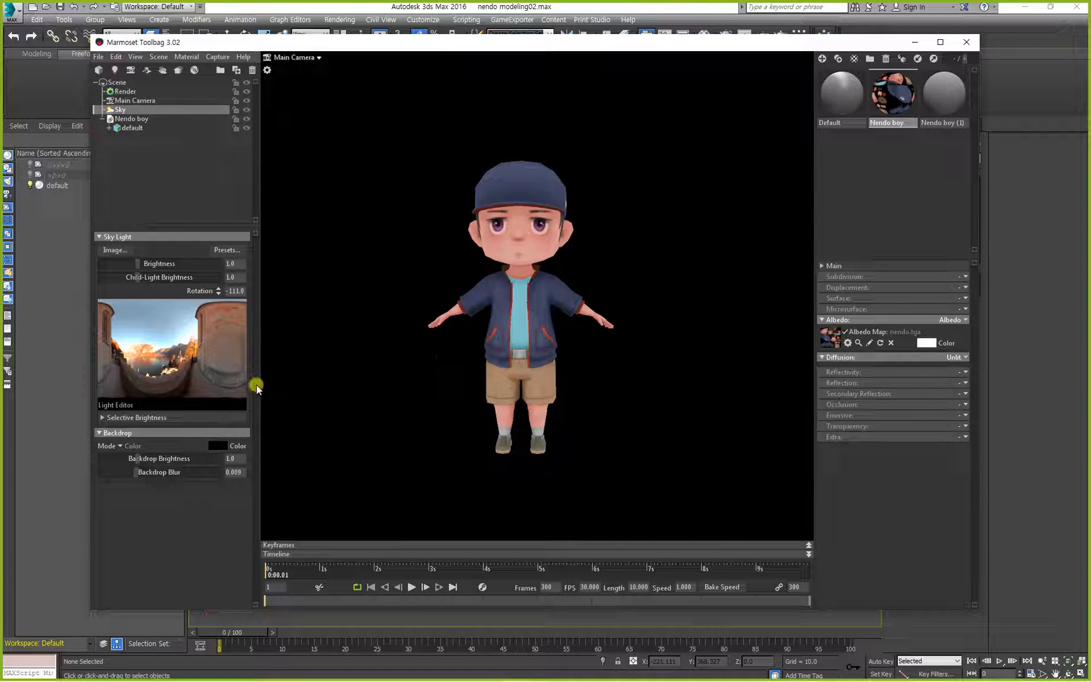
Set the backdrop brightness to 0.739 and switch the backdrop mode to Sky.
{"action": "mouse_move", "coordinate": [139, 460]}
{"action": "left_mouse_down"}
{"action": "mouse_move", "coordinate": [182, 455]}
{"action": "mouse_move", "coordinate": [134, 463]}
{"action": "left_mouse_up"}
{"action": "left_click", "coordinate": [122, 447]}
{"action": "left_click", "coordinate": [136, 458]}
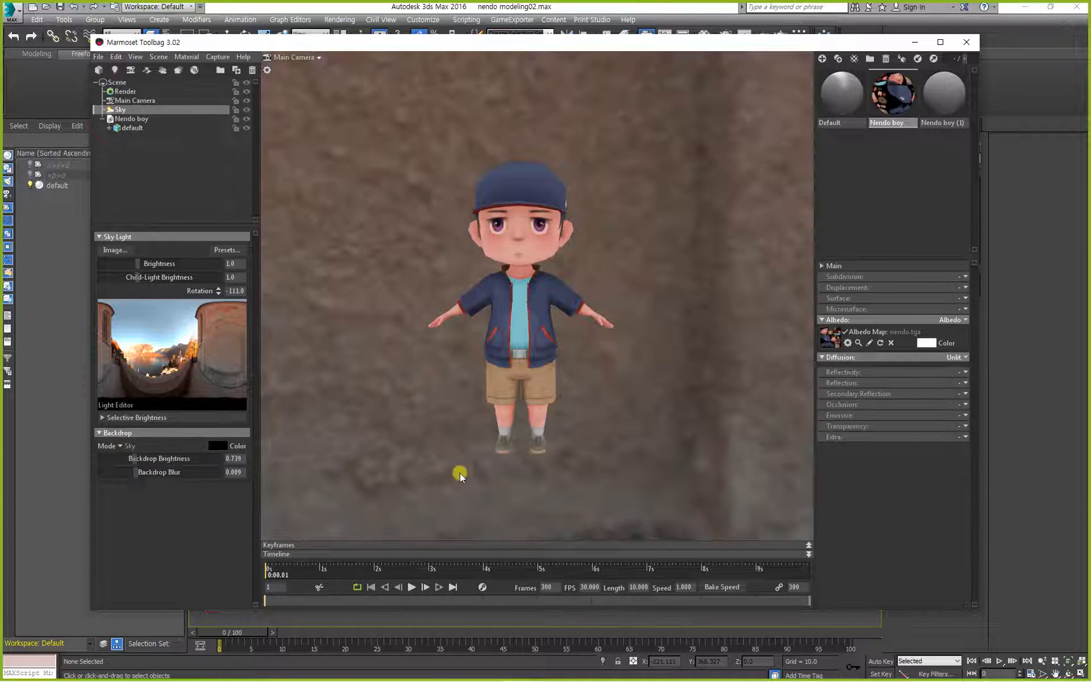
Set the Nendo boy material's diffusion to Lambertian, and set the backdrop brightness to 2.788 and blur to 0.014.
{"action": "left_click", "coordinate": [957, 357]}
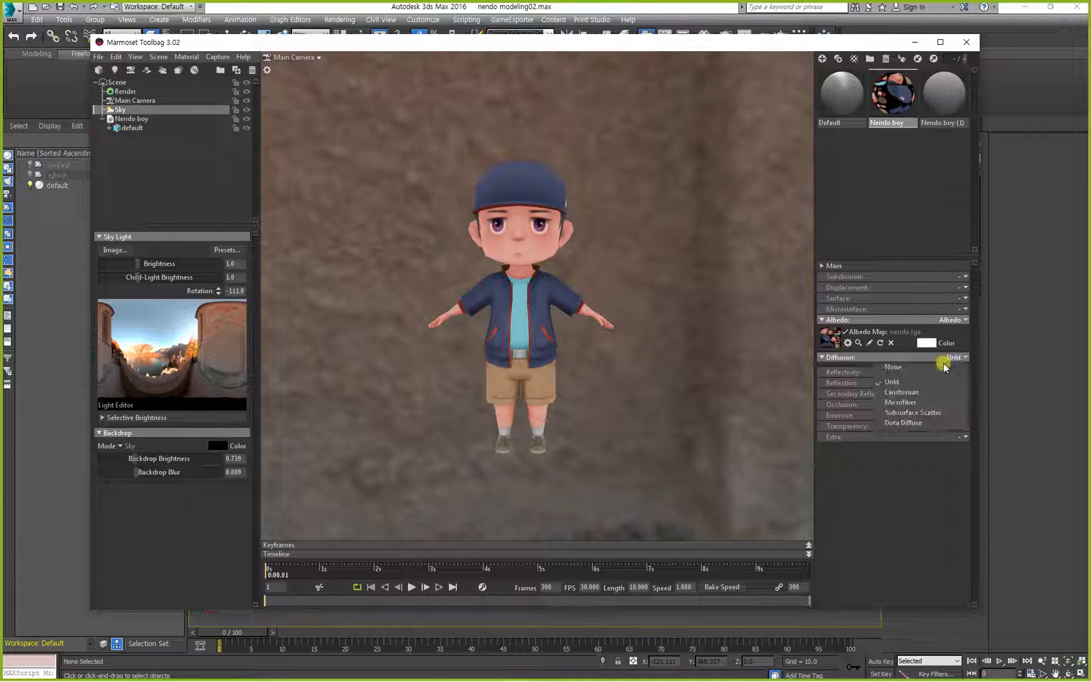
{"action": "left_click", "coordinate": [896, 373]}
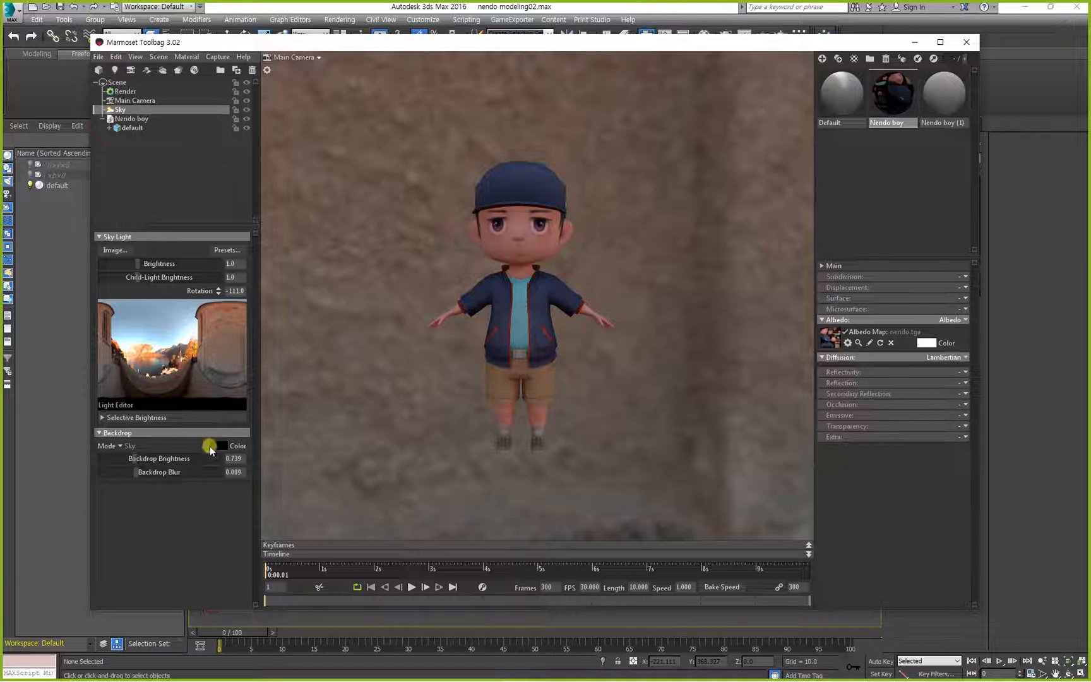
{"action": "mouse_move", "coordinate": [141, 455]}
{"action": "left_mouse_down"}
{"action": "mouse_move", "coordinate": [249, 477]}
{"action": "mouse_move", "coordinate": [149, 467]}
{"action": "left_mouse_up"}
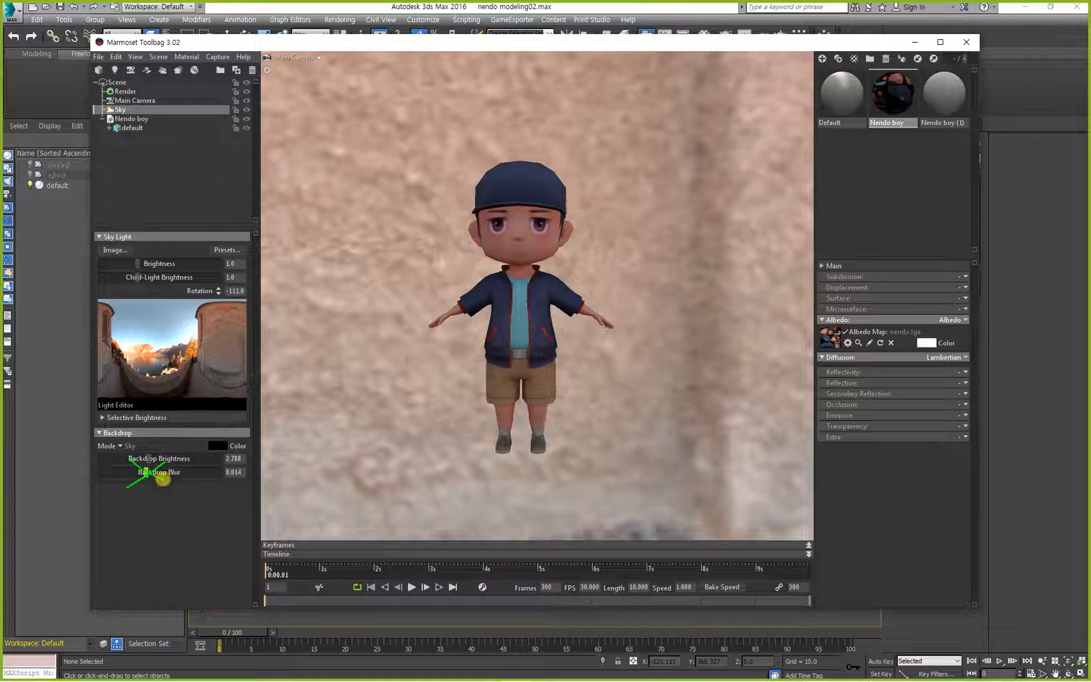
Switch the backdrop mode back to Color and the Nendo boy material's diffusion back to Unlit.
{"action": "left_click", "coordinate": [139, 447]}
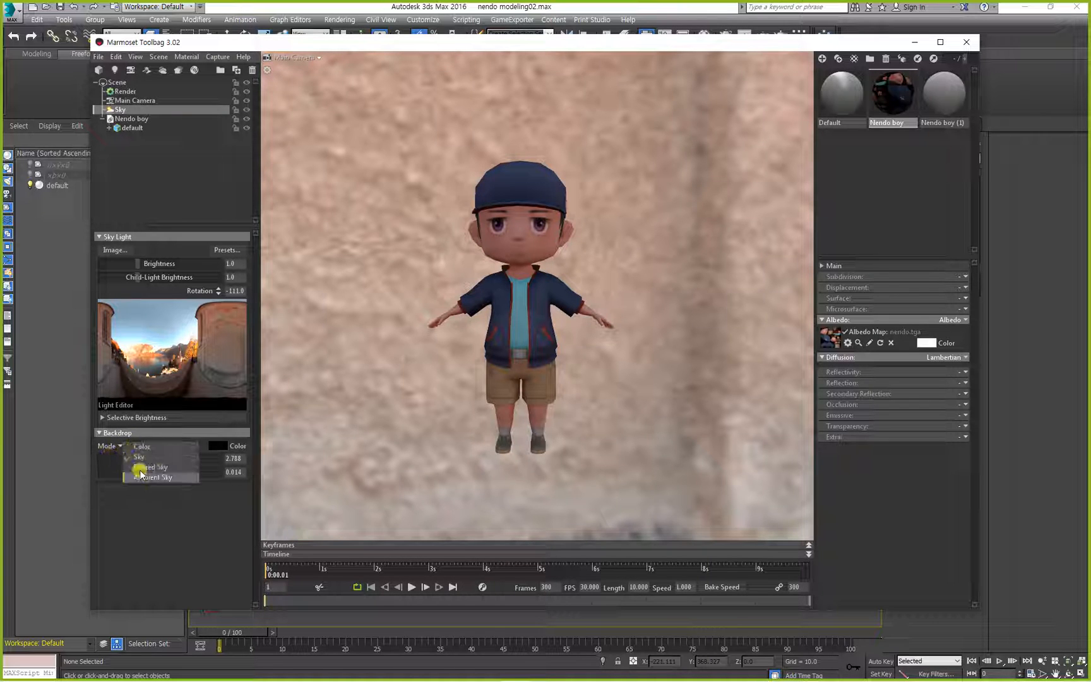
{"action": "left_click", "coordinate": [137, 447]}
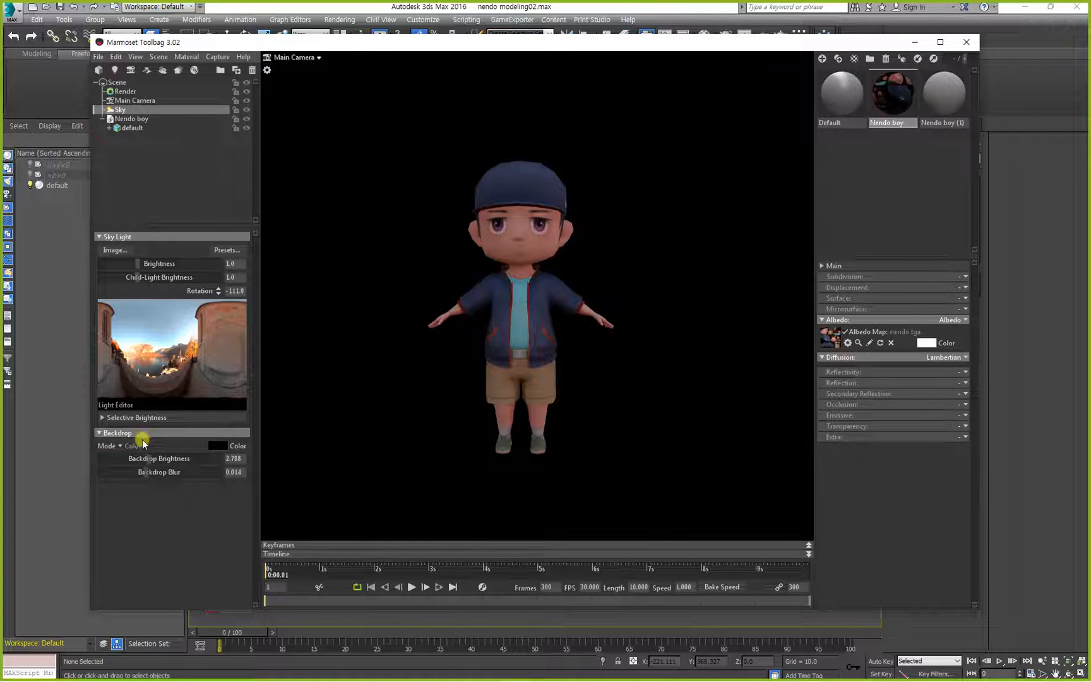
{"action": "left_click", "coordinate": [955, 357]}
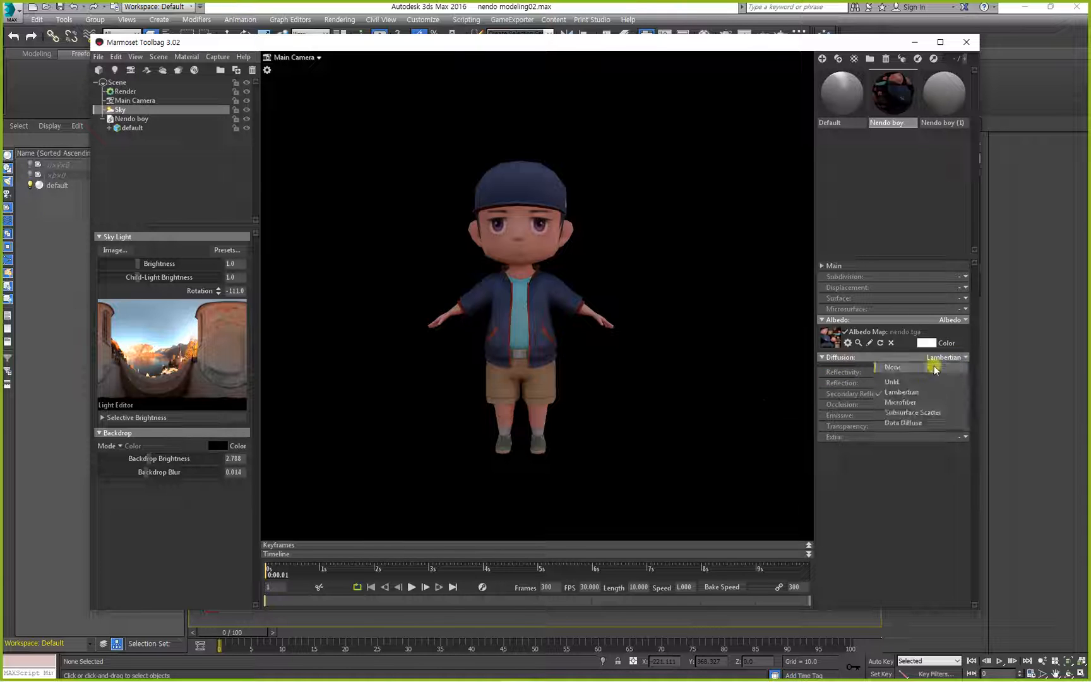
{"action": "left_click", "coordinate": [915, 380]}
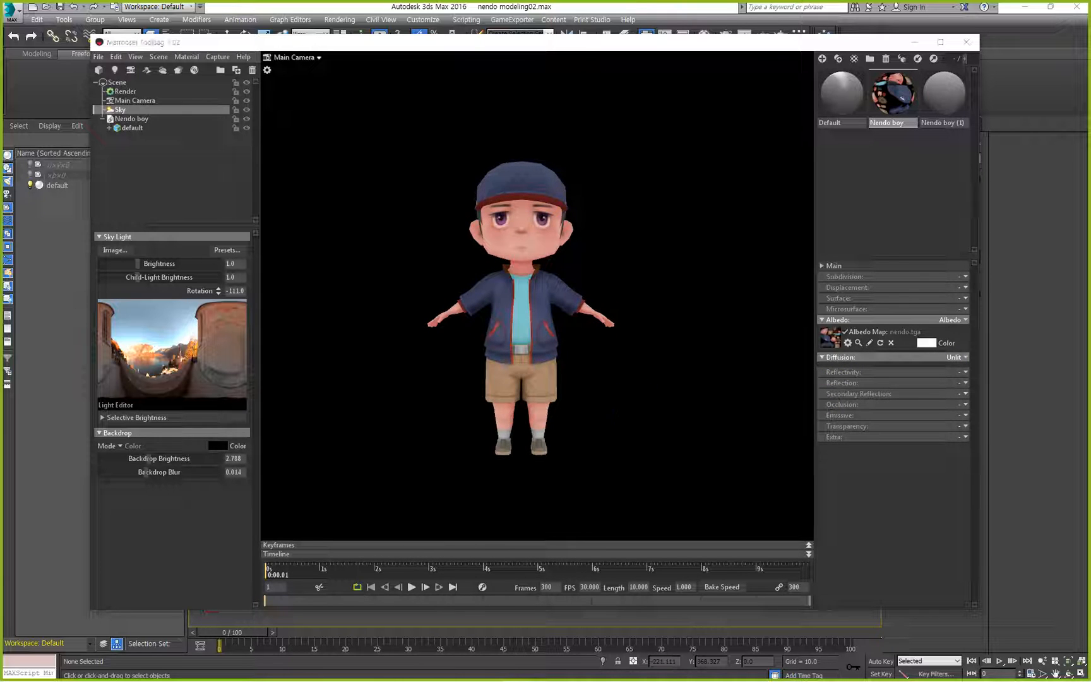
Switch to the Notepad notes and add "color" after the colon under "배경(환경)설정".
{"action": "key", "text": "alt+Tab"}
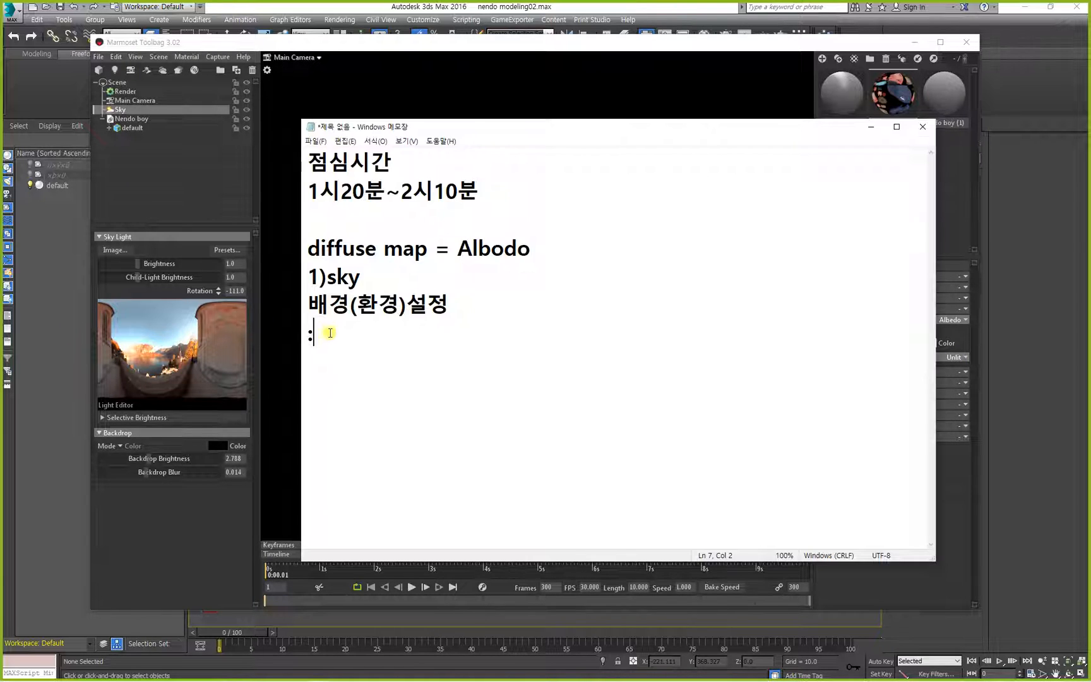
{"action": "type", "text": "채ㅣㅐㄱ"}
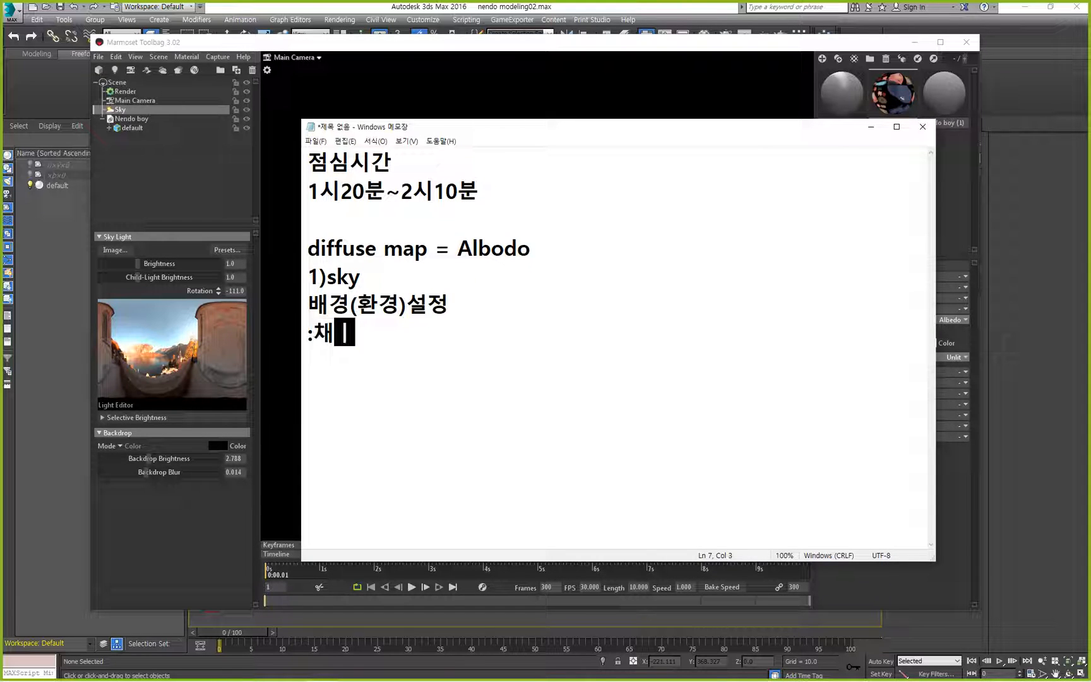
{"action": "key", "text": "BackSpace"}
{"action": "key", "text": "BackSpace"}
{"action": "key", "text": "BackSpace"}
{"action": "key", "text": "BackSpace"}
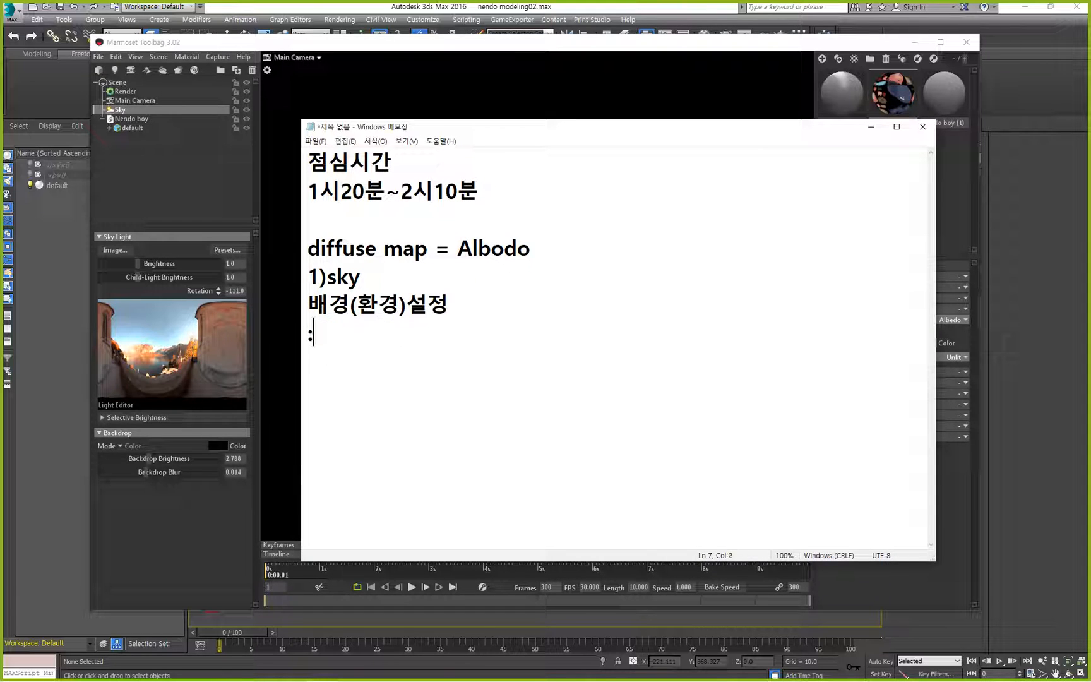
{"action": "key", "text": "Hangul"}
{"action": "type", "text": "color"}
Return to Marmoset Toolbag, select the character, and expand the Nendo boy's default mesh to select its submesh.
{"action": "left_click", "coordinate": [563, 263]}
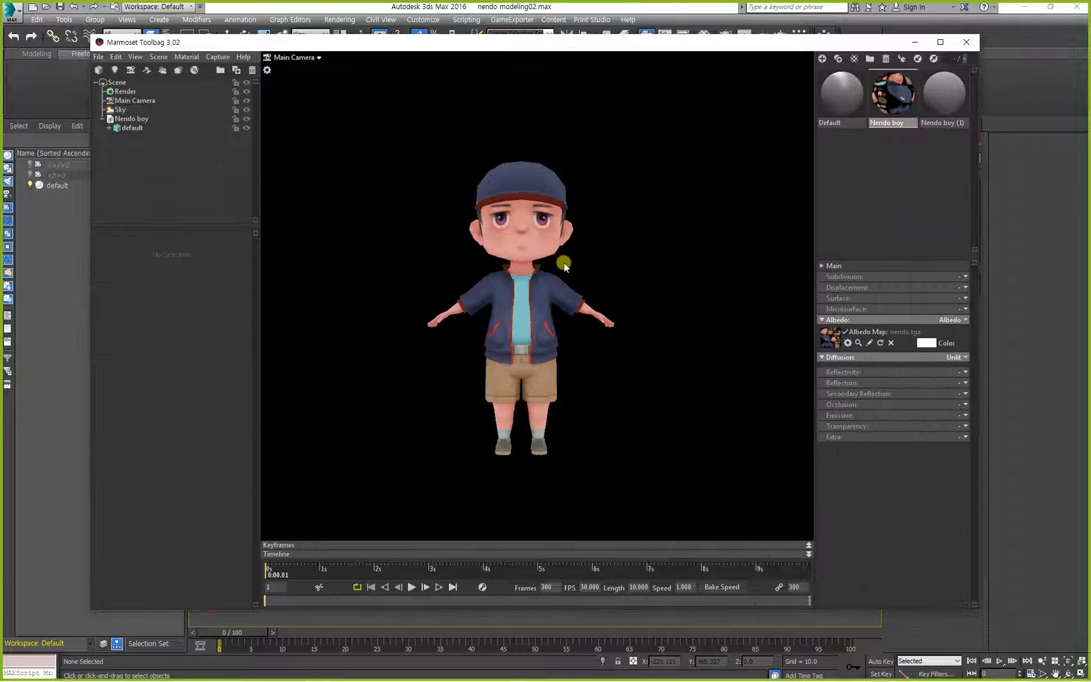
{"action": "left_click", "coordinate": [555, 267]}
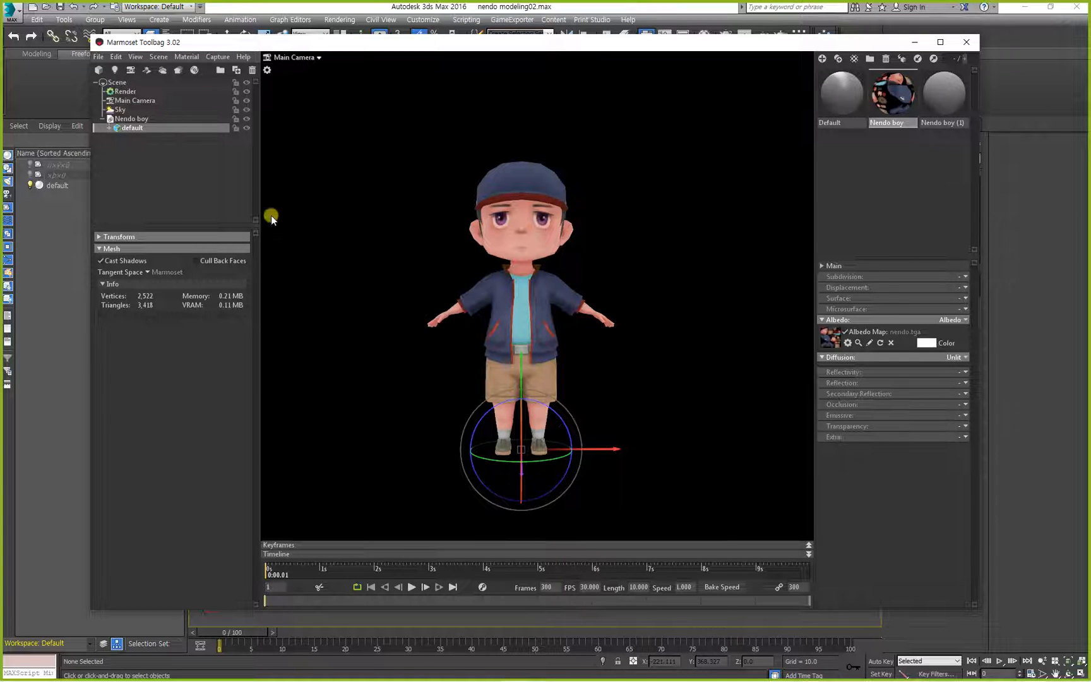
{"action": "left_click", "coordinate": [506, 233]}
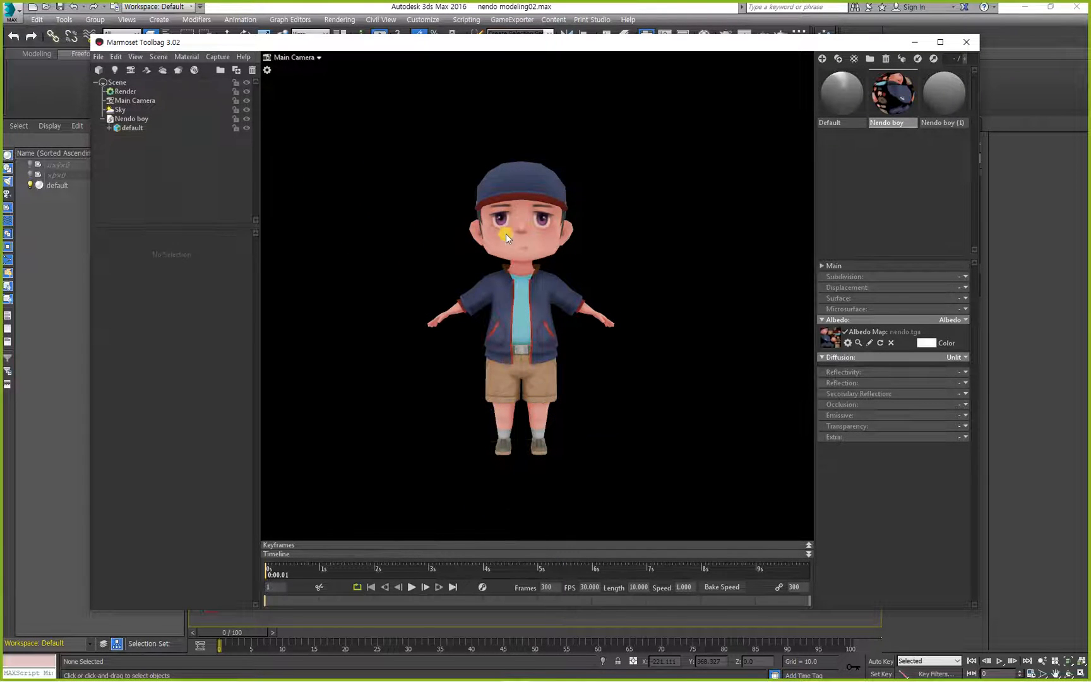
{"action": "left_click", "coordinate": [131, 119]}
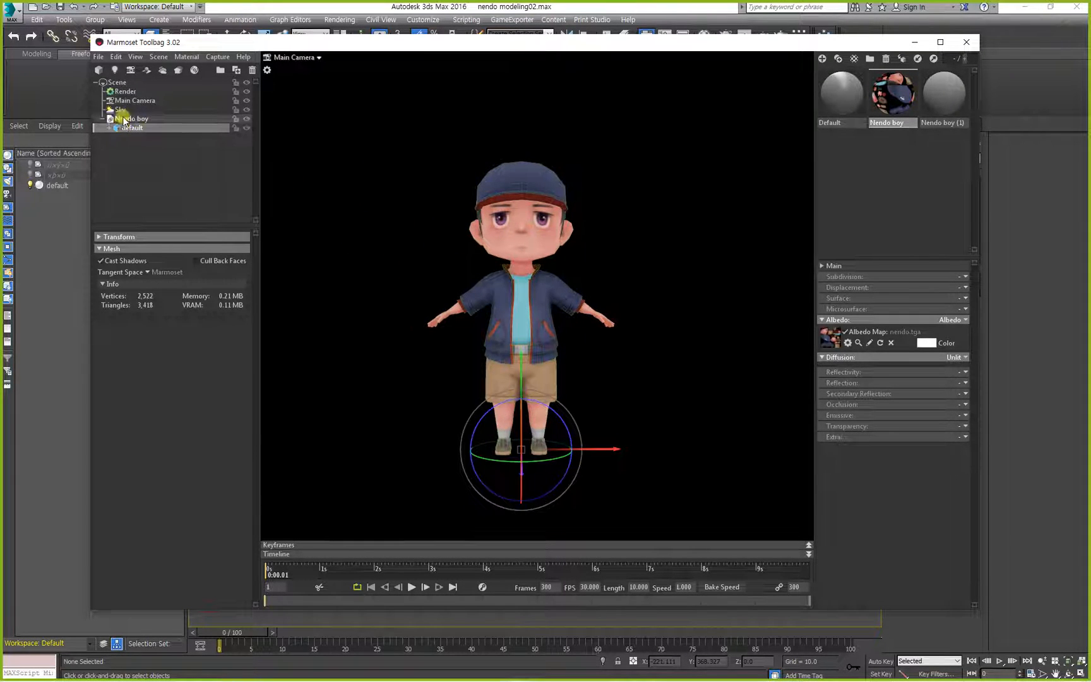
{"action": "left_click", "coordinate": [109, 128]}
{"action": "left_click", "coordinate": [132, 128]}
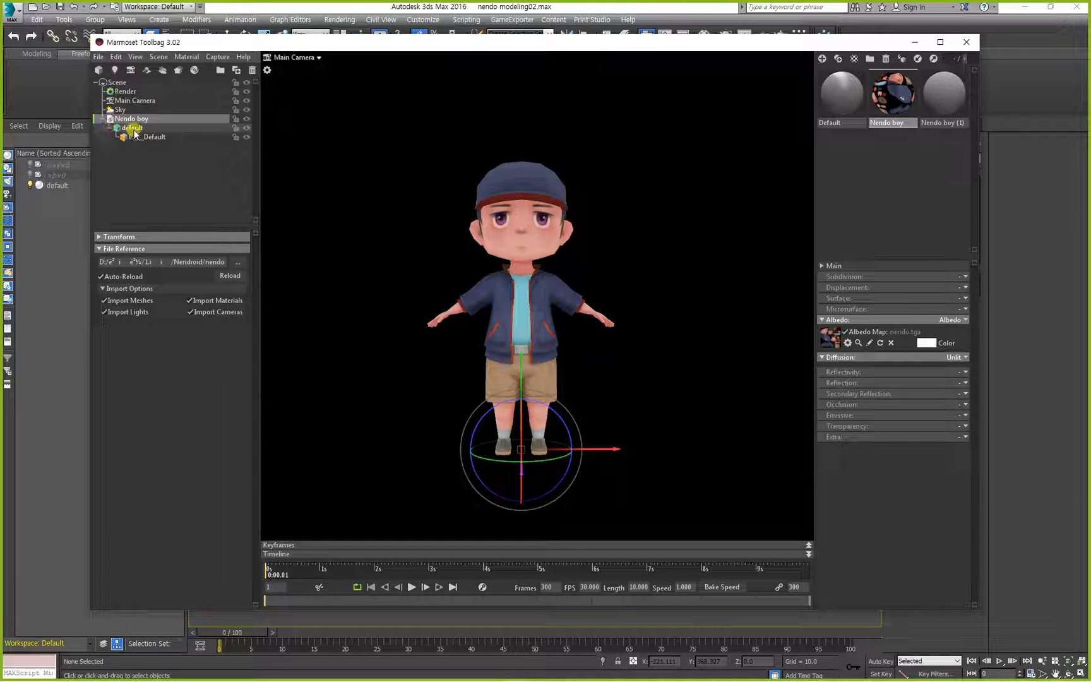
{"action": "left_click", "coordinate": [137, 140]}
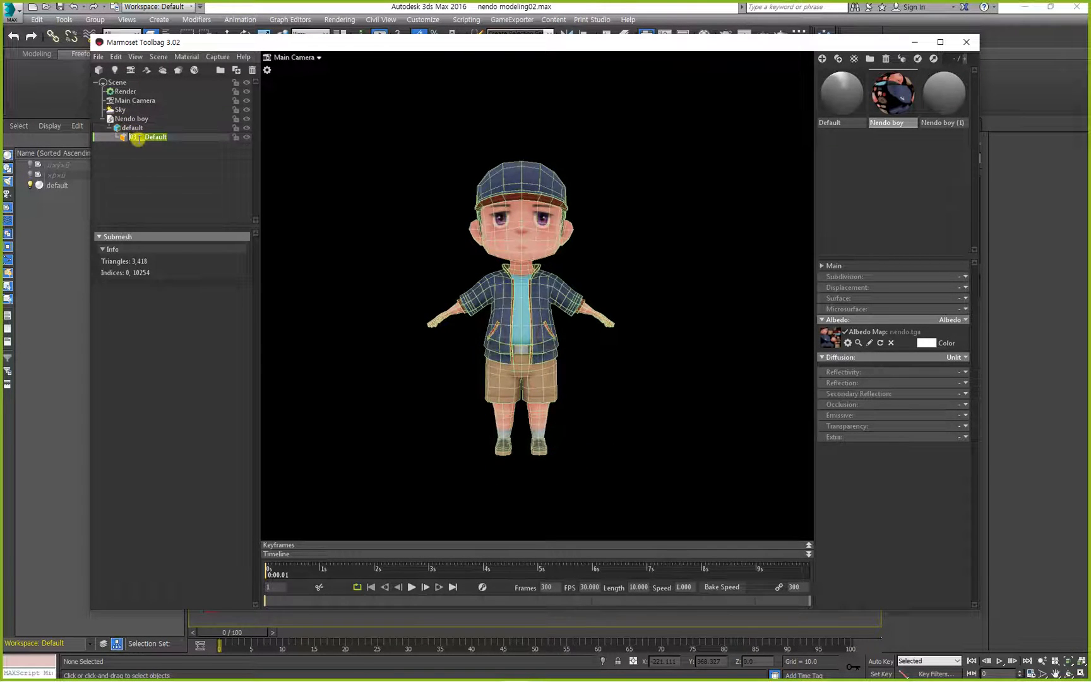
Compare the default mesh and its submesh by selecting them alternately, ending with the Nendo boy object selected.
{"action": "left_click", "coordinate": [132, 128]}
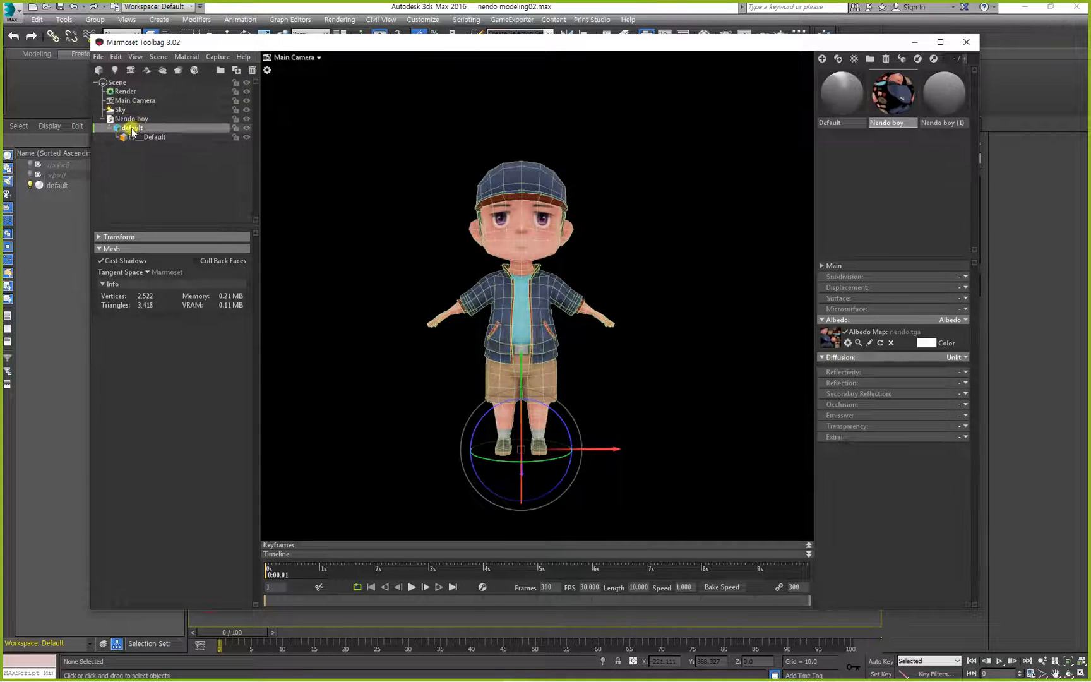
{"action": "left_click", "coordinate": [145, 137]}
{"action": "left_click", "coordinate": [133, 128]}
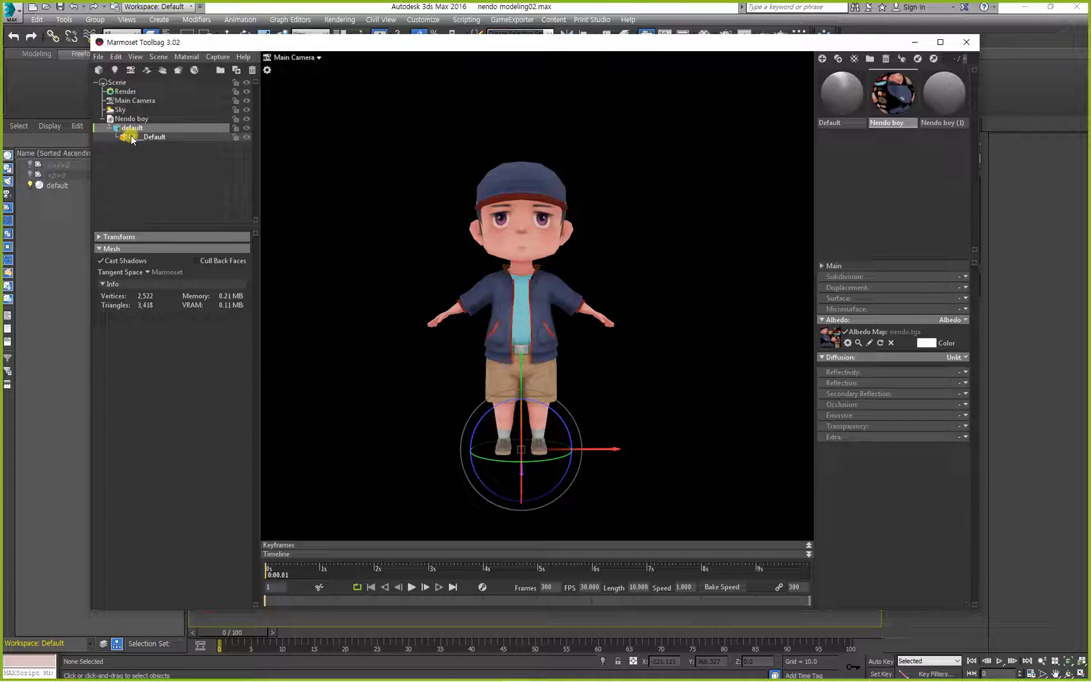
{"action": "left_click", "coordinate": [149, 134]}
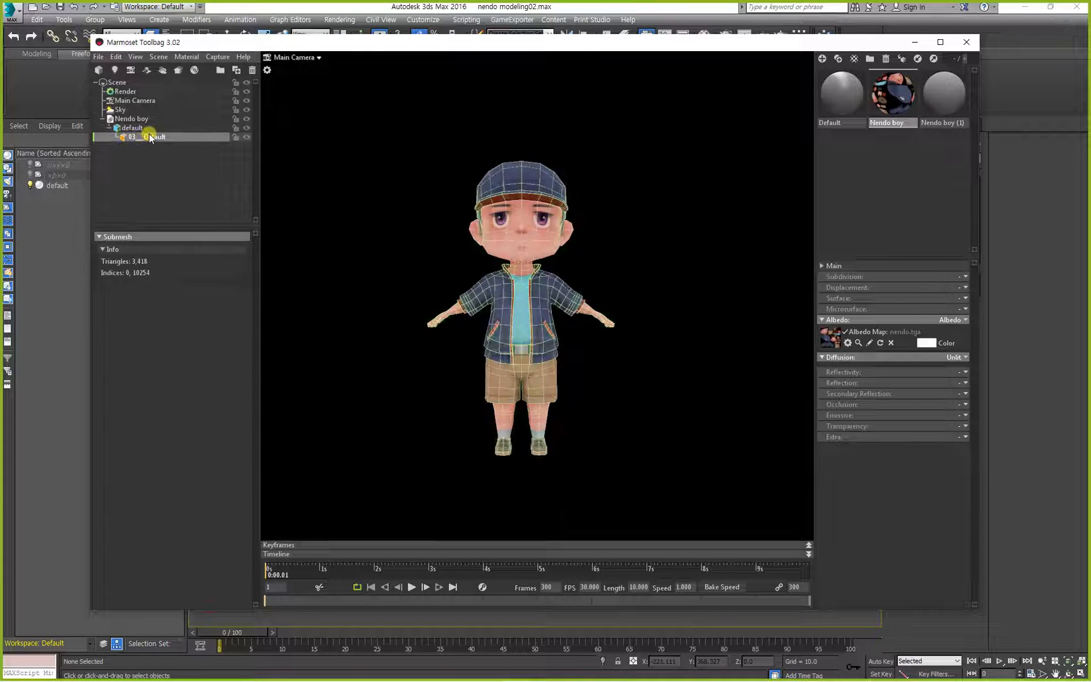
{"action": "left_click", "coordinate": [130, 129]}
{"action": "left_click", "coordinate": [135, 136]}
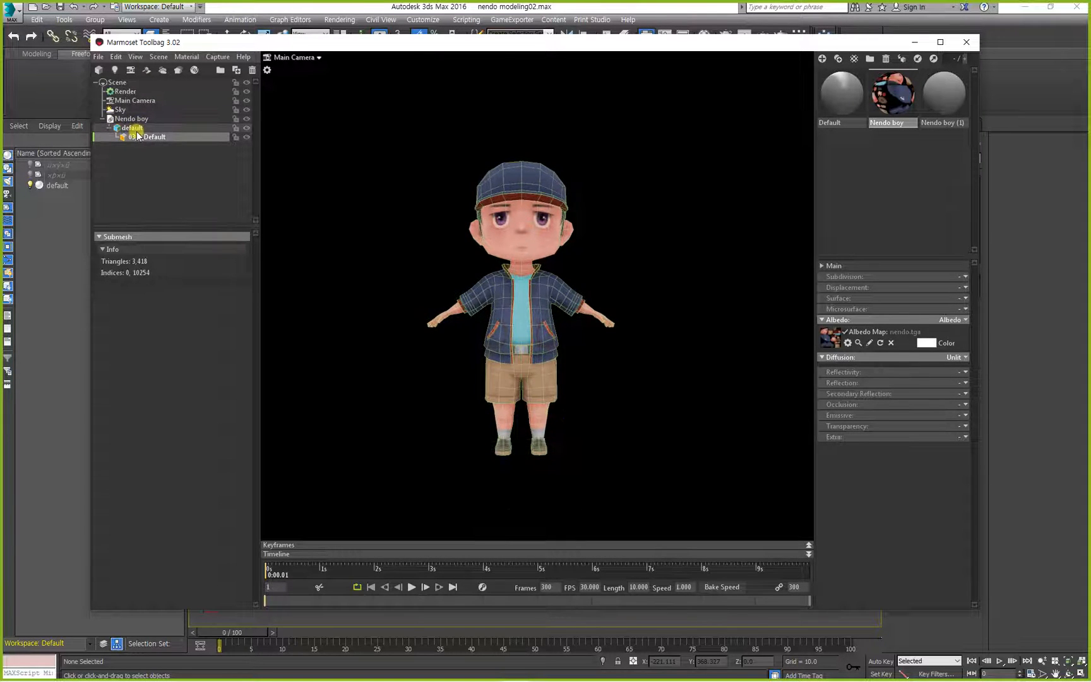
{"action": "left_click", "coordinate": [131, 128]}
{"action": "left_click", "coordinate": [135, 135]}
{"action": "left_click", "coordinate": [131, 128]}
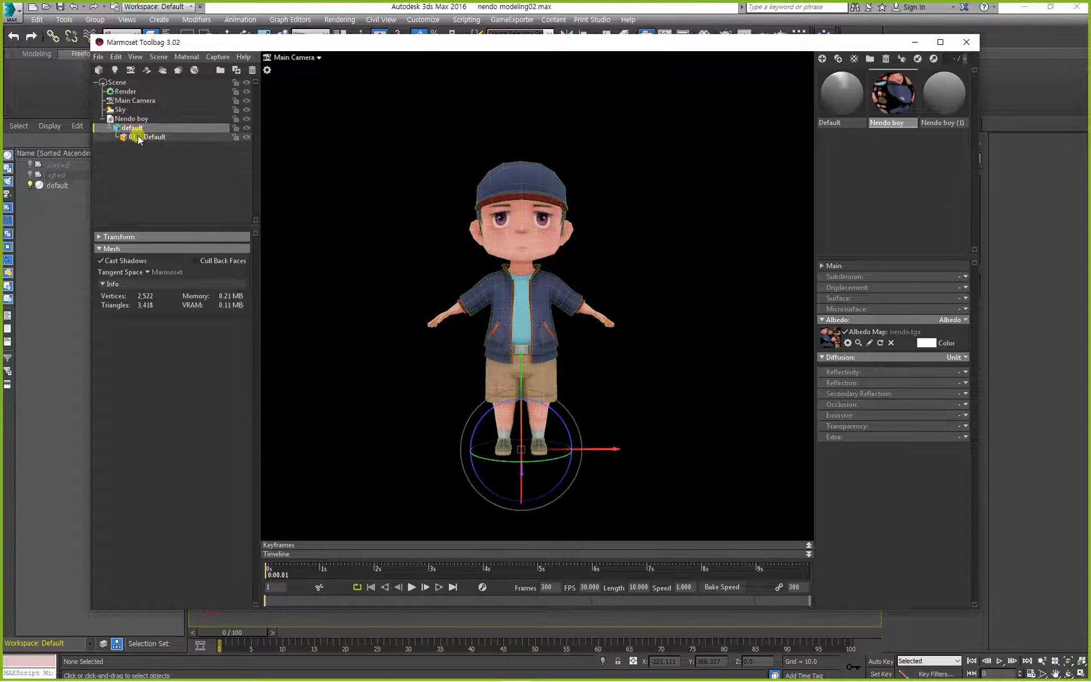
{"action": "left_click", "coordinate": [137, 136]}
{"action": "left_click", "coordinate": [134, 127]}
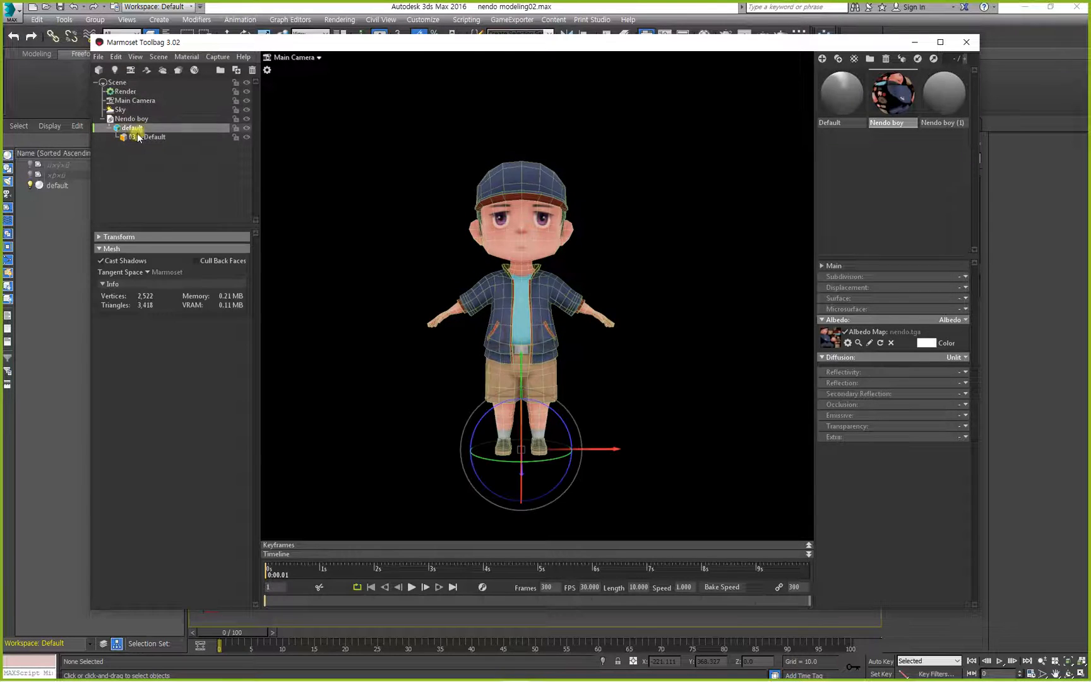
{"action": "left_click", "coordinate": [144, 136]}
{"action": "left_click", "coordinate": [135, 127]}
{"action": "left_click", "coordinate": [136, 119]}
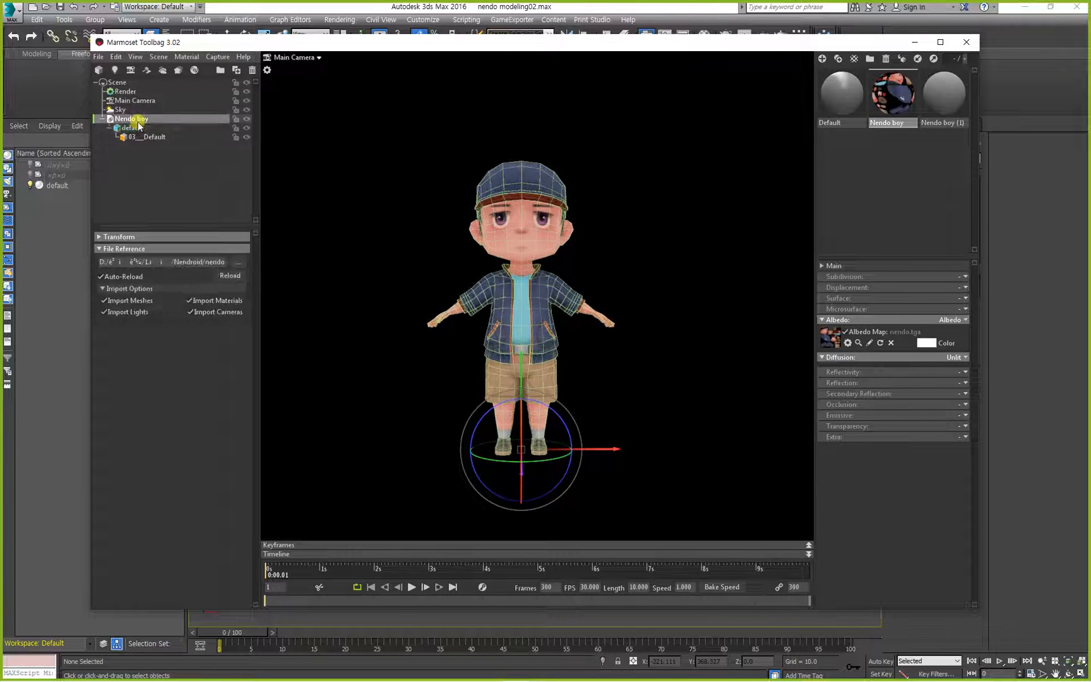
Inspect the Nendo boy object, its default mesh and its 03__Default submesh again by selecting each in the scene hierarchy.
{"action": "left_click", "coordinate": [139, 128]}
{"action": "left_click", "coordinate": [144, 137]}
{"action": "left_click", "coordinate": [141, 128]}
{"action": "left_click", "coordinate": [143, 120]}
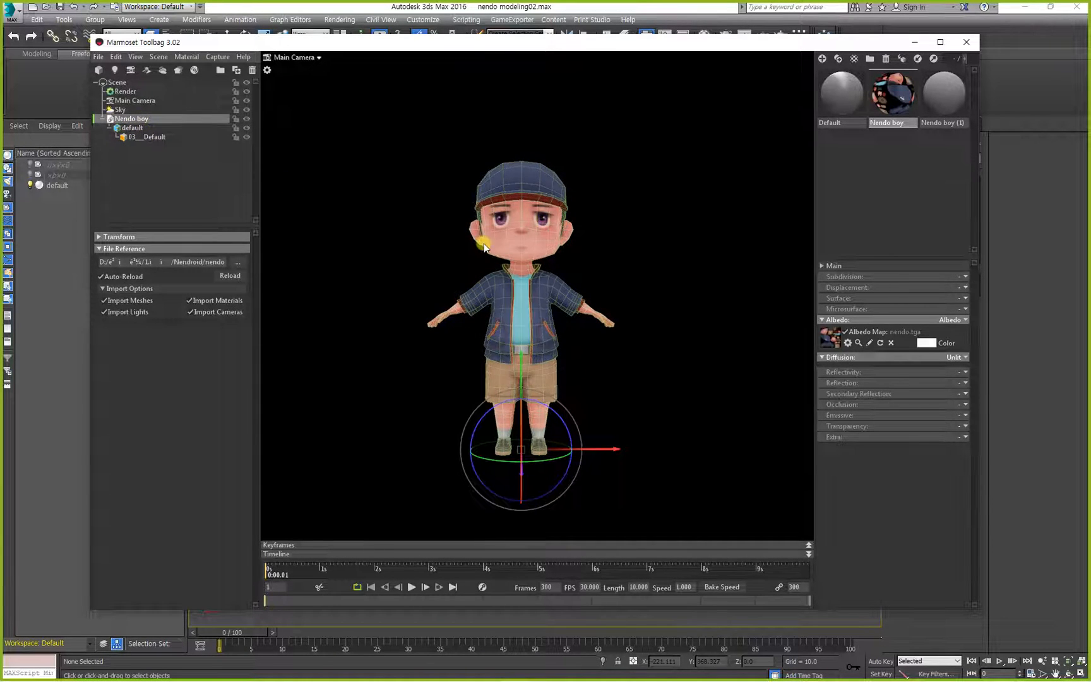
{"action": "left_click", "coordinate": [321, 271]}
{"action": "left_click", "coordinate": [531, 342]}
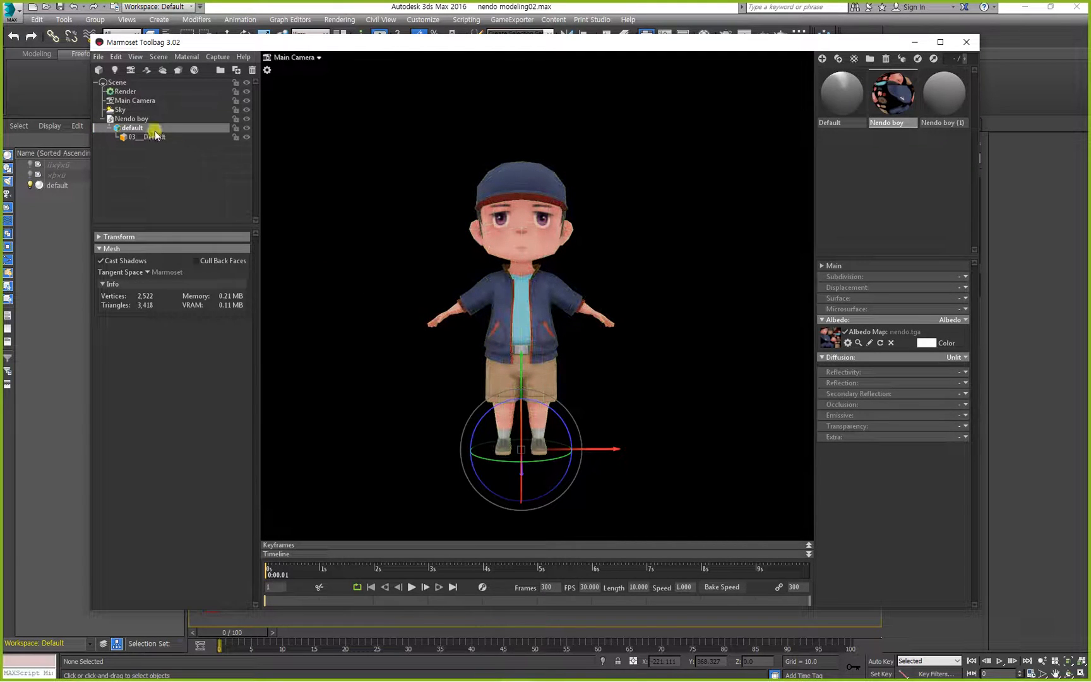
Review the settings of the Sky, Render and Main Camera objects in the scene hierarchy.
{"action": "left_click", "coordinate": [118, 109]}
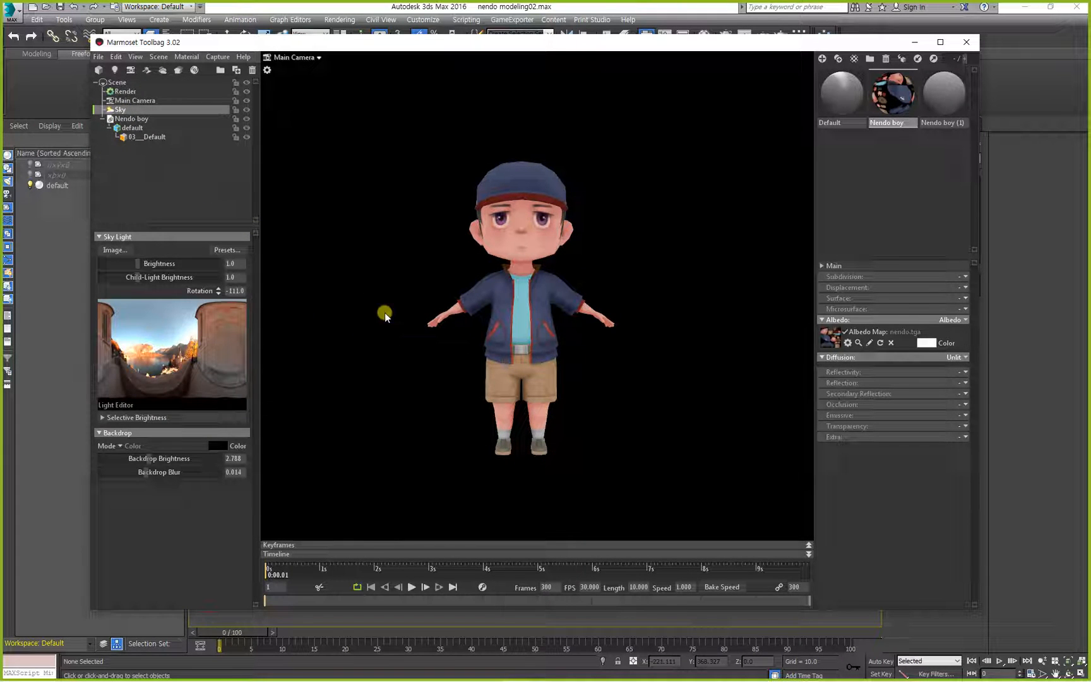
{"action": "left_click", "coordinate": [125, 92]}
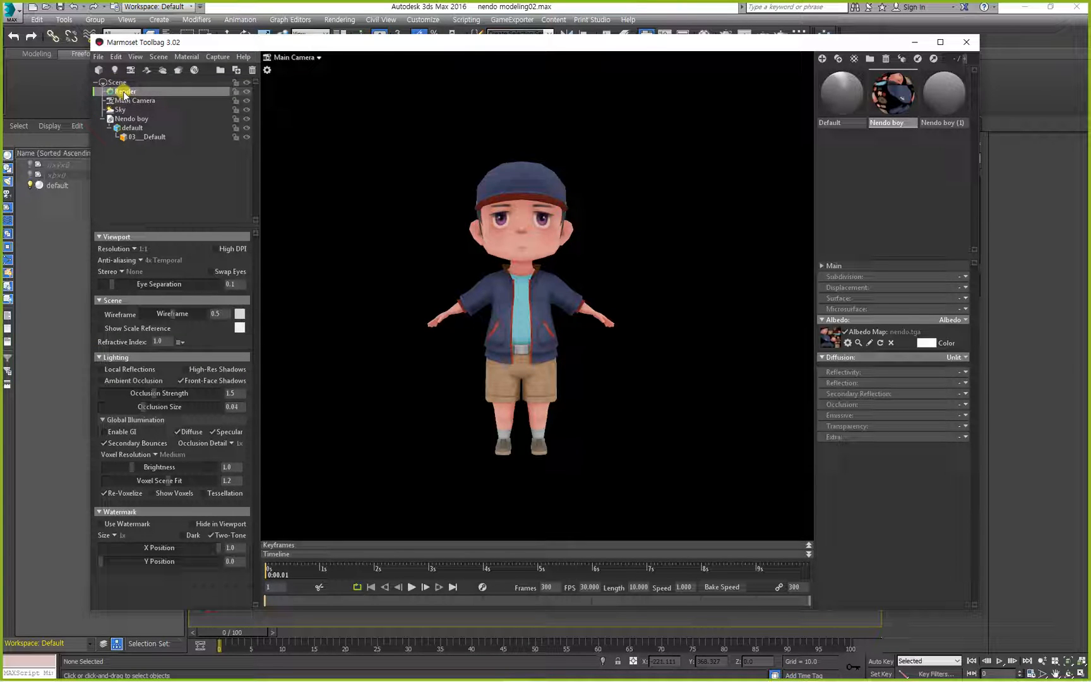
{"action": "left_click", "coordinate": [128, 98]}
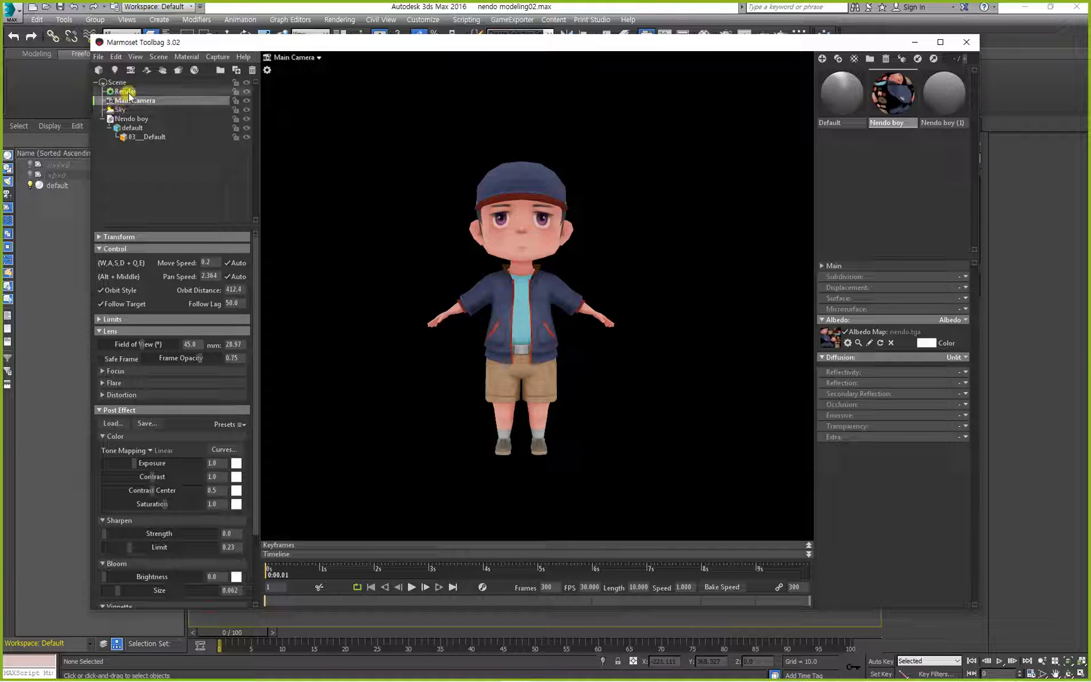
{"action": "left_click", "coordinate": [129, 92]}
{"action": "left_click_drag", "start_coordinate": [379, 242], "coordinate": [344, 304], "text": "alt"}
Change the Sky's backdrop color to dark brown 362c22.
{"action": "left_click", "coordinate": [118, 114]}
{"action": "left_click", "coordinate": [219, 445]}
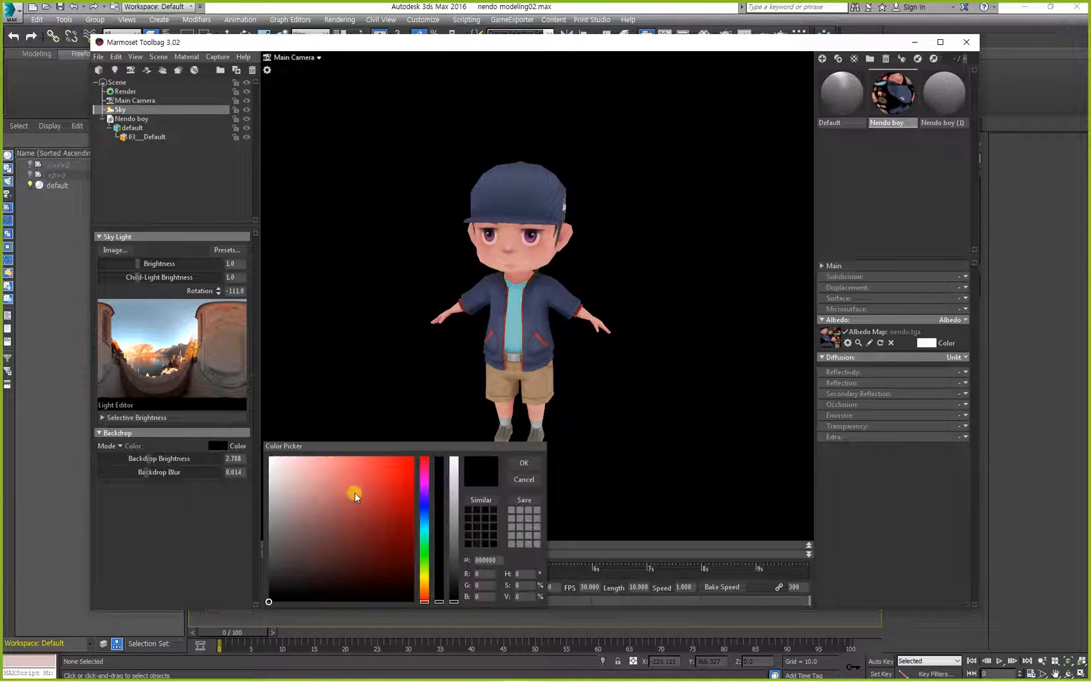
{"action": "mouse_move", "coordinate": [330, 533]}
{"action": "left_mouse_down"}
{"action": "mouse_move", "coordinate": [285, 554]}
{"action": "mouse_move", "coordinate": [302, 542]}
{"action": "mouse_move", "coordinate": [298, 551]}
{"action": "left_mouse_up"}
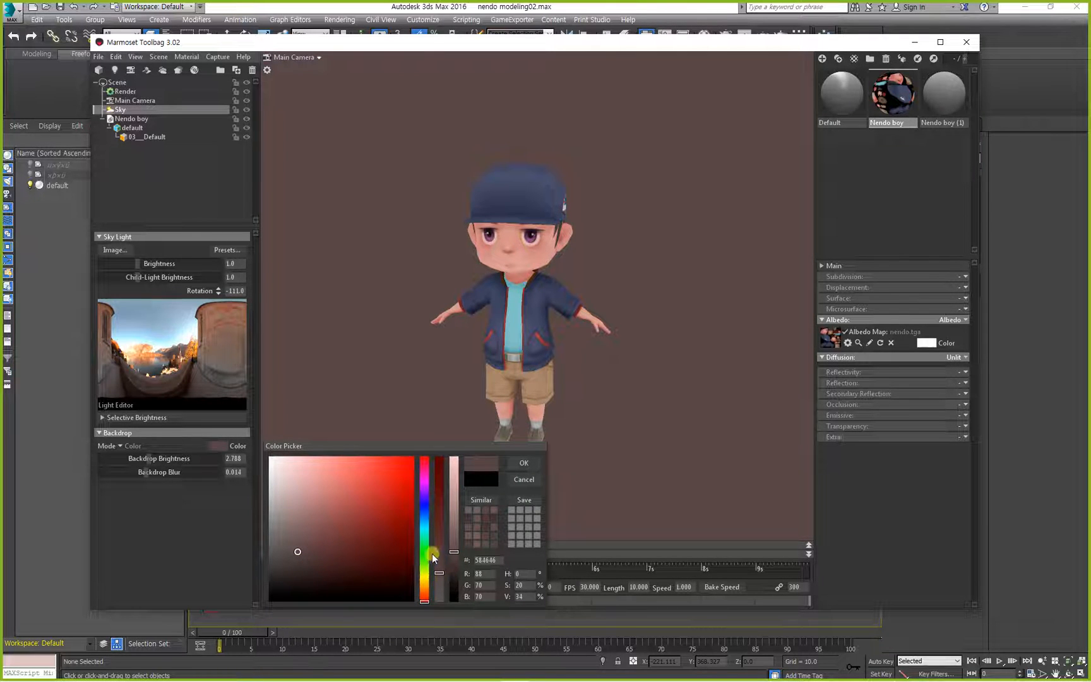
{"action": "left_click_drag", "start_coordinate": [432, 553], "coordinate": [424, 592]}
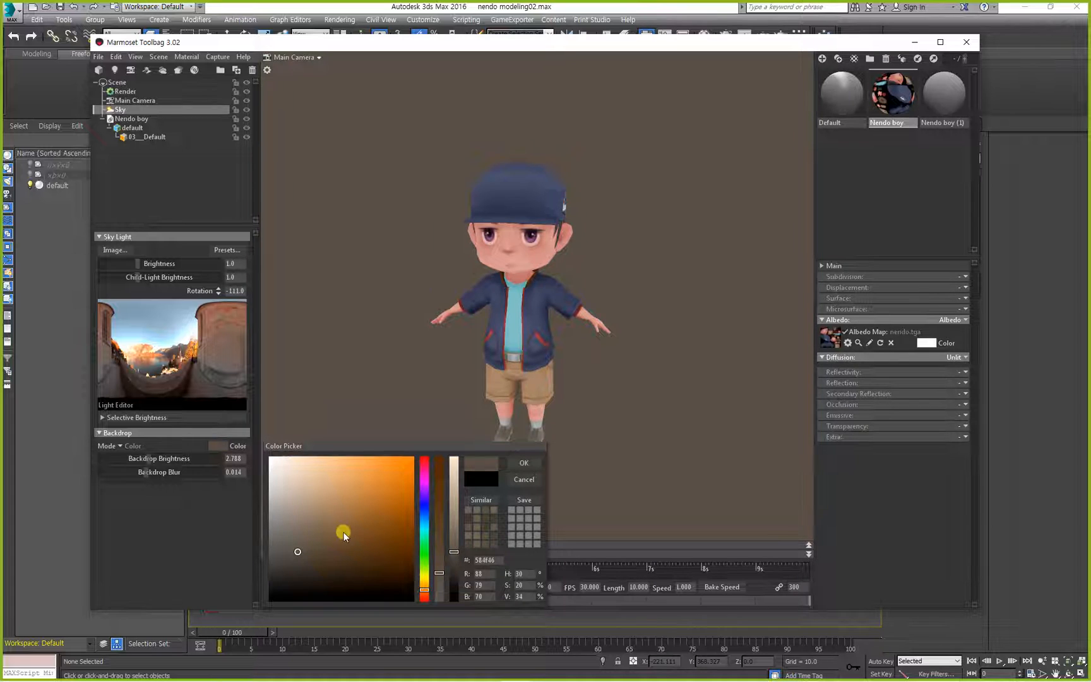
{"action": "mouse_move", "coordinate": [344, 534]}
{"action": "left_mouse_down"}
{"action": "mouse_move", "coordinate": [365, 528]}
{"action": "mouse_move", "coordinate": [321, 572]}
{"action": "left_mouse_up"}
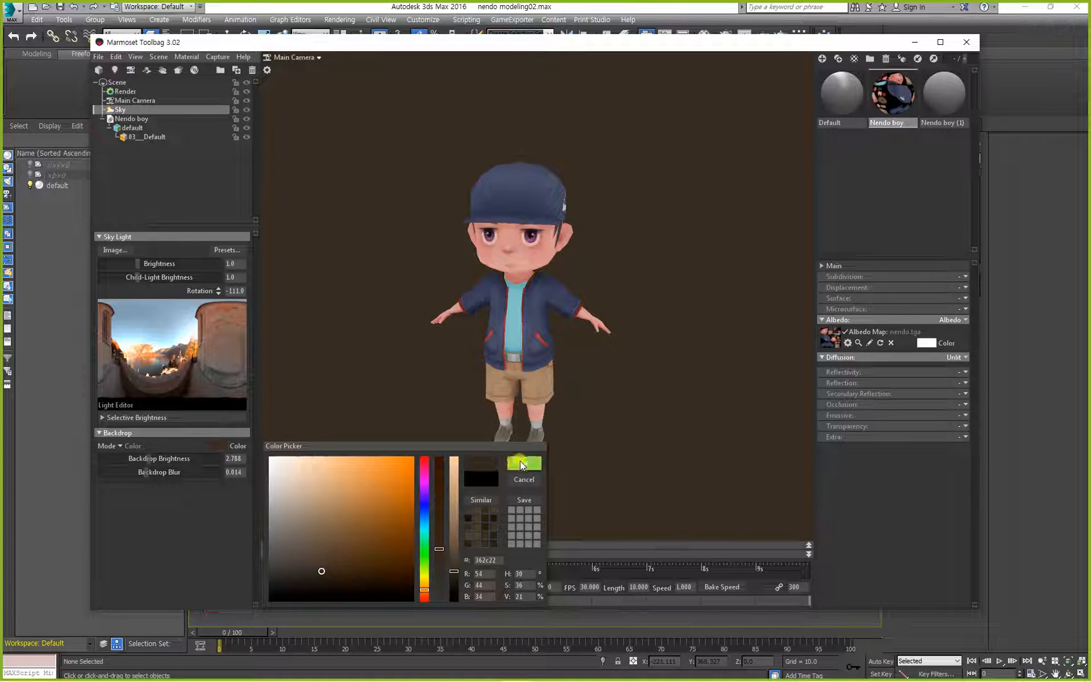
{"action": "left_click", "coordinate": [521, 466]}
{"action": "left_click_drag", "start_coordinate": [472, 452], "coordinate": [461, 422]}
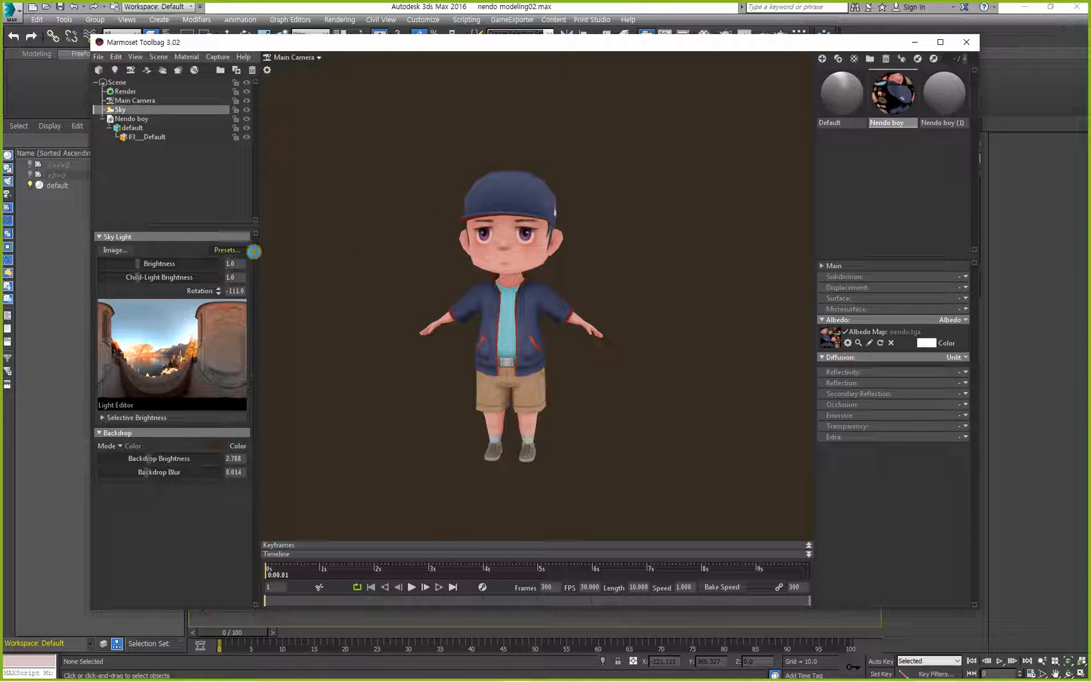
Try out sky presets such as Canada Glacier, Ennis House, Desert Road, Hedge Row, Evening Clouds, Garage and Graca Cathedral.
{"action": "left_click", "coordinate": [231, 250]}
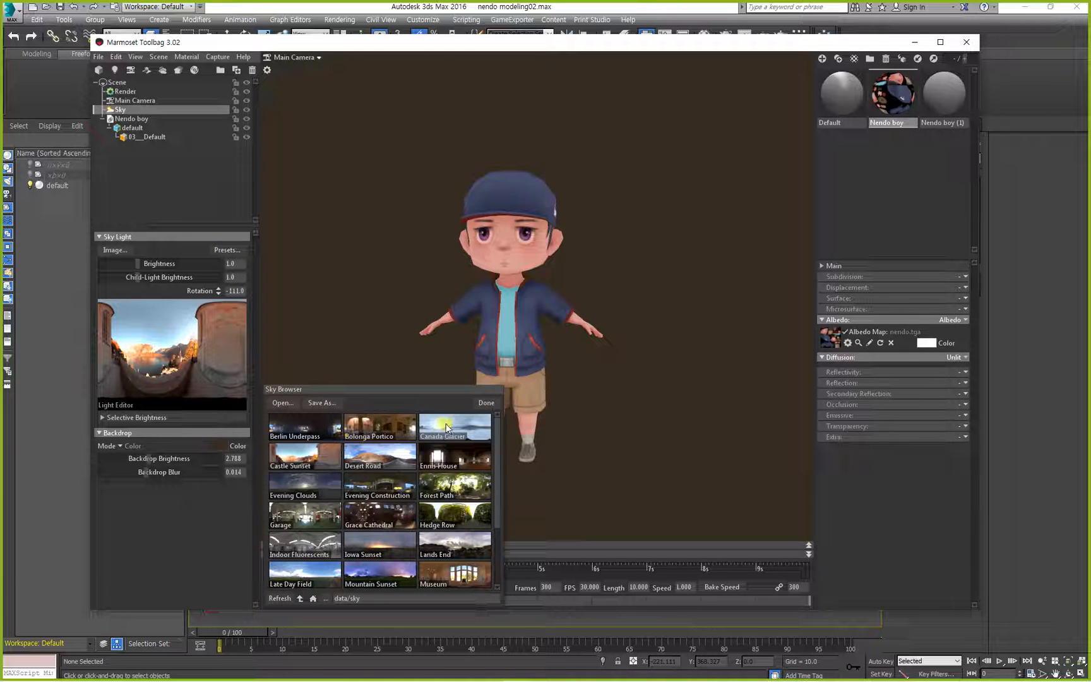
{"action": "left_click", "coordinate": [446, 425]}
{"action": "left_click", "coordinate": [441, 457]}
{"action": "left_click", "coordinate": [377, 460]}
{"action": "left_click", "coordinate": [278, 454]}
{"action": "left_click", "coordinate": [455, 514]}
{"action": "left_click", "coordinate": [378, 512]}
{"action": "left_click", "coordinate": [304, 486]}
{"action": "left_click", "coordinate": [309, 523]}
{"action": "left_click", "coordinate": [367, 517]}
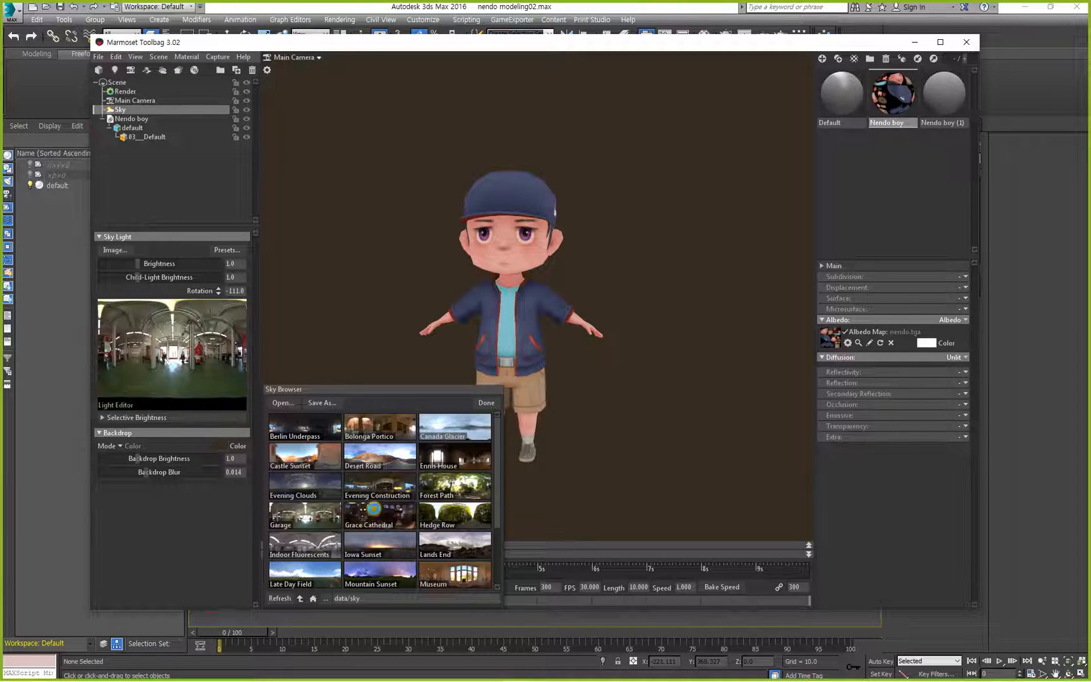
Try further sky presets, including Evening Construction and Bolonga Portico, then apply Castle Sunset and close the sky browser.
{"action": "left_click", "coordinate": [380, 486]}
{"action": "left_click", "coordinate": [387, 457]}
{"action": "left_click", "coordinate": [316, 457]}
{"action": "left_click", "coordinate": [399, 455]}
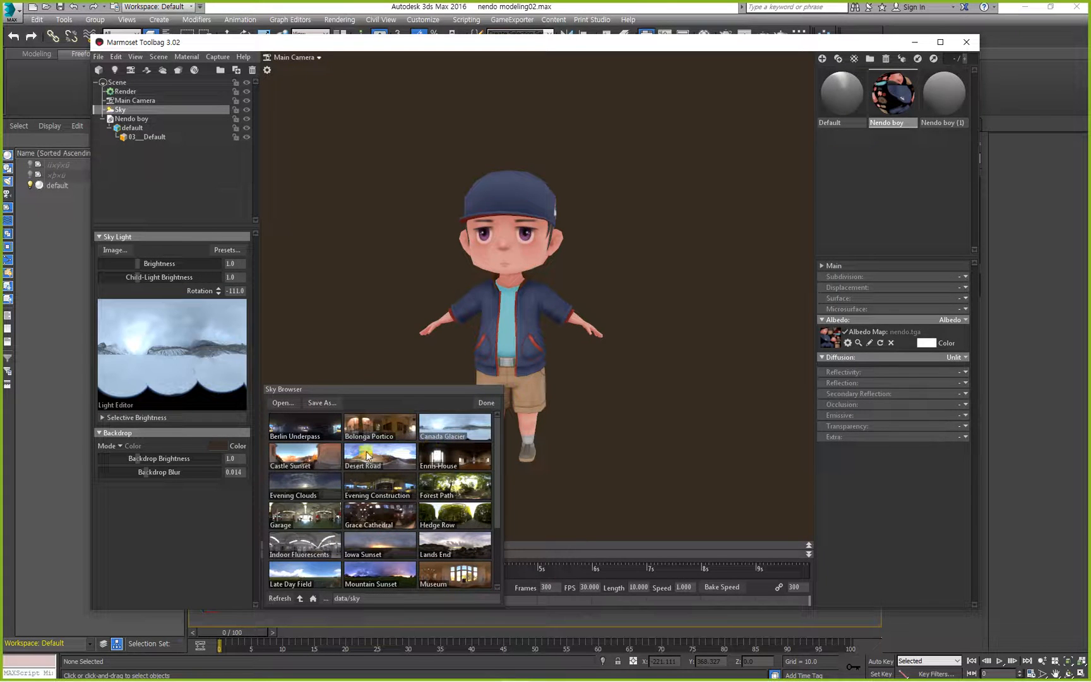
{"action": "left_click", "coordinate": [372, 427]}
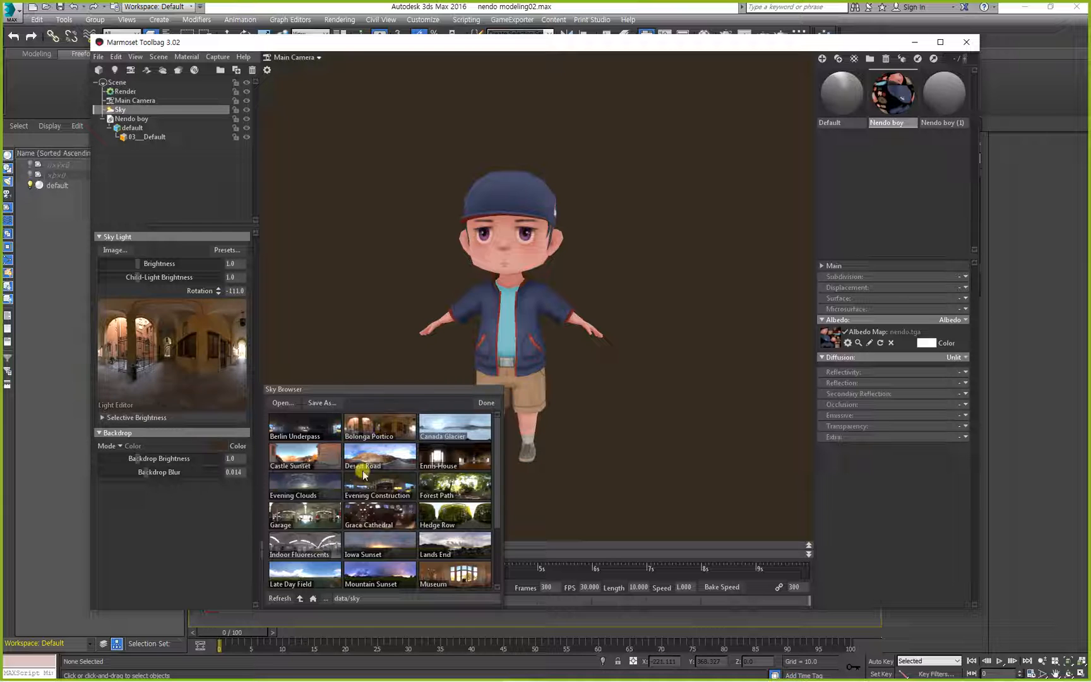
{"action": "left_click", "coordinate": [401, 524]}
{"action": "left_click", "coordinate": [310, 459]}
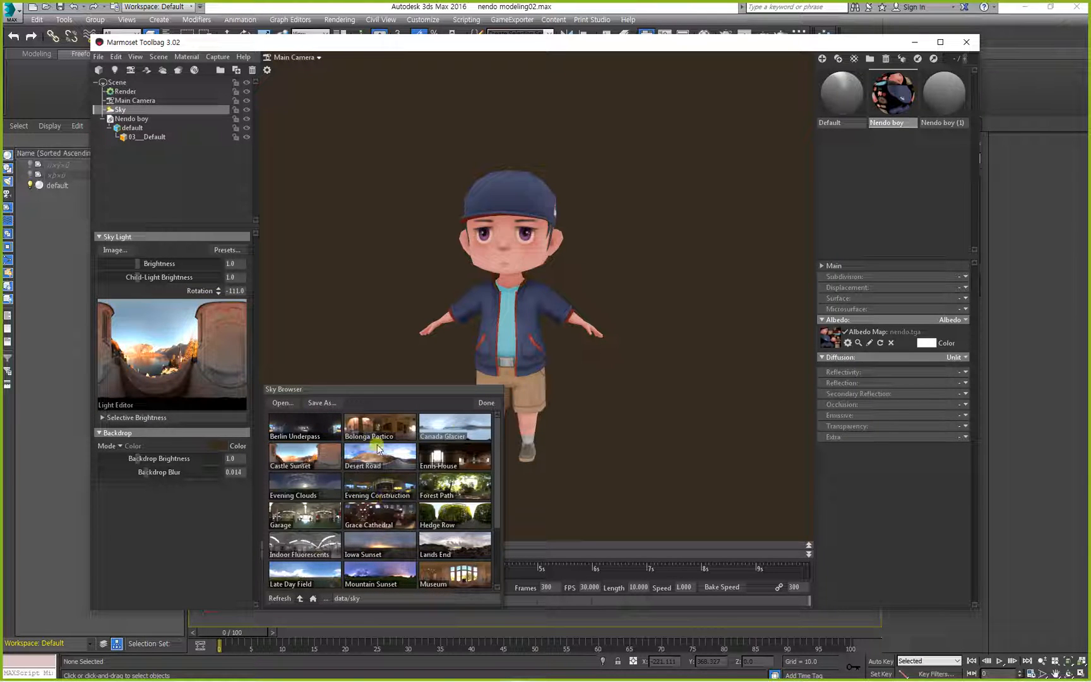
{"action": "left_click", "coordinate": [490, 404]}
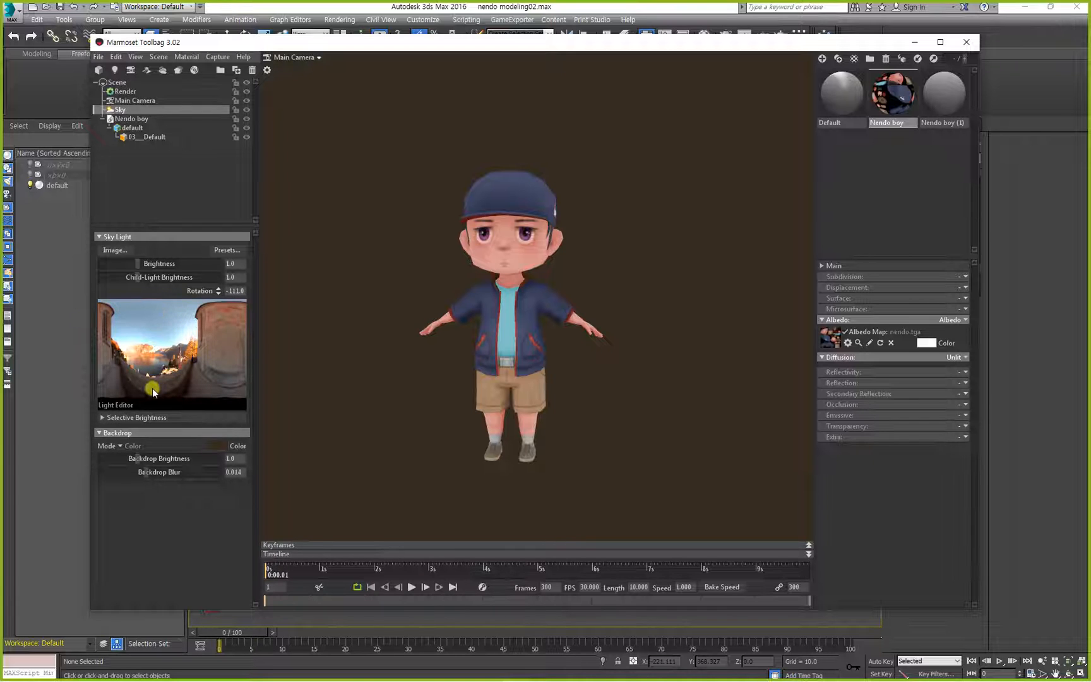
Add a child light in the bright sky area of the Castle Sunset preview, adjust its position, and select the light.
{"action": "left_click", "coordinate": [189, 330]}
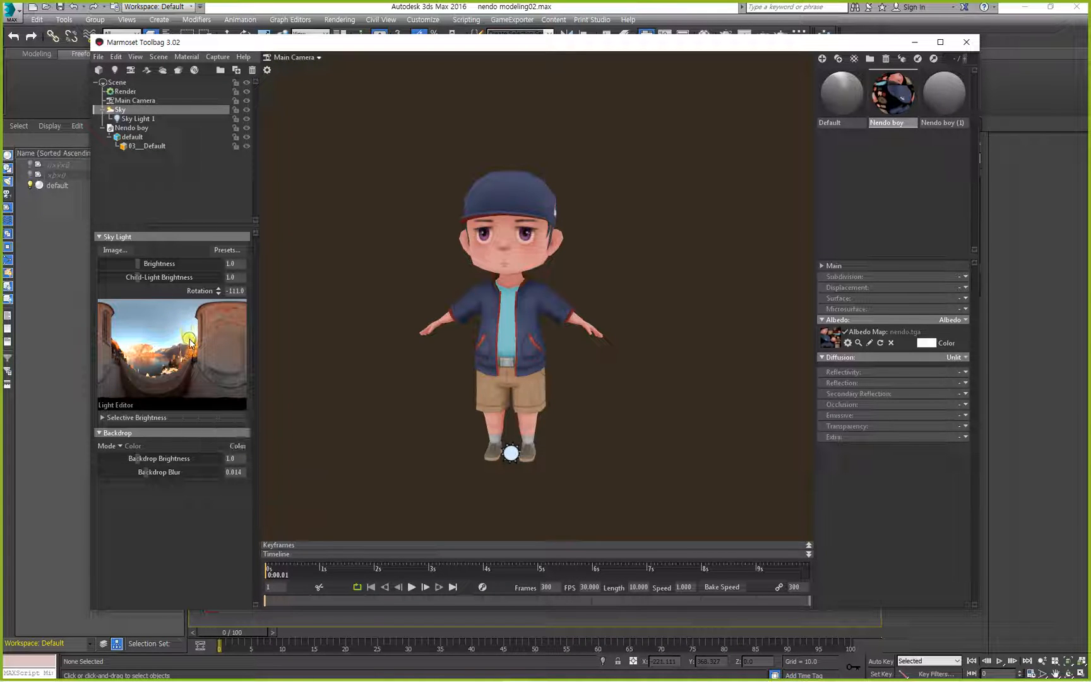
{"action": "mouse_move", "coordinate": [181, 322]}
{"action": "left_mouse_down"}
{"action": "mouse_move", "coordinate": [169, 317]}
{"action": "mouse_move", "coordinate": [195, 339]}
{"action": "left_mouse_up"}
{"action": "mouse_move", "coordinate": [195, 336]}
{"action": "left_mouse_down"}
{"action": "mouse_move", "coordinate": [165, 327]}
{"action": "mouse_move", "coordinate": [183, 333]}
{"action": "left_mouse_up"}
{"action": "left_click", "coordinate": [510, 453]}
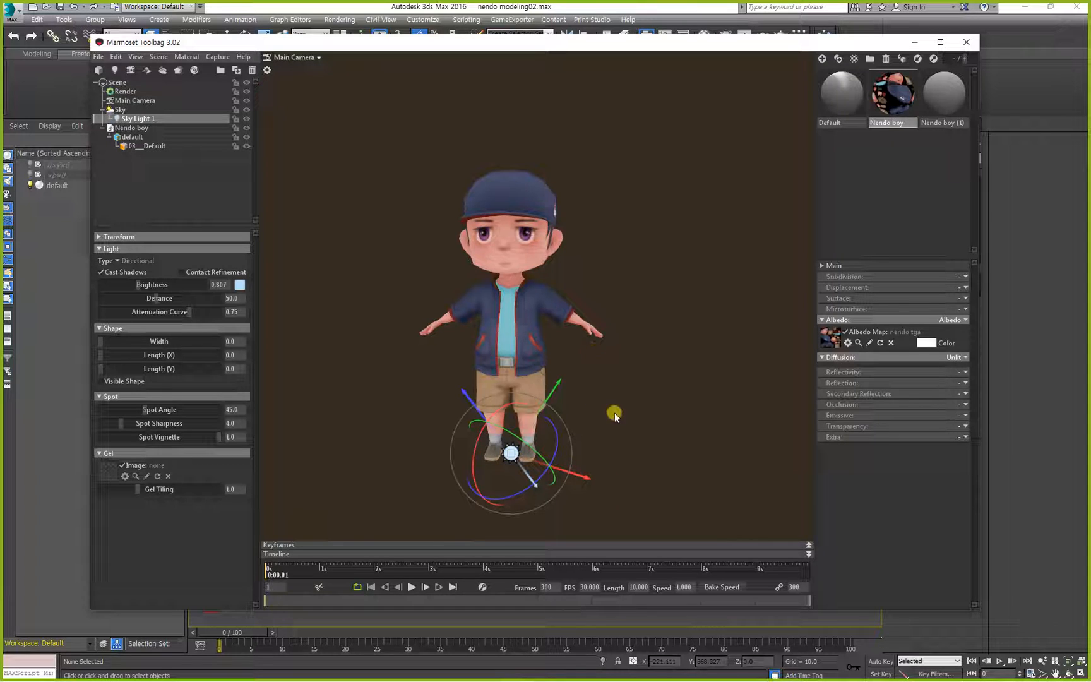
Set the Nendo boy material's diffusion to Lambertian.
{"action": "left_click", "coordinate": [957, 358]}
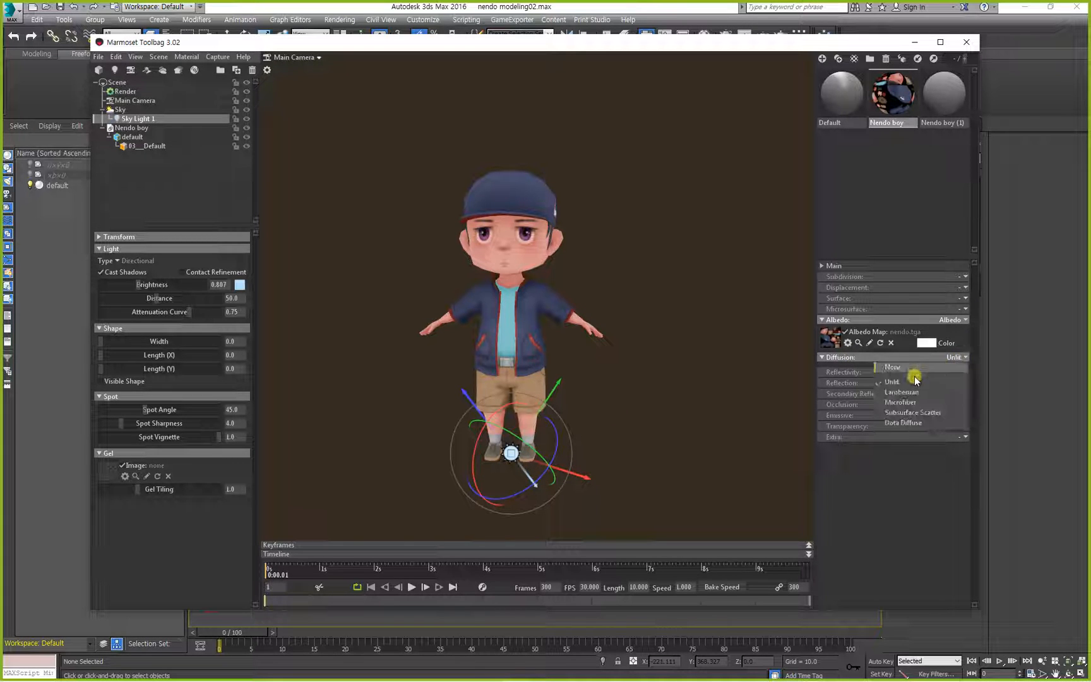
{"action": "left_click", "coordinate": [902, 392]}
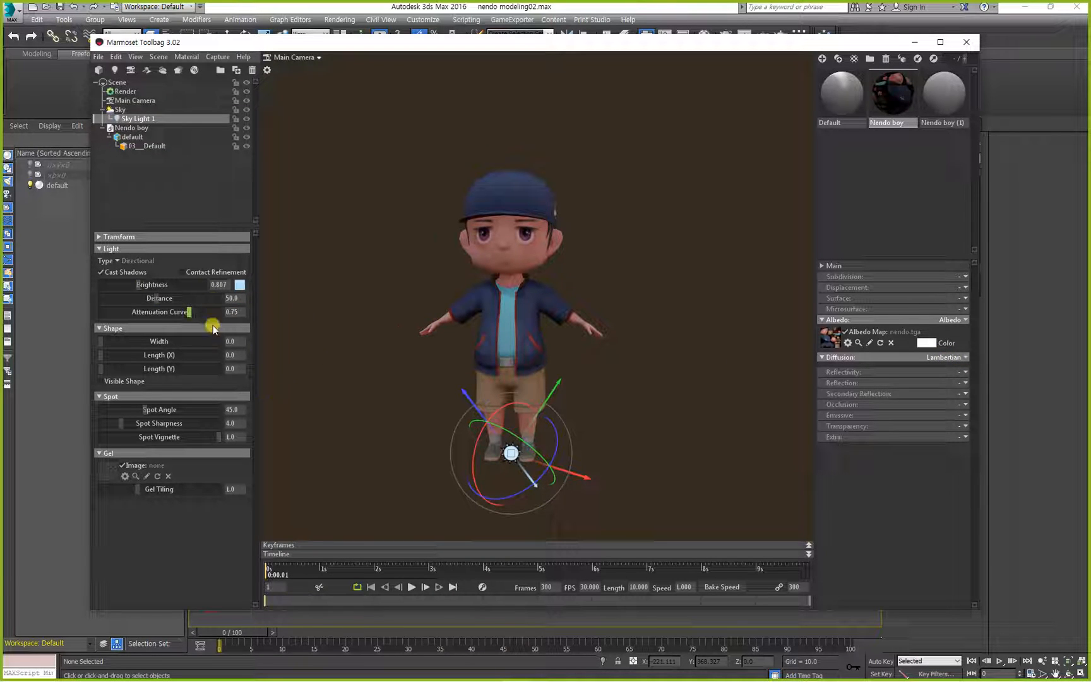
Rotate the sky light to illuminate the character's front and set its brightness to 7.798, distance to 60.13 and attenuation curve to 0.682.
{"action": "left_click_drag", "start_coordinate": [136, 285], "coordinate": [162, 293]}
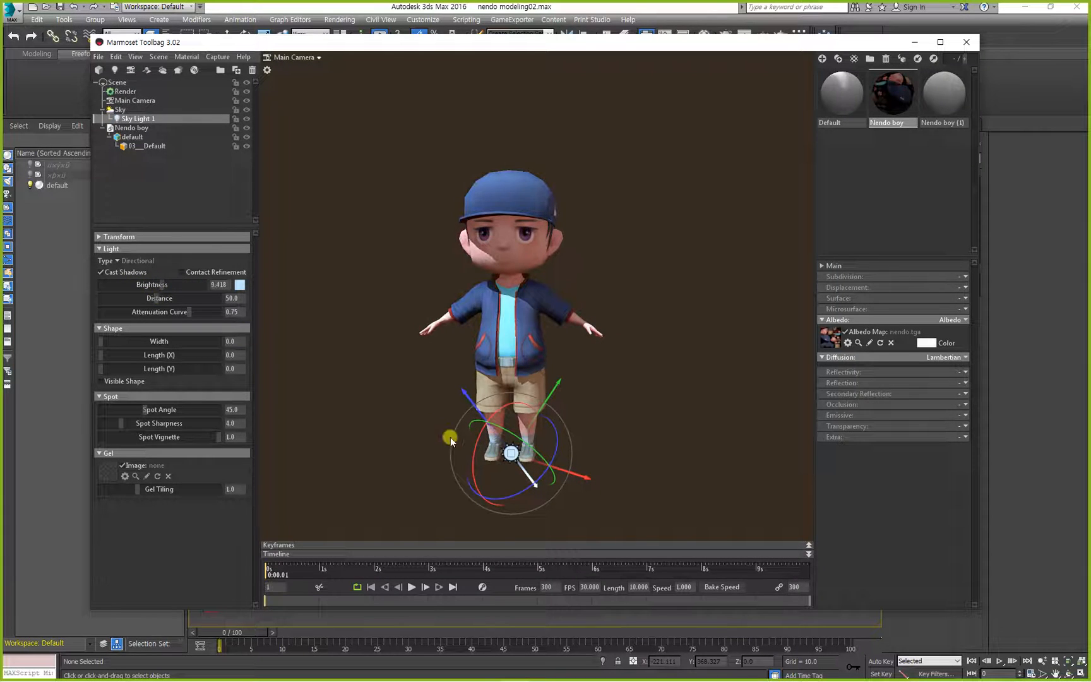
{"action": "left_click_drag", "start_coordinate": [569, 469], "coordinate": [504, 419]}
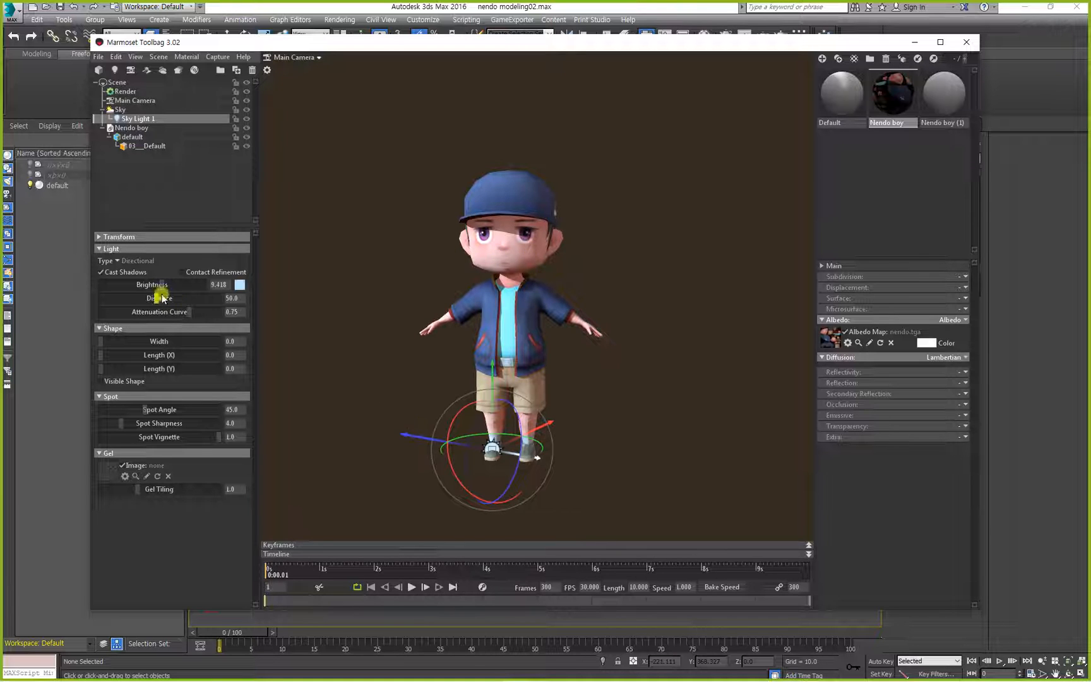
{"action": "left_click_drag", "start_coordinate": [163, 282], "coordinate": [180, 311]}
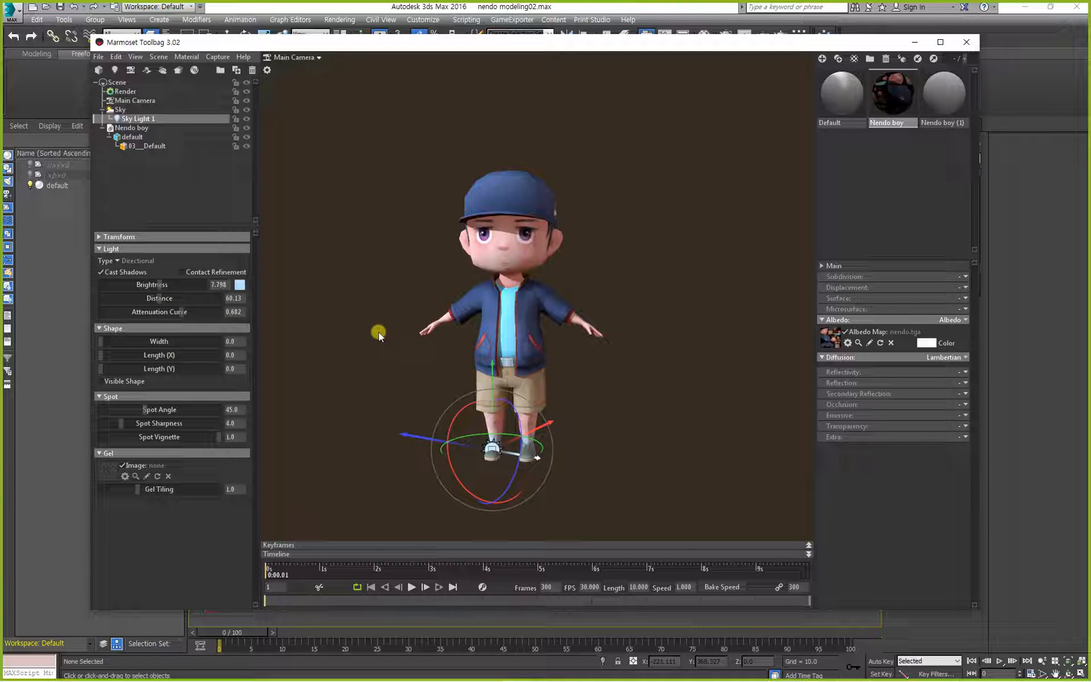
Examine the shading and shadow edges on the character's jacket and shorts from close up and different angles.
{"action": "left_click_drag", "start_coordinate": [394, 353], "coordinate": [565, 345]}
{"action": "right_click_drag", "start_coordinate": [564, 346], "coordinate": [477, 433]}
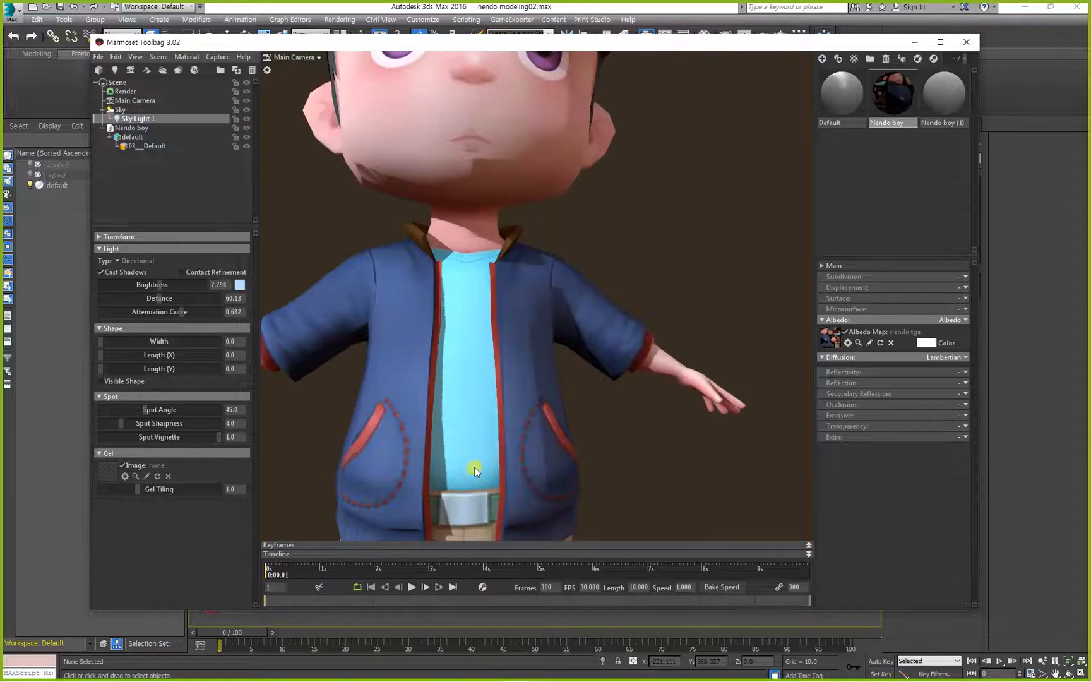
{"action": "left_click_drag", "start_coordinate": [477, 433], "coordinate": [419, 452]}
{"action": "middle_click_drag", "start_coordinate": [419, 453], "coordinate": [468, 352]}
{"action": "left_click_drag", "start_coordinate": [444, 374], "coordinate": [458, 369]}
{"action": "right_click_drag", "start_coordinate": [457, 369], "coordinate": [408, 411]}
{"action": "middle_click_drag", "start_coordinate": [408, 411], "coordinate": [454, 344]}
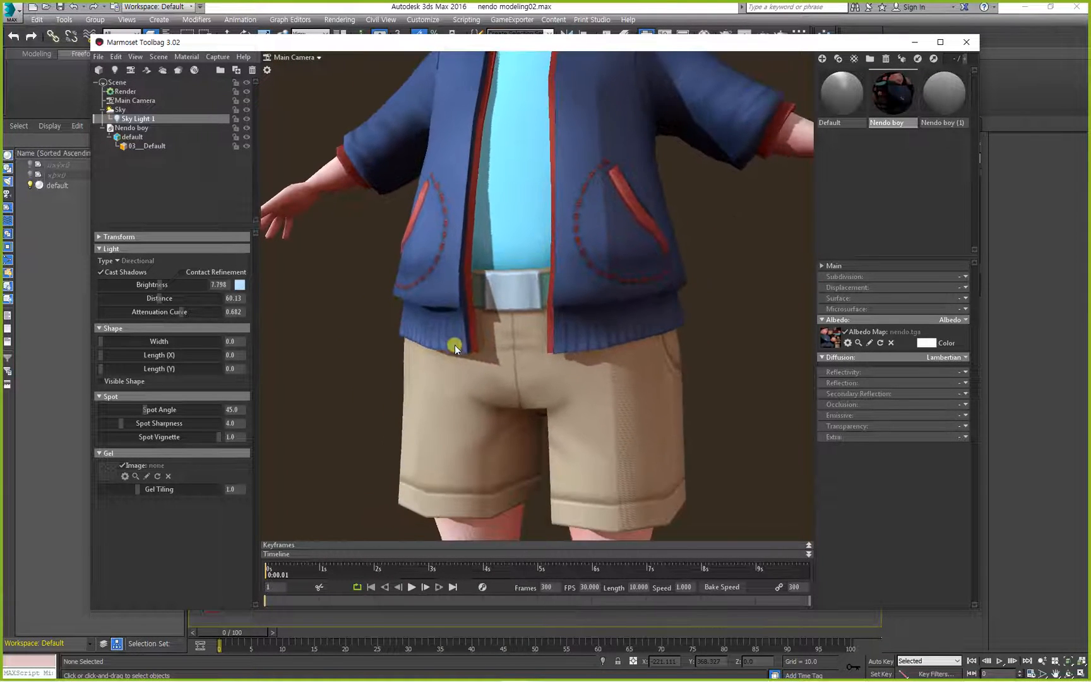
{"action": "left_click_drag", "start_coordinate": [455, 344], "coordinate": [491, 288]}
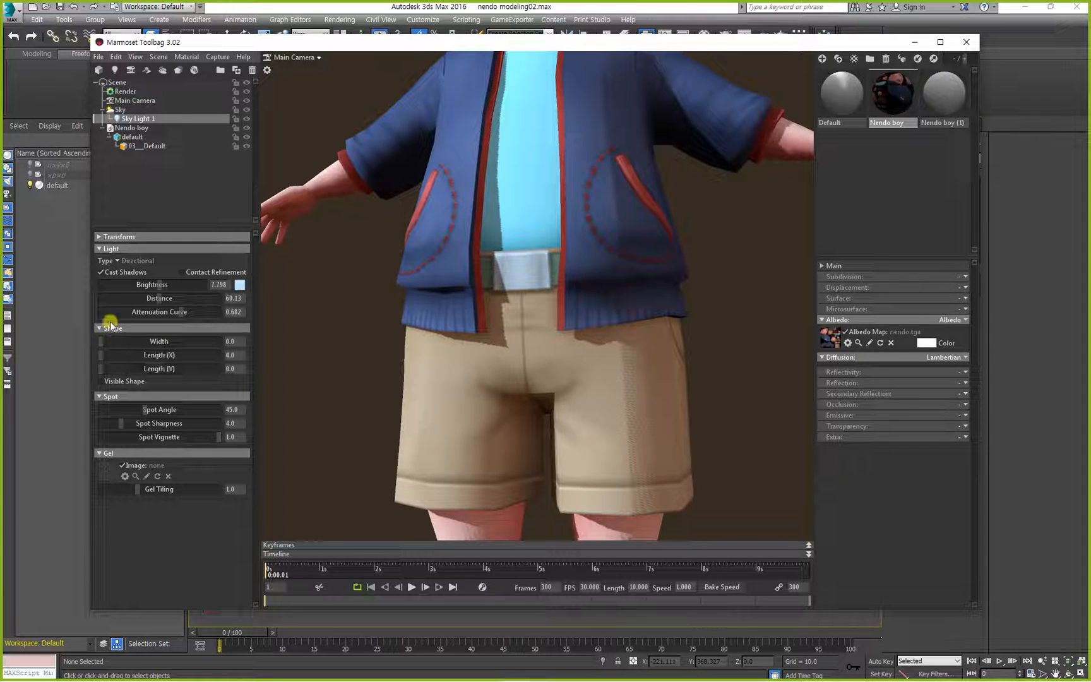
Set the sky light's shape to width 19.05, length X 6.473 and length Y 12.82, and inspect the character's shadows.
{"action": "mouse_move", "coordinate": [107, 341]}
{"action": "left_mouse_down"}
{"action": "mouse_move", "coordinate": [116, 341]}
{"action": "mouse_move", "coordinate": [97, 341]}
{"action": "left_mouse_up"}
{"action": "mouse_move", "coordinate": [104, 339]}
{"action": "left_mouse_down"}
{"action": "mouse_move", "coordinate": [150, 341]}
{"action": "mouse_move", "coordinate": [130, 354]}
{"action": "mouse_move", "coordinate": [152, 354]}
{"action": "mouse_move", "coordinate": [96, 361]}
{"action": "mouse_move", "coordinate": [134, 358]}
{"action": "mouse_move", "coordinate": [120, 369]}
{"action": "mouse_move", "coordinate": [204, 370]}
{"action": "mouse_move", "coordinate": [117, 370]}
{"action": "mouse_move", "coordinate": [141, 370]}
{"action": "left_mouse_up"}
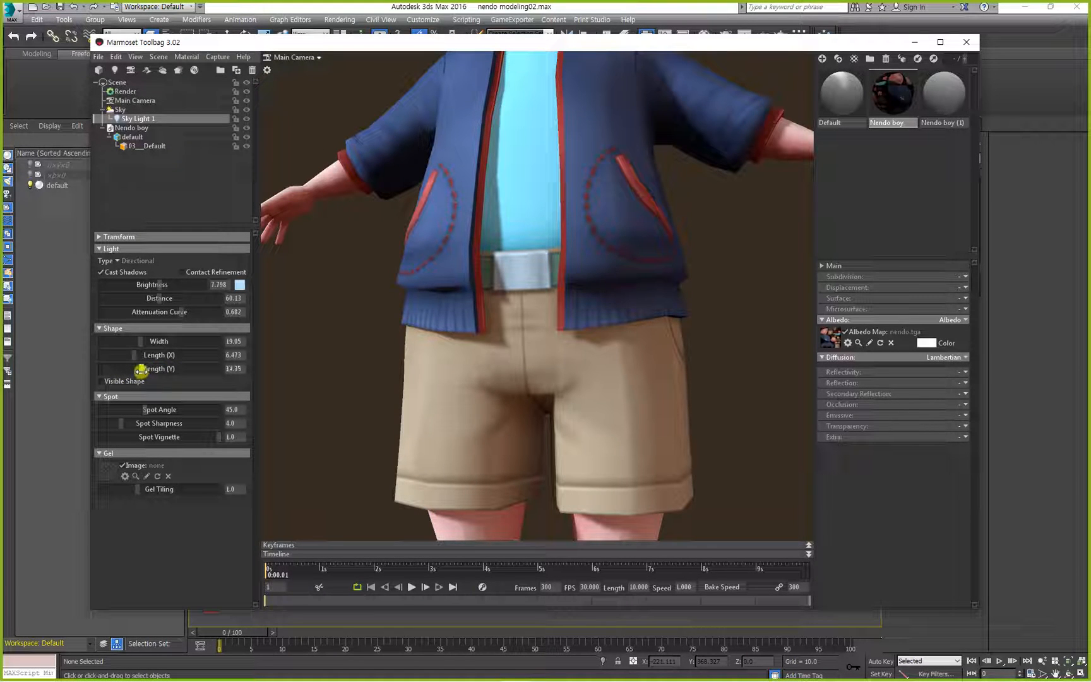
{"action": "left_click_drag", "start_coordinate": [488, 296], "coordinate": [506, 317]}
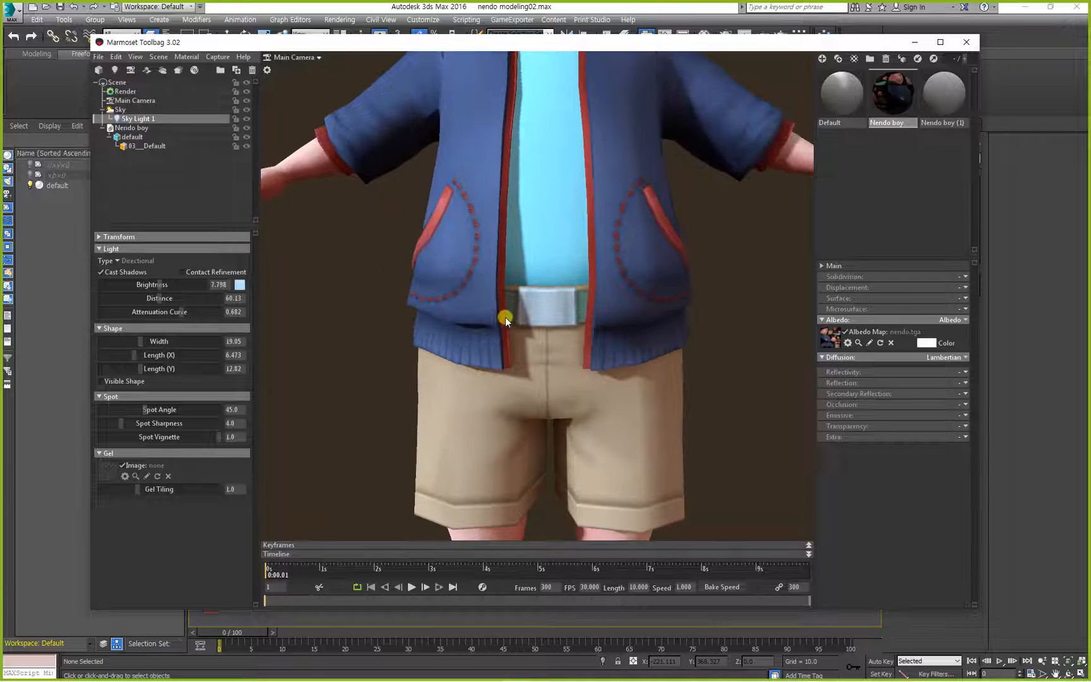
{"action": "middle_click_drag", "start_coordinate": [505, 317], "coordinate": [505, 398]}
{"action": "scroll", "coordinate": [487, 323], "scroll_direction": "down", "scroll_amount": 2}
{"action": "right_click_drag", "start_coordinate": [508, 287], "coordinate": [508, 218]}
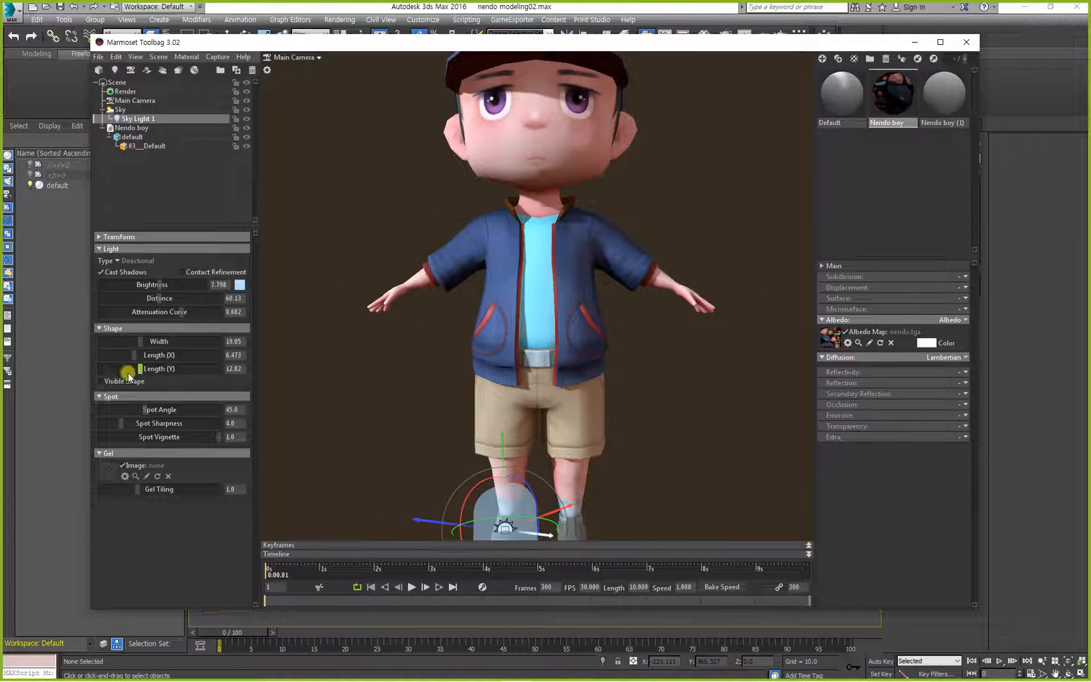
{"action": "left_click_drag", "start_coordinate": [363, 372], "coordinate": [400, 410]}
{"action": "scroll", "coordinate": [421, 429], "scroll_direction": "up", "scroll_amount": 10}
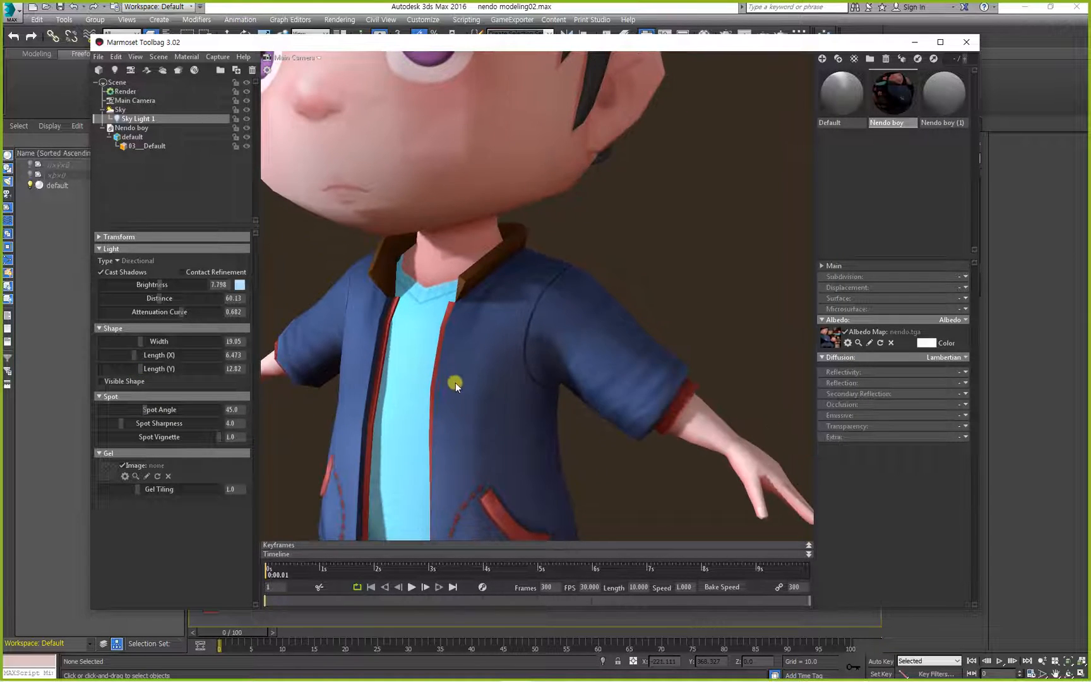
{"action": "left_click_drag", "start_coordinate": [455, 382], "coordinate": [449, 363]}
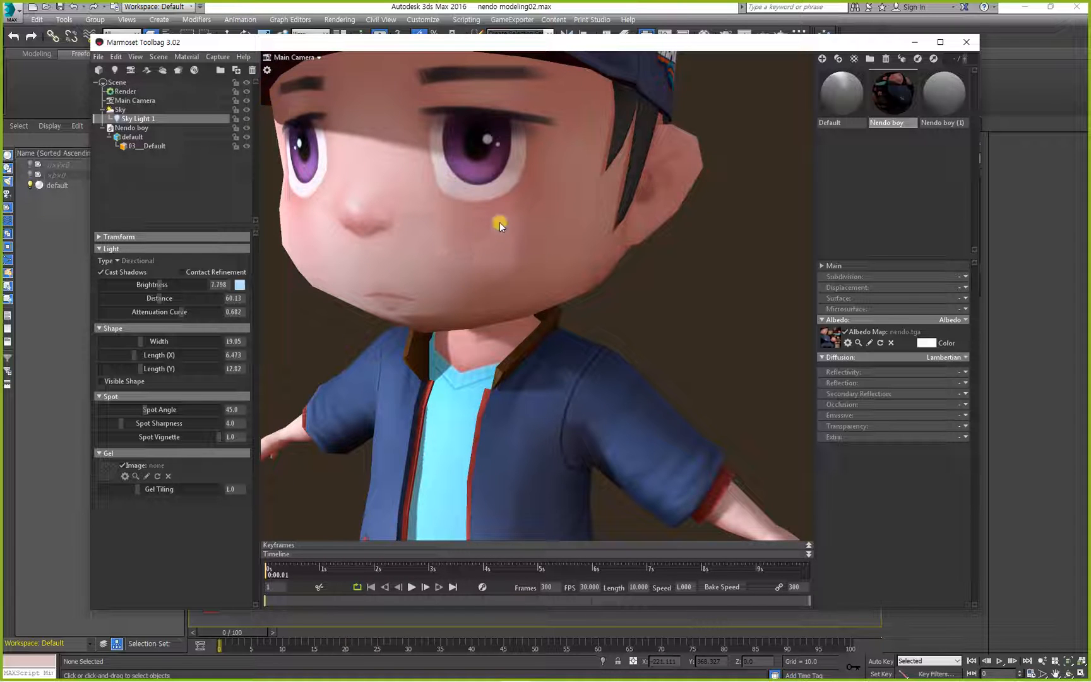
Set the sky light's spot angle to 21.34 and its shape width to 5.408.
{"action": "left_click_drag", "start_coordinate": [144, 411], "coordinate": [116, 412]}
{"action": "mouse_move", "coordinate": [140, 341]}
{"action": "left_mouse_down"}
{"action": "mouse_move", "coordinate": [159, 342]}
{"action": "mouse_move", "coordinate": [120, 344]}
{"action": "mouse_move", "coordinate": [135, 341]}
{"action": "left_mouse_up"}
{"action": "middle_click_drag", "start_coordinate": [394, 389], "coordinate": [476, 339]}
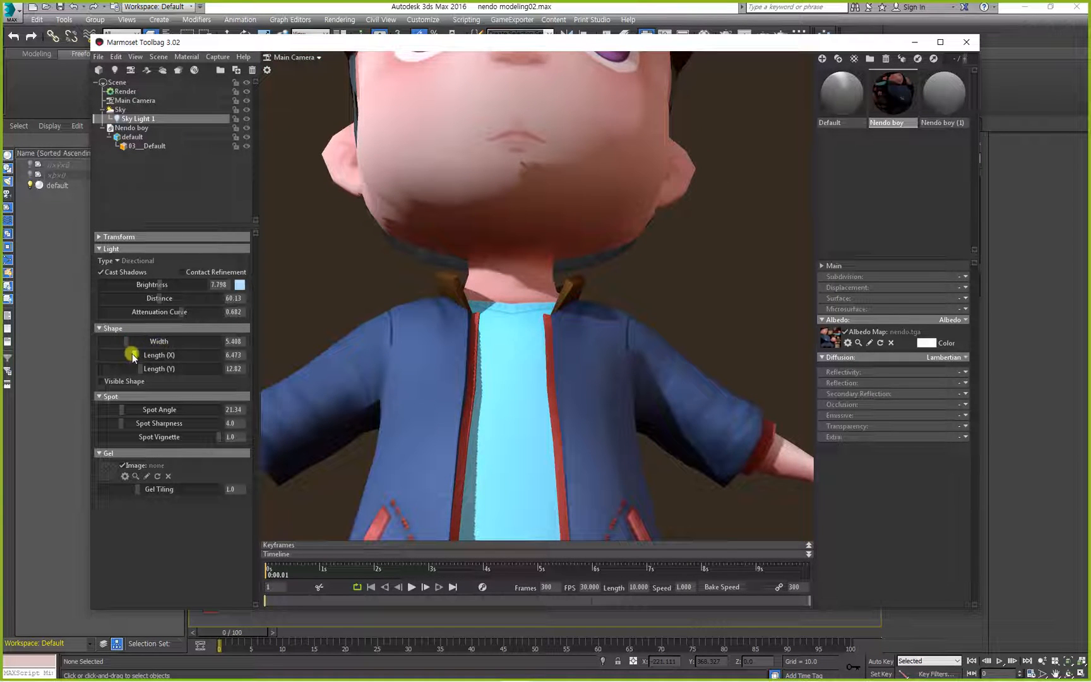
Set the sky light's shape width to 3.295, length X to 7.397 and length Y to 30.6, and check the shading.
{"action": "left_click_drag", "start_coordinate": [132, 355], "coordinate": [185, 342]}
{"action": "left_click_drag", "start_coordinate": [429, 361], "coordinate": [286, 399]}
{"action": "left_click_drag", "start_coordinate": [180, 341], "coordinate": [150, 369]}
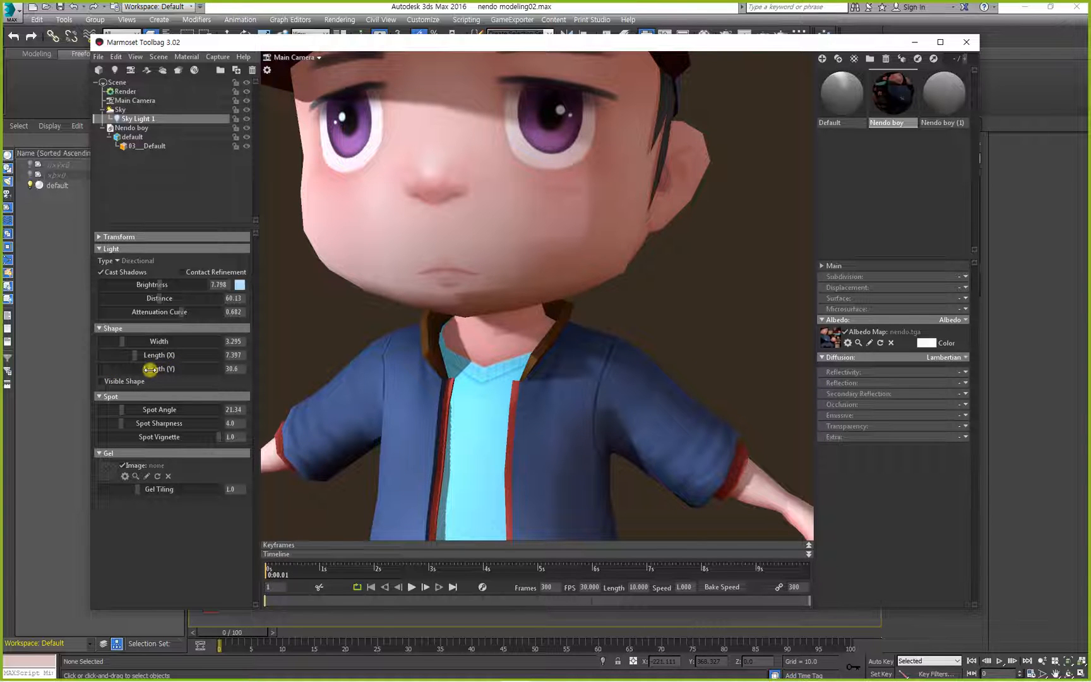
{"action": "left_click_drag", "start_coordinate": [442, 407], "coordinate": [536, 389], "text": "alt"}
{"action": "middle_click_drag", "start_coordinate": [543, 422], "coordinate": [533, 389], "text": "alt"}
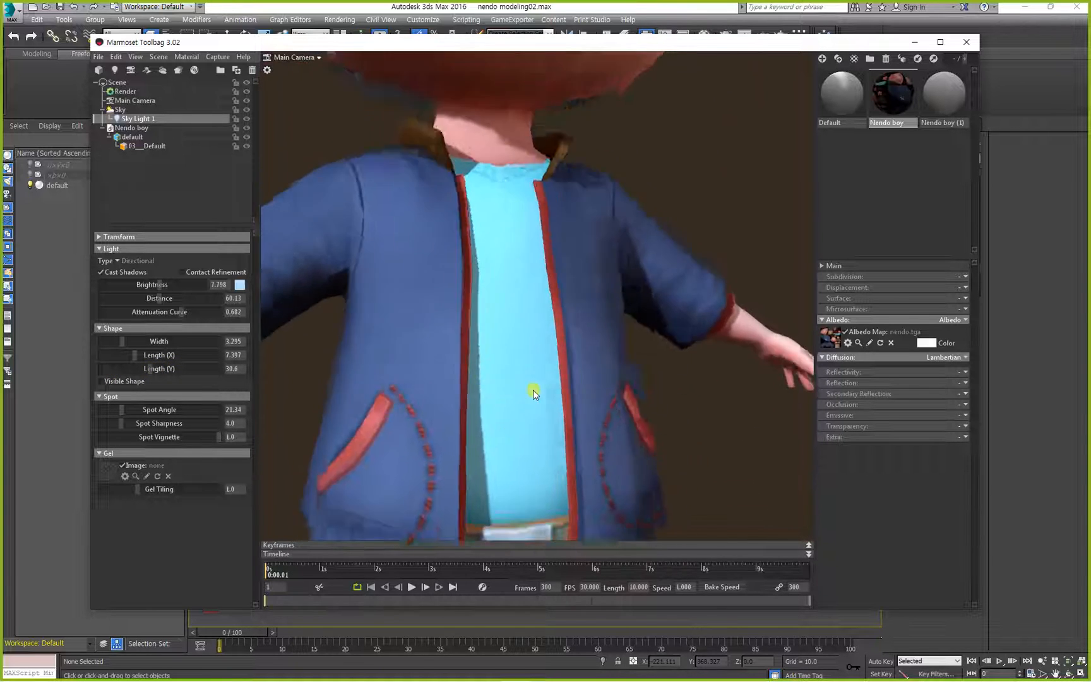
{"action": "left_click_drag", "start_coordinate": [533, 389], "coordinate": [324, 412], "text": "alt"}
{"action": "right_click_drag", "start_coordinate": [506, 391], "coordinate": [432, 386], "text": "alt"}
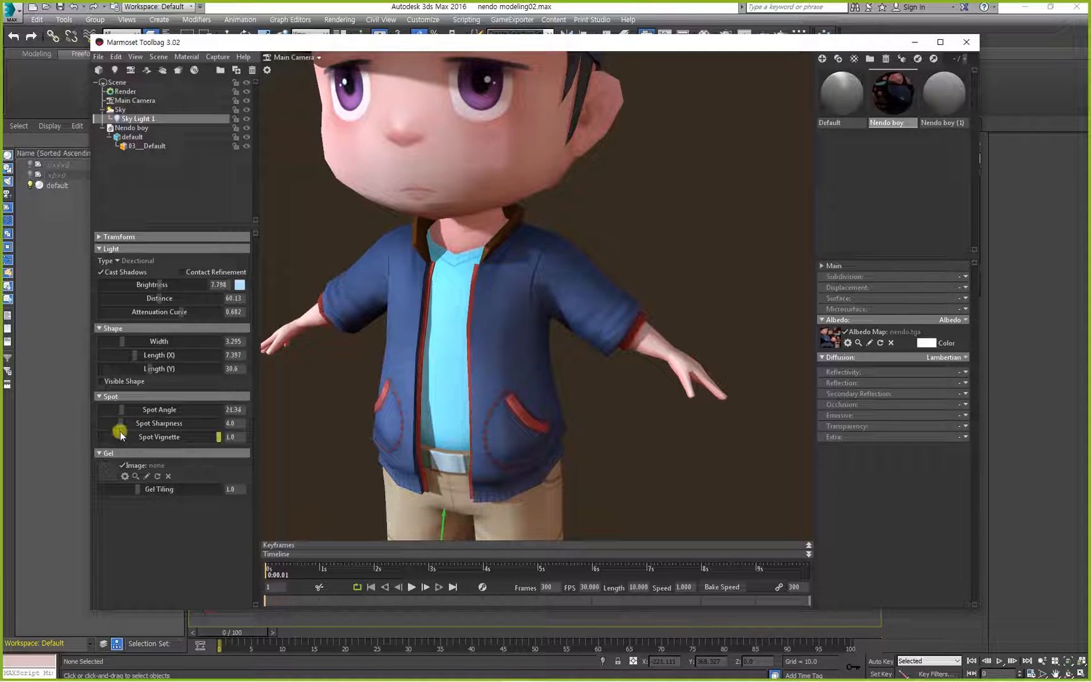
Set the sky light's spot sharpness to 3.343, spot vignette to 1.0 and gel tiling to 1.63.
{"action": "mouse_move", "coordinate": [121, 425]}
{"action": "left_mouse_down"}
{"action": "mouse_move", "coordinate": [139, 425]}
{"action": "mouse_move", "coordinate": [119, 426]}
{"action": "left_mouse_up"}
{"action": "mouse_move", "coordinate": [218, 437]}
{"action": "left_mouse_down"}
{"action": "mouse_move", "coordinate": [158, 437]}
{"action": "mouse_move", "coordinate": [221, 436]}
{"action": "left_mouse_up"}
{"action": "left_click_drag", "start_coordinate": [138, 489], "coordinate": [195, 489]}
{"action": "scroll", "coordinate": [479, 318], "scroll_direction": "down", "scroll_amount": 10}
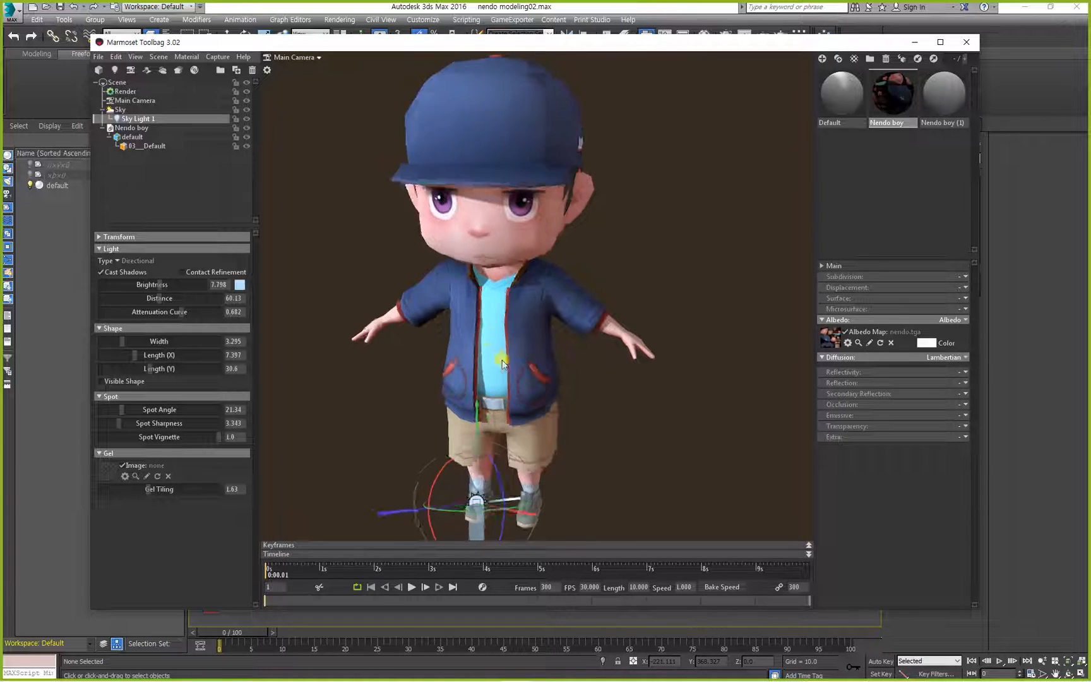
Set the sky light's position to Y 20 and Z 20.
{"action": "left_click_drag", "start_coordinate": [503, 363], "coordinate": [503, 323]}
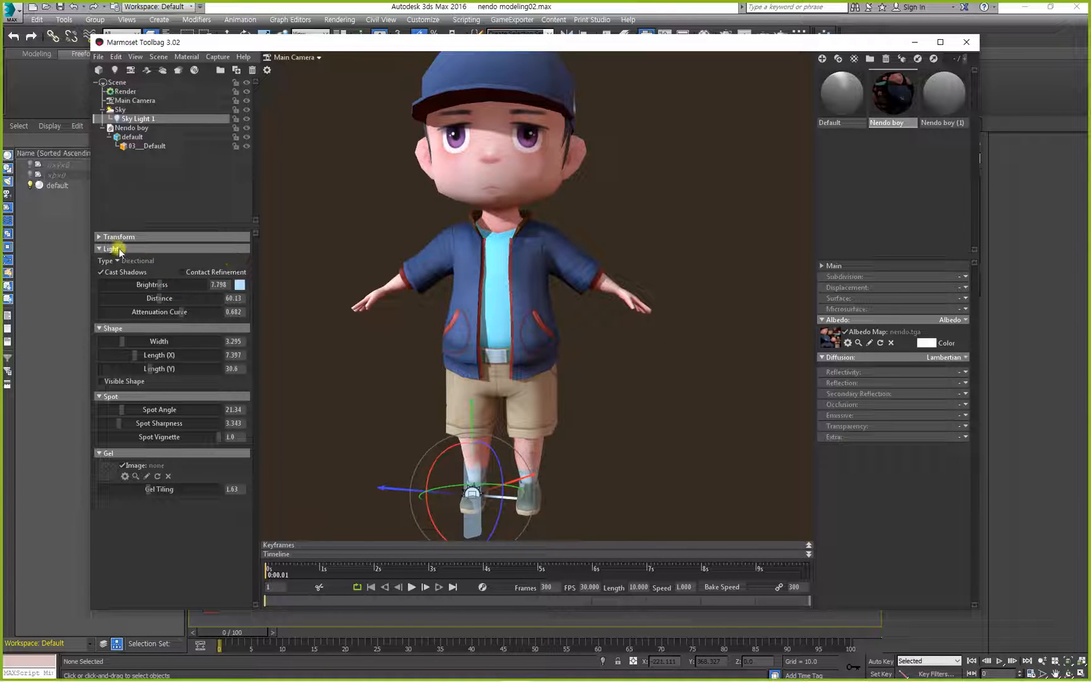
{"action": "left_click", "coordinate": [371, 450]}
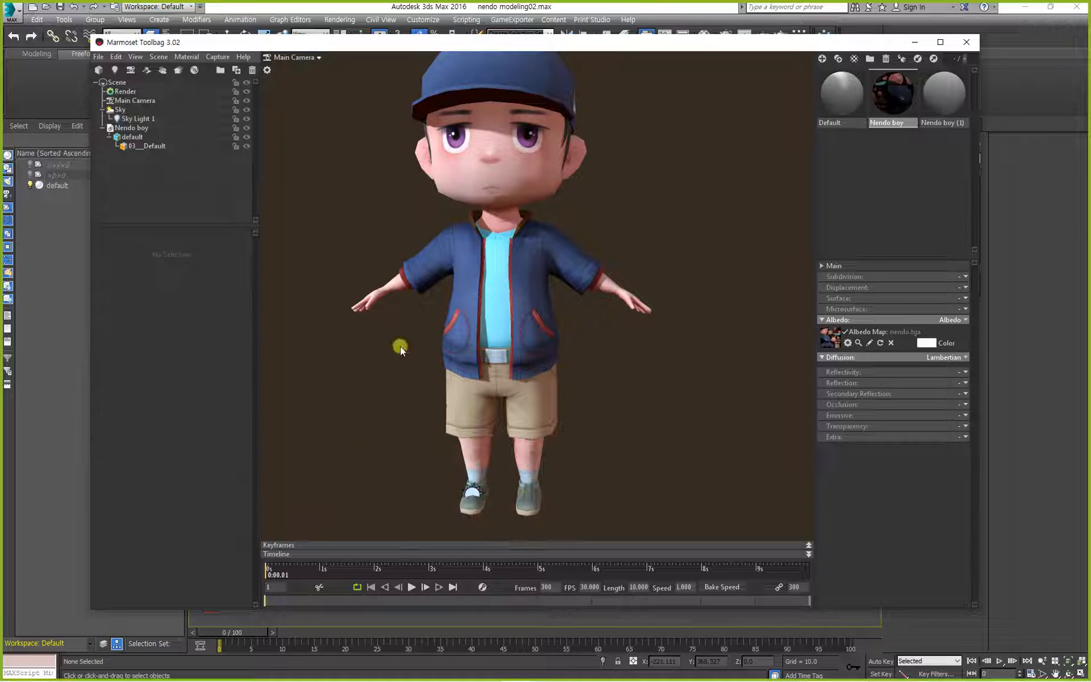
{"action": "left_click", "coordinate": [122, 110]}
{"action": "left_click", "coordinate": [133, 119]}
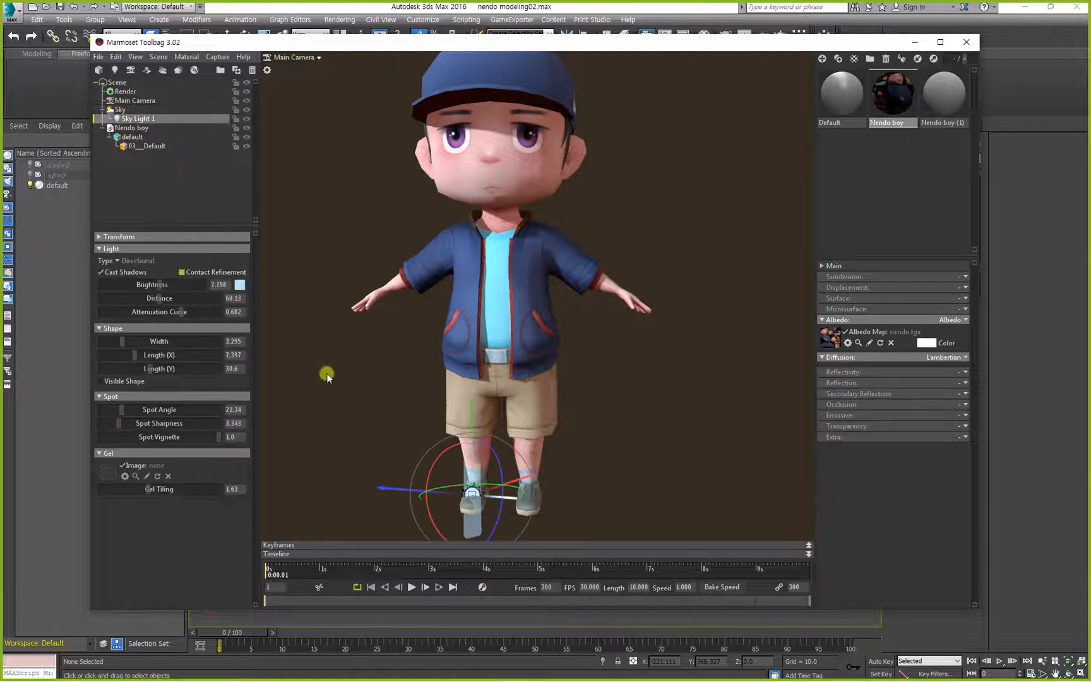
{"action": "left_click", "coordinate": [99, 238]}
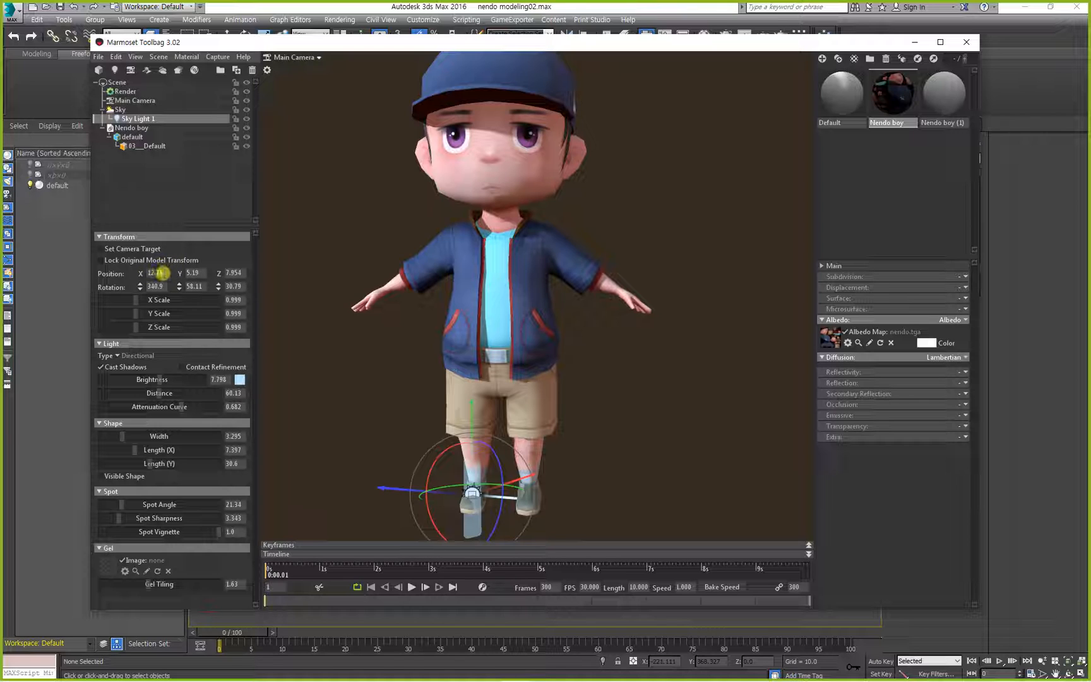
{"action": "left_click", "coordinate": [196, 273]}
{"action": "type", "text": "20"}
{"action": "key", "text": "Tab"}
{"action": "type", "text": "20"}
{"action": "key", "text": "Return"}
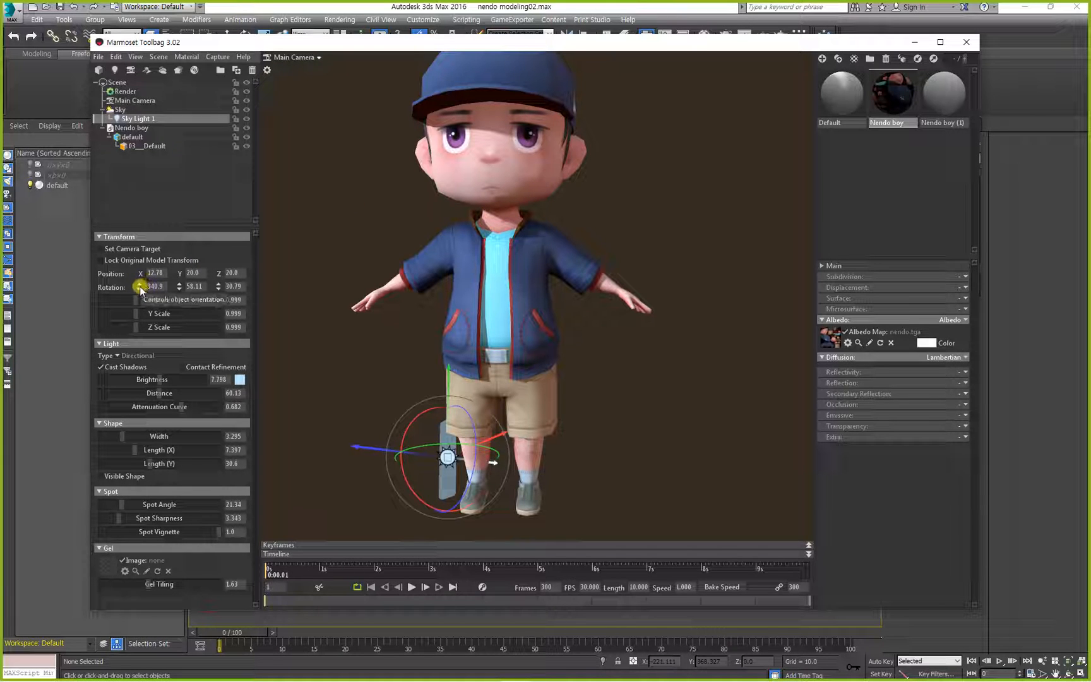
Rotate the sky light to about X 335.7, Y 116.3 and Z 180.4, and inspect the character's shading from several angles.
{"action": "left_click_drag", "start_coordinate": [140, 286], "coordinate": [219, 274]}
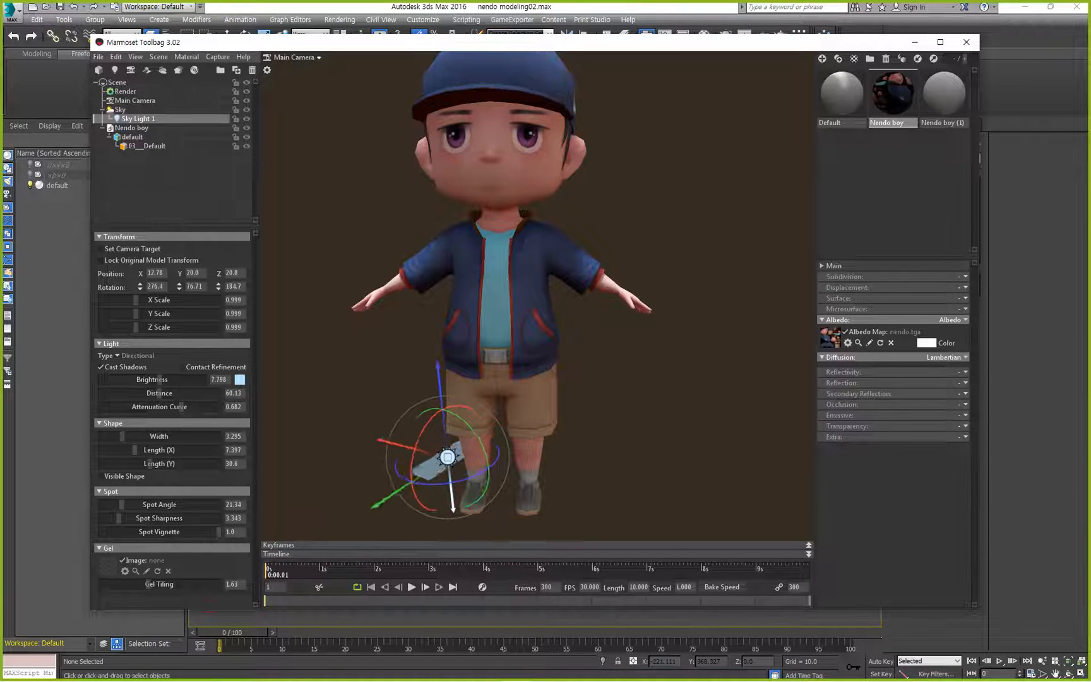
{"action": "left_click_drag", "start_coordinate": [139, 286], "coordinate": [140, 272]}
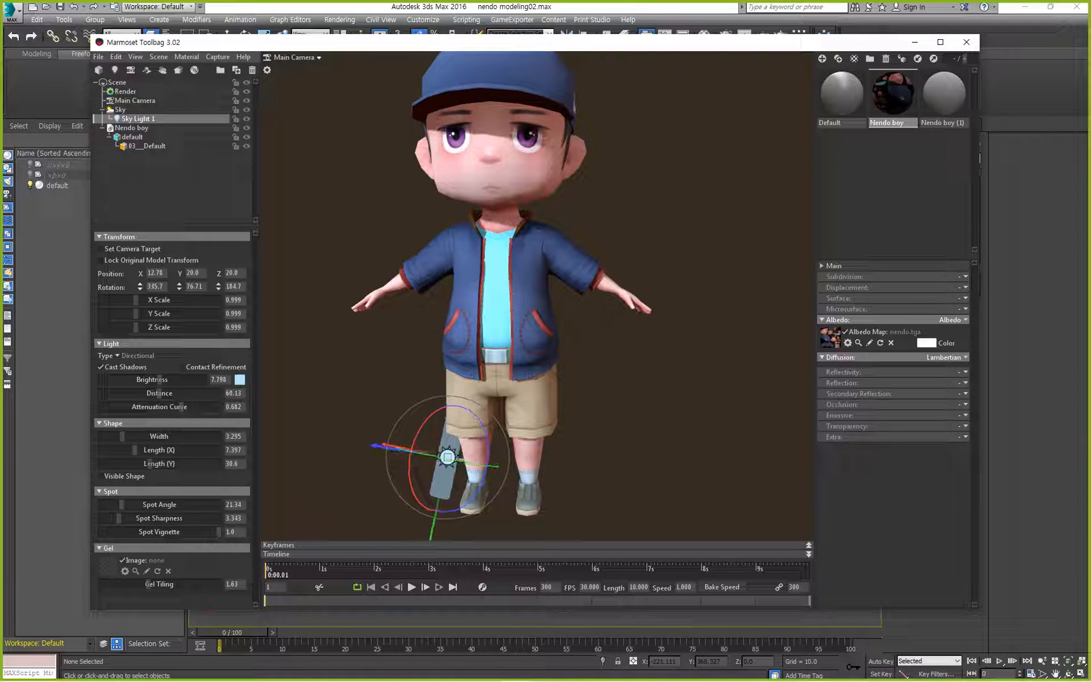
{"action": "left_click_drag", "start_coordinate": [218, 286], "coordinate": [179, 286]}
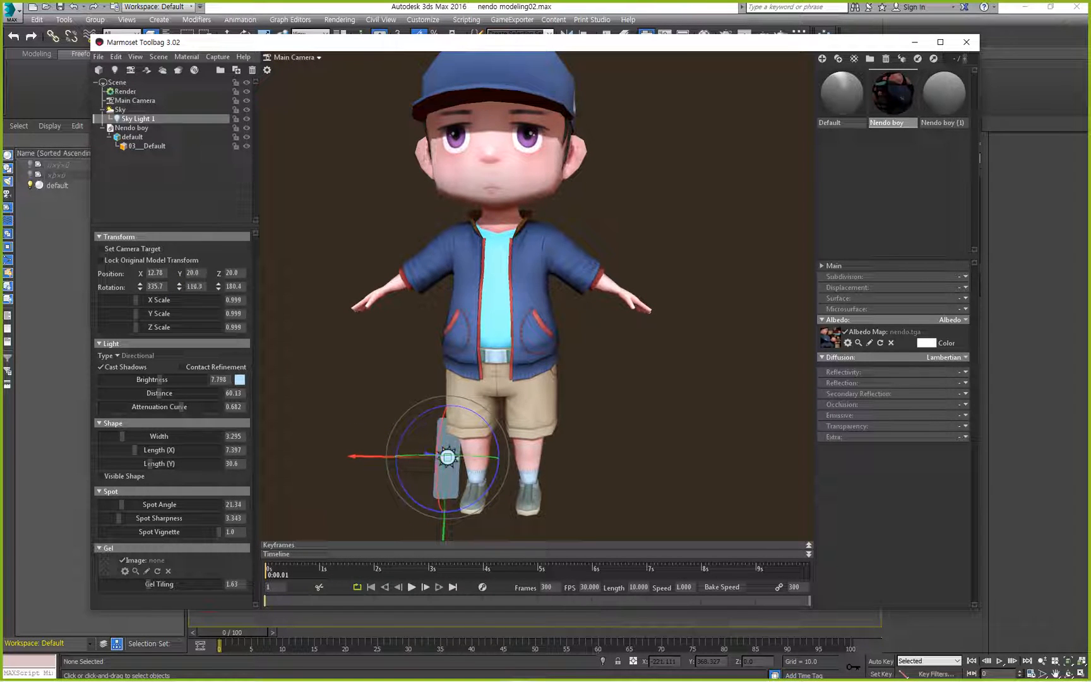
{"action": "left_click", "coordinate": [664, 431]}
{"action": "left_click_drag", "start_coordinate": [664, 431], "coordinate": [324, 276]}
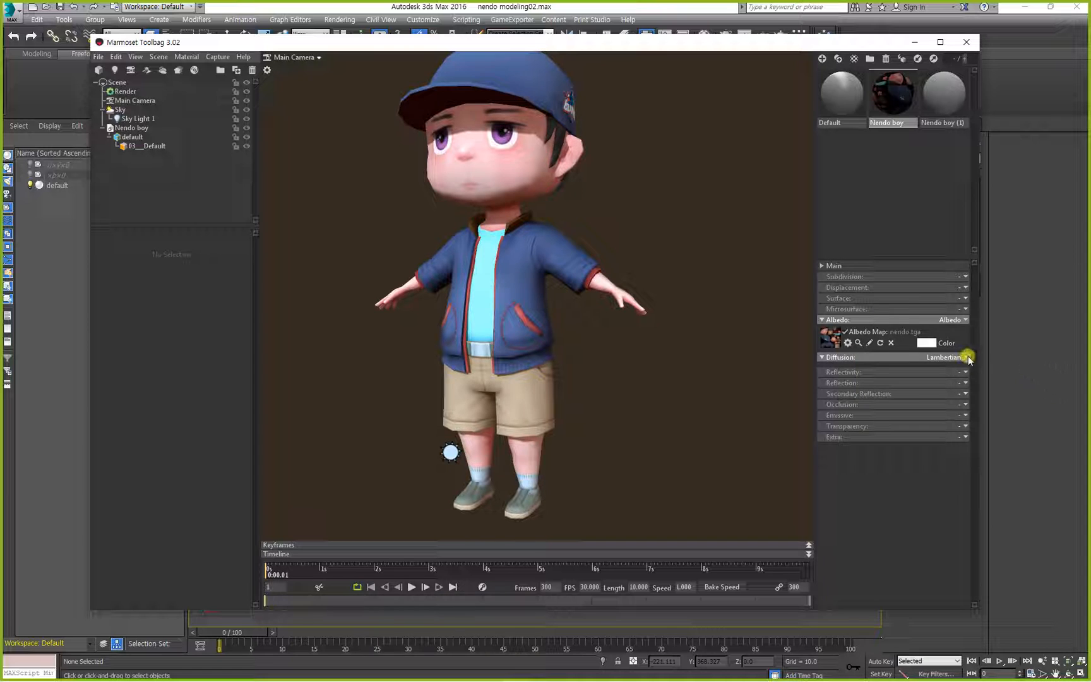
{"action": "left_click_drag", "start_coordinate": [588, 332], "coordinate": [643, 351]}
{"action": "mouse_move", "coordinate": [553, 353]}
{"action": "right_mouse_down"}
{"action": "mouse_move", "coordinate": [549, 411]}
{"action": "mouse_move", "coordinate": [548, 284]}
{"action": "mouse_move", "coordinate": [548, 332]}
{"action": "right_mouse_up"}
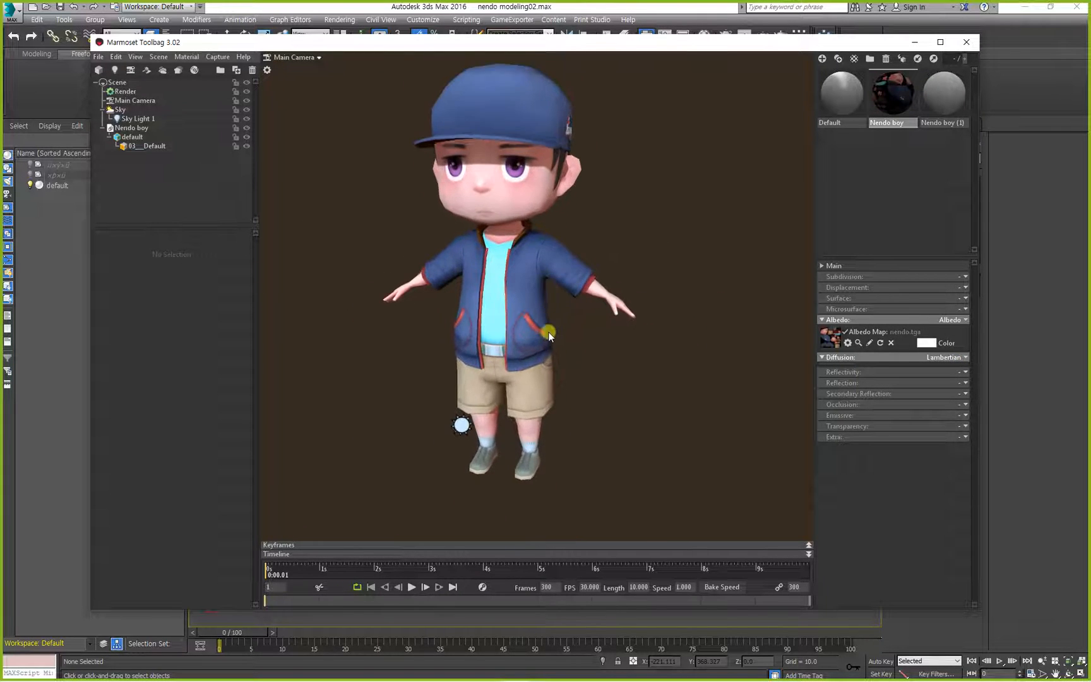
{"action": "left_click_drag", "start_coordinate": [548, 331], "coordinate": [580, 327]}
{"action": "right_click_drag", "start_coordinate": [572, 326], "coordinate": [550, 348]}
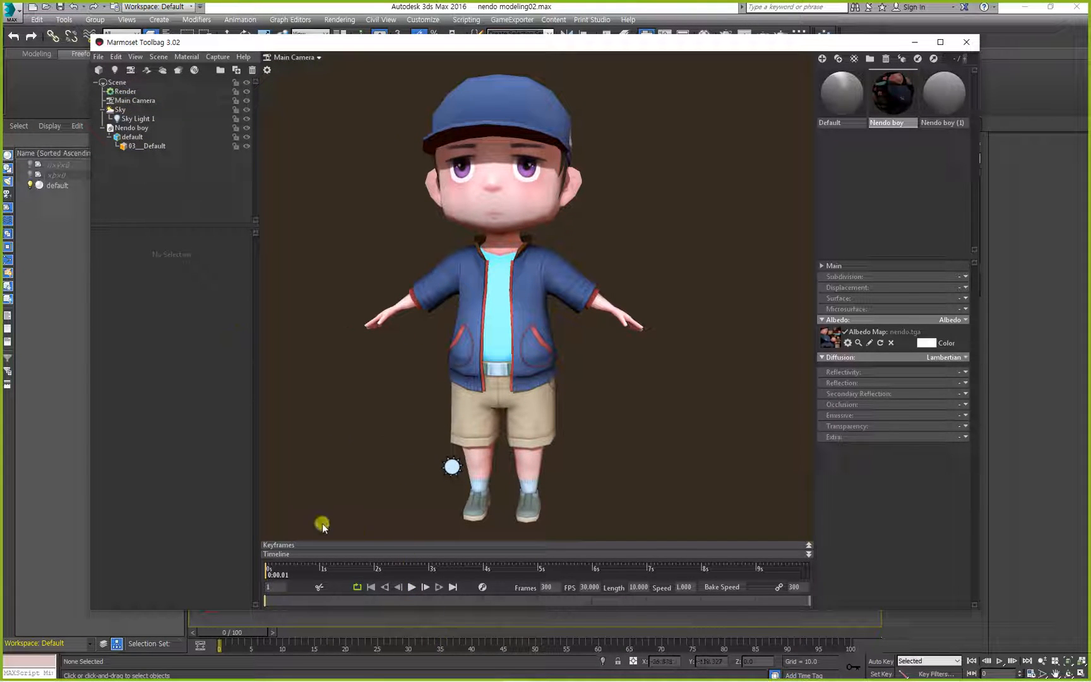
Switch to the Notepad notes and add the heading "2)Light" below the color line.
{"action": "key", "text": "alt+Tab"}
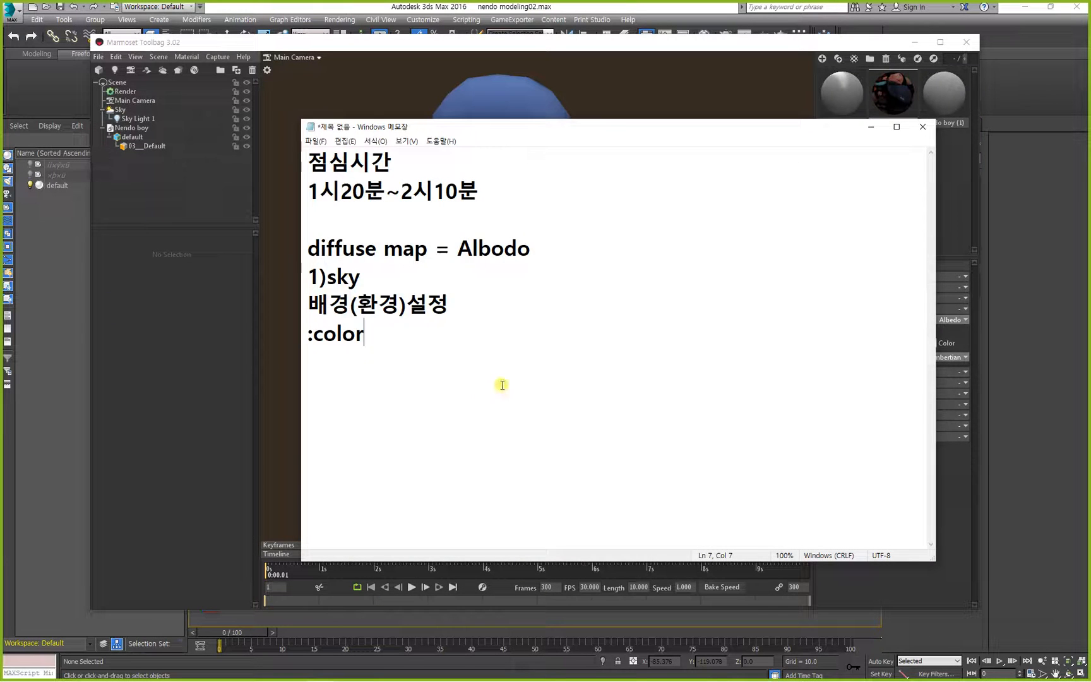
{"action": "key", "text": "Return"}
{"action": "type", "text": "ㅣㅑ호"}
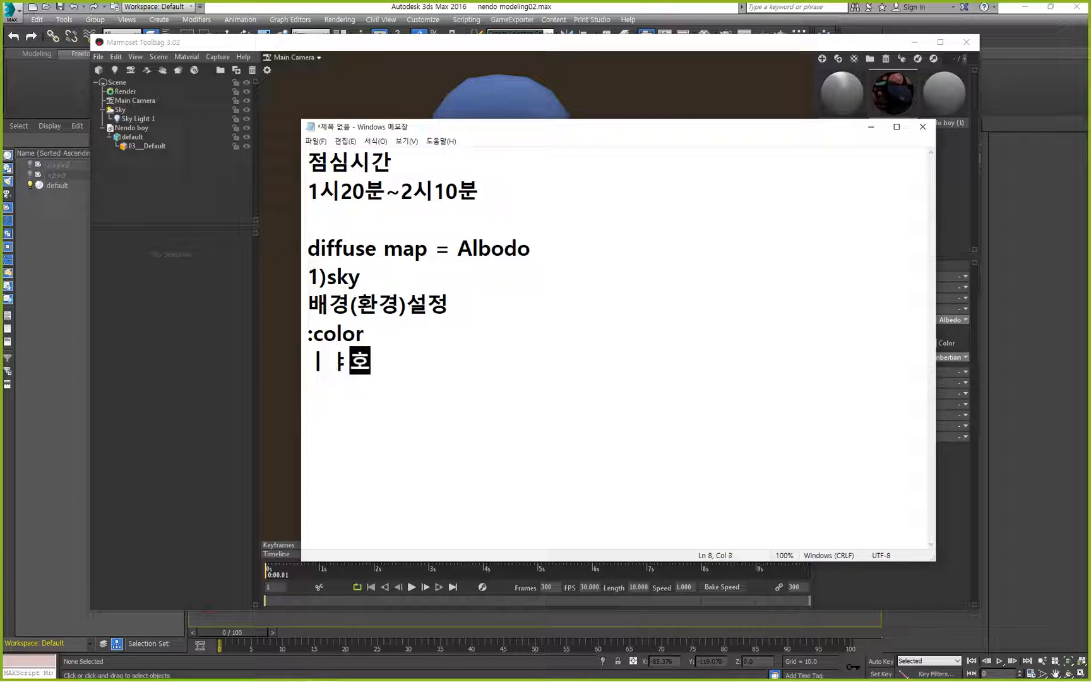
{"action": "key", "text": "BackSpace"}
{"action": "key", "text": "BackSpace"}
{"action": "key", "text": "BackSpace"}
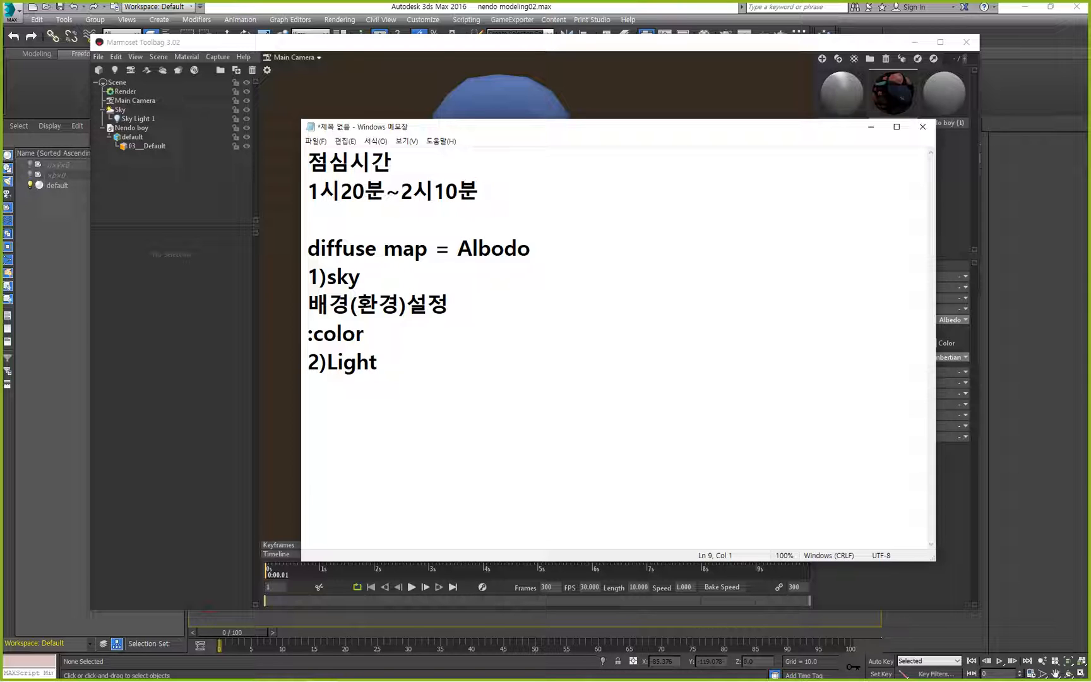
Write the note "Rotate값으로 빛의 방향을 설정." under the Light heading.
{"action": "type", "text": "깨"}
{"action": "key", "text": "BackSpace"}
{"action": "key", "text": "BackSpace"}
{"action": "type", "text": "Rotate"}
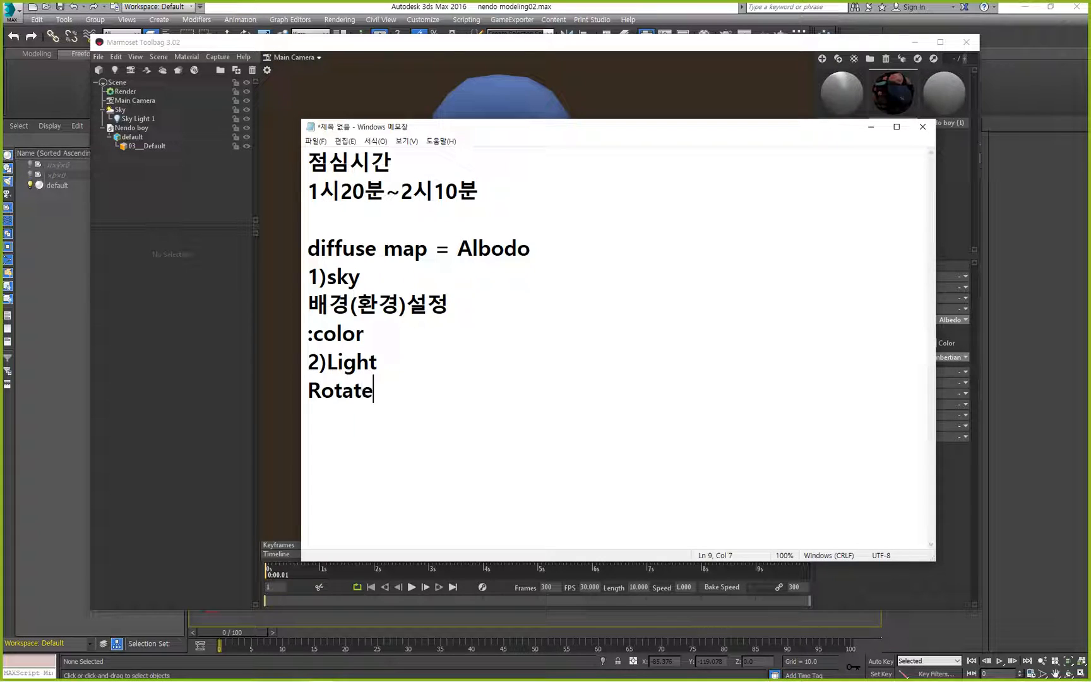
{"action": "type", "text": "갑"}
{"action": "type", "text": "으로 "}
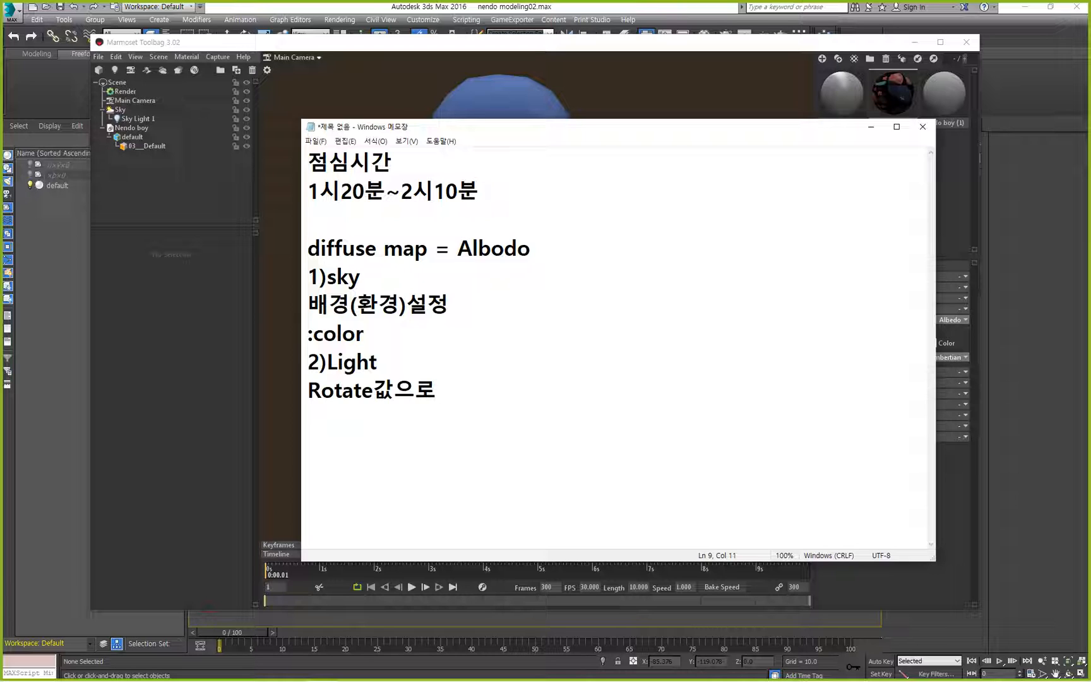
{"action": "type", "text": "빛의 방향ㅇ"}
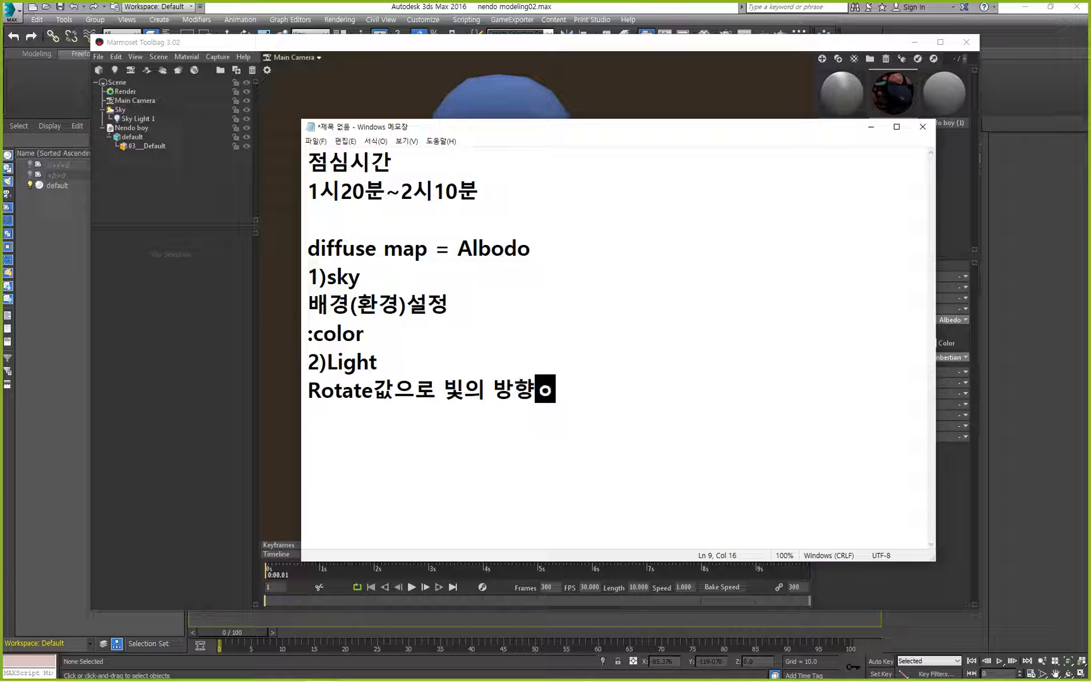
{"action": "type", "text": "을 설정."}
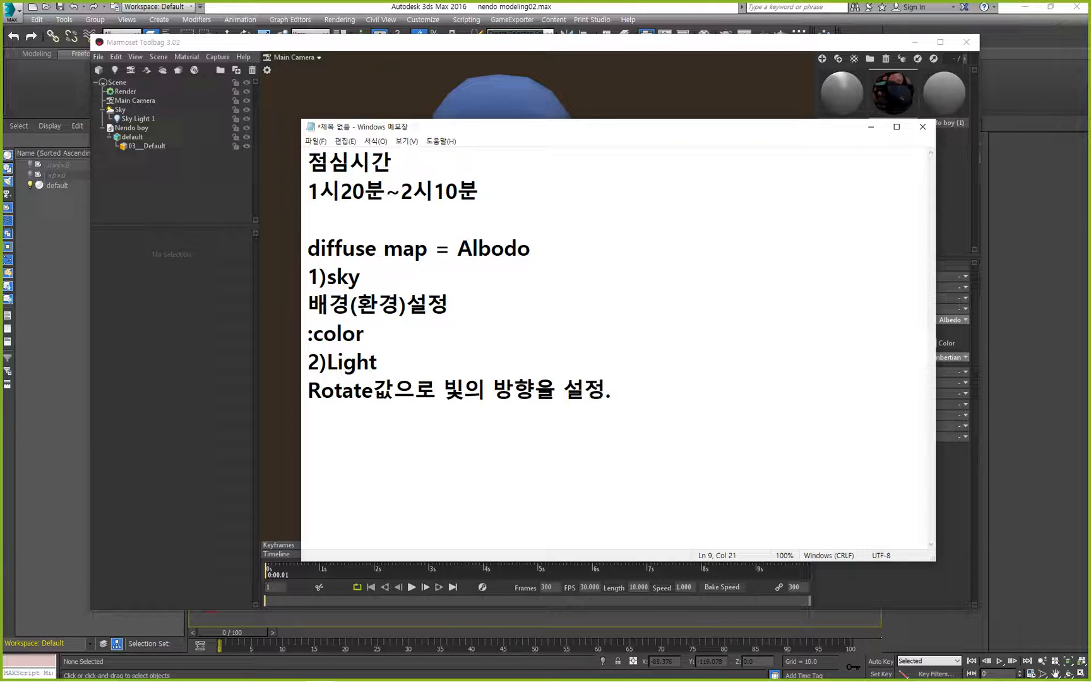
Append "위치X" to the light direction note and add the heading "3)Render" below it.
{"action": "key", "text": "Return"}
{"action": "key", "text": "BackSpace"}
{"action": "type", "text": "위치"}
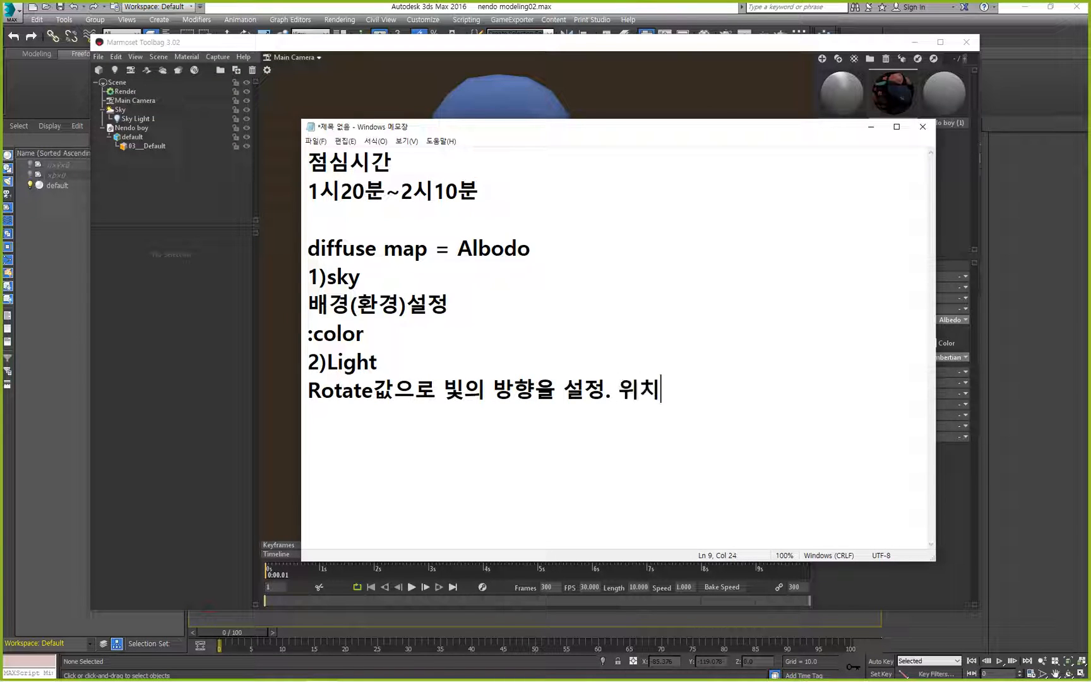
{"action": "type", "text": "X"}
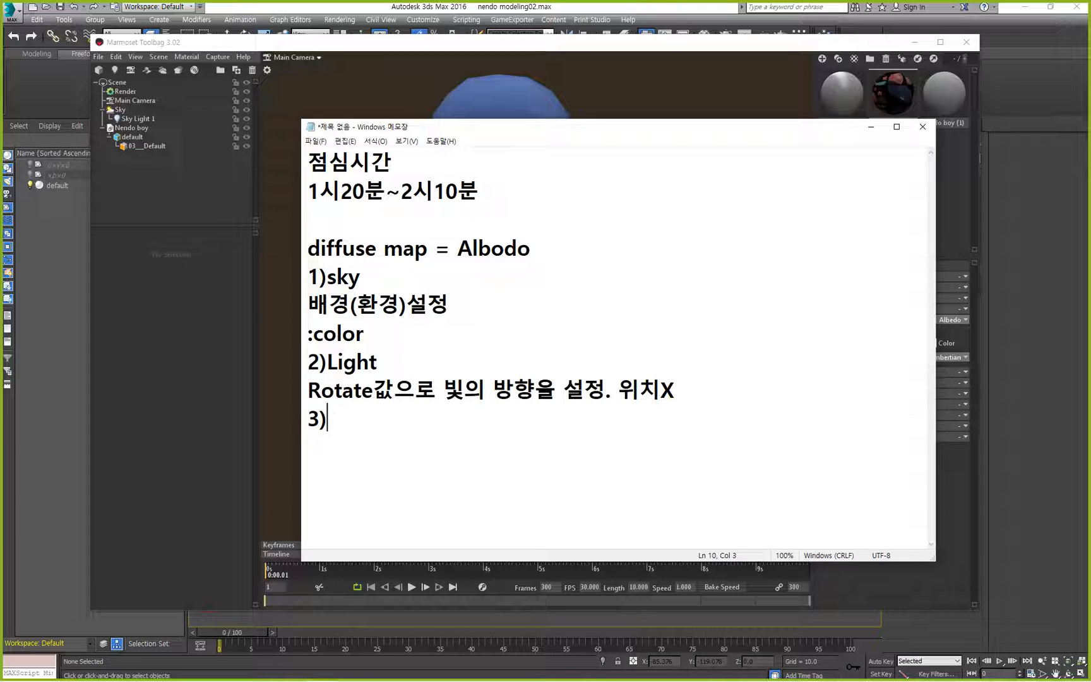
{"action": "type", "text": "der"}
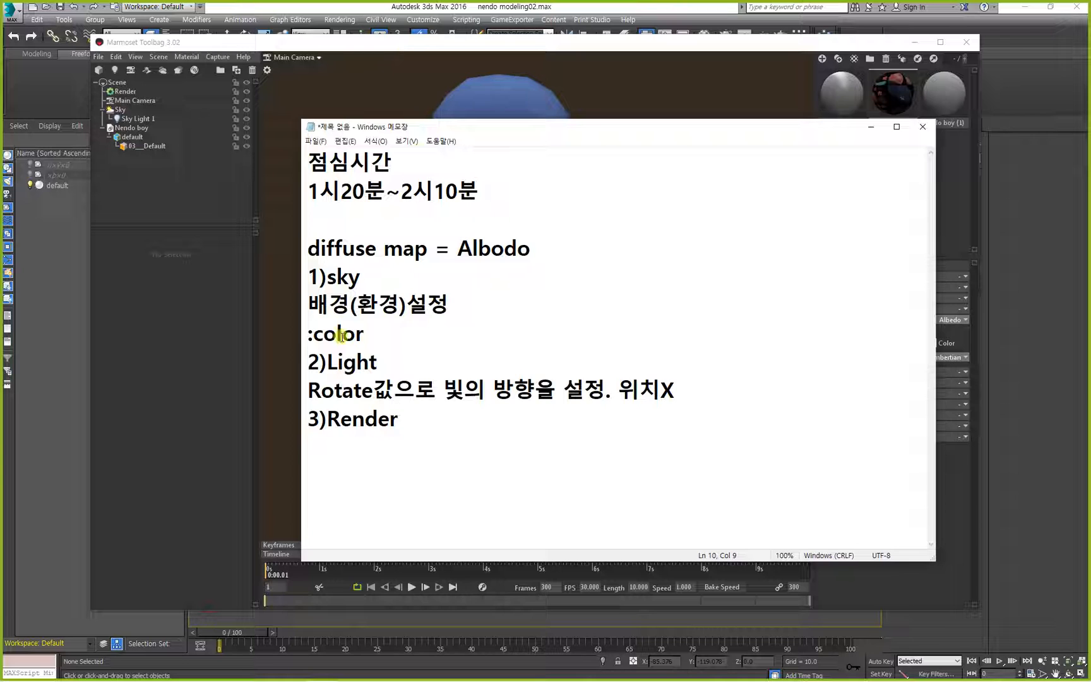
{"action": "key", "text": "Return"}
Switch to Marmoset Toolbag and enable the wireframe display in the Render settings with a strength of 0.4.
{"action": "left_click", "coordinate": [350, 42]}
{"action": "left_click", "coordinate": [123, 92]}
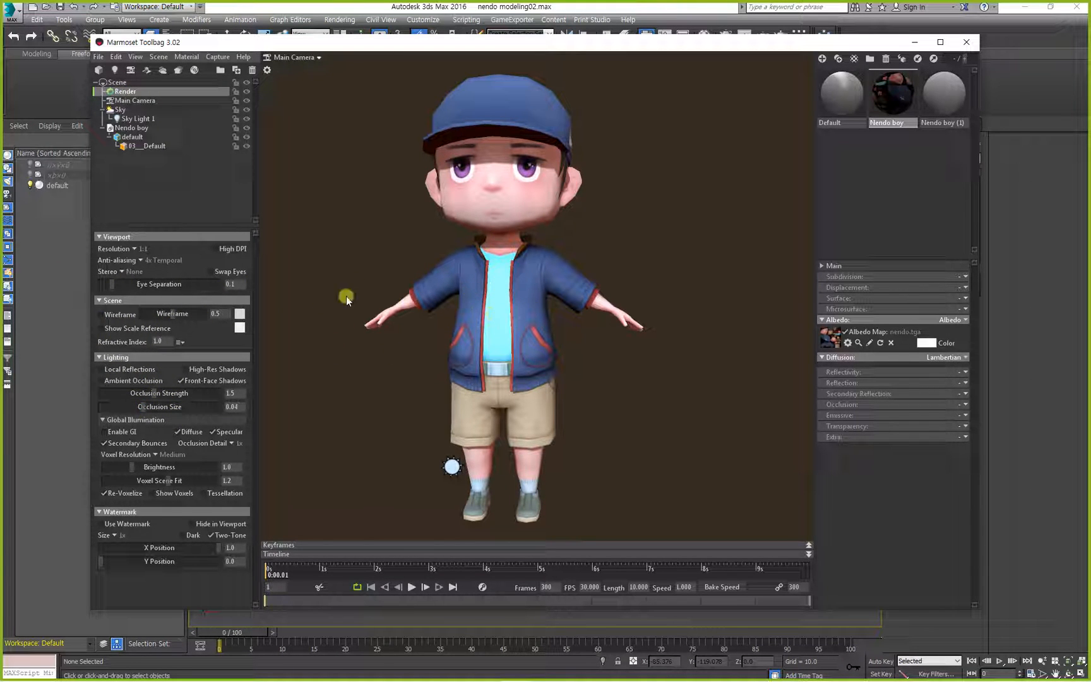
{"action": "left_click", "coordinate": [102, 315]}
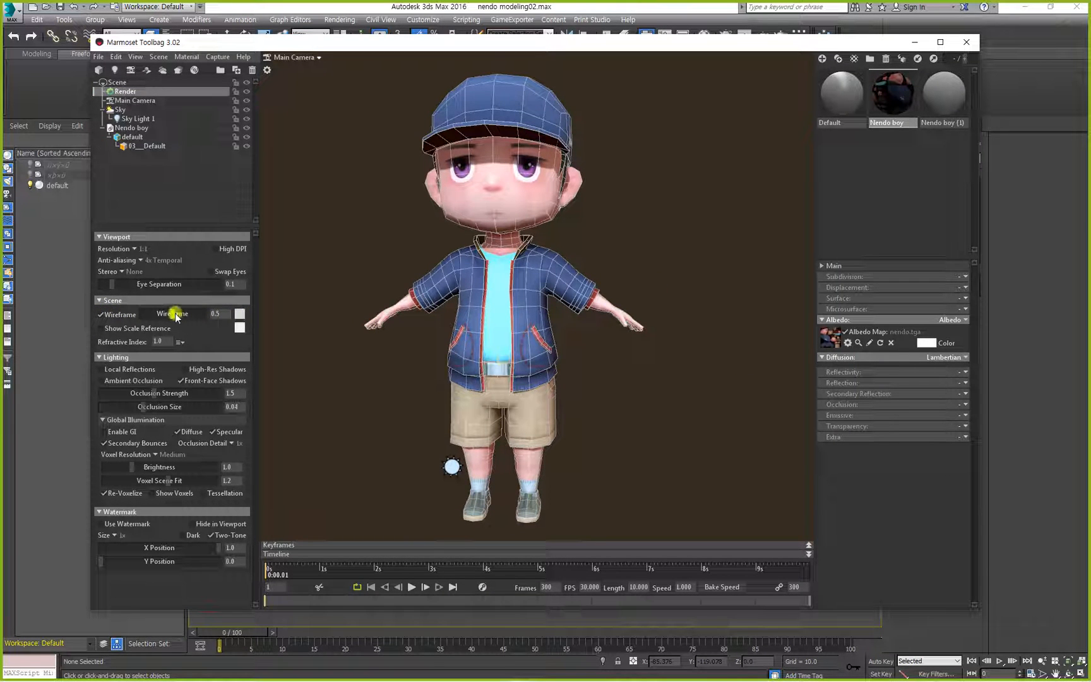
{"action": "mouse_move", "coordinate": [176, 315]}
{"action": "left_mouse_down"}
{"action": "mouse_move", "coordinate": [103, 312]}
{"action": "mouse_move", "coordinate": [302, 309]}
{"action": "mouse_move", "coordinate": [97, 312]}
{"action": "mouse_move", "coordinate": [163, 316]}
{"action": "left_mouse_up"}
Set the wireframe color to red (ff0000) and turn the wireframe display off.
{"action": "left_click", "coordinate": [240, 314]}
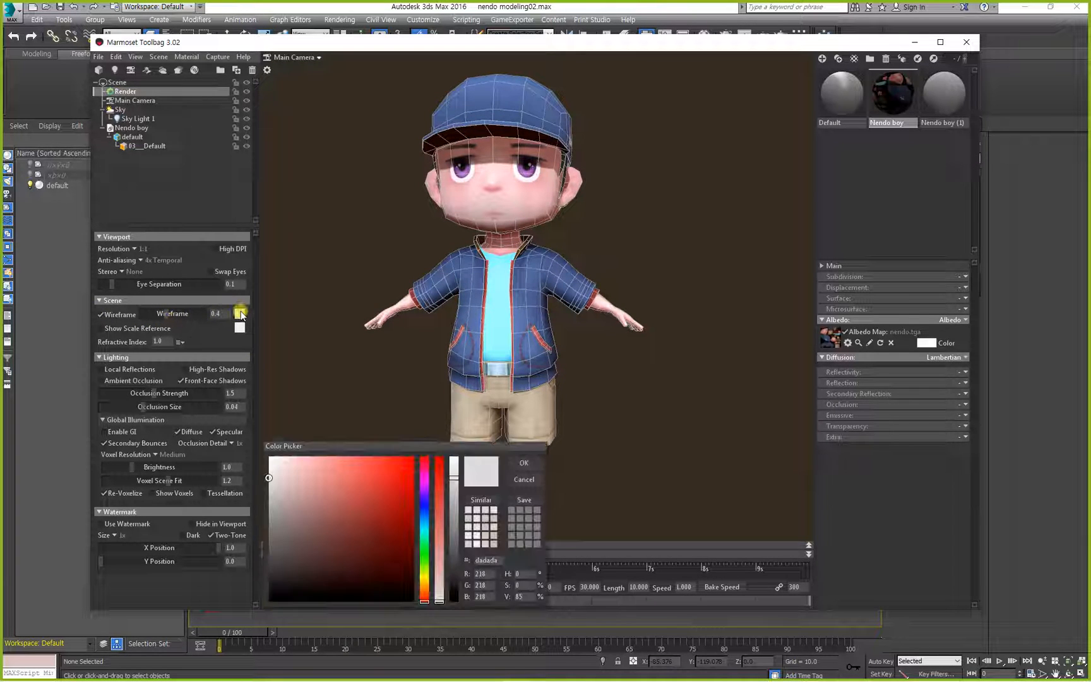
{"action": "left_click_drag", "start_coordinate": [313, 517], "coordinate": [426, 506]}
{"action": "left_click_drag", "start_coordinate": [366, 487], "coordinate": [506, 408]}
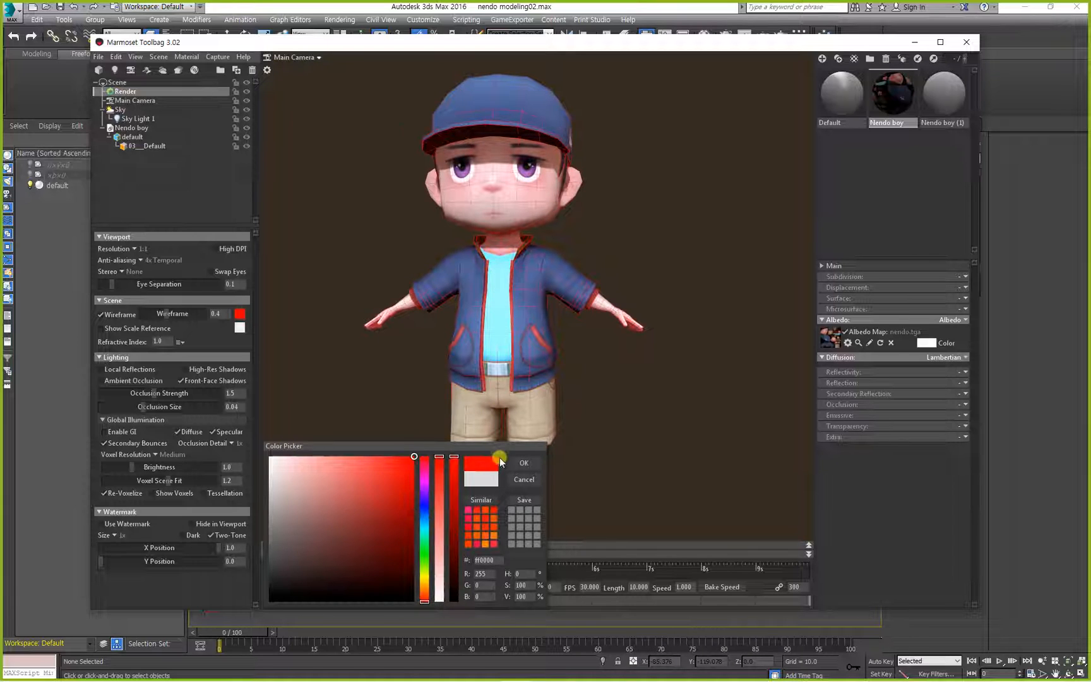
{"action": "left_click", "coordinate": [523, 463]}
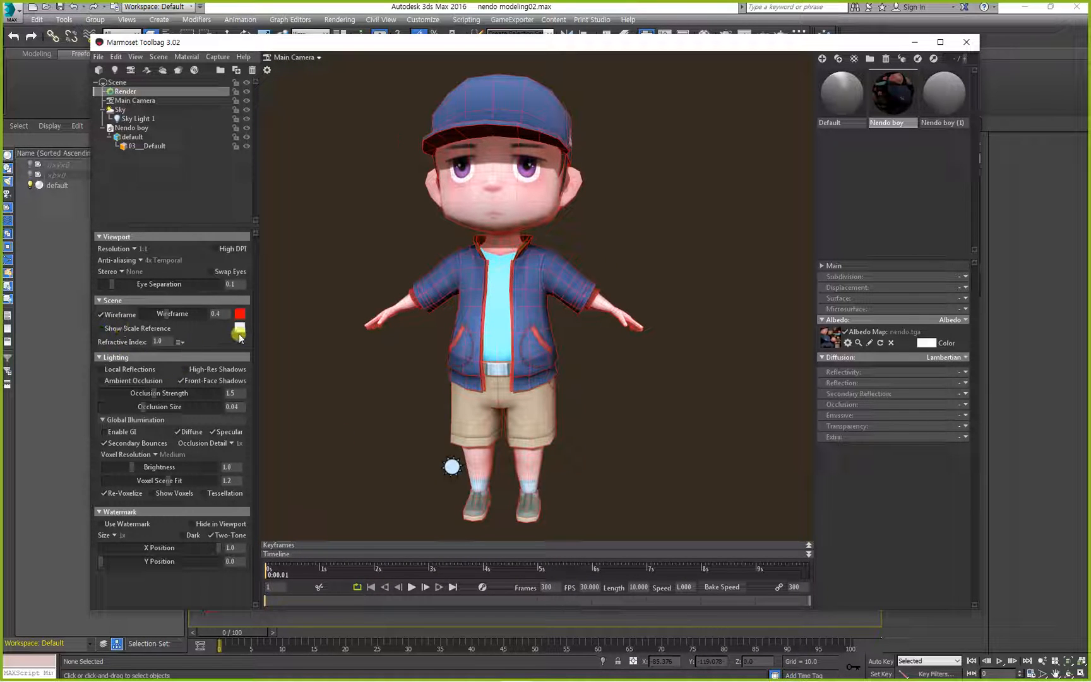
{"action": "left_click", "coordinate": [101, 314]}
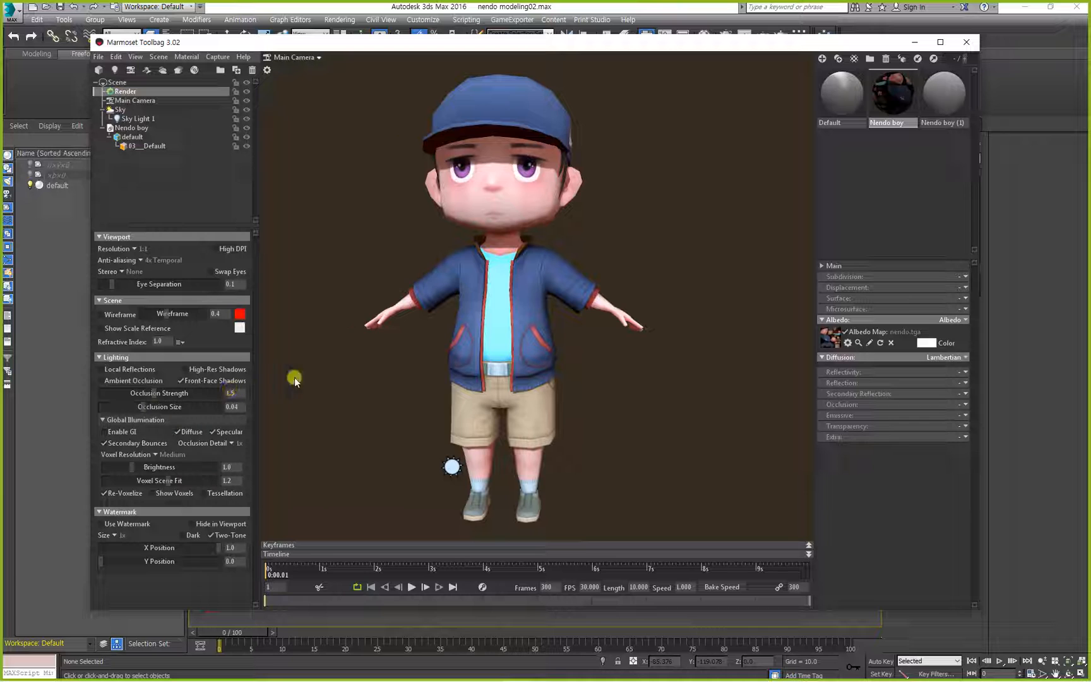
Enable Local Reflections and Ambient Occlusion for the render, comparing the character with Local Reflections off and on.
{"action": "mouse_move", "coordinate": [294, 378]}
{"action": "left_mouse_down"}
{"action": "mouse_move", "coordinate": [323, 409]}
{"action": "mouse_move", "coordinate": [321, 378]}
{"action": "mouse_move", "coordinate": [286, 376]}
{"action": "left_mouse_up"}
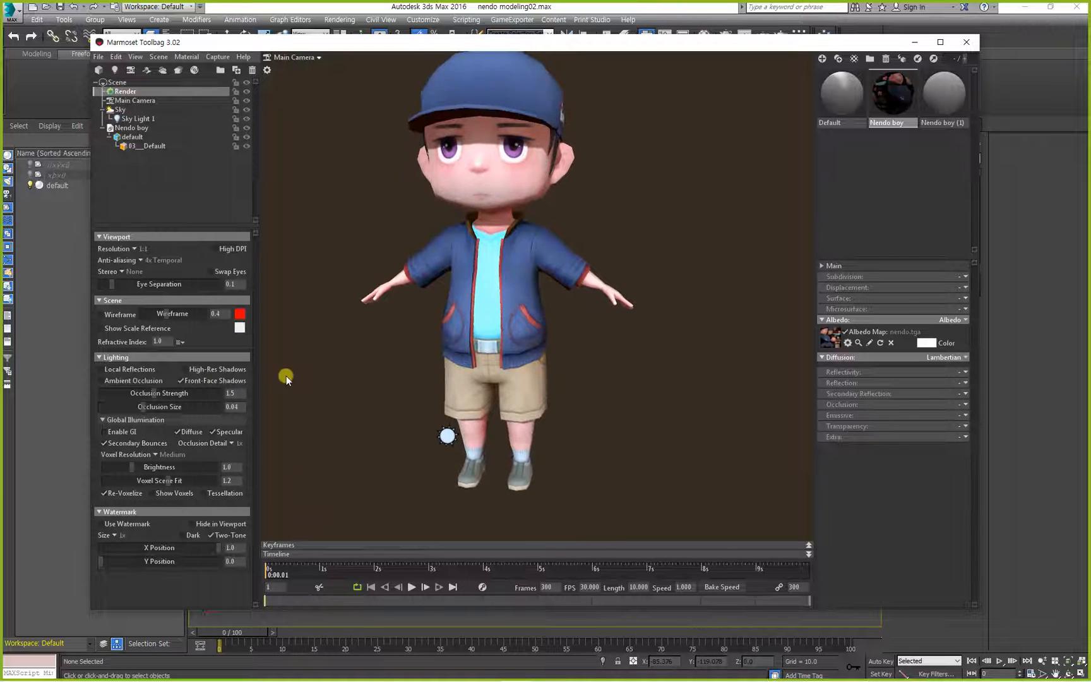
{"action": "left_click", "coordinate": [111, 371]}
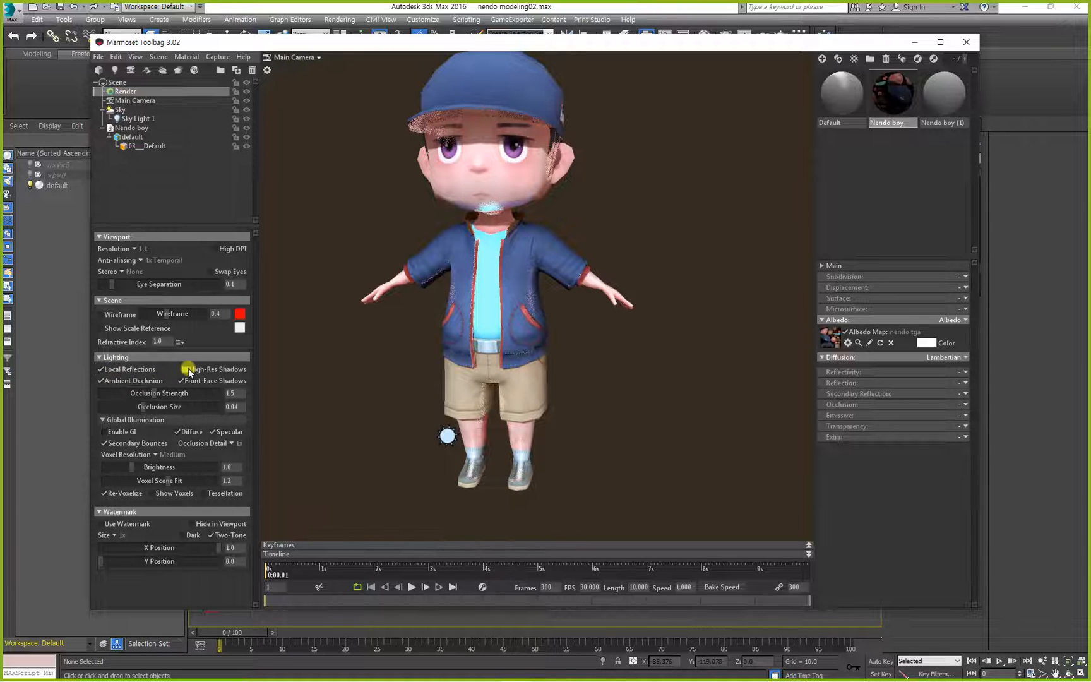
{"action": "left_click_drag", "start_coordinate": [407, 399], "coordinate": [391, 406]}
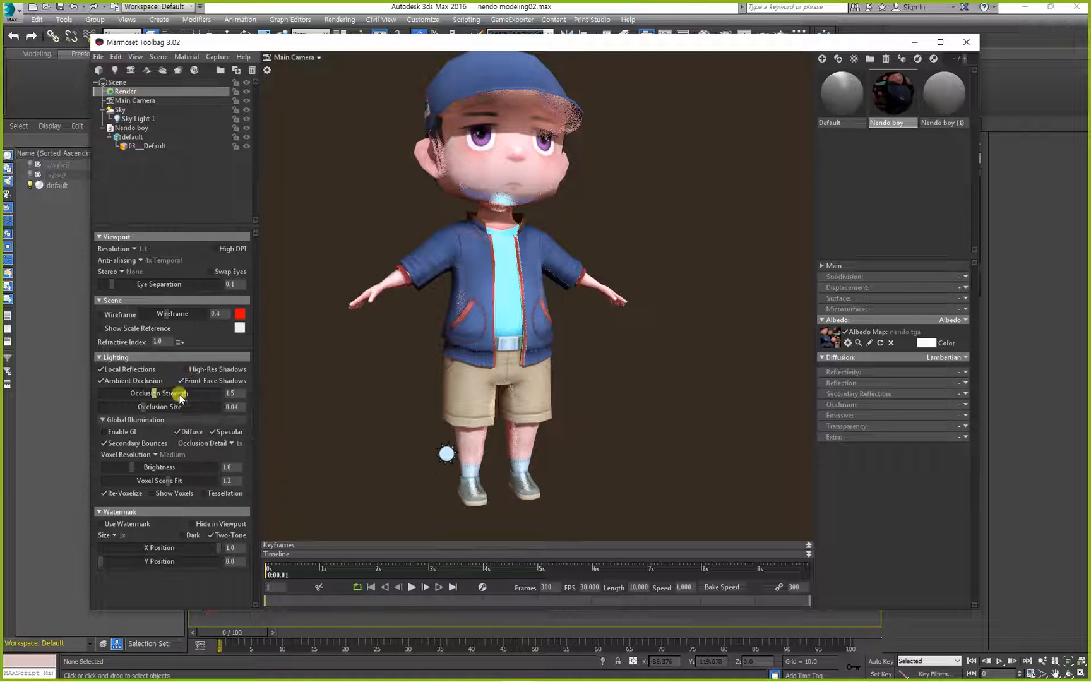
{"action": "left_click", "coordinate": [133, 372]}
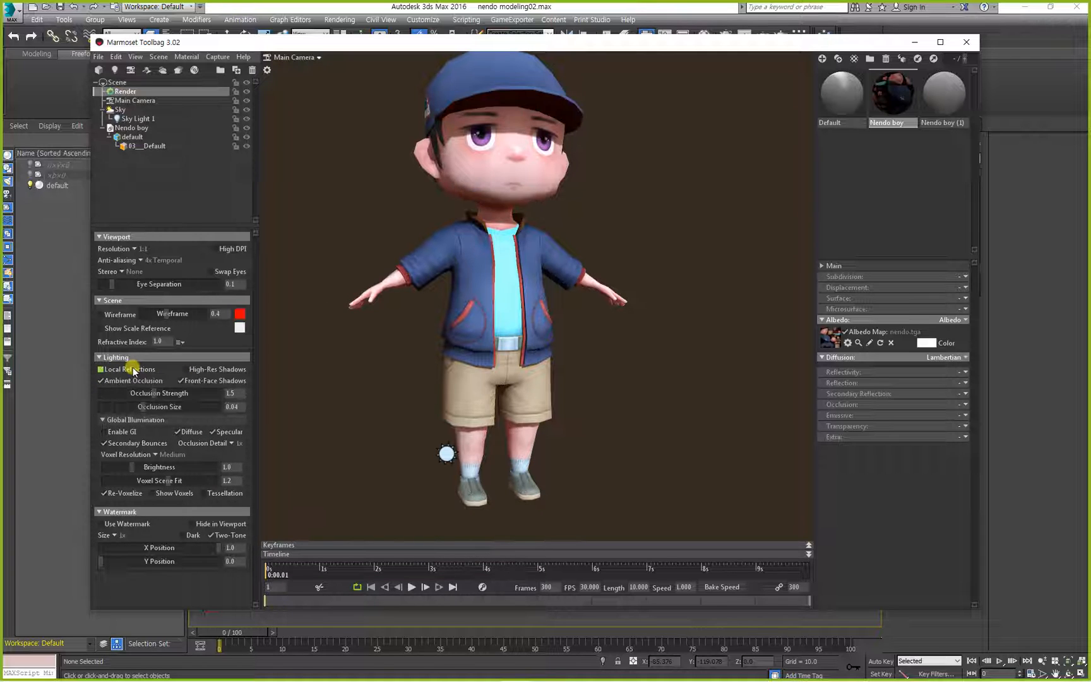
{"action": "left_click", "coordinate": [133, 371]}
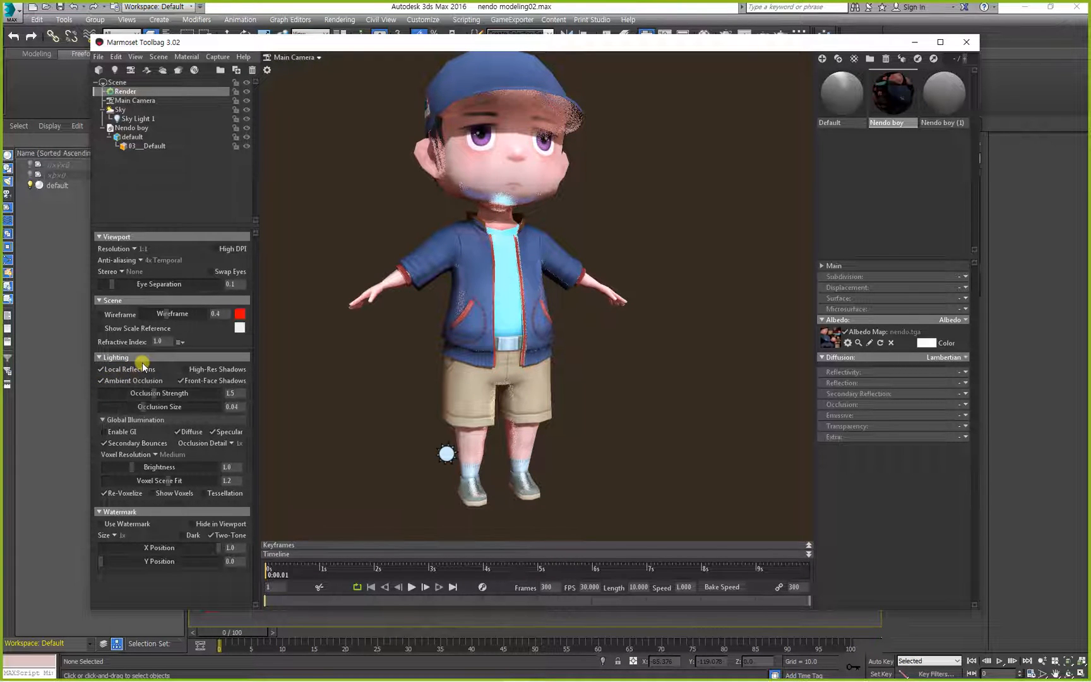
Switch to Notepad and add the line "Reflection : 반사" under the "3)Render" heading.
{"action": "key", "text": "alt+Tab"}
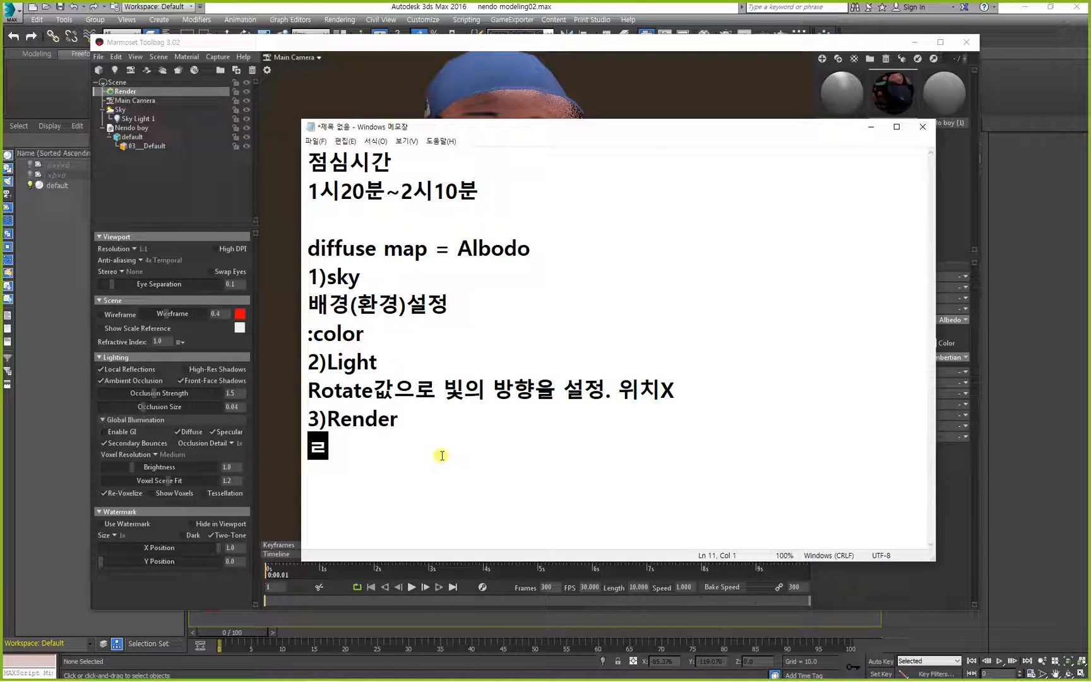
{"action": "type", "text": "Re"}
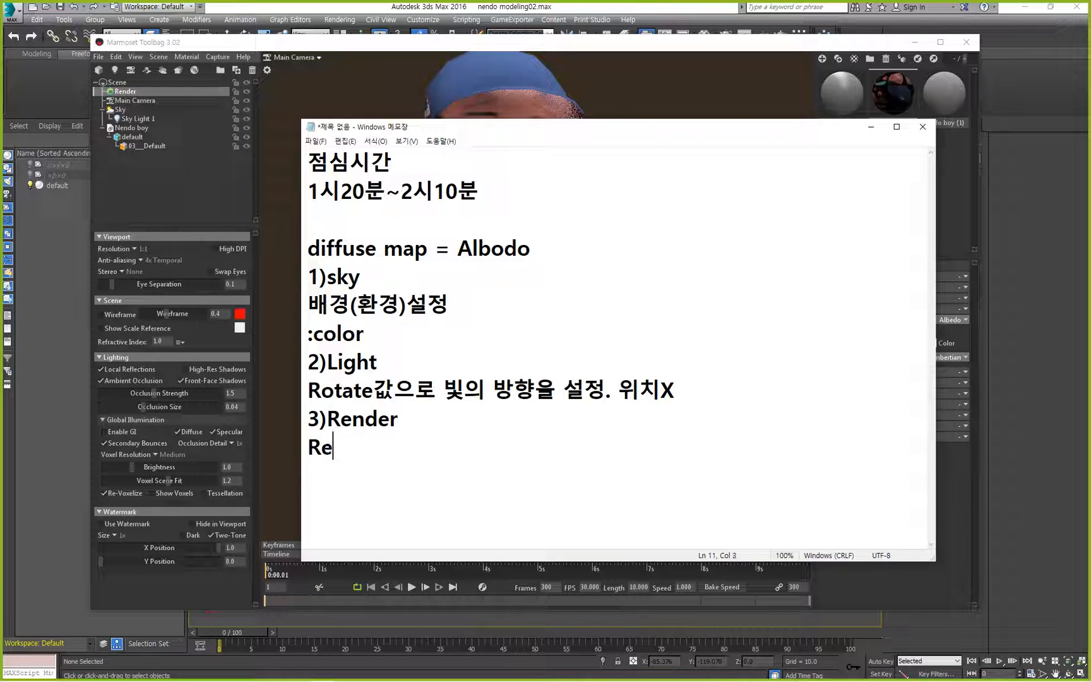
{"action": "type", "text": "flection : qk"}
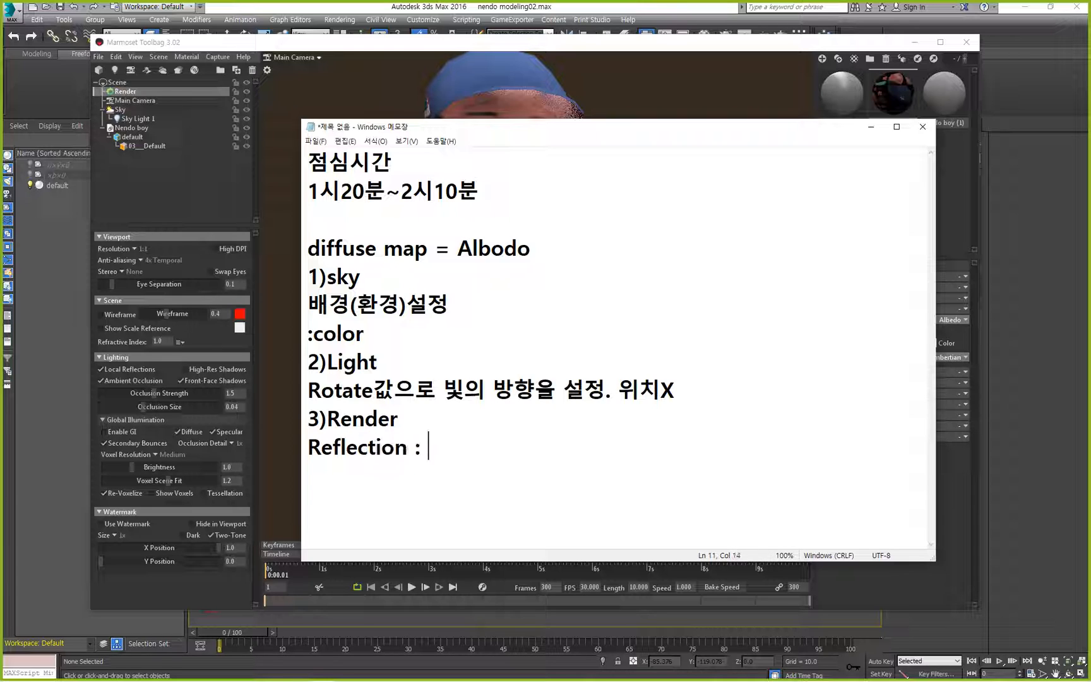
{"action": "key", "text": "BackSpace"}
{"action": "key", "text": "BackSpace"}
{"action": "type", "text": "반사"}
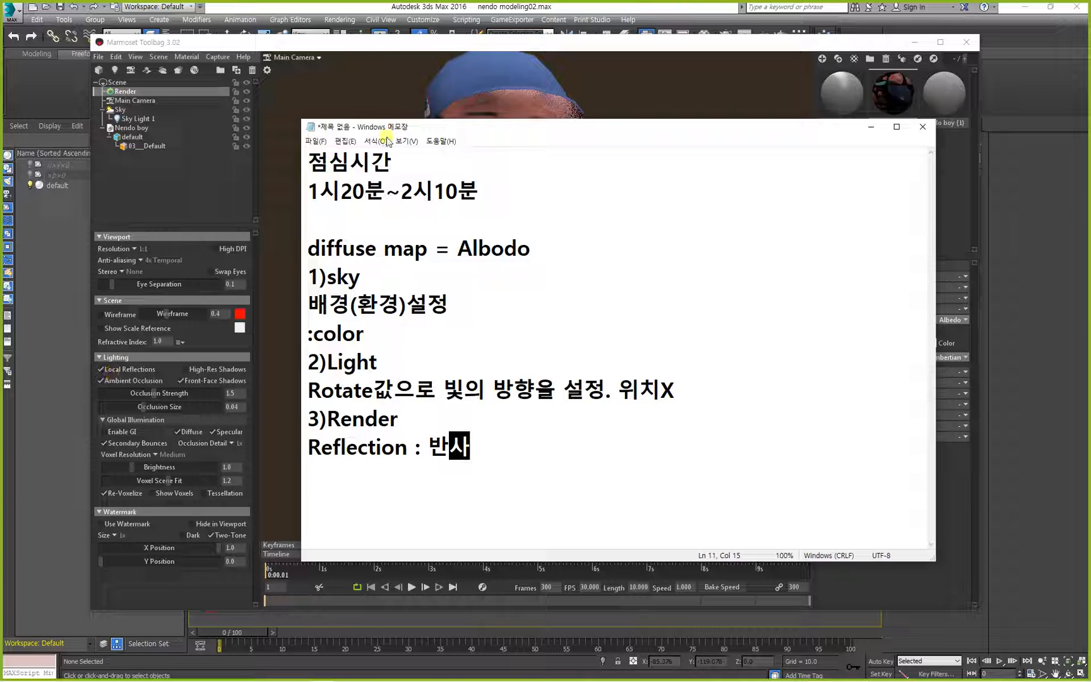
Return to Marmoset Toolbag and turn off Local Reflections in the Render settings.
{"action": "left_click", "coordinate": [371, 104]}
{"action": "left_click", "coordinate": [512, 219]}
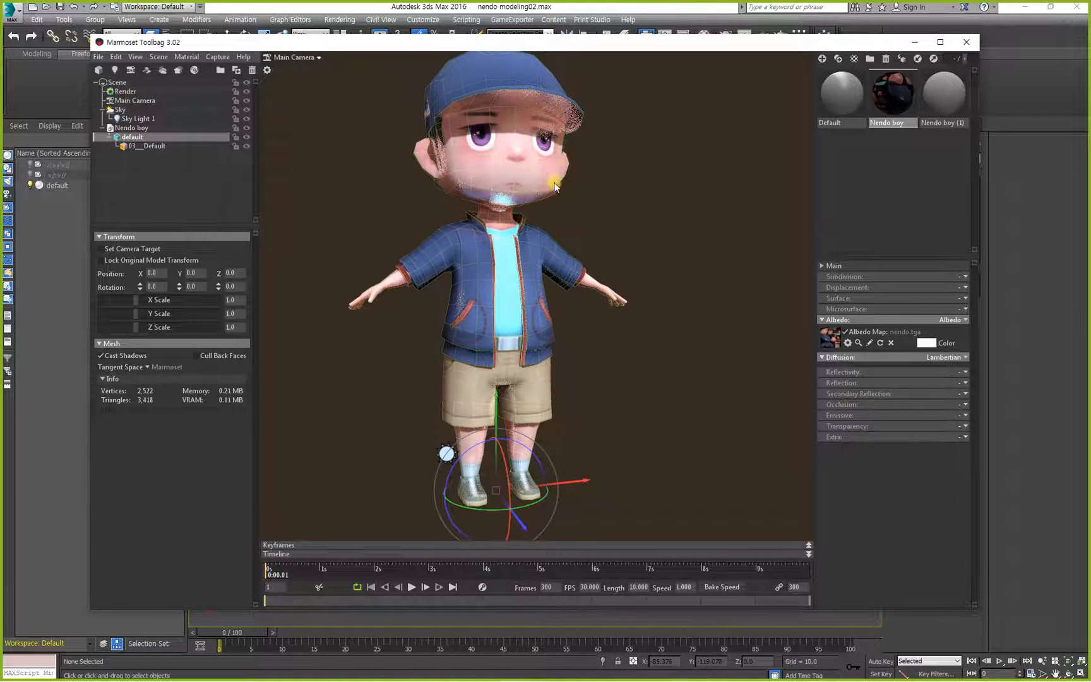
{"action": "left_click", "coordinate": [125, 92]}
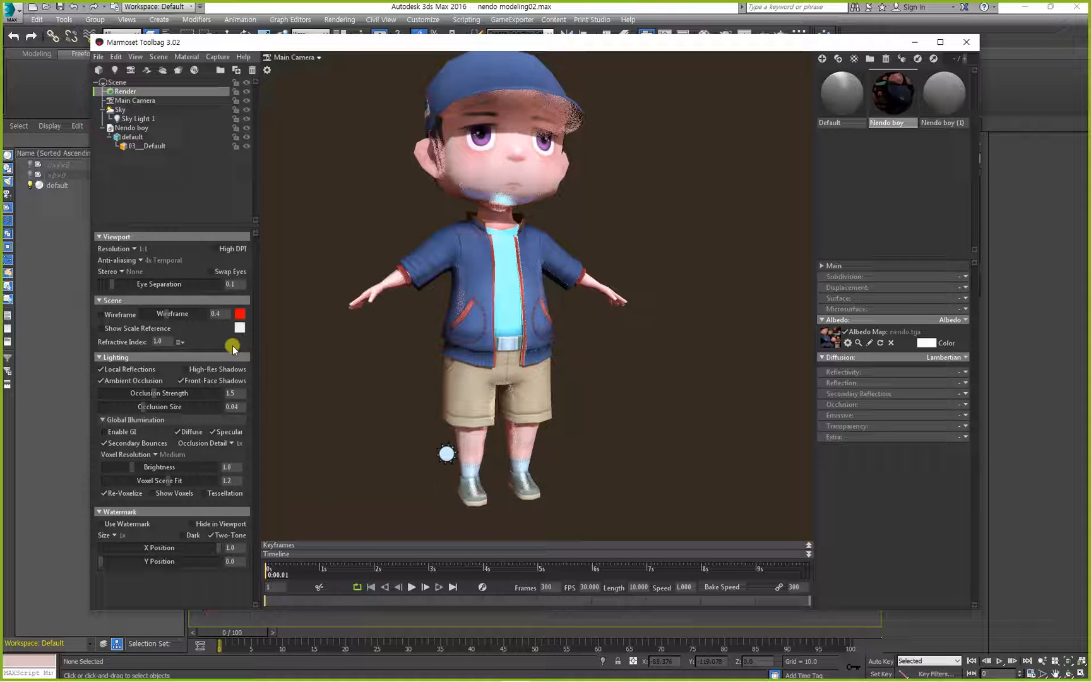
{"action": "left_click", "coordinate": [113, 371]}
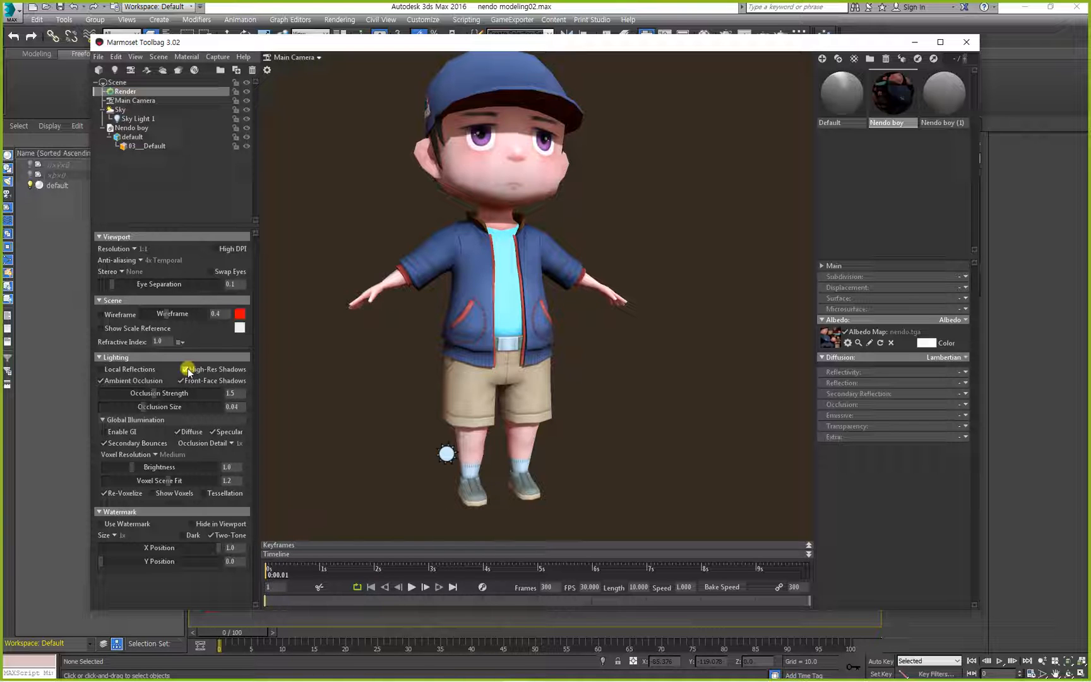
Compare the character's shadows up close with High-Res Shadows on and off, leaving the option off.
{"action": "left_click_drag", "start_coordinate": [456, 174], "coordinate": [545, 290]}
{"action": "scroll", "coordinate": [544, 291], "scroll_direction": "up", "scroll_amount": 5}
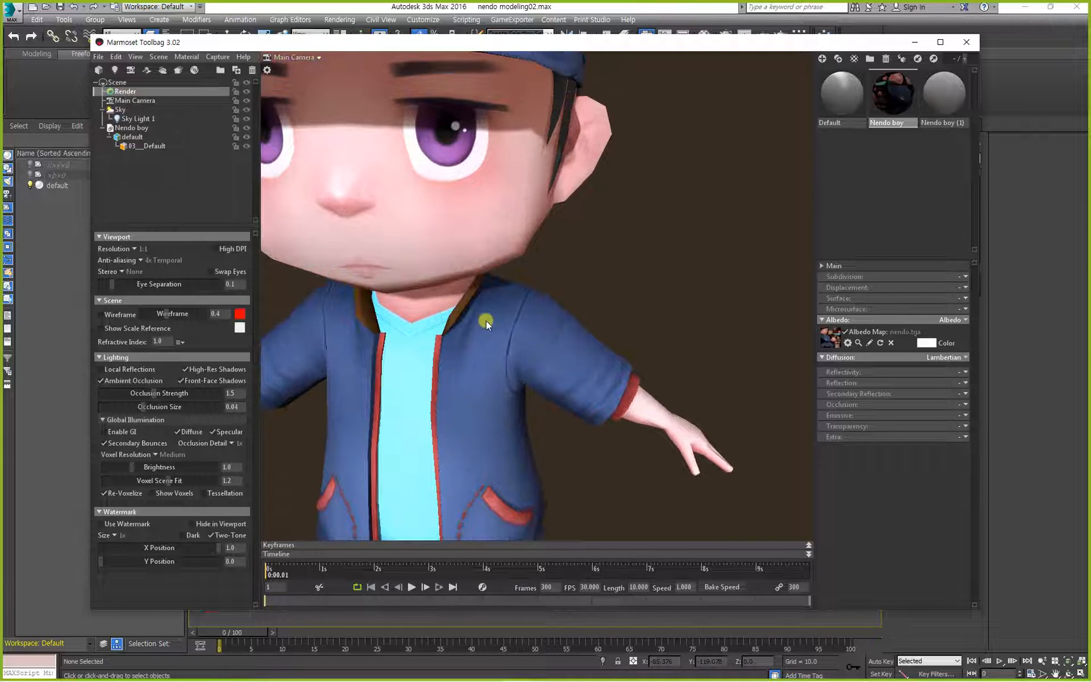
{"action": "left_click", "coordinate": [187, 371]}
{"action": "left_click", "coordinate": [187, 370]}
{"action": "left_click_drag", "start_coordinate": [382, 336], "coordinate": [389, 367]}
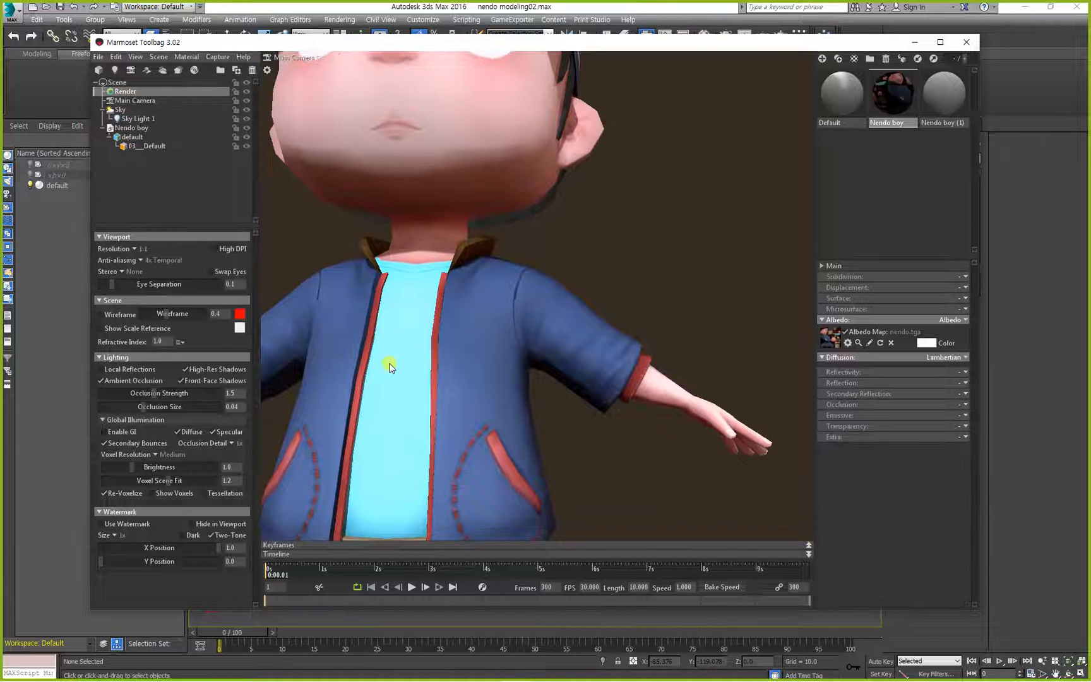
{"action": "scroll", "coordinate": [390, 367], "scroll_direction": "up", "scroll_amount": 1}
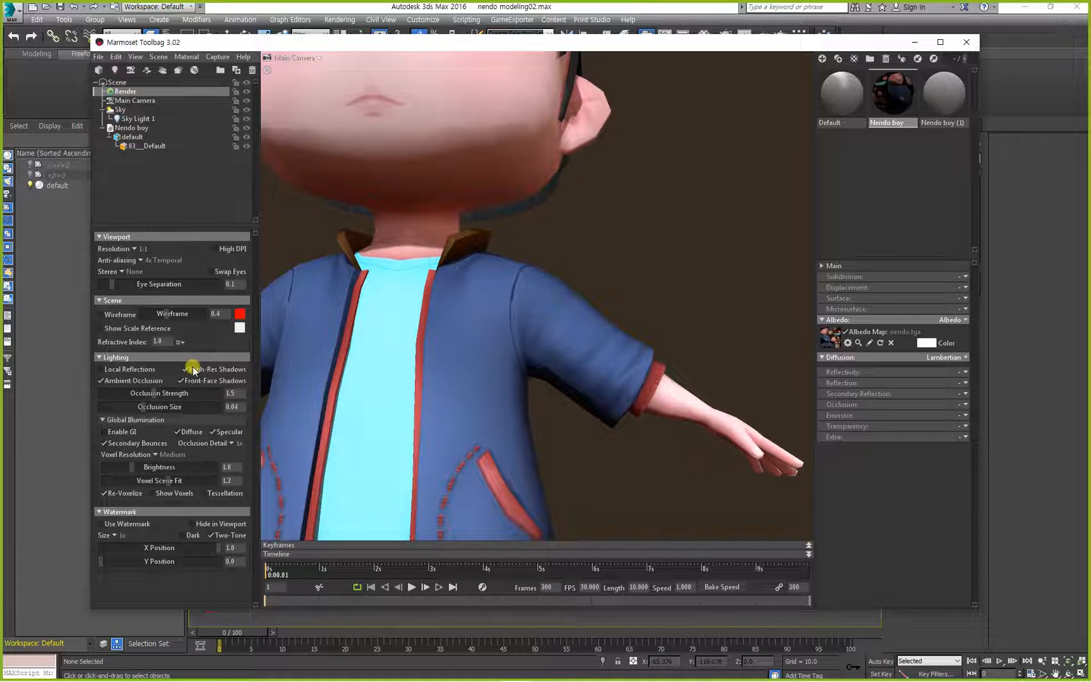
{"action": "left_click", "coordinate": [227, 371]}
{"action": "left_click_drag", "start_coordinate": [376, 396], "coordinate": [355, 422]}
{"action": "right_click_drag", "start_coordinate": [355, 422], "coordinate": [341, 340]}
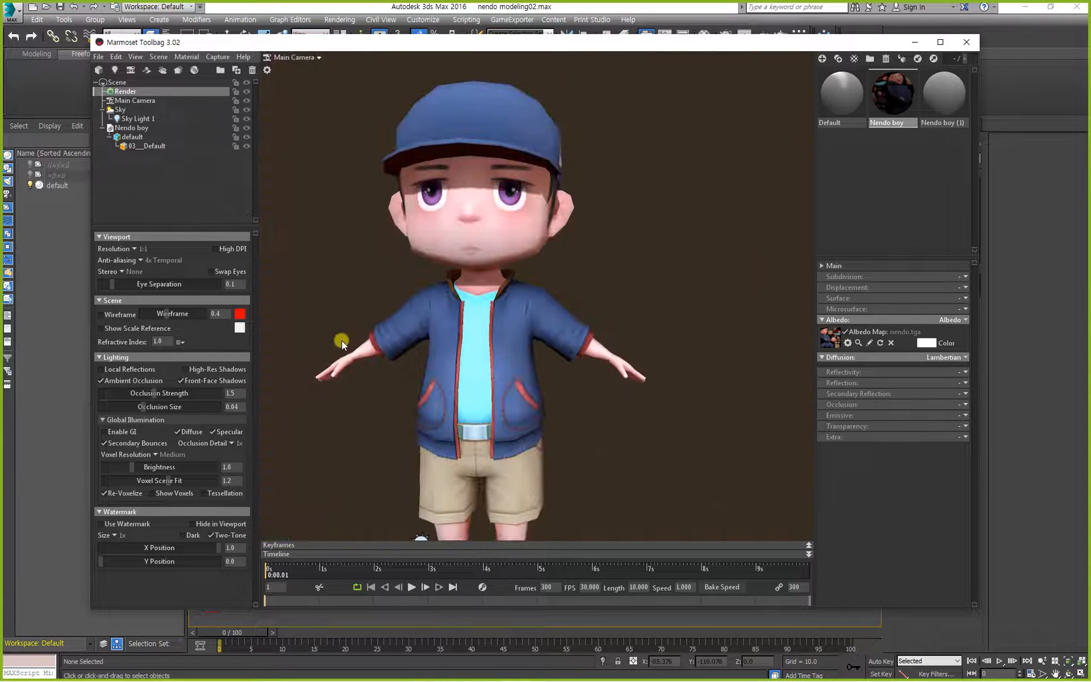
{"action": "middle_click_drag", "start_coordinate": [386, 381], "coordinate": [425, 329]}
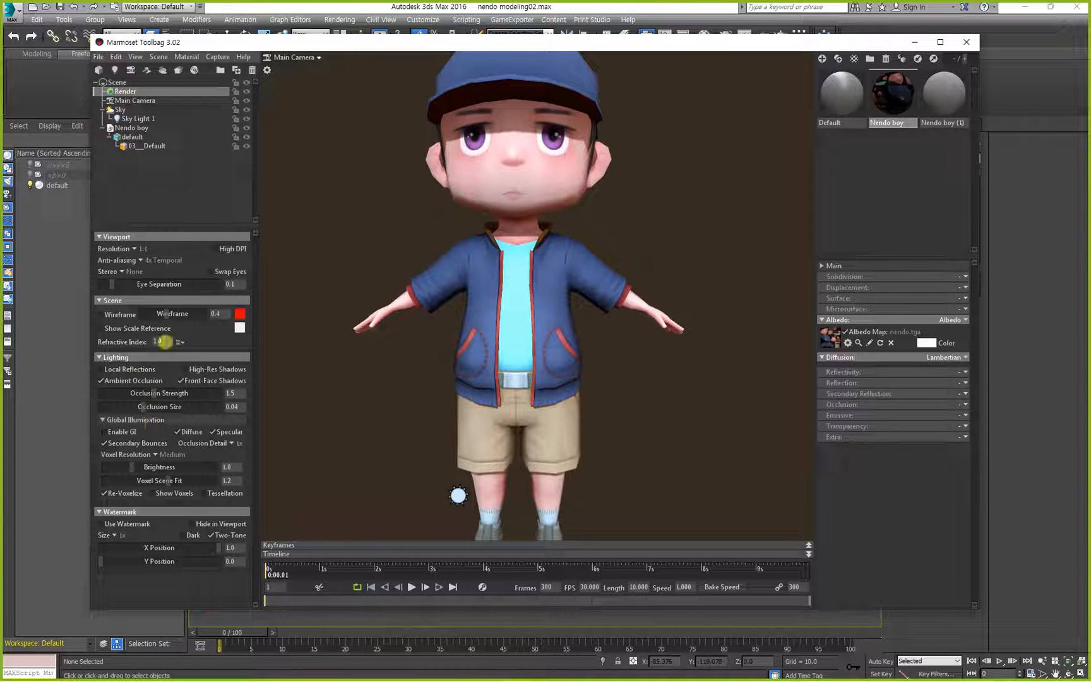
Apply the Default material to the character and set the render's ambient Occlusion Strength to 13.8.
{"action": "left_click", "coordinate": [827, 100]}
{"action": "left_click_drag", "start_coordinate": [848, 97], "coordinate": [520, 304]}
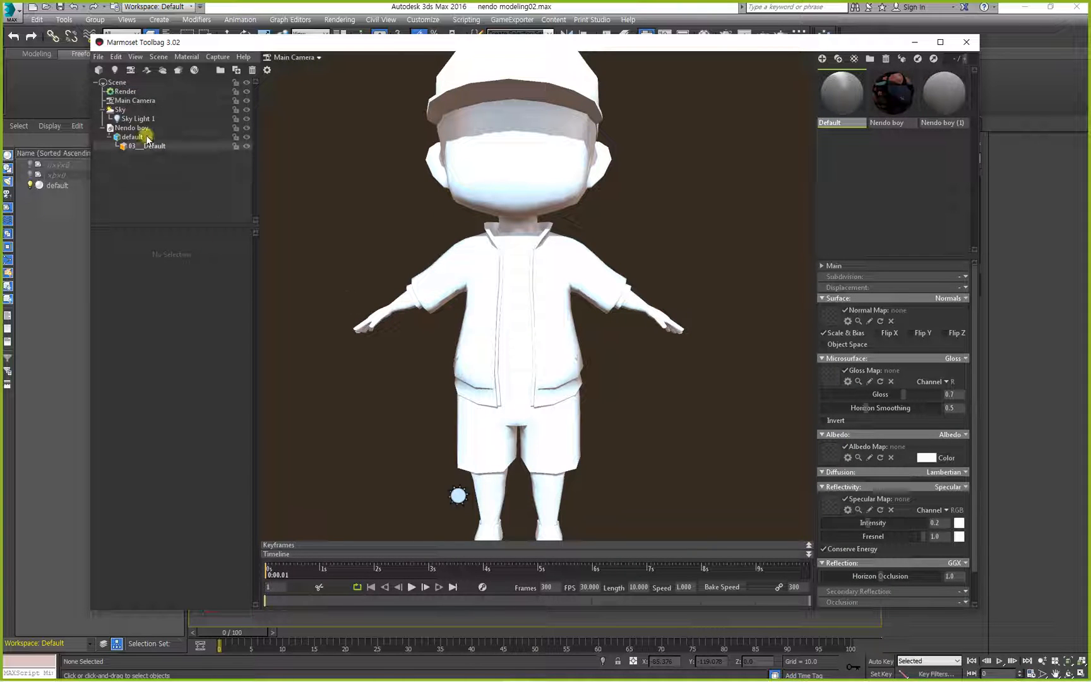
{"action": "left_click", "coordinate": [134, 92]}
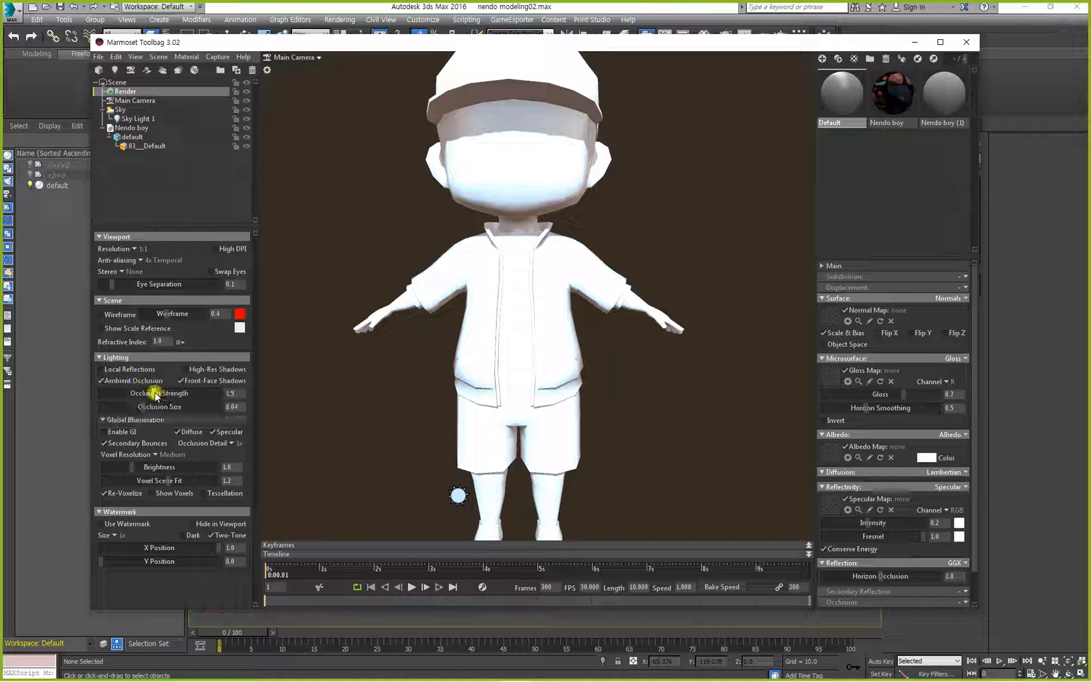
{"action": "left_click_drag", "start_coordinate": [151, 393], "coordinate": [212, 392]}
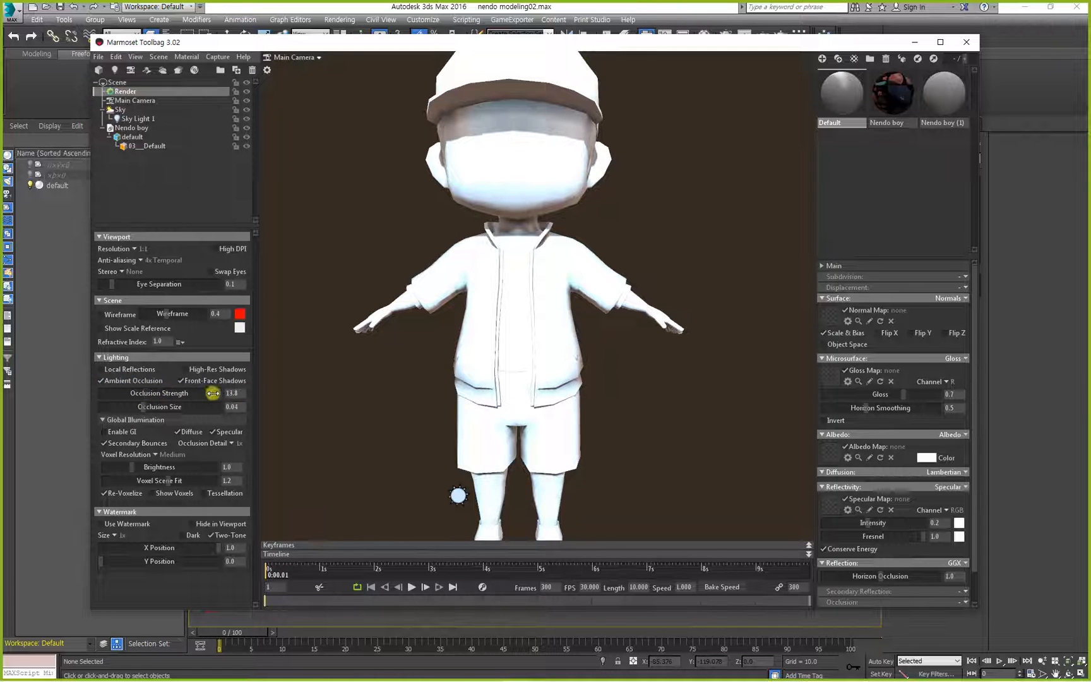
{"action": "left_click_drag", "start_coordinate": [485, 348], "coordinate": [438, 323]}
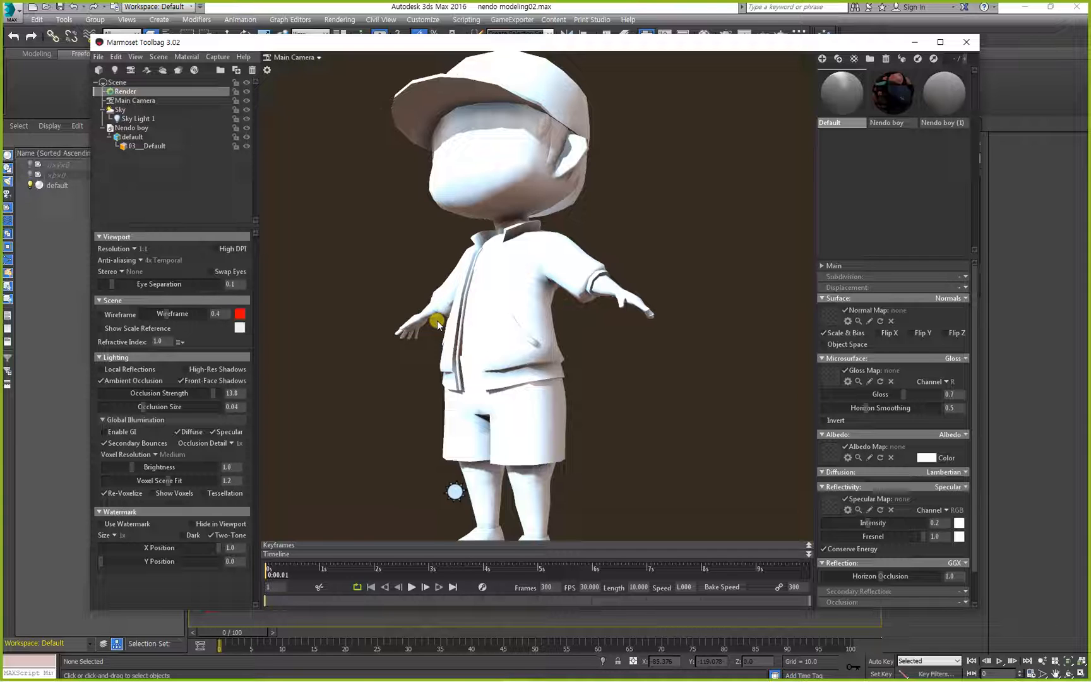
Compare the character's shading from several angles with Ambient Occlusion on and off, leaving the option on.
{"action": "left_click", "coordinate": [129, 384]}
{"action": "left_click", "coordinate": [128, 384]}
{"action": "left_click", "coordinate": [129, 383]}
{"action": "left_click", "coordinate": [128, 383]}
{"action": "left_click", "coordinate": [128, 384]}
{"action": "left_click", "coordinate": [129, 384]}
{"action": "left_click", "coordinate": [129, 384]}
{"action": "left_click", "coordinate": [128, 383]}
{"action": "left_click_drag", "start_coordinate": [452, 385], "coordinate": [619, 405]}
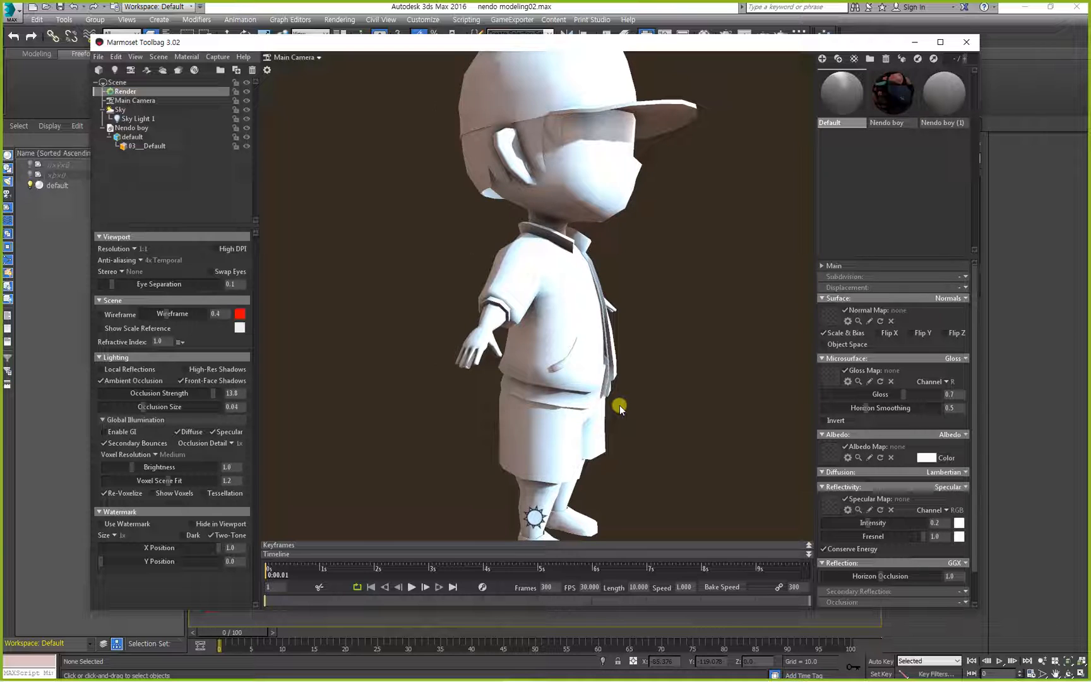
{"action": "left_click", "coordinate": [129, 384]}
{"action": "left_click", "coordinate": [129, 384]}
{"action": "left_click", "coordinate": [129, 384]}
{"action": "left_click", "coordinate": [129, 383]}
{"action": "left_click_drag", "start_coordinate": [480, 390], "coordinate": [398, 402]}
Set the render's ambient Occlusion Strength to 4.878 and the Occlusion Size to 0.012.
{"action": "mouse_move", "coordinate": [211, 396]}
{"action": "left_mouse_down"}
{"action": "mouse_move", "coordinate": [105, 393]}
{"action": "mouse_move", "coordinate": [184, 392]}
{"action": "left_mouse_up"}
{"action": "mouse_move", "coordinate": [143, 408]}
{"action": "left_mouse_down"}
{"action": "mouse_move", "coordinate": [183, 407]}
{"action": "mouse_move", "coordinate": [114, 408]}
{"action": "mouse_move", "coordinate": [189, 392]}
{"action": "left_mouse_up"}
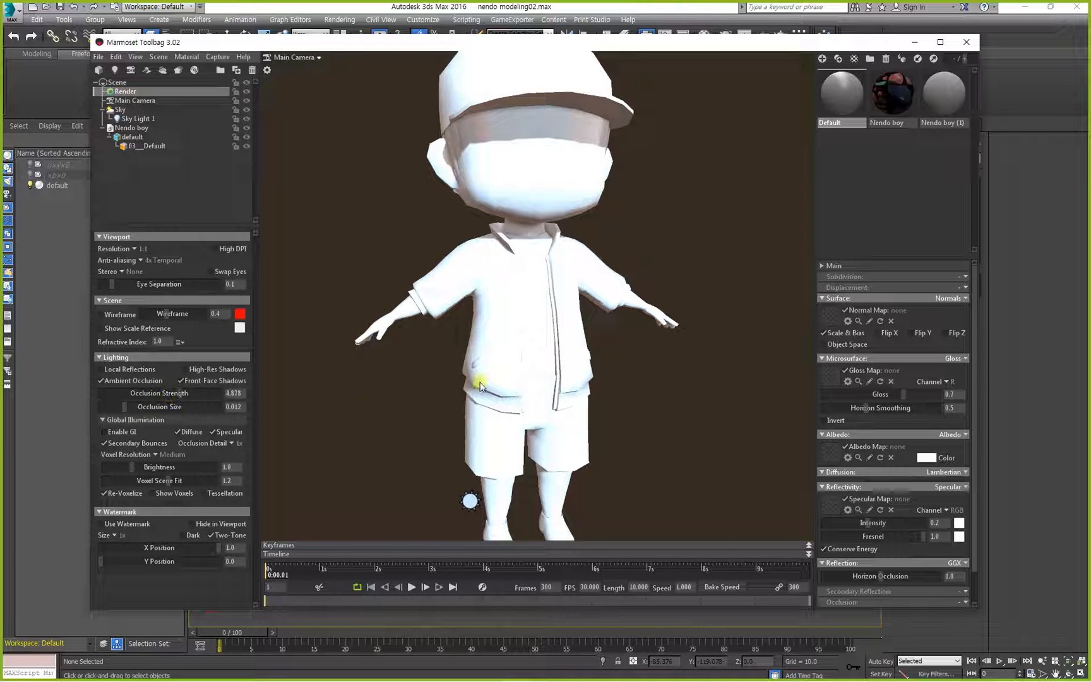
{"action": "left_click_drag", "start_coordinate": [480, 377], "coordinate": [363, 372]}
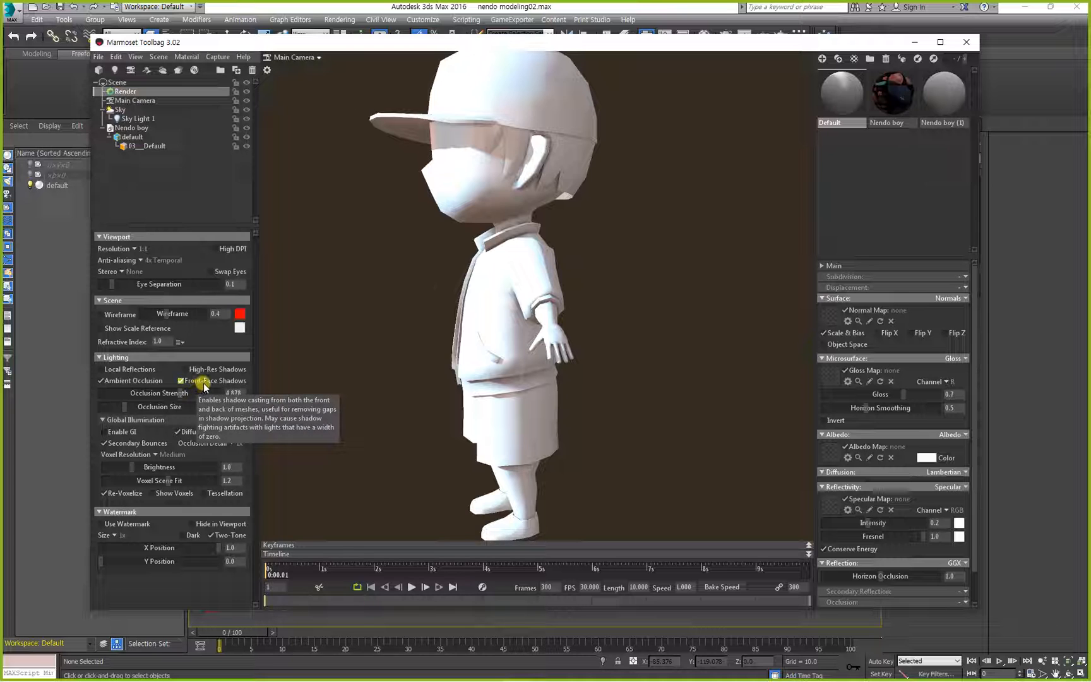
Examine the cap brim up close and the shadow it casts on the character's face.
{"action": "left_click_drag", "start_coordinate": [454, 294], "coordinate": [590, 281]}
{"action": "middle_click_drag", "start_coordinate": [560, 197], "coordinate": [540, 329]}
{"action": "left_click_drag", "start_coordinate": [540, 329], "coordinate": [545, 291]}
{"action": "right_click_drag", "start_coordinate": [545, 260], "coordinate": [604, 298]}
{"action": "left_click_drag", "start_coordinate": [596, 331], "coordinate": [621, 321]}
{"action": "mouse_move", "coordinate": [568, 195]}
{"action": "left_mouse_down"}
{"action": "mouse_move", "coordinate": [628, 190]}
{"action": "mouse_move", "coordinate": [567, 185]}
{"action": "left_mouse_up"}
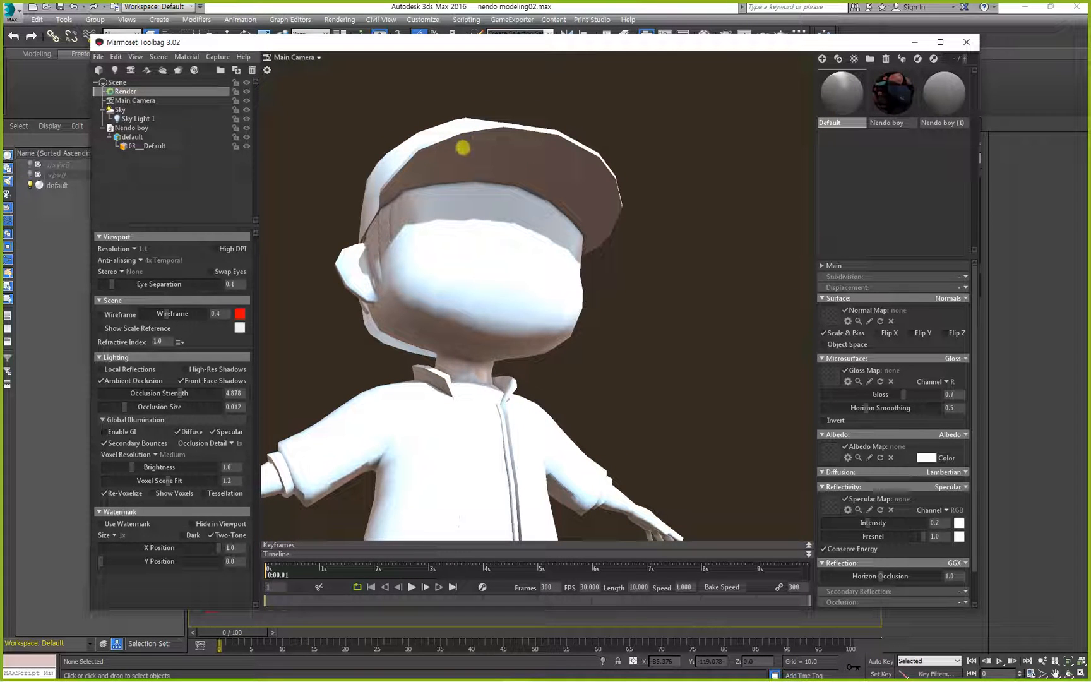
{"action": "left_click_drag", "start_coordinate": [472, 138], "coordinate": [434, 170]}
{"action": "left_click_drag", "start_coordinate": [529, 141], "coordinate": [495, 172]}
{"action": "left_click_drag", "start_coordinate": [573, 164], "coordinate": [540, 192]}
{"action": "mouse_move", "coordinate": [612, 181]}
{"action": "left_mouse_down"}
{"action": "mouse_move", "coordinate": [586, 206]}
{"action": "mouse_move", "coordinate": [616, 319]}
{"action": "mouse_move", "coordinate": [663, 345]}
{"action": "mouse_move", "coordinate": [669, 253]}
{"action": "left_mouse_up"}
{"action": "key", "text": "Escape"}
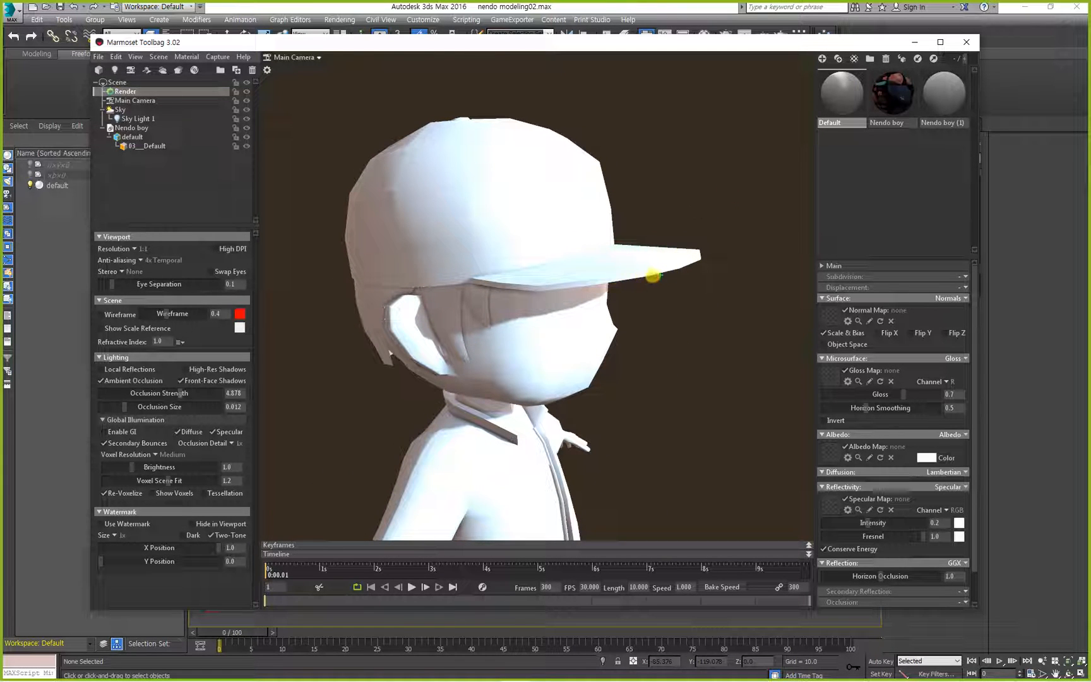
{"action": "mouse_move", "coordinate": [736, 132]}
{"action": "left_mouse_down"}
{"action": "mouse_move", "coordinate": [593, 350]}
{"action": "mouse_move", "coordinate": [634, 335]}
{"action": "mouse_move", "coordinate": [641, 261]}
{"action": "mouse_move", "coordinate": [601, 296]}
{"action": "mouse_move", "coordinate": [596, 329]}
{"action": "mouse_move", "coordinate": [591, 316]}
{"action": "mouse_move", "coordinate": [570, 329]}
{"action": "left_mouse_up"}
{"action": "key", "text": "Escape"}
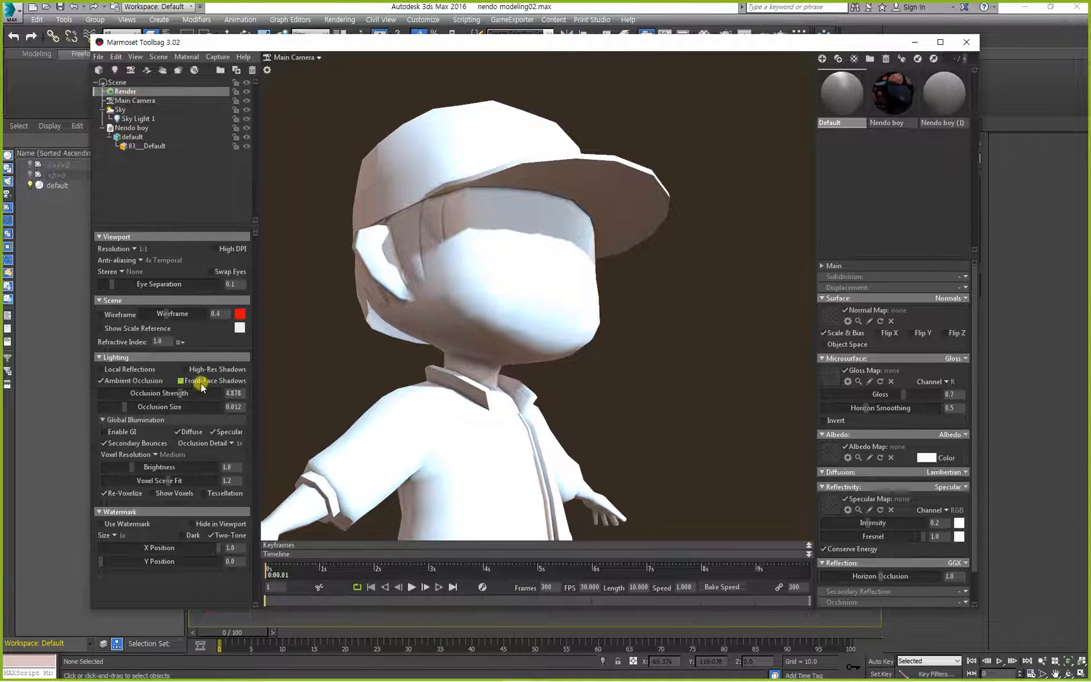
Check the face and collar shadows from several angles with Front-Face Shadows enabled, ending on the whole figure.
{"action": "left_click_drag", "start_coordinate": [517, 341], "coordinate": [550, 364]}
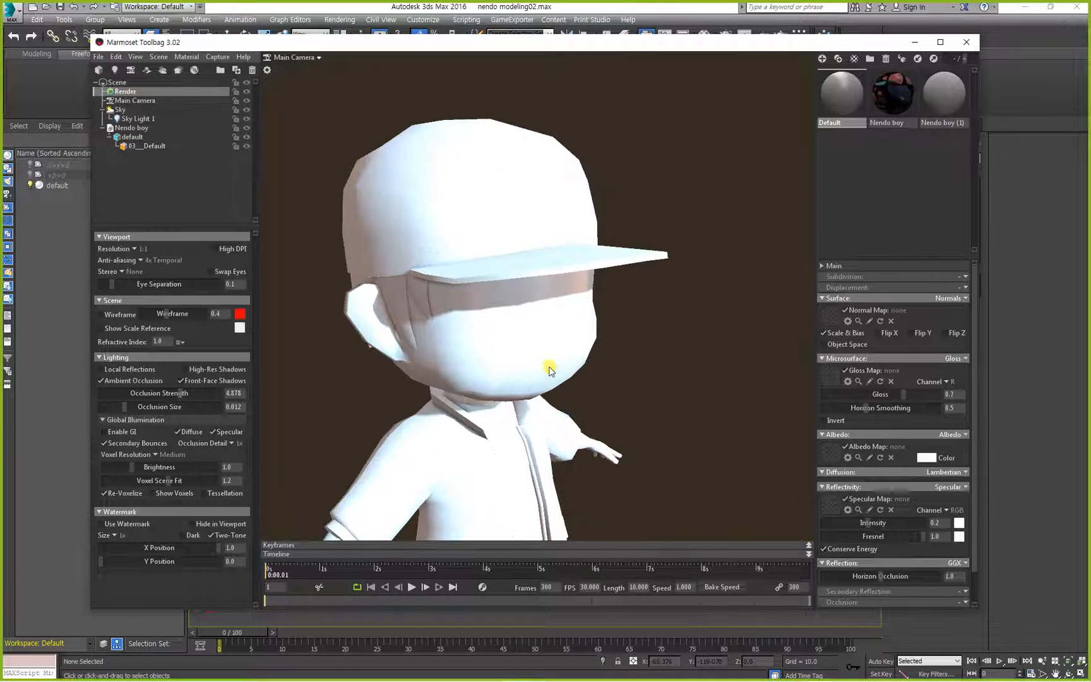
{"action": "left_click_drag", "start_coordinate": [482, 445], "coordinate": [441, 444]}
{"action": "left_click_drag", "start_coordinate": [534, 302], "coordinate": [571, 335]}
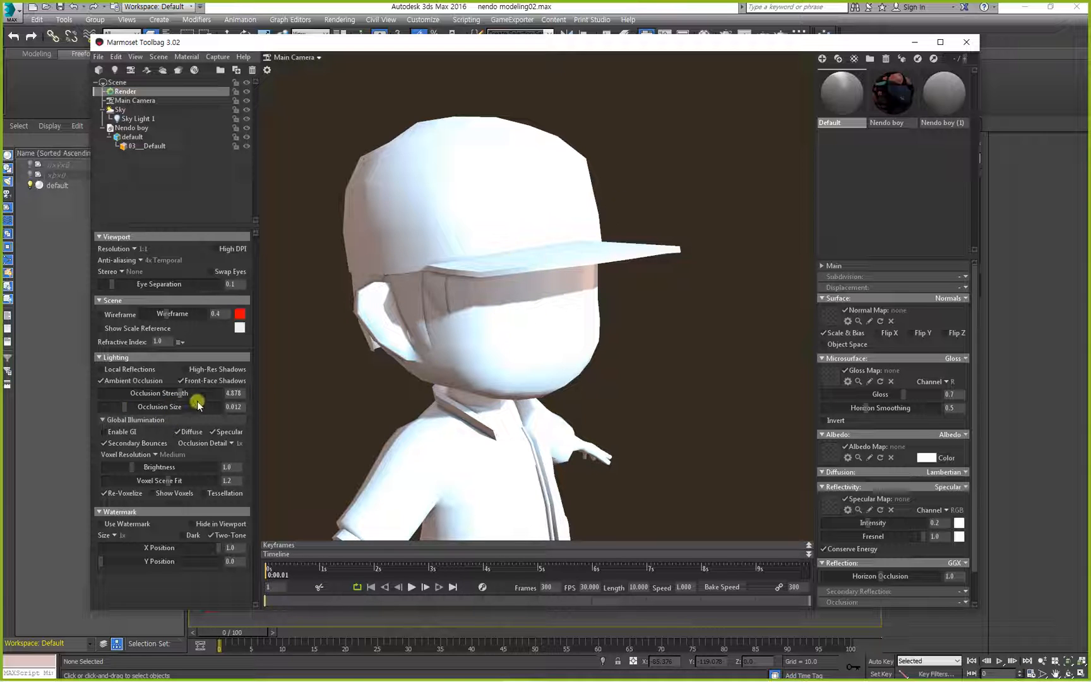
{"action": "left_click_drag", "start_coordinate": [521, 345], "coordinate": [499, 348]}
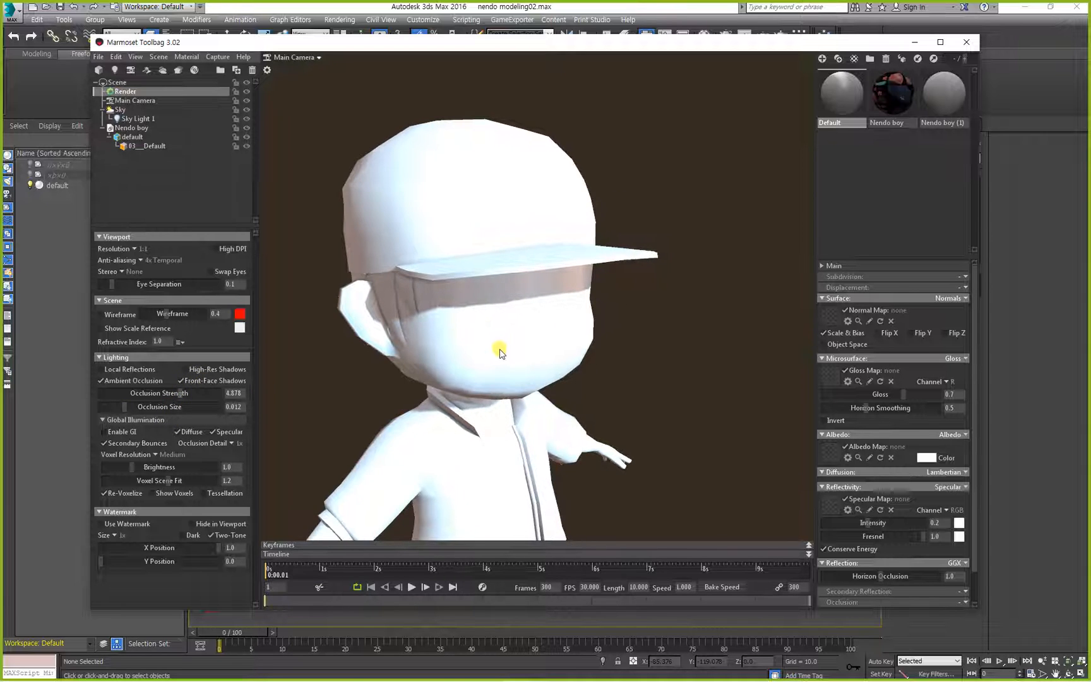
{"action": "middle_click_drag", "start_coordinate": [498, 366], "coordinate": [508, 291]}
{"action": "left_click_drag", "start_coordinate": [532, 326], "coordinate": [501, 311]}
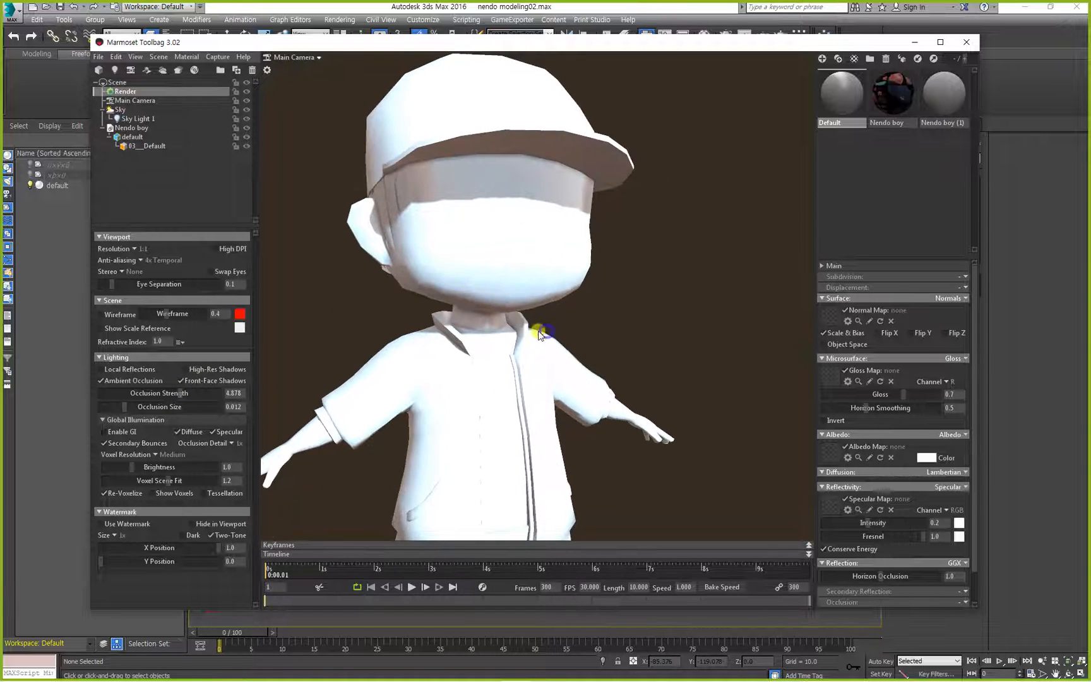
{"action": "right_click_drag", "start_coordinate": [538, 332], "coordinate": [519, 259]}
{"action": "left_click_drag", "start_coordinate": [519, 285], "coordinate": [525, 315]}
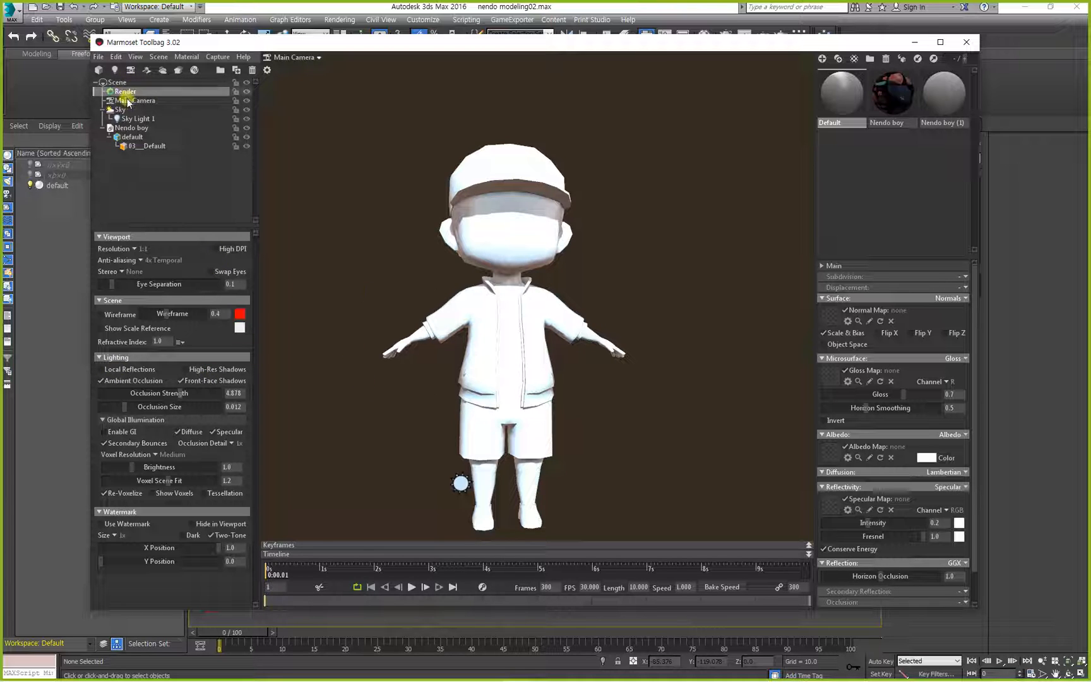
Lower the Brightness of Sky Light 1 to about 1.2.
{"action": "left_click", "coordinate": [134, 118]}
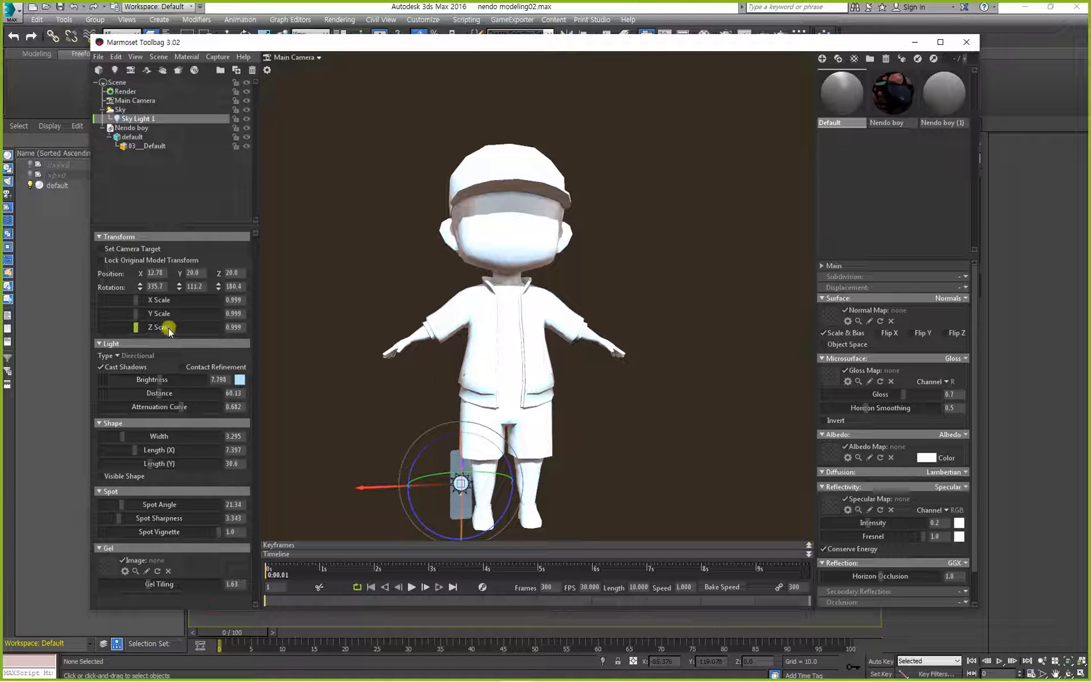
{"action": "left_click_drag", "start_coordinate": [153, 379], "coordinate": [132, 380]}
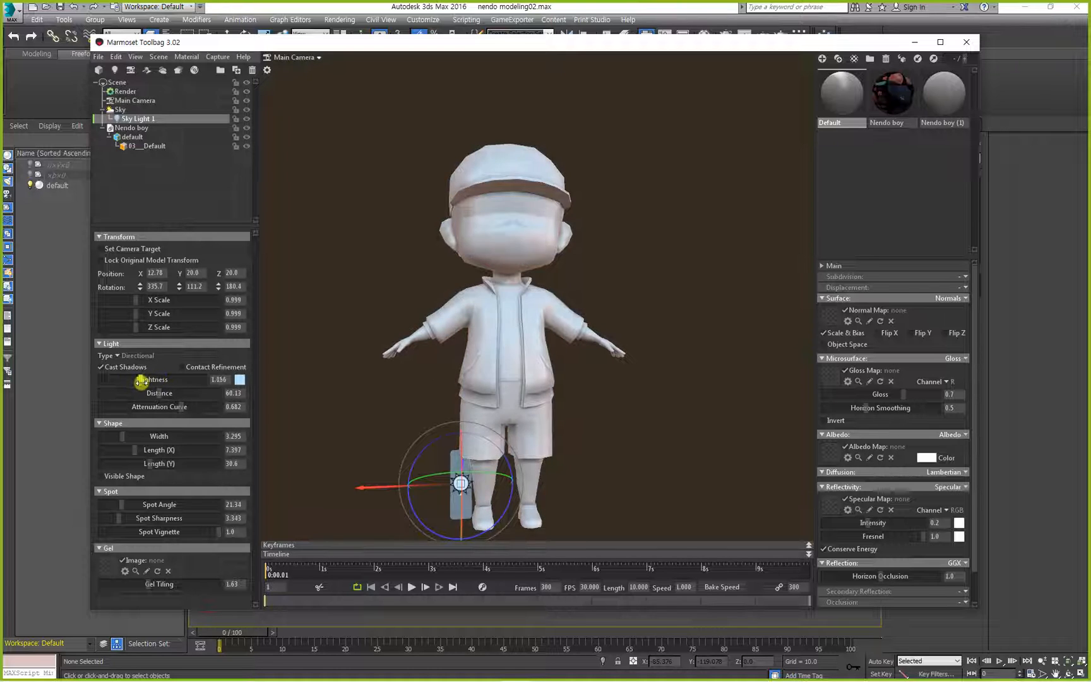
{"action": "left_click", "coordinate": [386, 285]}
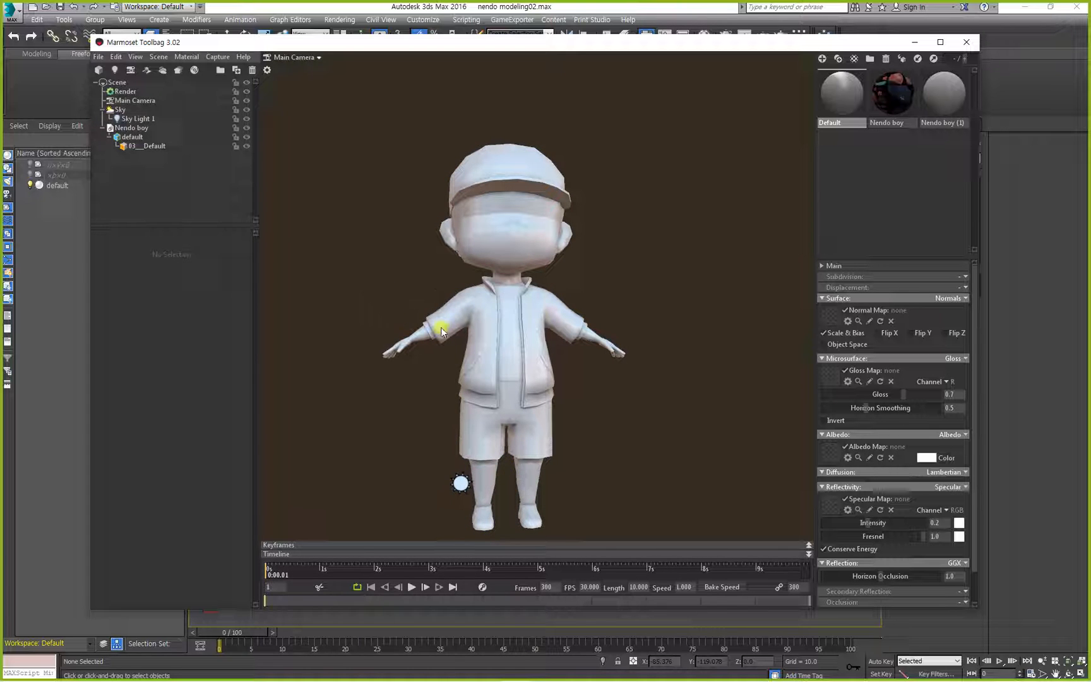
{"action": "left_click", "coordinate": [470, 319]}
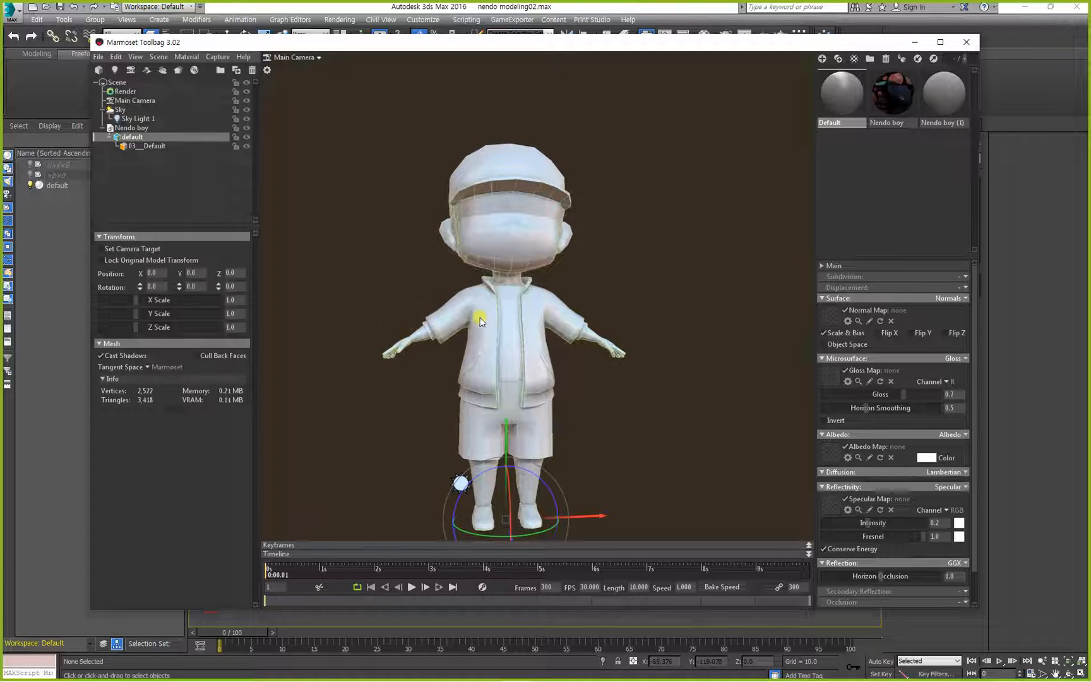
Enable global illumination in the Render settings and check its effect on the white character.
{"action": "left_click", "coordinate": [125, 91]}
{"action": "left_click_drag", "start_coordinate": [322, 287], "coordinate": [353, 282]}
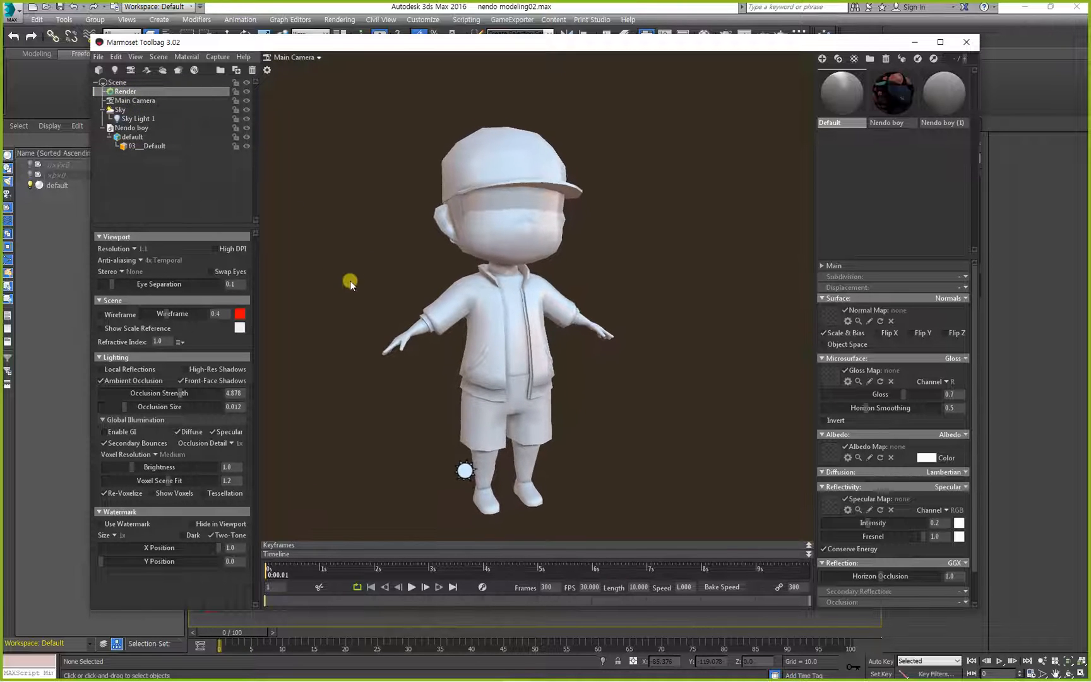
{"action": "left_click", "coordinate": [121, 433]}
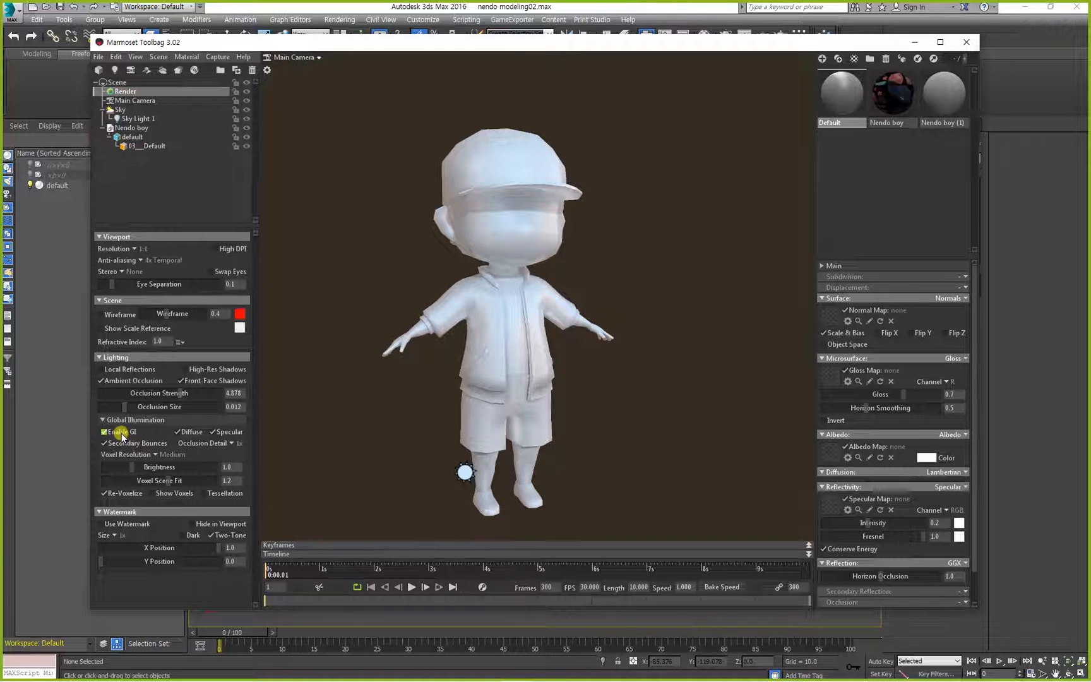
{"action": "mouse_move", "coordinate": [336, 375]}
{"action": "left_mouse_down"}
{"action": "mouse_move", "coordinate": [316, 333]}
{"action": "mouse_move", "coordinate": [328, 365]}
{"action": "left_mouse_up"}
{"action": "left_click_drag", "start_coordinate": [528, 278], "coordinate": [609, 301]}
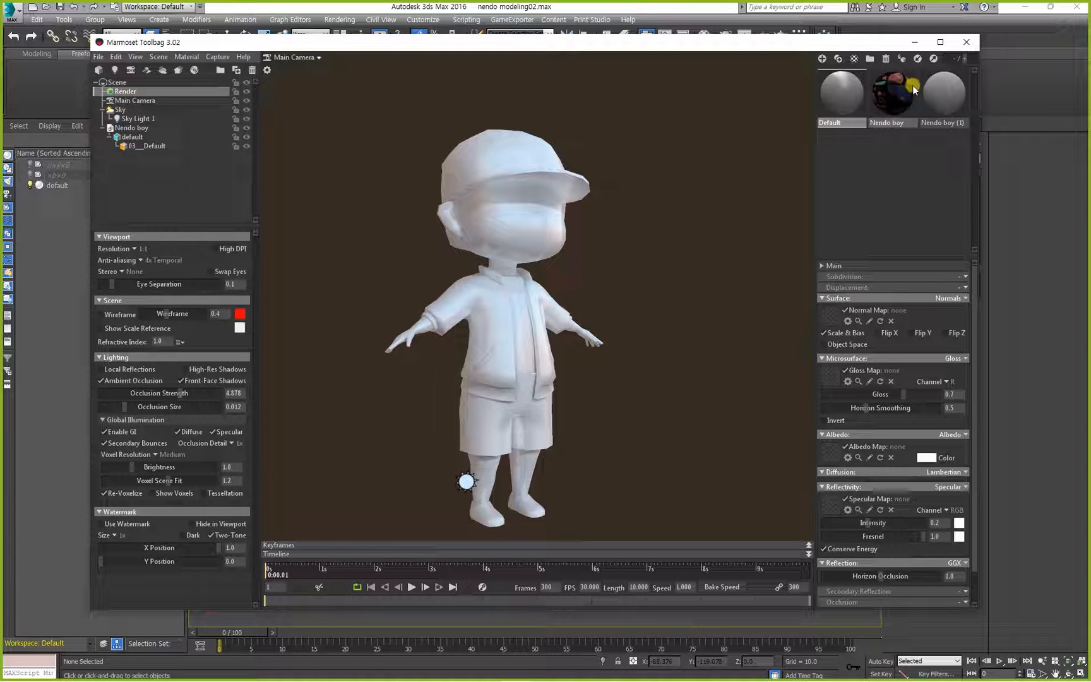
Apply the Nendo boy material to the character and bring back the Render settings.
{"action": "left_click_drag", "start_coordinate": [911, 85], "coordinate": [532, 220]}
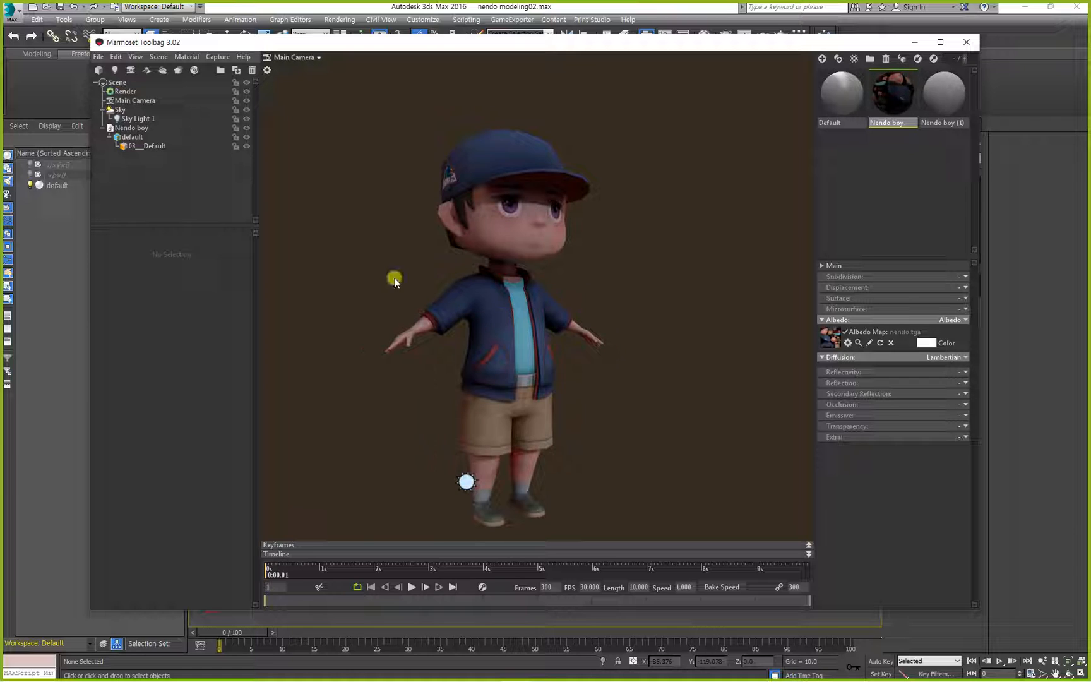
{"action": "left_click", "coordinate": [123, 92]}
{"action": "left_click_drag", "start_coordinate": [343, 355], "coordinate": [311, 348]}
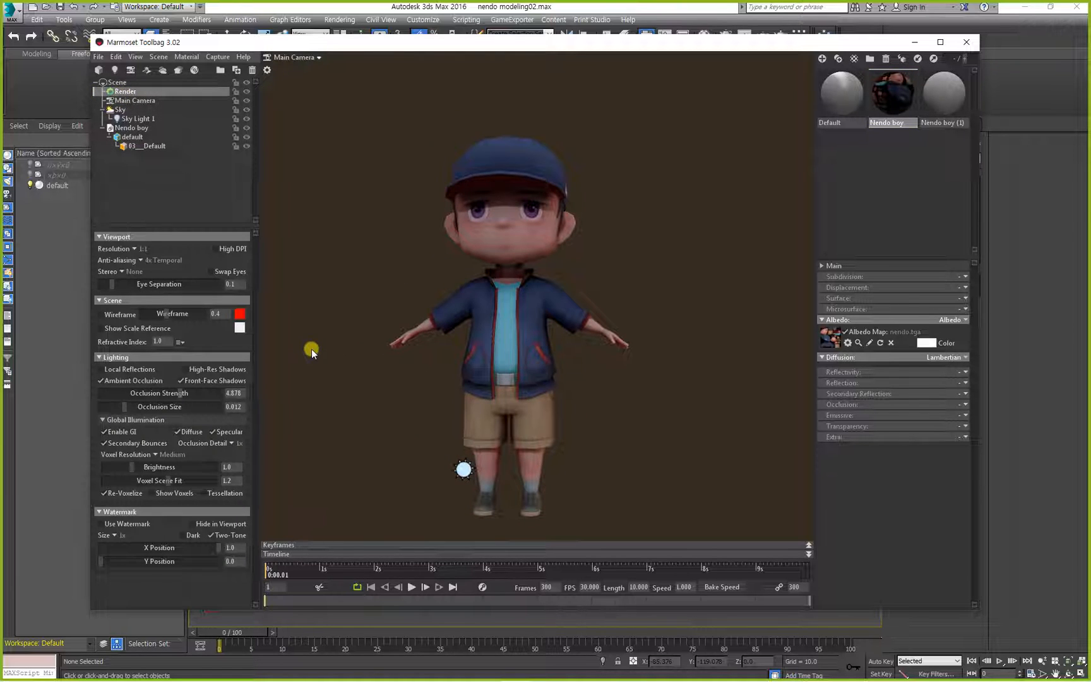
Compare the textured character from the front with Enable GI on and off, leaving it on.
{"action": "left_click", "coordinate": [104, 432]}
{"action": "left_click", "coordinate": [111, 433]}
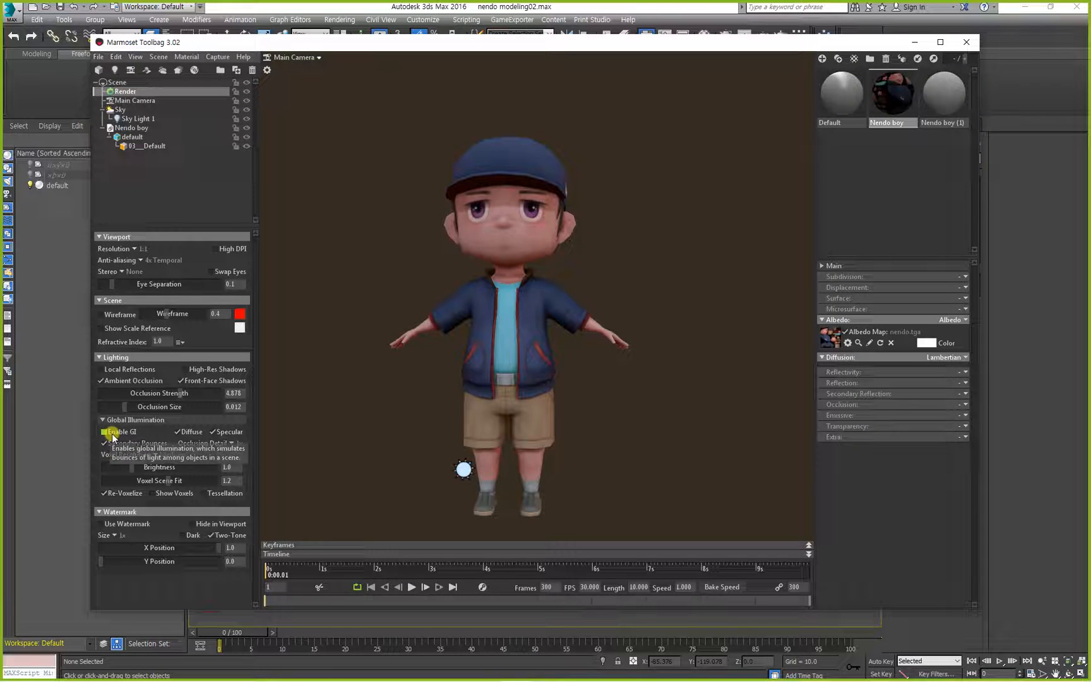
{"action": "left_click", "coordinate": [111, 433]}
{"action": "left_click", "coordinate": [112, 433]}
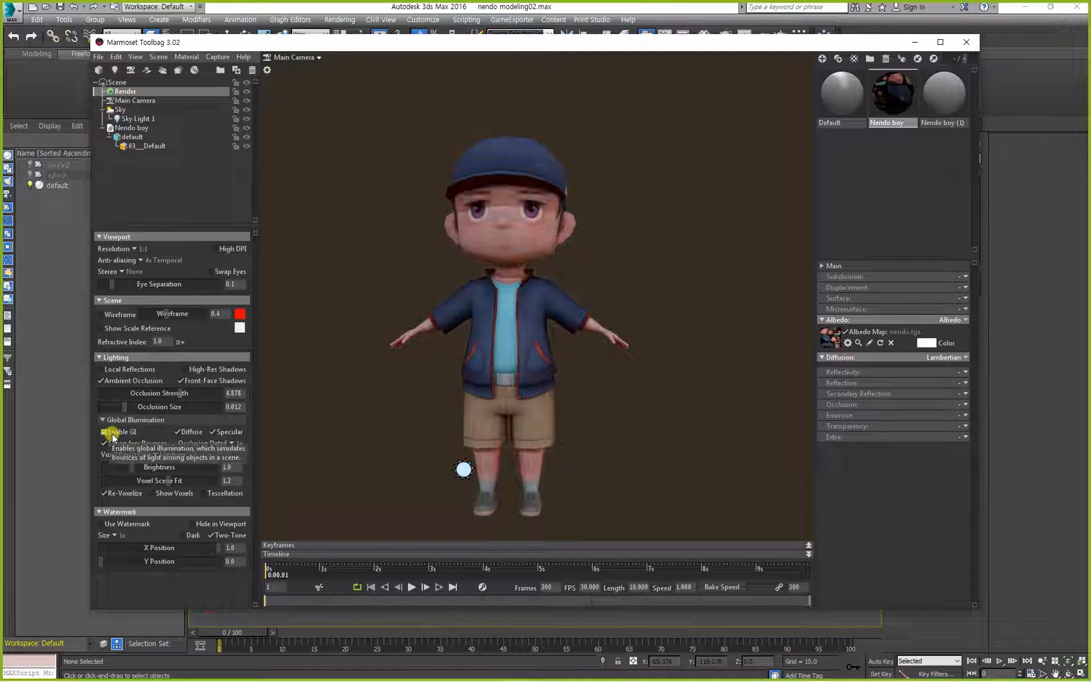
{"action": "left_click", "coordinate": [112, 433]}
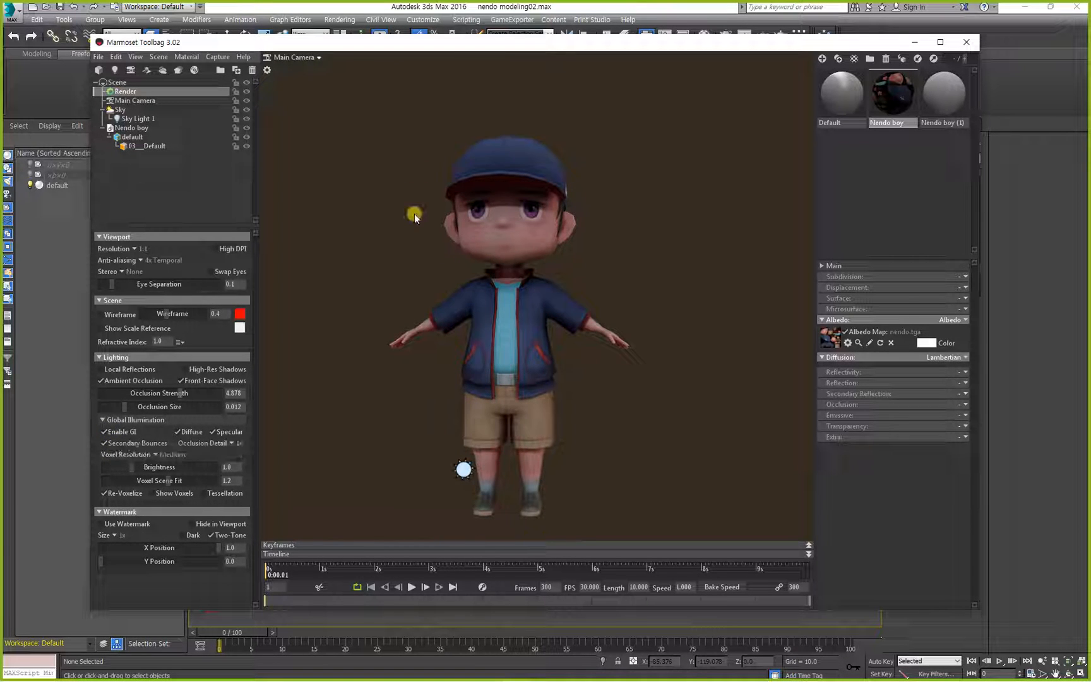
Examine the shading under the chin and around the jacket collar up close with global illumination on.
{"action": "left_click_drag", "start_coordinate": [414, 215], "coordinate": [494, 222]}
{"action": "left_click", "coordinate": [534, 251]}
{"action": "right_click_drag", "start_coordinate": [534, 252], "coordinate": [596, 291]}
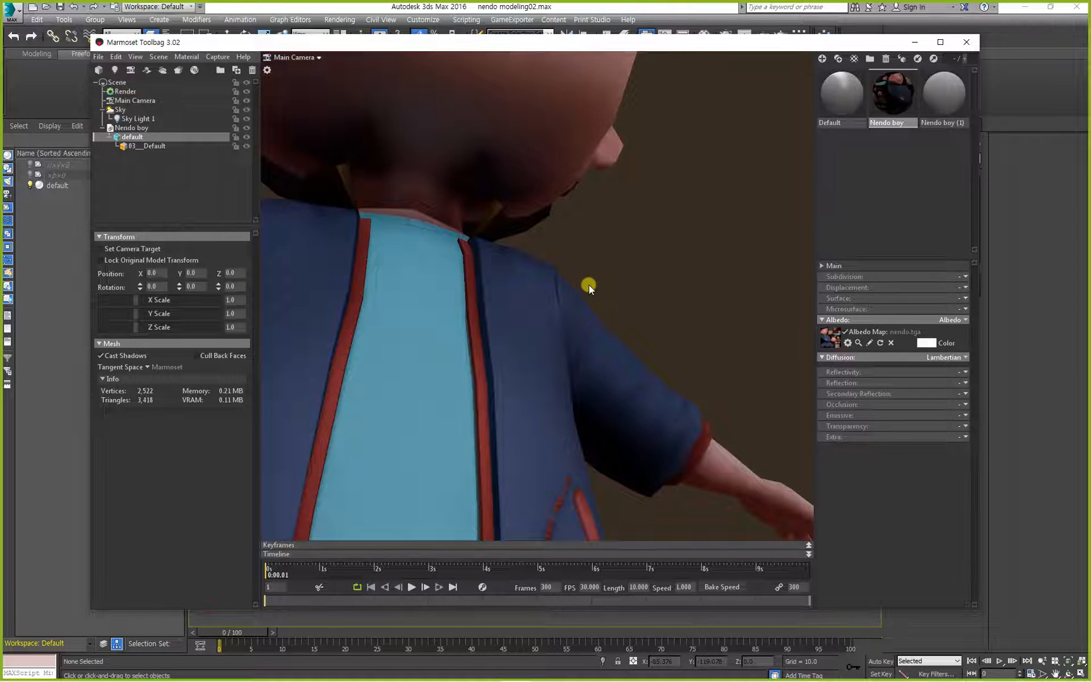
{"action": "left_click_drag", "start_coordinate": [588, 284], "coordinate": [571, 343]}
{"action": "right_click_drag", "start_coordinate": [572, 343], "coordinate": [647, 177]}
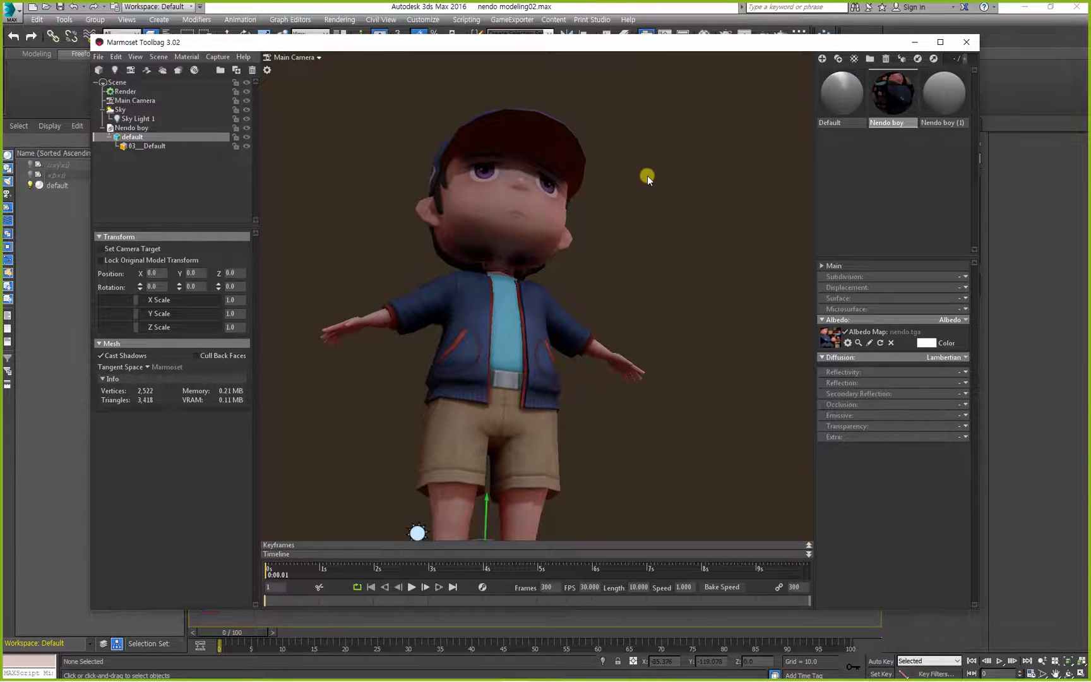
Compare the character from a low angle with global illumination on and off, leaving it off.
{"action": "left_click", "coordinate": [125, 91]}
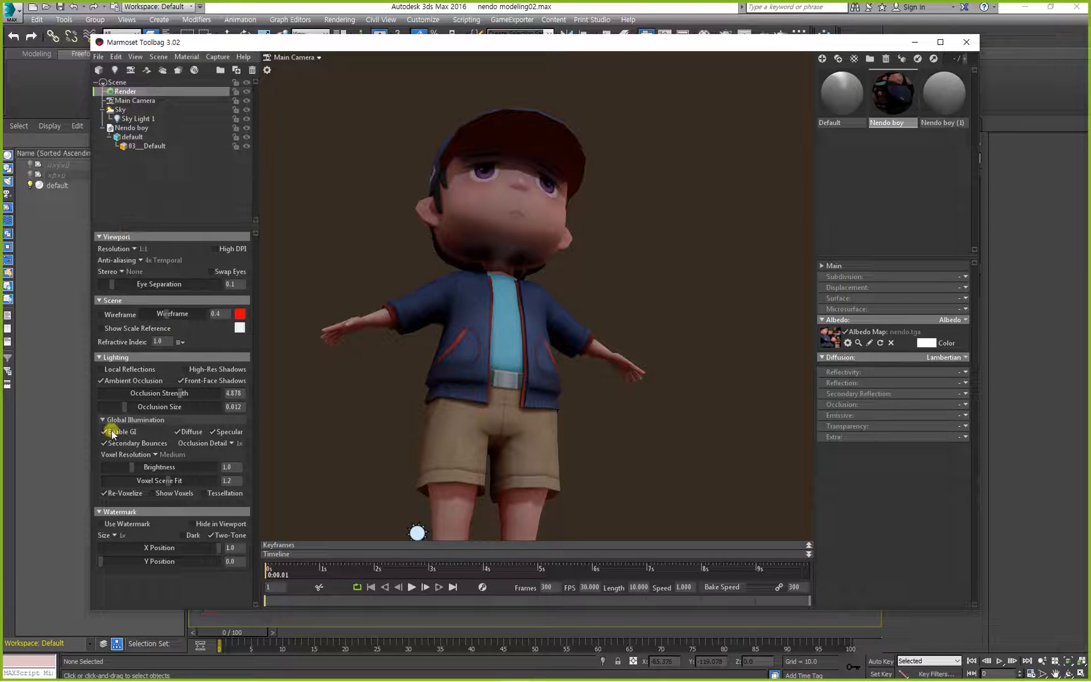
{"action": "left_click", "coordinate": [110, 431]}
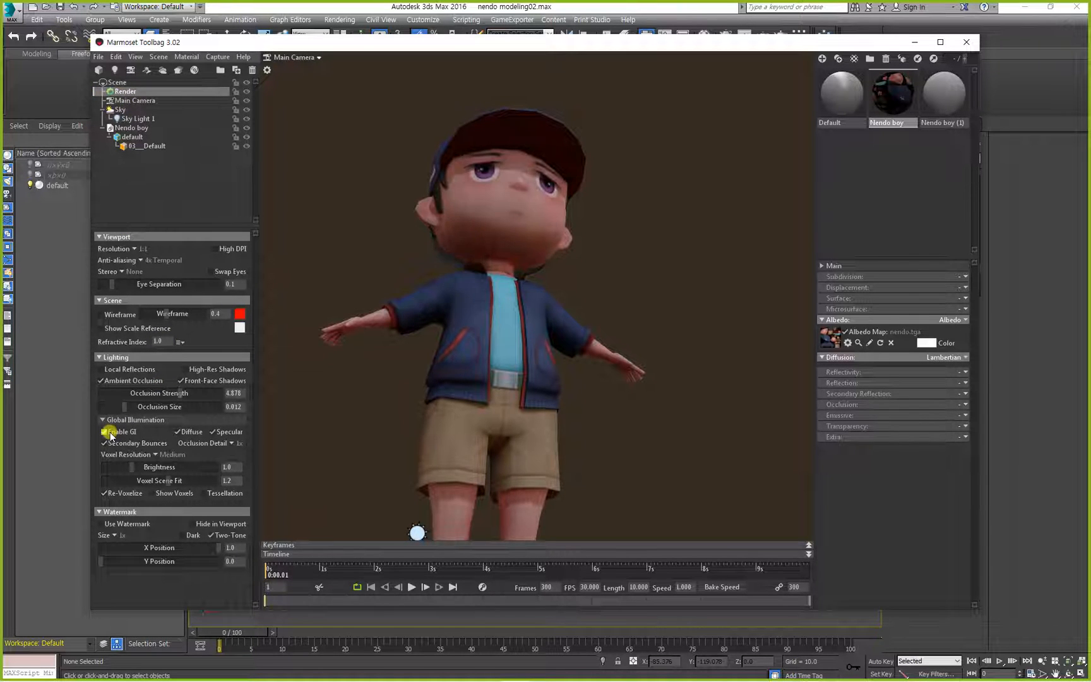
{"action": "left_click", "coordinate": [110, 432]}
{"action": "left_click", "coordinate": [110, 432]}
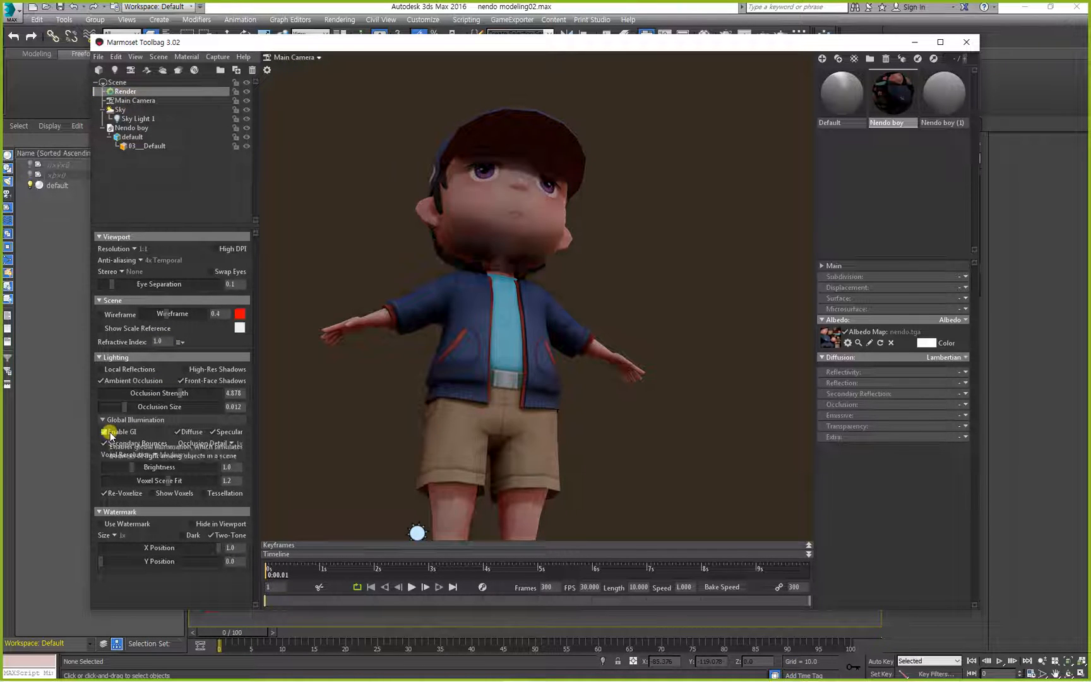
{"action": "left_click", "coordinate": [110, 431]}
{"action": "left_click_drag", "start_coordinate": [289, 365], "coordinate": [346, 238]}
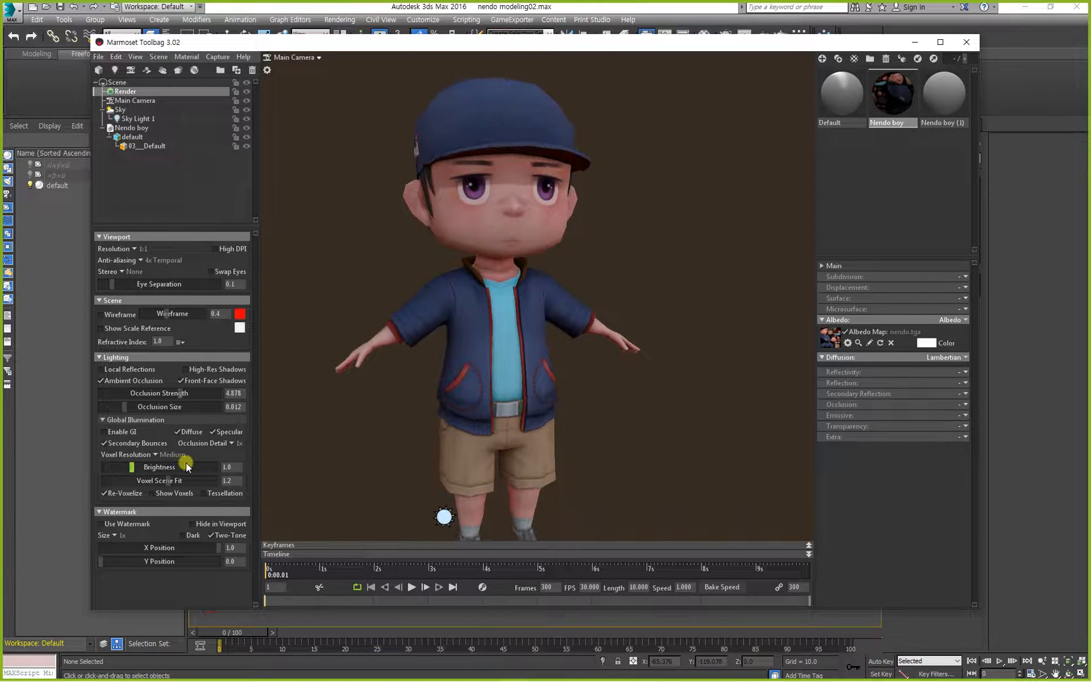
{"action": "left_click_drag", "start_coordinate": [335, 341], "coordinate": [335, 307]}
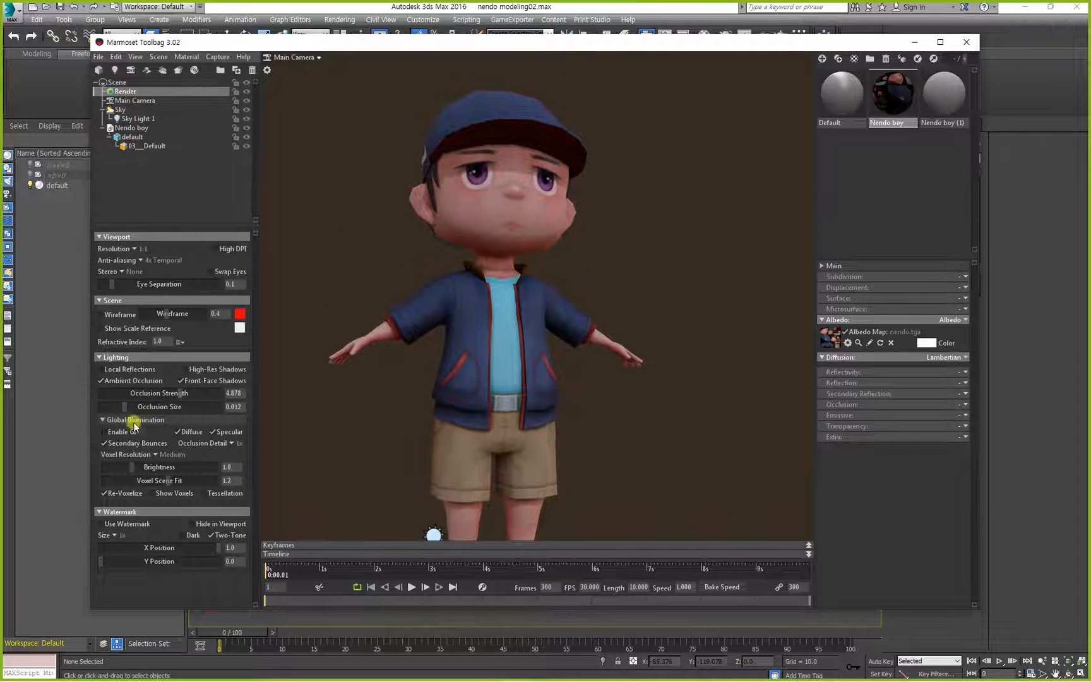
Enable global illumination again and turn off its Diffuse and Specular options.
{"action": "left_click", "coordinate": [116, 434]}
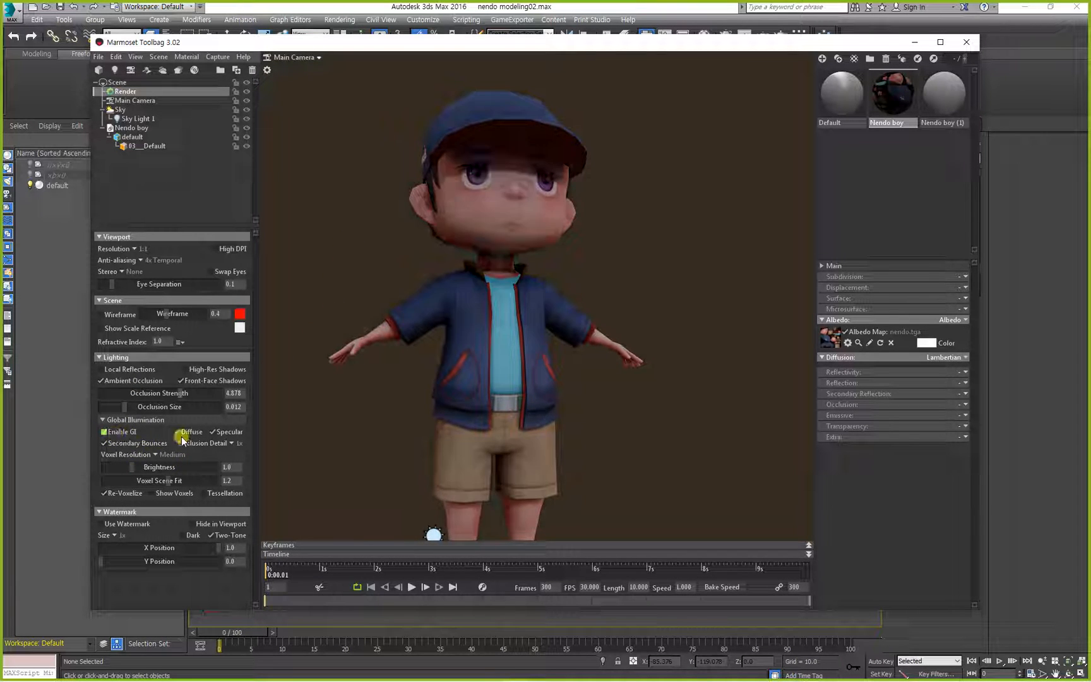
{"action": "left_click_drag", "start_coordinate": [314, 466], "coordinate": [319, 440]}
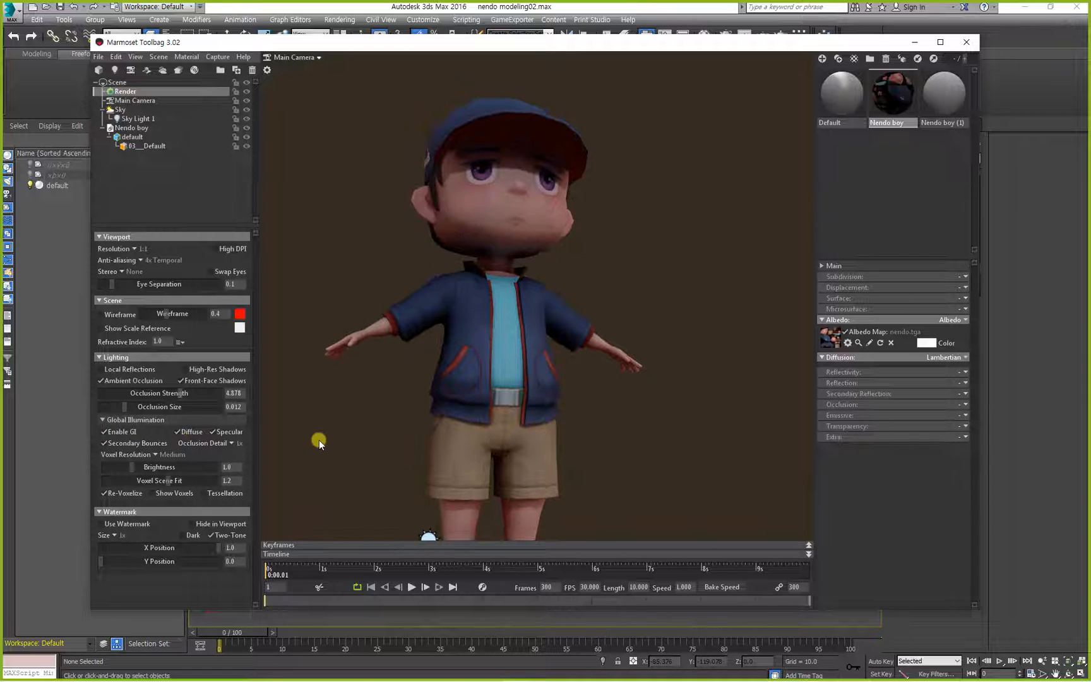
{"action": "left_click", "coordinate": [199, 431]}
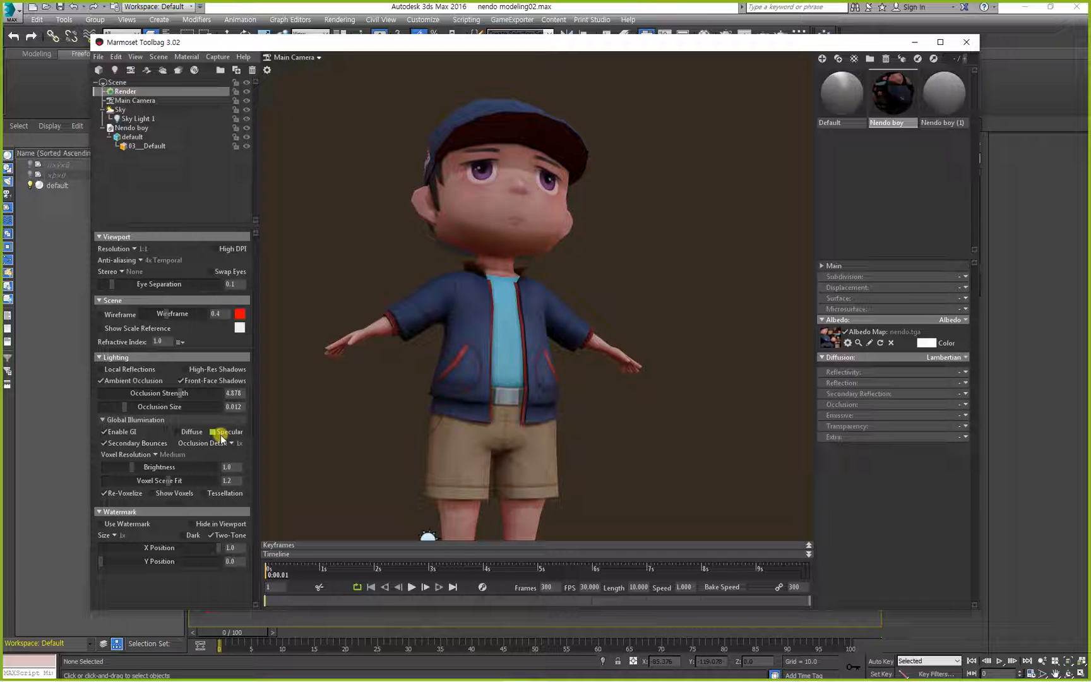
{"action": "left_click_drag", "start_coordinate": [295, 420], "coordinate": [284, 456], "text": "alt"}
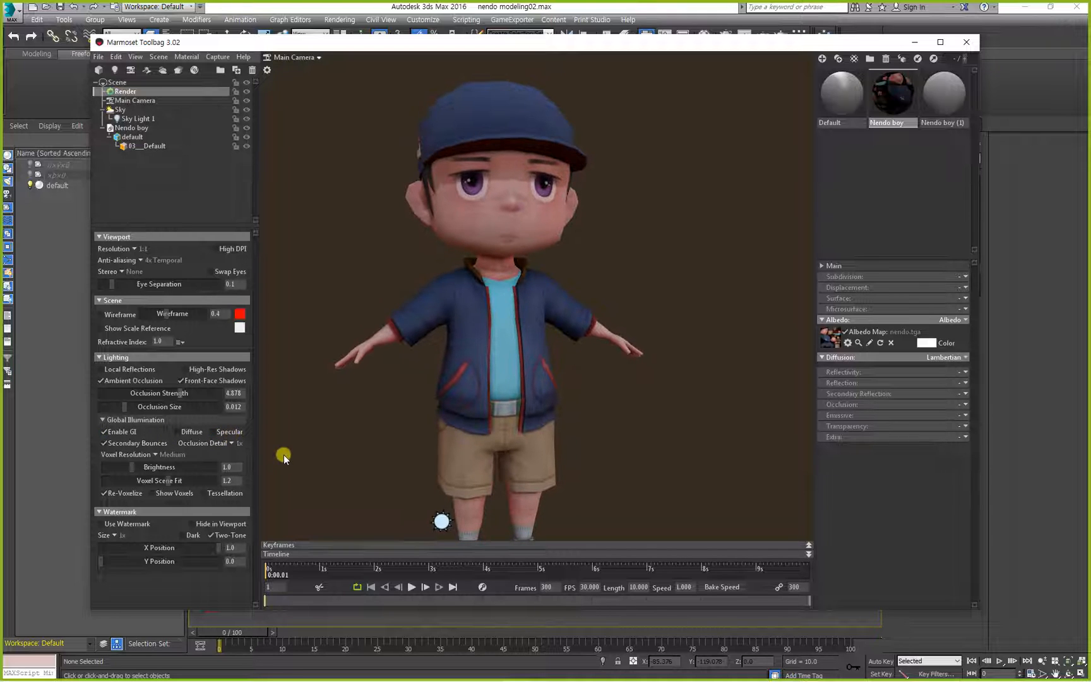
Turn on global illumination's Diffuse option, compare the character with Enable GI off and on, and turn off Secondary Bounces.
{"action": "left_click", "coordinate": [111, 431]}
{"action": "left_click_drag", "start_coordinate": [312, 423], "coordinate": [320, 412], "text": "alt"}
{"action": "left_click", "coordinate": [182, 430]}
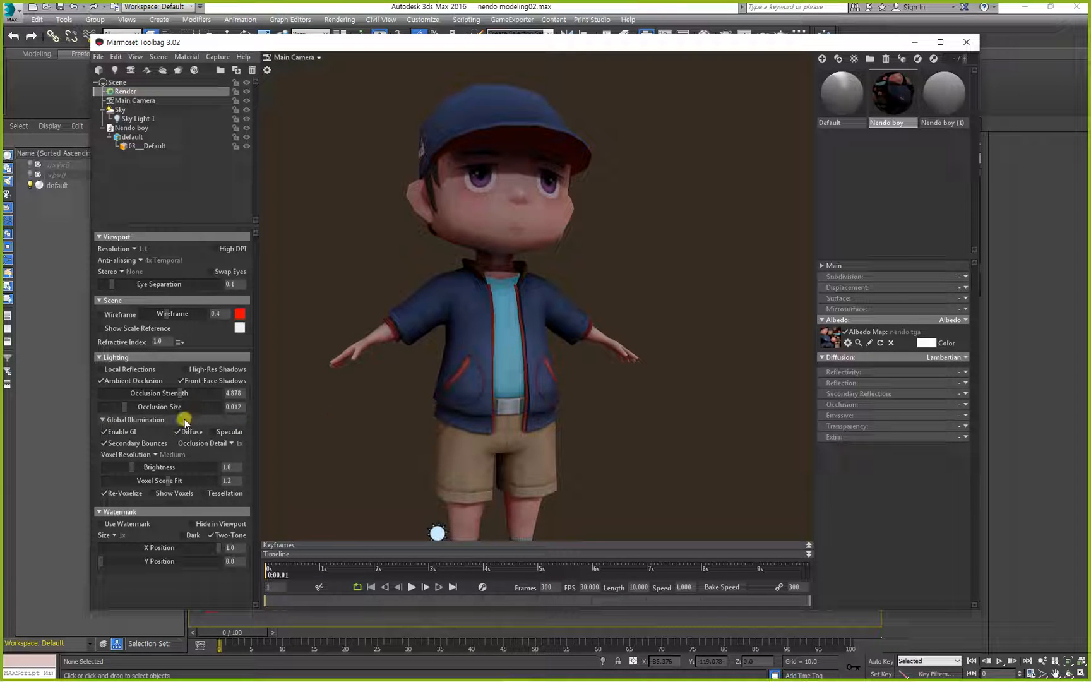
{"action": "left_click", "coordinate": [176, 432]}
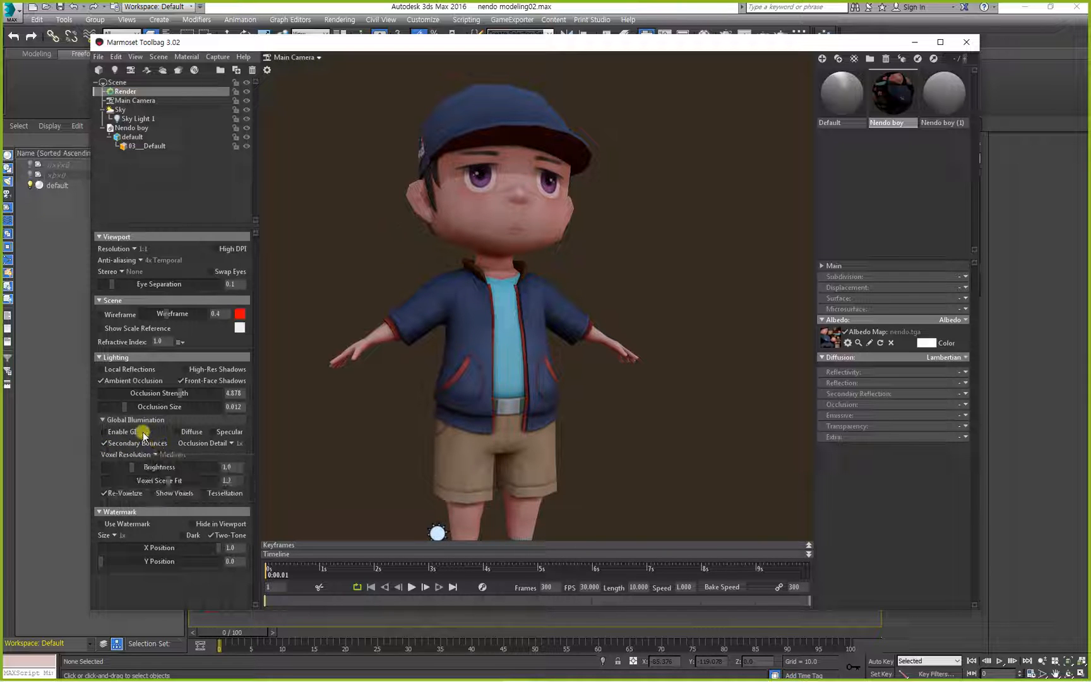
{"action": "left_click", "coordinate": [129, 432]}
{"action": "left_click", "coordinate": [180, 431]}
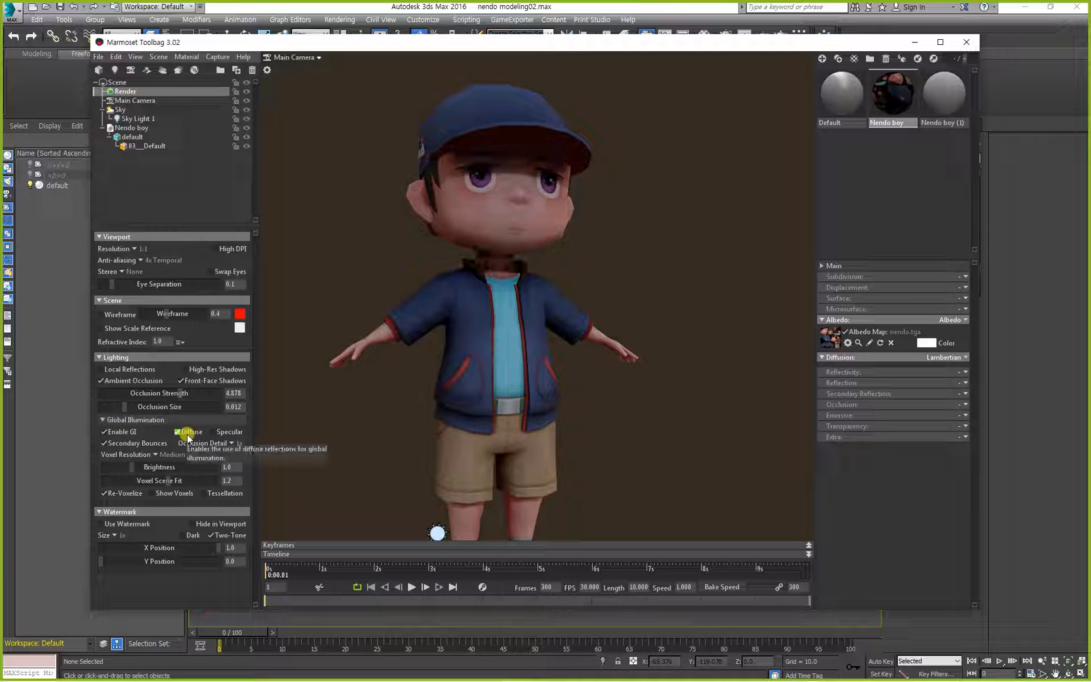
{"action": "left_click", "coordinate": [110, 442]}
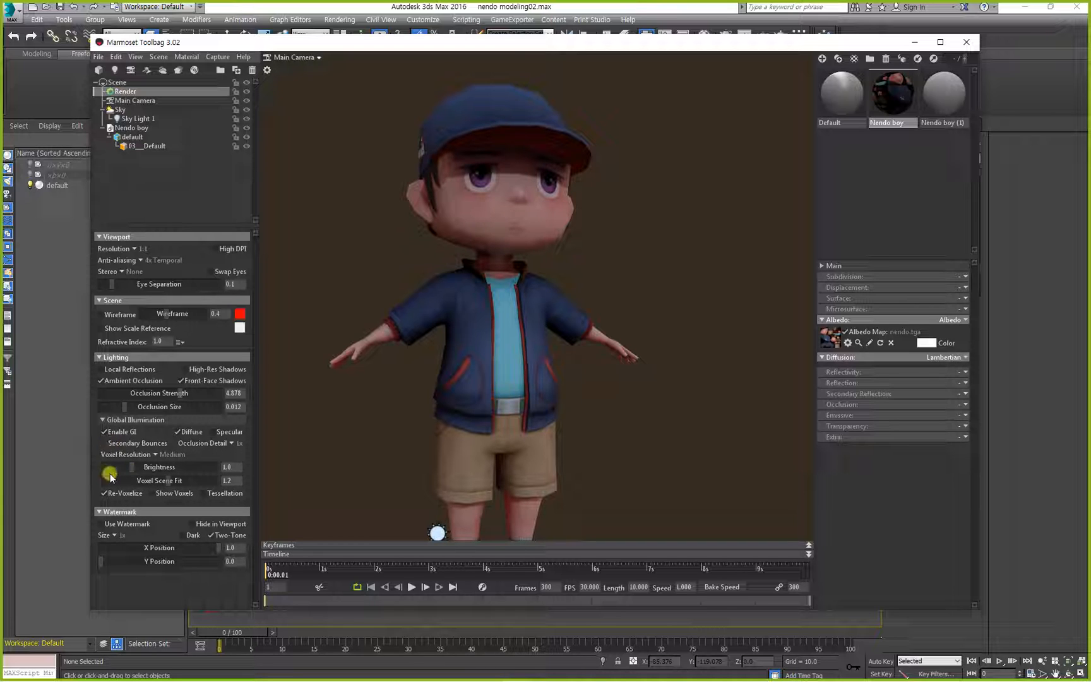
Change the Nendo boy material's Diffusion from Lambertian to Unlit and view the character from the other side.
{"action": "left_click_drag", "start_coordinate": [403, 323], "coordinate": [377, 440]}
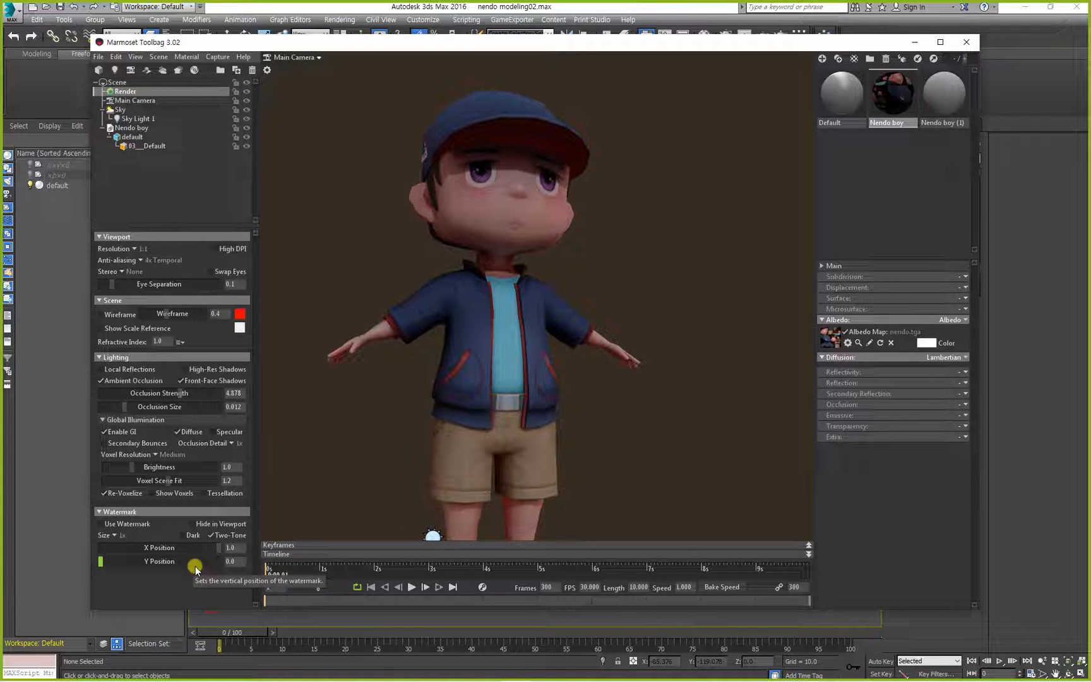
{"action": "left_click", "coordinate": [946, 358]}
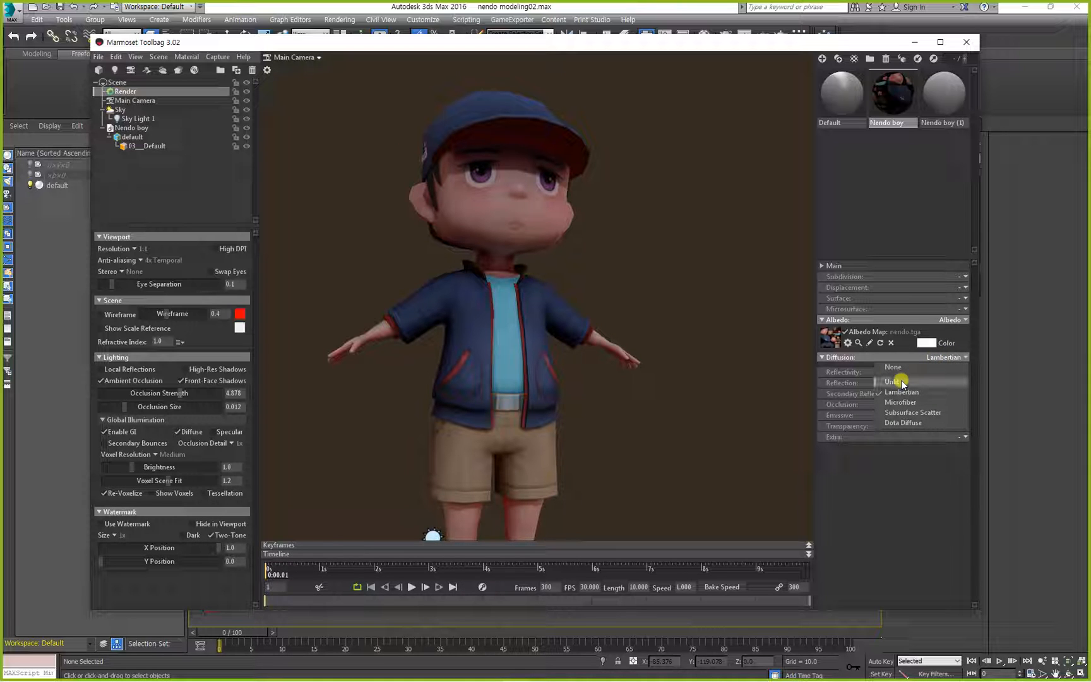
{"action": "left_click_drag", "start_coordinate": [580, 432], "coordinate": [515, 416]}
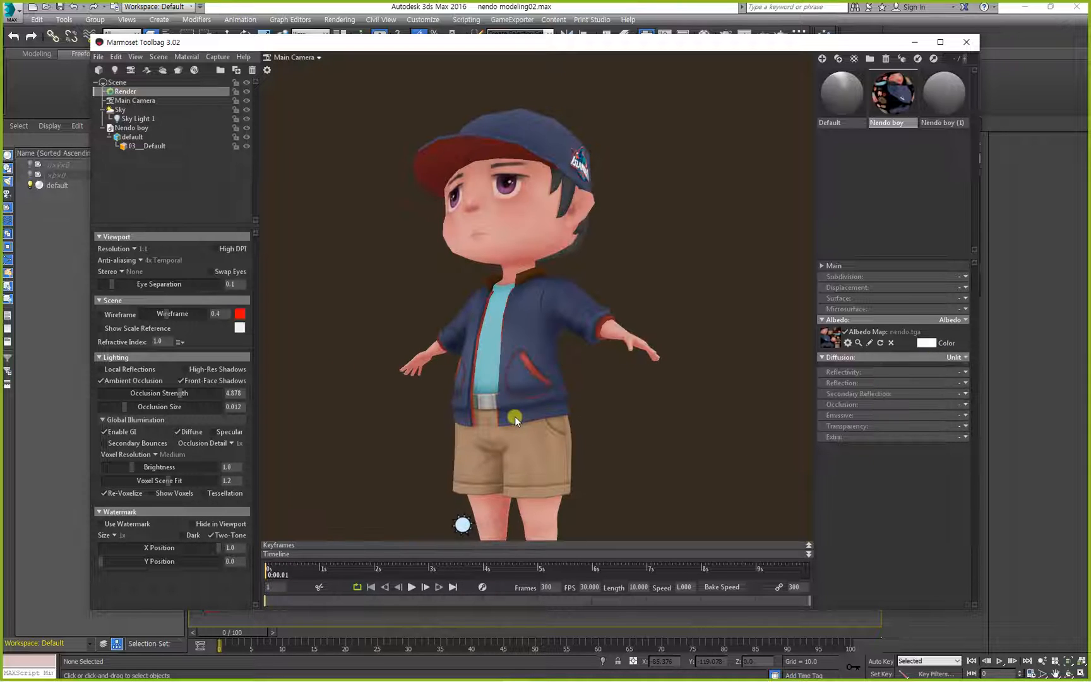
Turn off Ambient Occlusion, Front-Face Shadows, Enable GI and the GI Diffuse option in the render lighting settings.
{"action": "left_click", "coordinate": [101, 380]}
{"action": "left_click", "coordinate": [178, 431]}
{"action": "key", "text": "ctrl+2"}
{"action": "left_click_drag", "start_coordinate": [219, 359], "coordinate": [146, 455]}
{"action": "left_click_drag", "start_coordinate": [133, 359], "coordinate": [262, 471]}
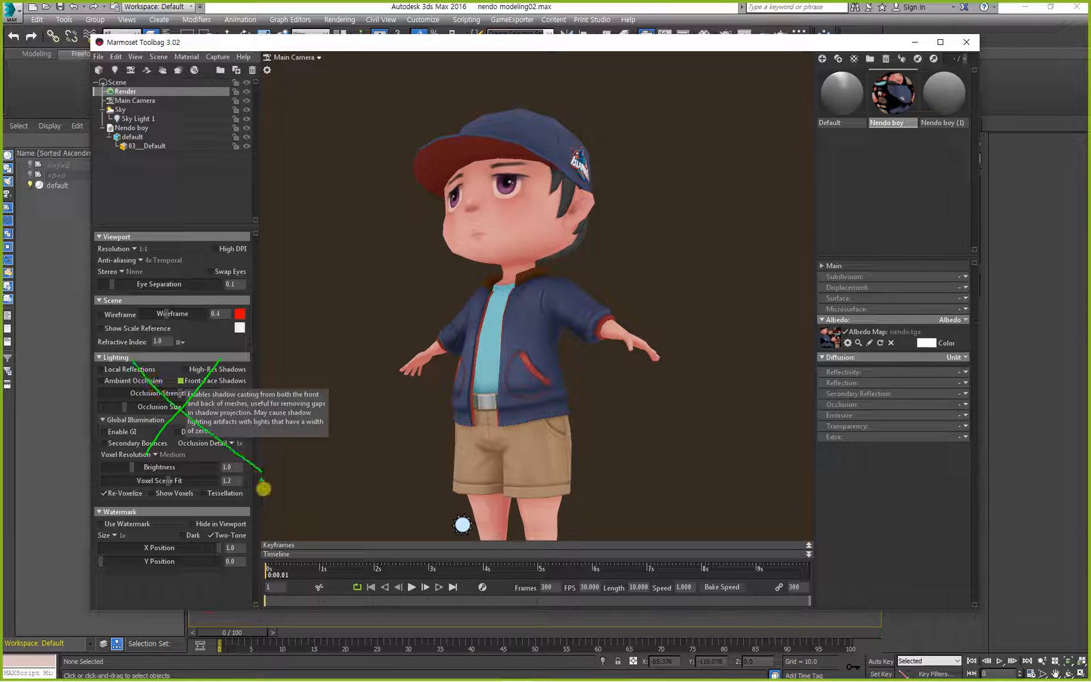
{"action": "key", "text": "Escape"}
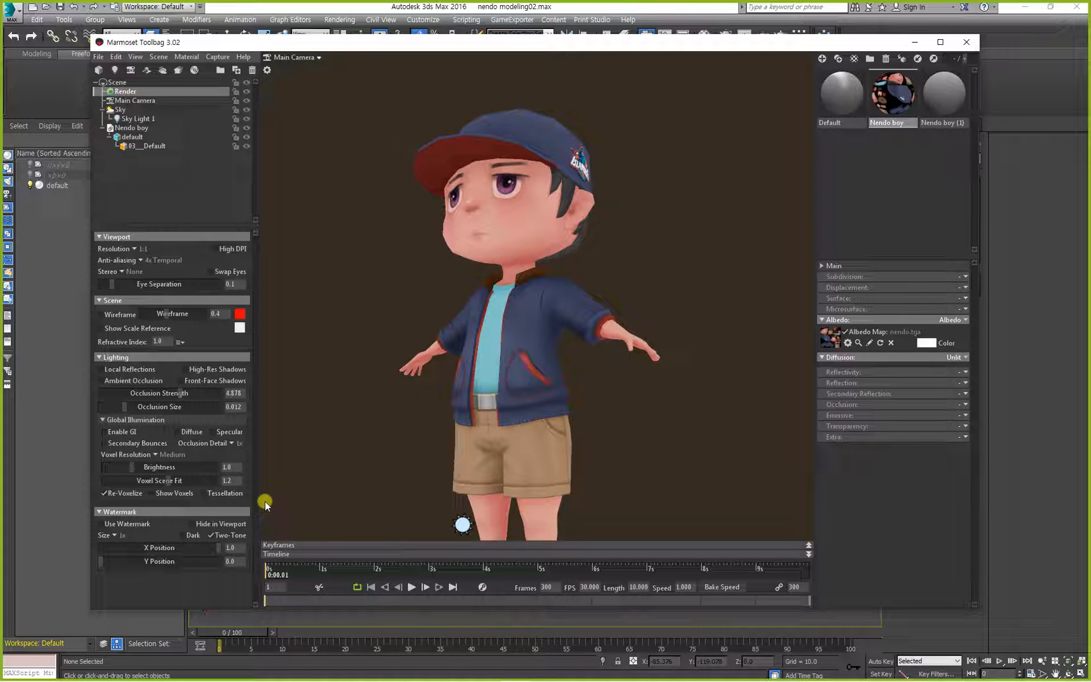
Inspect the whole unlit character from the front.
{"action": "left_click_drag", "start_coordinate": [376, 318], "coordinate": [443, 328], "text": "alt"}
{"action": "middle_click_drag", "start_coordinate": [451, 353], "coordinate": [465, 320], "text": "alt"}
{"action": "left_click_drag", "start_coordinate": [443, 334], "coordinate": [444, 341], "text": "alt"}
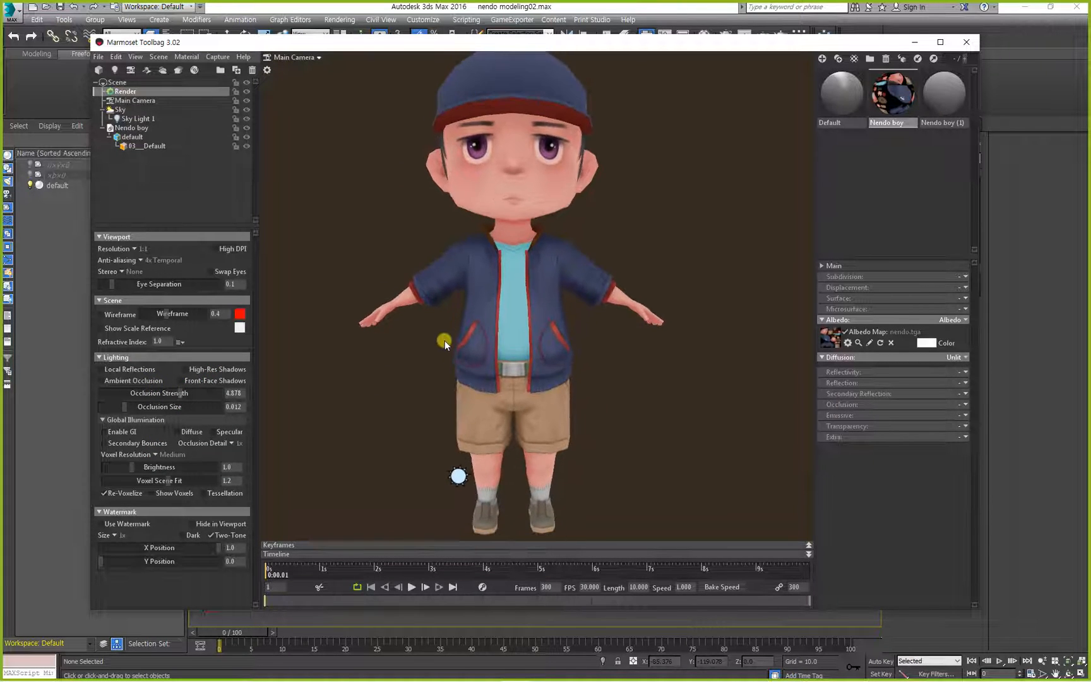
{"action": "middle_click_drag", "start_coordinate": [443, 341], "coordinate": [450, 358], "text": "alt"}
{"action": "right_click_drag", "start_coordinate": [447, 355], "coordinate": [408, 363], "text": "alt"}
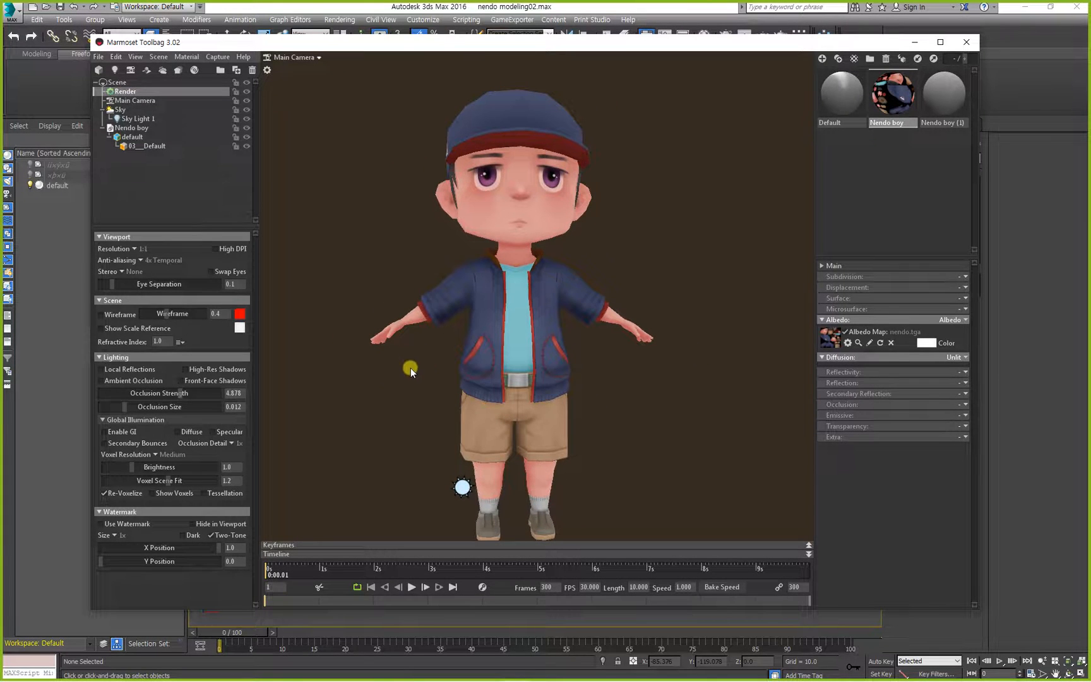
Select the Main Camera and raise its Sharpen strength to 10.0 while viewing the jacket up close.
{"action": "left_click", "coordinate": [122, 102]}
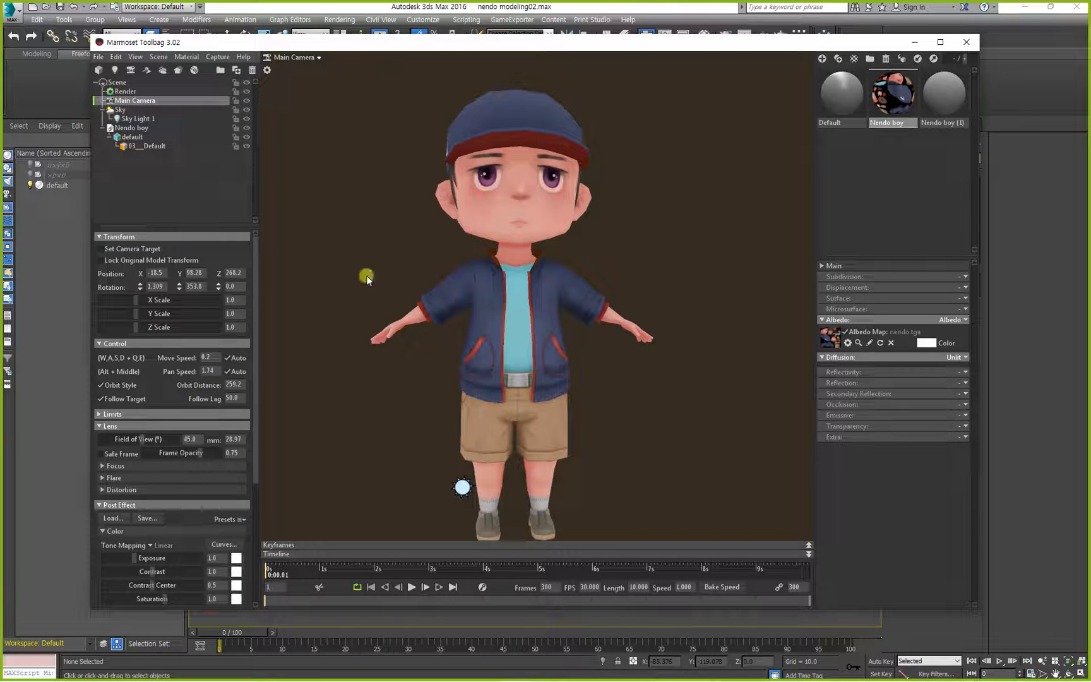
{"action": "left_click_drag", "start_coordinate": [366, 276], "coordinate": [424, 294]}
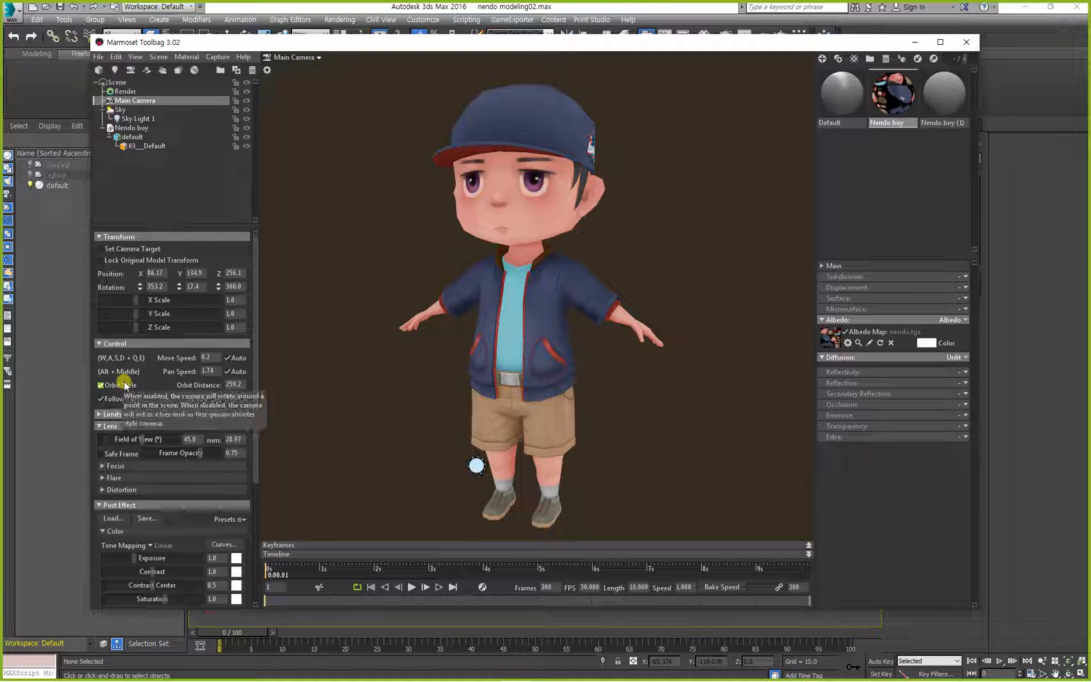
{"action": "scroll", "coordinate": [126, 343], "scroll_direction": "down", "scroll_amount": 1}
{"action": "scroll", "coordinate": [126, 343], "scroll_direction": "down", "scroll_amount": 4}
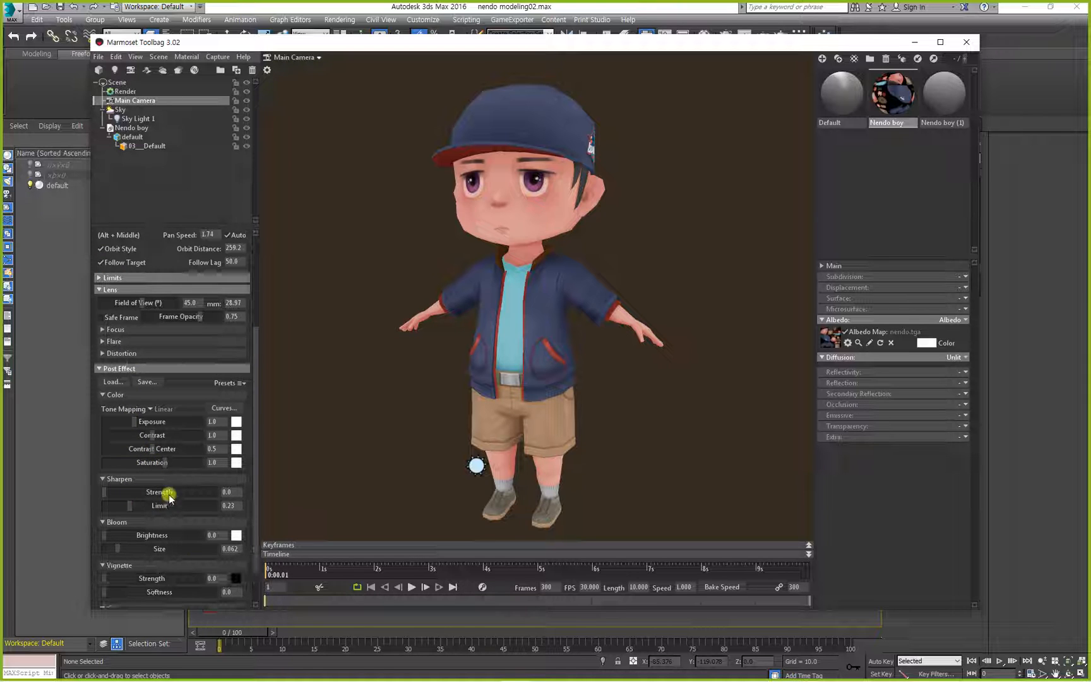
{"action": "scroll", "coordinate": [155, 521], "scroll_direction": "down", "scroll_amount": 2}
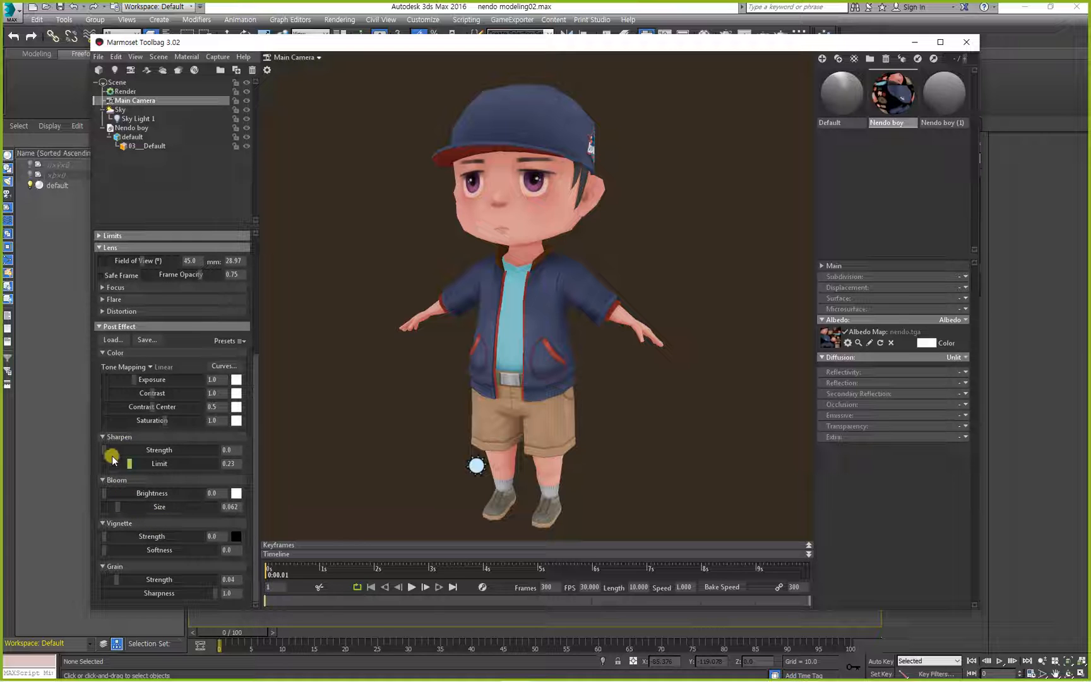
{"action": "left_click_drag", "start_coordinate": [407, 369], "coordinate": [377, 362]}
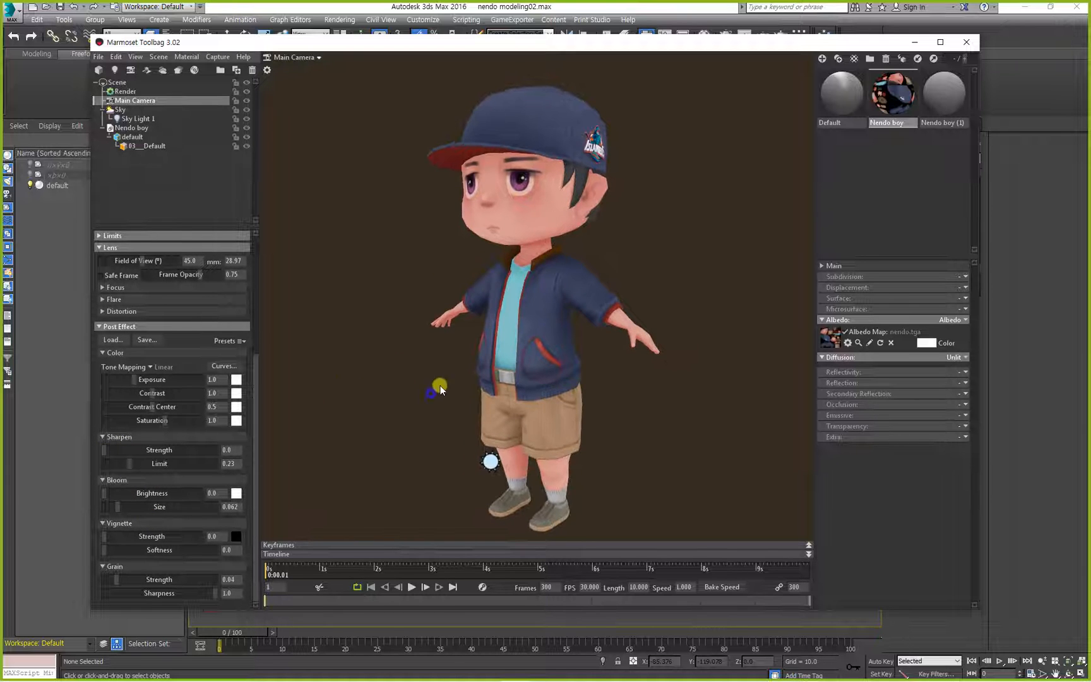
{"action": "right_click_drag", "start_coordinate": [440, 385], "coordinate": [478, 482]}
{"action": "middle_click_drag", "start_coordinate": [508, 448], "coordinate": [457, 386]}
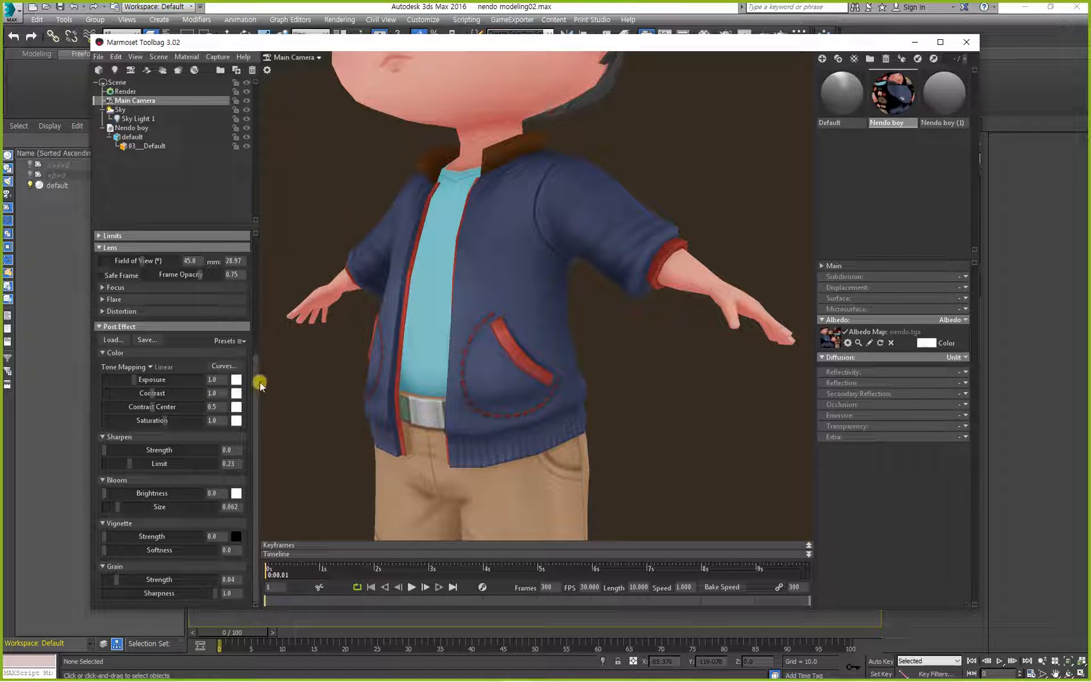
{"action": "left_click_drag", "start_coordinate": [104, 450], "coordinate": [280, 447]}
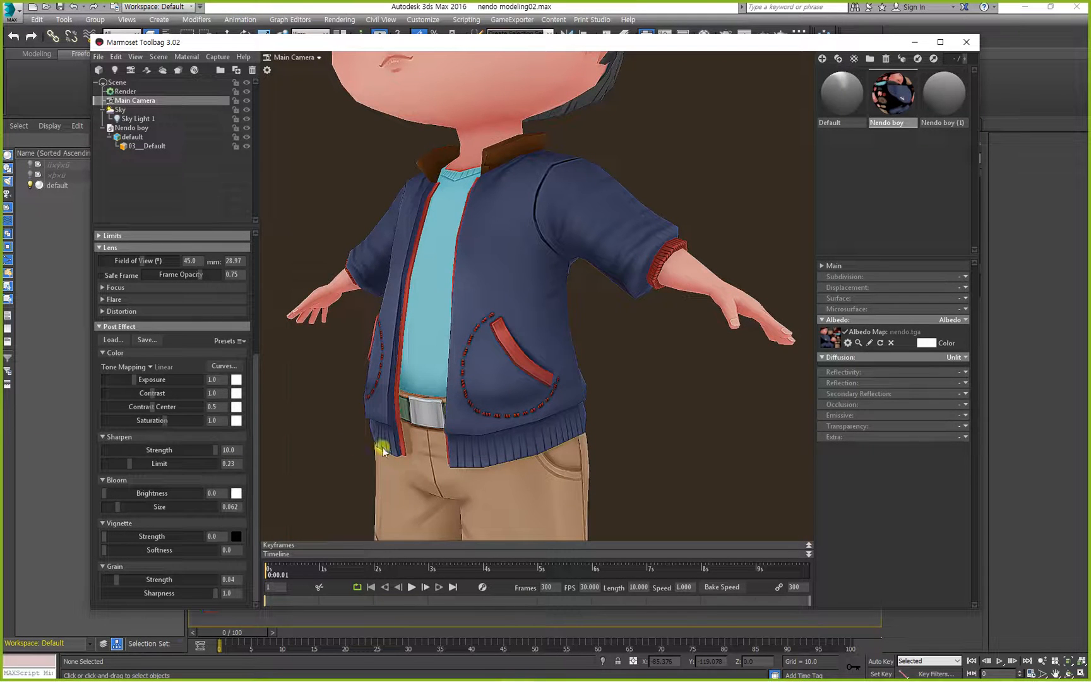
Inspect the sharpened character at full length from the side and the front.
{"action": "left_click_drag", "start_coordinate": [378, 359], "coordinate": [443, 377]}
{"action": "right_click_drag", "start_coordinate": [591, 352], "coordinate": [572, 268]}
{"action": "left_click_drag", "start_coordinate": [599, 350], "coordinate": [540, 369]}
{"action": "middle_click_drag", "start_coordinate": [548, 332], "coordinate": [551, 357]}
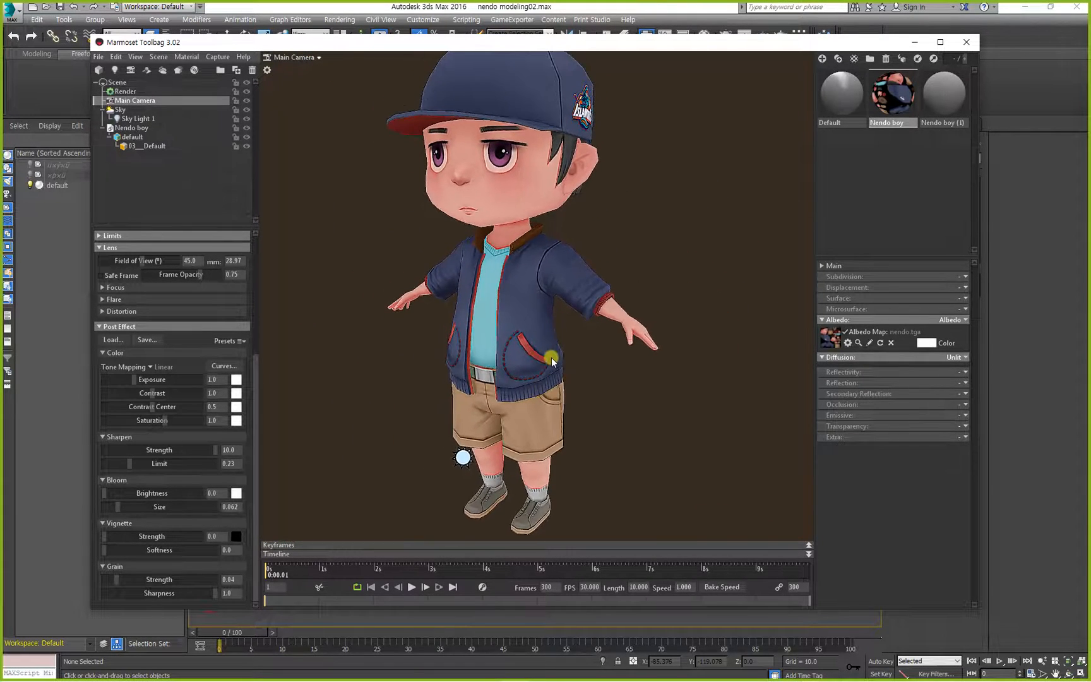
{"action": "right_click_drag", "start_coordinate": [550, 357], "coordinate": [555, 330]}
{"action": "left_click_drag", "start_coordinate": [536, 363], "coordinate": [457, 392]}
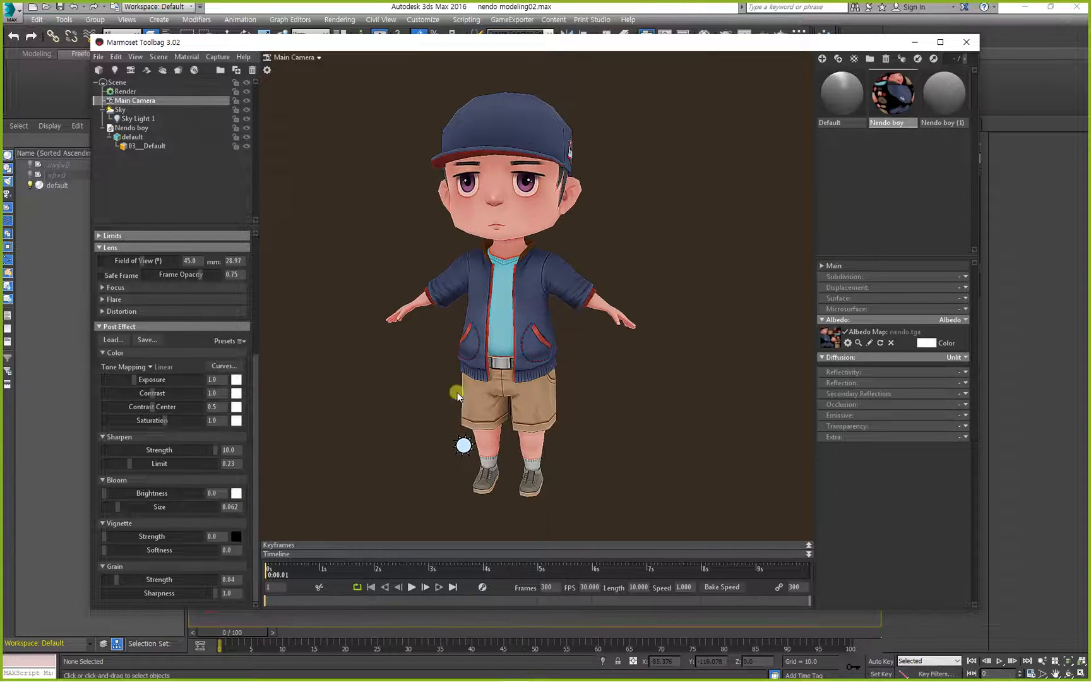
Compare different Sharpen strengths on the Main Camera and settle on about 5.439.
{"action": "left_click_drag", "start_coordinate": [215, 449], "coordinate": [439, 449]}
{"action": "left_click_drag", "start_coordinate": [163, 448], "coordinate": [522, 448]}
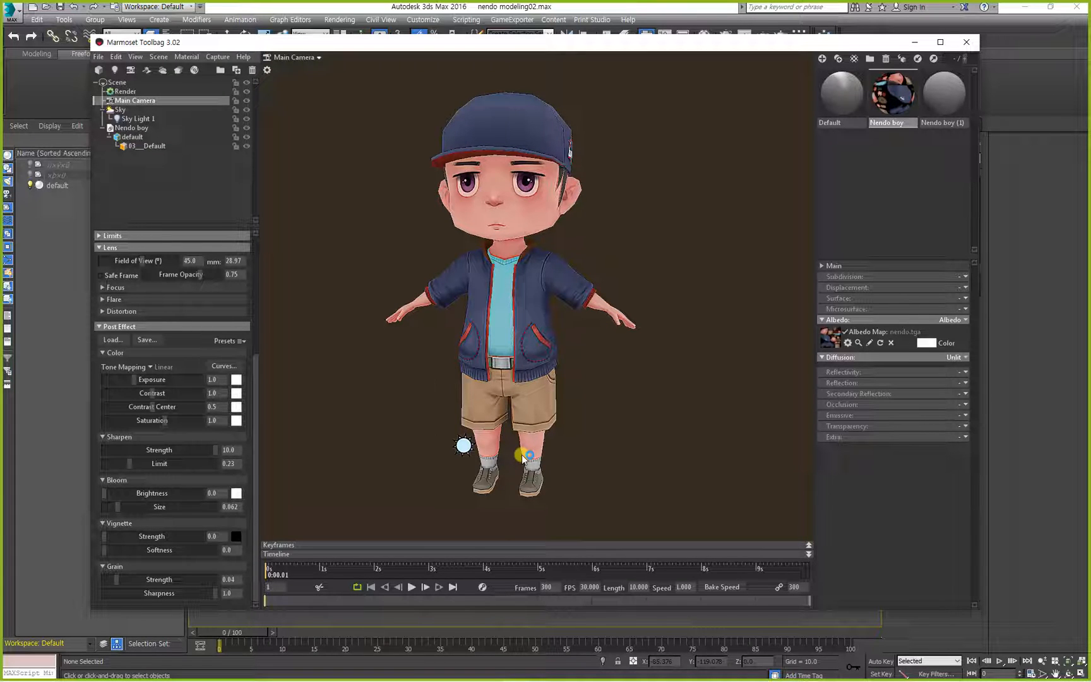
{"action": "left_click_drag", "start_coordinate": [214, 452], "coordinate": [192, 451]}
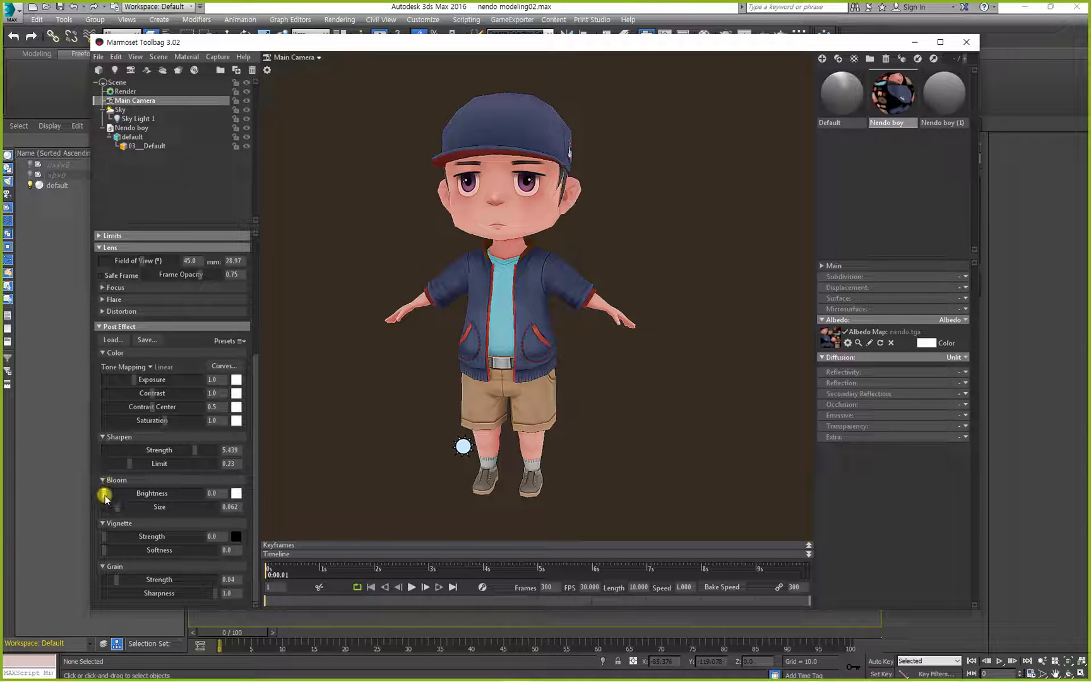
Set the camera's Bloom brightness to about 0.277 and Bloom size to 0.03, and check the glow around the character.
{"action": "mouse_move", "coordinate": [104, 495]}
{"action": "left_mouse_down"}
{"action": "mouse_move", "coordinate": [169, 495]}
{"action": "mouse_move", "coordinate": [125, 499]}
{"action": "mouse_move", "coordinate": [155, 499]}
{"action": "mouse_move", "coordinate": [135, 507]}
{"action": "mouse_move", "coordinate": [115, 504]}
{"action": "mouse_move", "coordinate": [185, 497]}
{"action": "mouse_move", "coordinate": [75, 503]}
{"action": "mouse_move", "coordinate": [151, 500]}
{"action": "mouse_move", "coordinate": [114, 516]}
{"action": "left_mouse_up"}
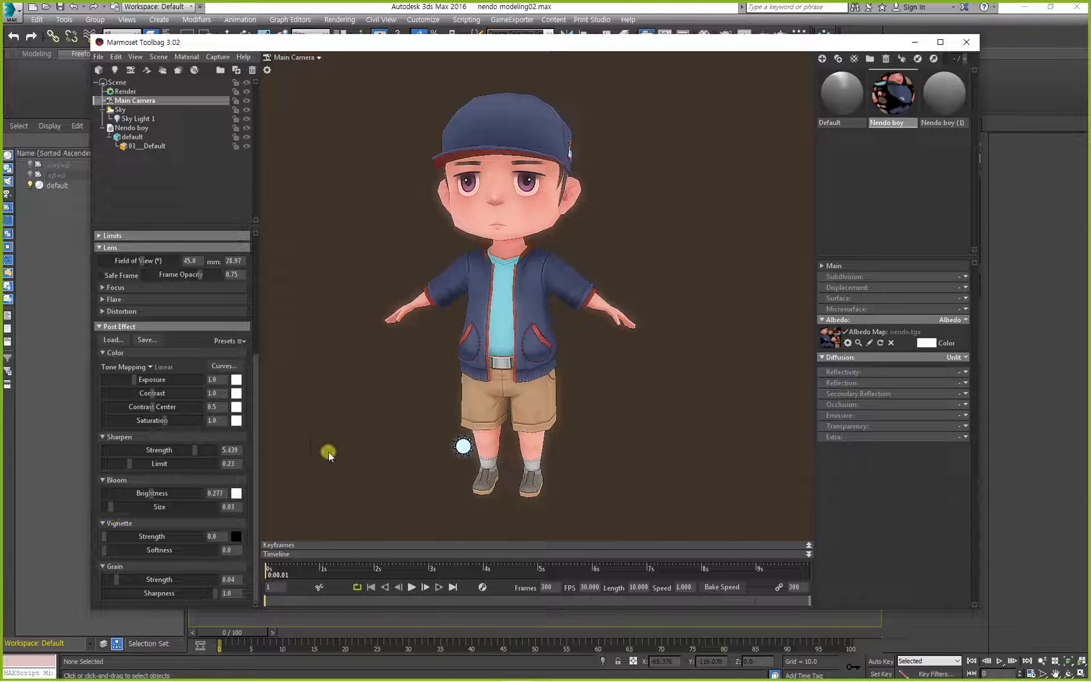
{"action": "left_click_drag", "start_coordinate": [407, 434], "coordinate": [442, 461]}
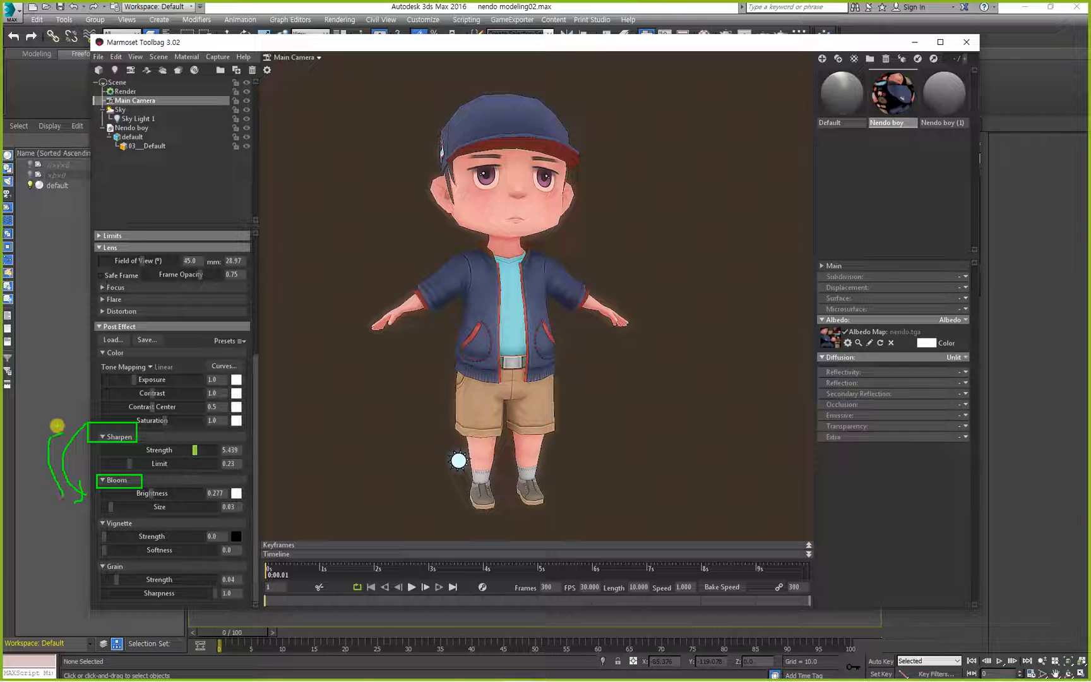
{"action": "left_click_drag", "start_coordinate": [556, 451], "coordinate": [519, 450]}
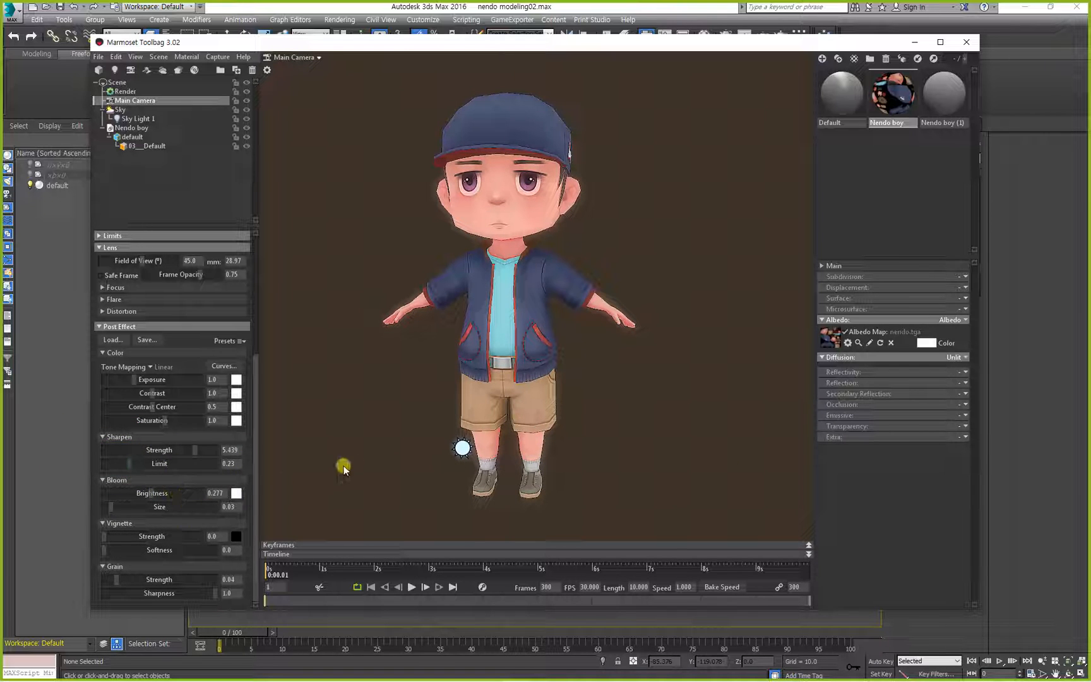
{"action": "left_click_drag", "start_coordinate": [344, 465], "coordinate": [359, 452]}
Try a Grain strength of 0.14 on the Main Camera and undo it.
{"action": "mouse_move", "coordinate": [102, 537]}
{"action": "left_mouse_down"}
{"action": "mouse_move", "coordinate": [243, 534]}
{"action": "mouse_move", "coordinate": [5, 536]}
{"action": "mouse_move", "coordinate": [220, 539]}
{"action": "mouse_move", "coordinate": [104, 537]}
{"action": "left_mouse_up"}
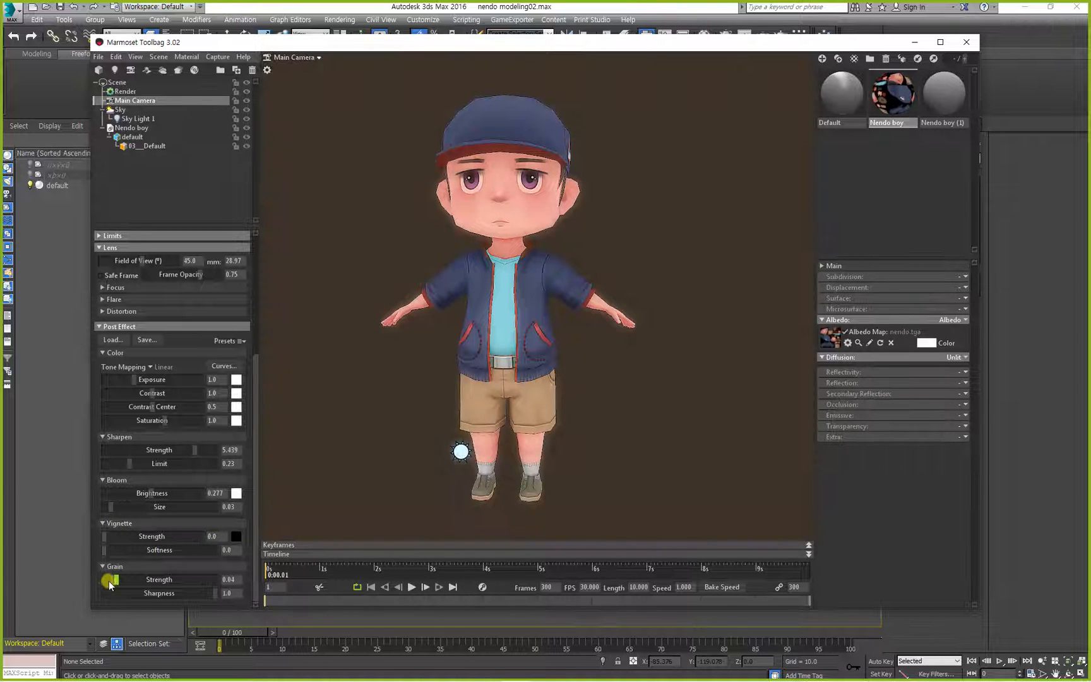
{"action": "left_click_drag", "start_coordinate": [111, 579], "coordinate": [134, 585]}
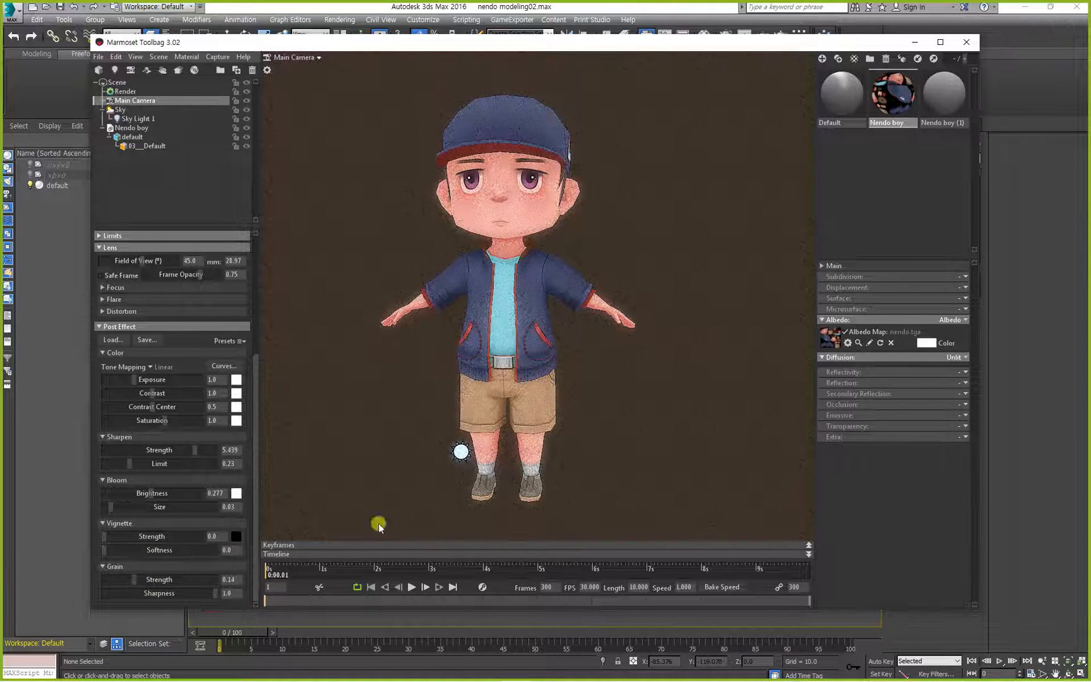
{"action": "key", "text": "ctrl+z"}
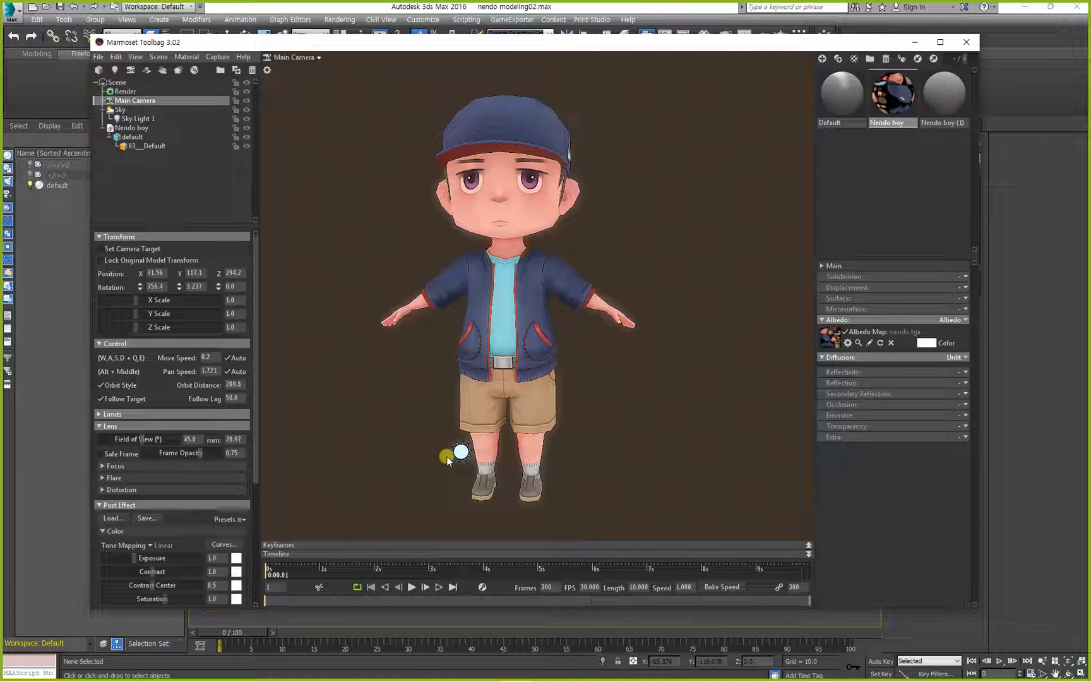
Review the material's Unlit diffusion and the Main Camera's Bloom and Sharpen settings.
{"action": "left_click_drag", "start_coordinate": [380, 310], "coordinate": [414, 319]}
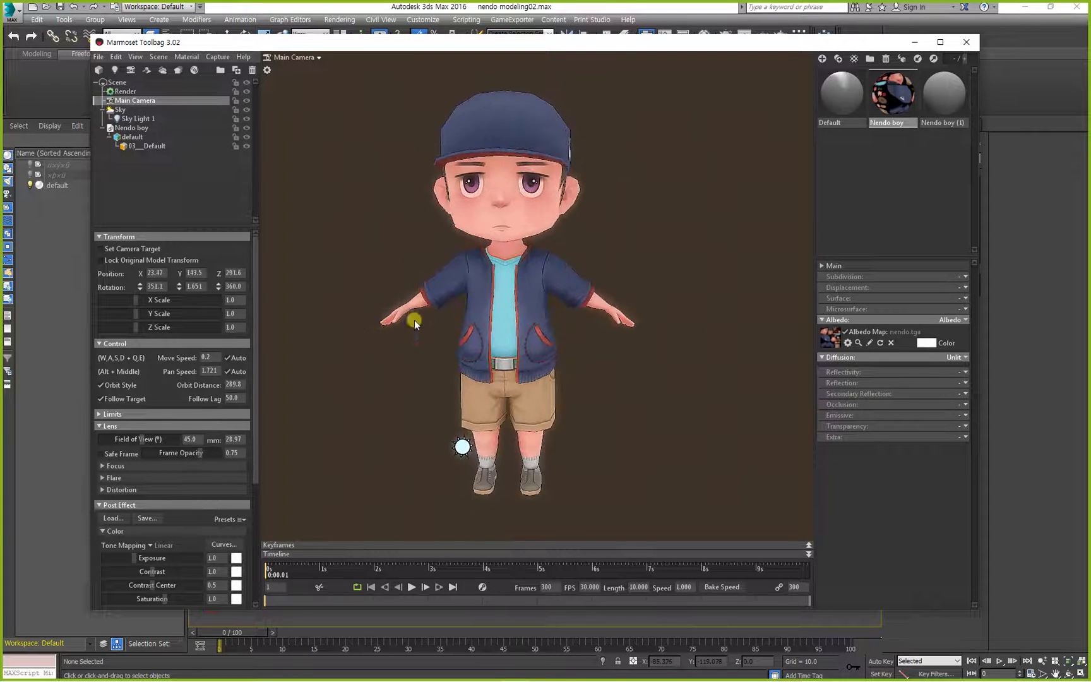
{"action": "left_click", "coordinate": [414, 319]}
{"action": "mouse_move", "coordinate": [470, 353]}
{"action": "left_mouse_down"}
{"action": "mouse_move", "coordinate": [533, 358]}
{"action": "mouse_move", "coordinate": [478, 349]}
{"action": "left_mouse_up"}
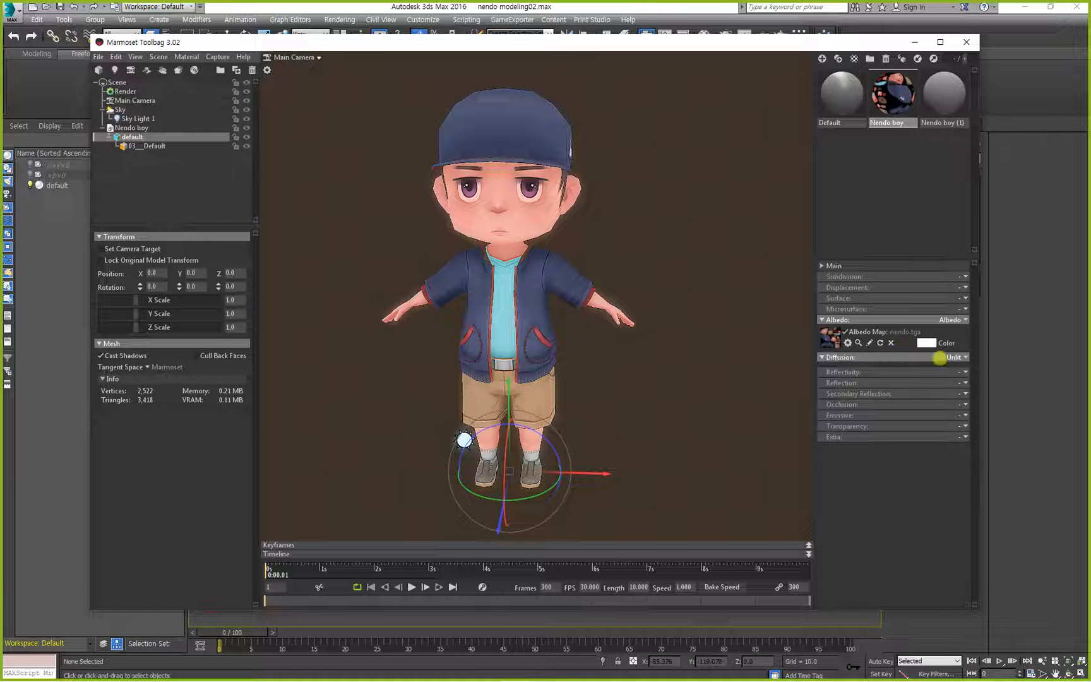
{"action": "left_click_drag", "start_coordinate": [939, 358], "coordinate": [893, 395]}
{"action": "mouse_move", "coordinate": [105, 98]}
{"action": "left_mouse_down"}
{"action": "mouse_move", "coordinate": [155, 108]}
{"action": "mouse_move", "coordinate": [107, 100]}
{"action": "mouse_move", "coordinate": [130, 105]}
{"action": "left_mouse_up"}
{"action": "left_click", "coordinate": [132, 101]}
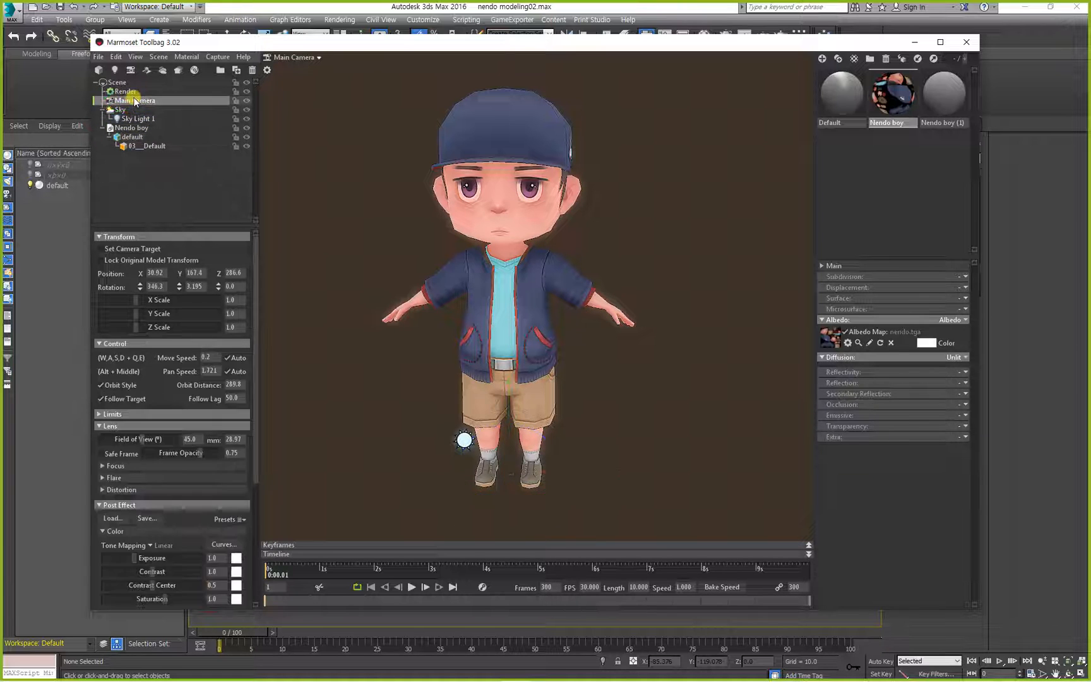
{"action": "scroll", "coordinate": [208, 480], "scroll_direction": "down", "scroll_amount": 4}
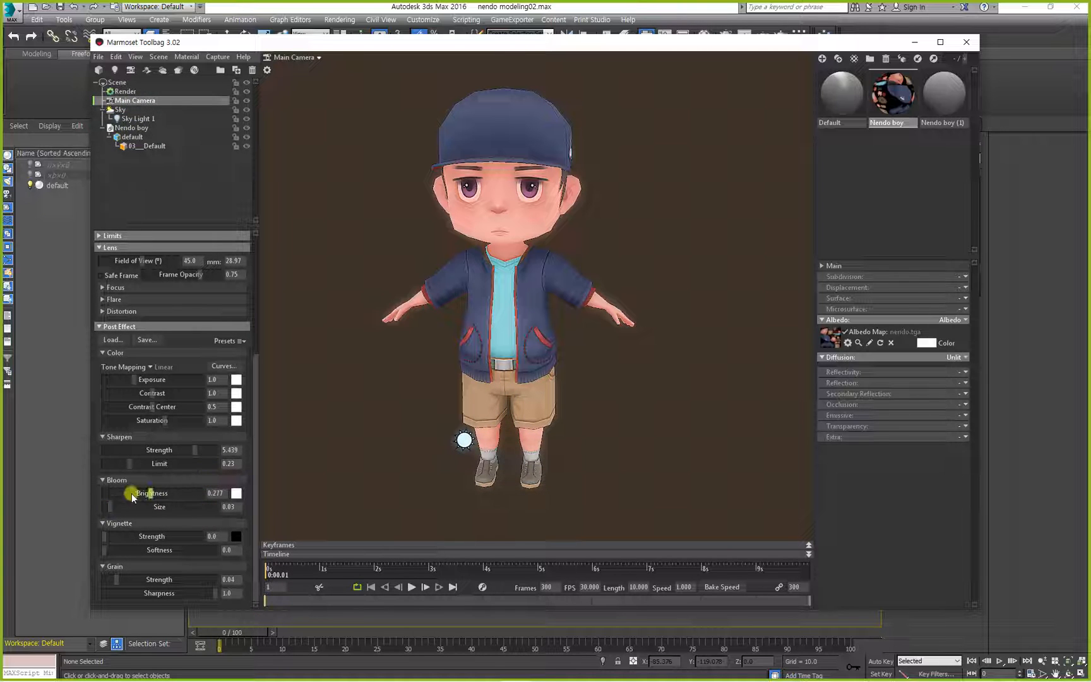
{"action": "mouse_move", "coordinate": [87, 469]}
{"action": "left_mouse_down"}
{"action": "mouse_move", "coordinate": [202, 543]}
{"action": "mouse_move", "coordinate": [234, 503]}
{"action": "mouse_move", "coordinate": [256, 504]}
{"action": "left_mouse_up"}
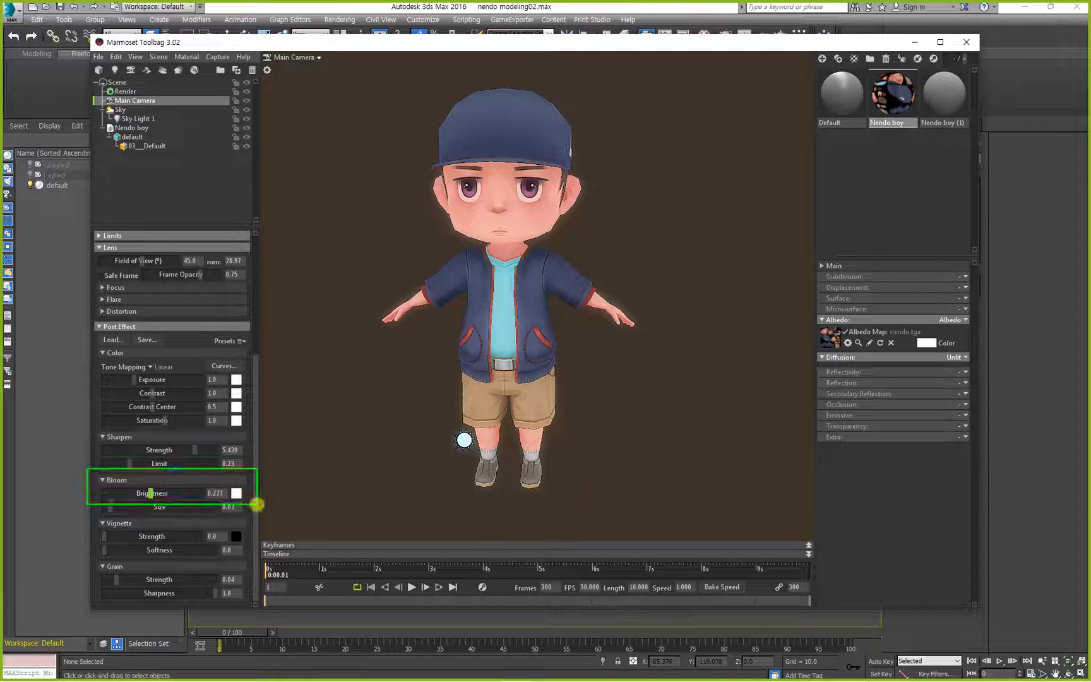
{"action": "left_click_drag", "start_coordinate": [84, 418], "coordinate": [254, 454]}
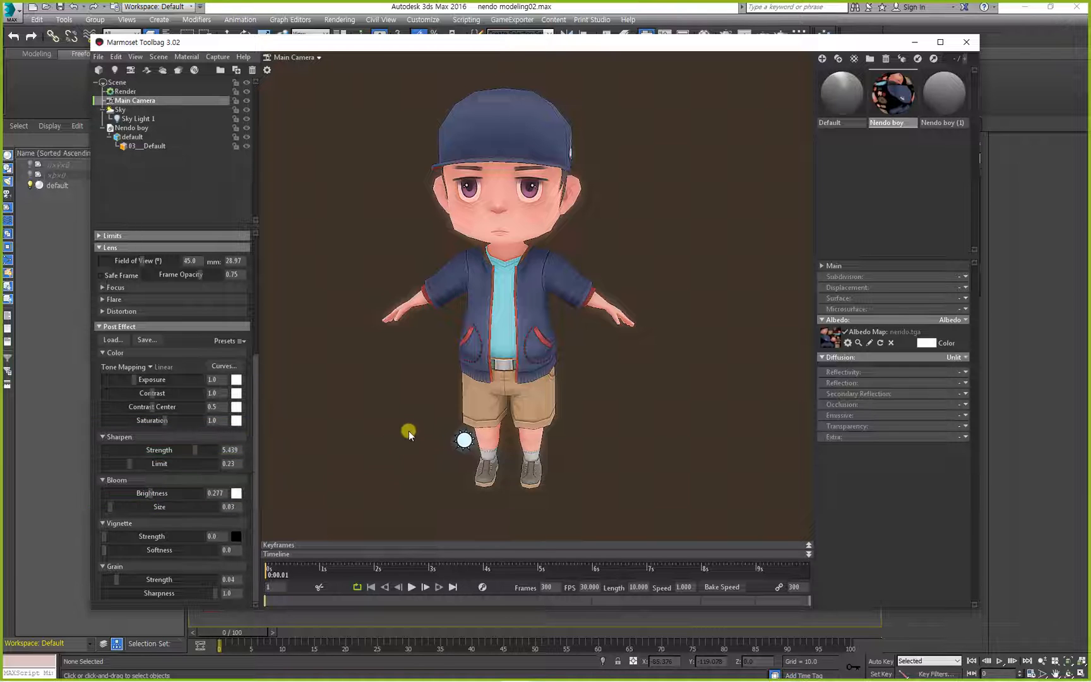
Examine the lit character and Sky Light 1 from the front with the current post effects.
{"action": "left_click_drag", "start_coordinate": [408, 431], "coordinate": [411, 426]}
{"action": "left_click", "coordinate": [453, 461]}
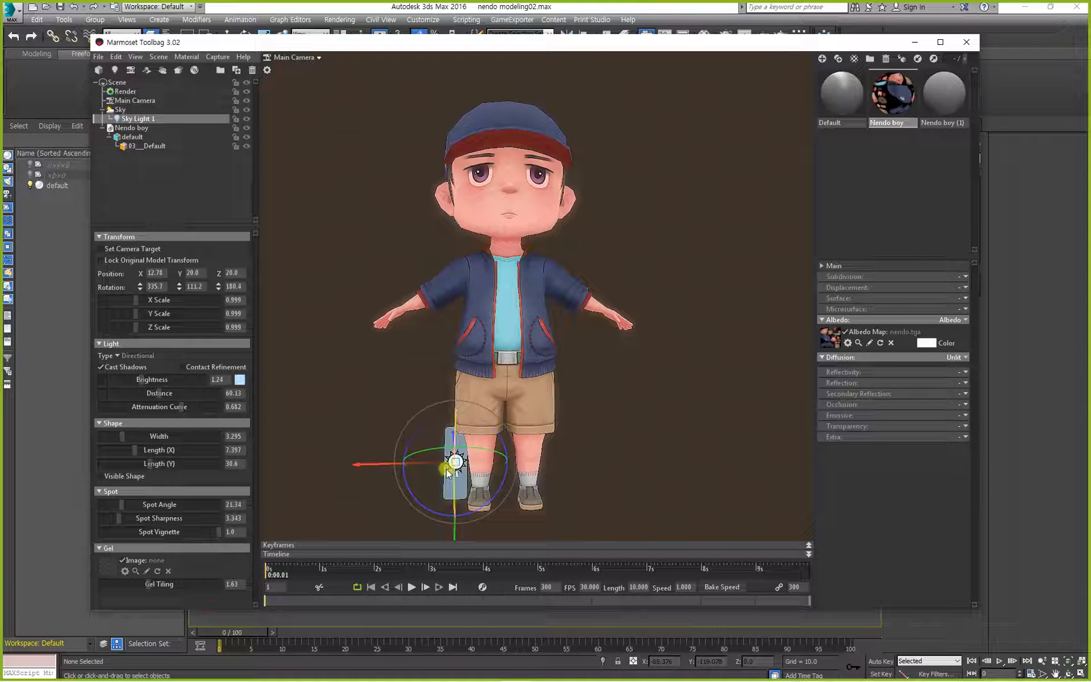
{"action": "left_click_drag", "start_coordinate": [480, 475], "coordinate": [485, 486]}
{"action": "middle_click_drag", "start_coordinate": [485, 486], "coordinate": [531, 437]}
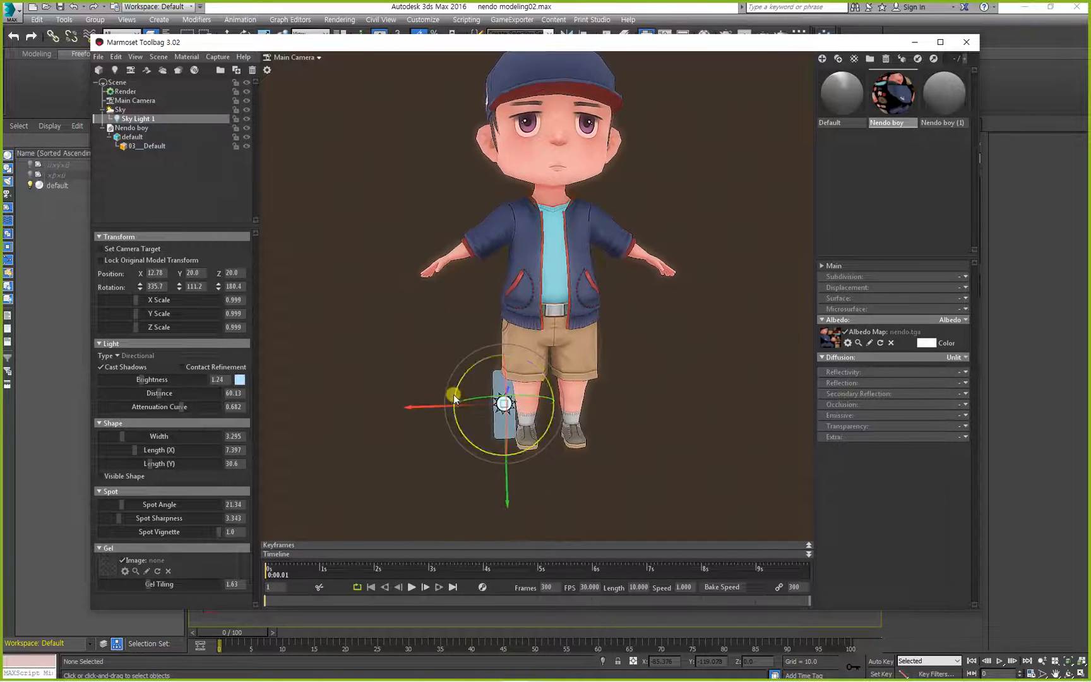
{"action": "left_click_drag", "start_coordinate": [427, 407], "coordinate": [399, 407]}
{"action": "left_click", "coordinate": [559, 470]}
{"action": "left_click_drag", "start_coordinate": [591, 418], "coordinate": [567, 463]}
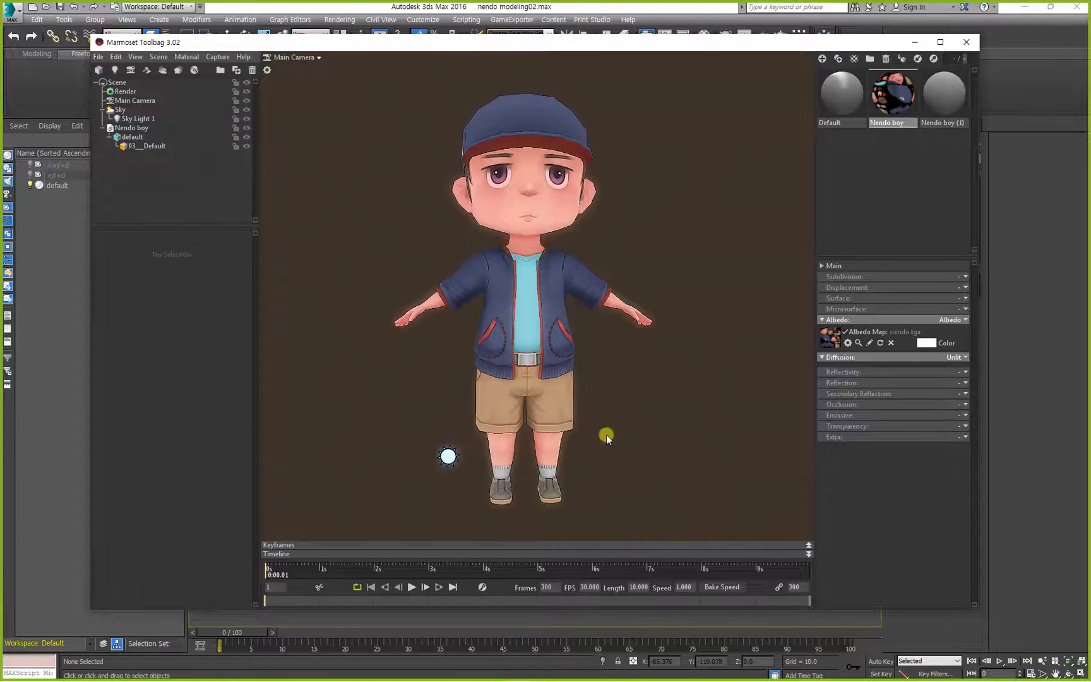
{"action": "left_click", "coordinate": [496, 377]}
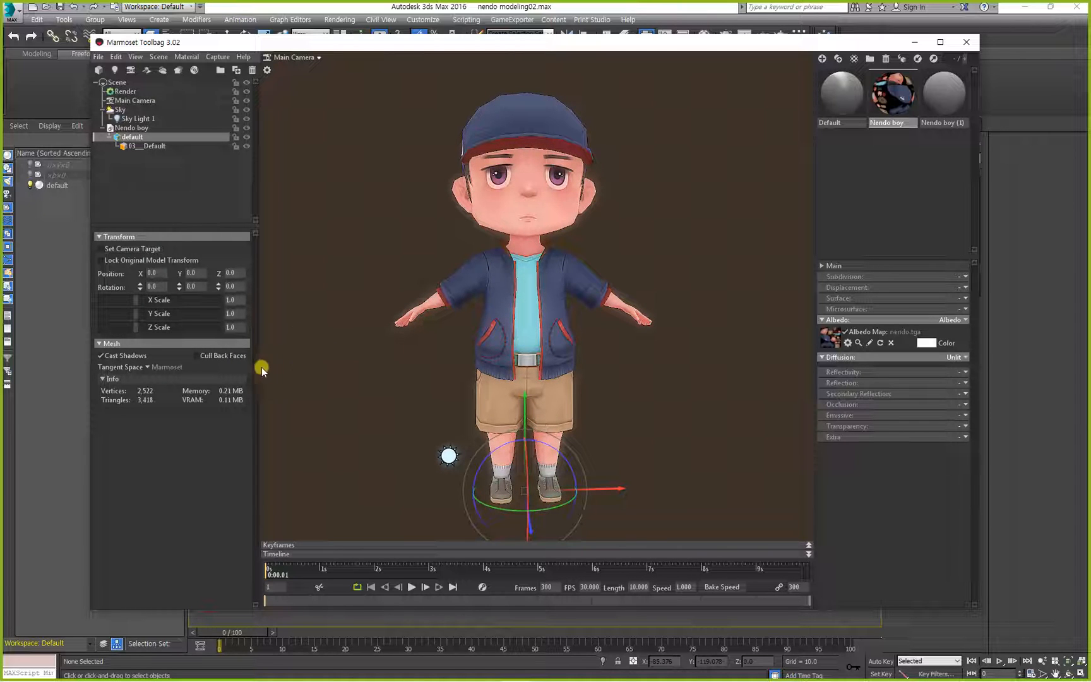
Try a field of view of 30 degrees on the Main Camera and reframe the whole character.
{"action": "left_click", "coordinate": [124, 101]}
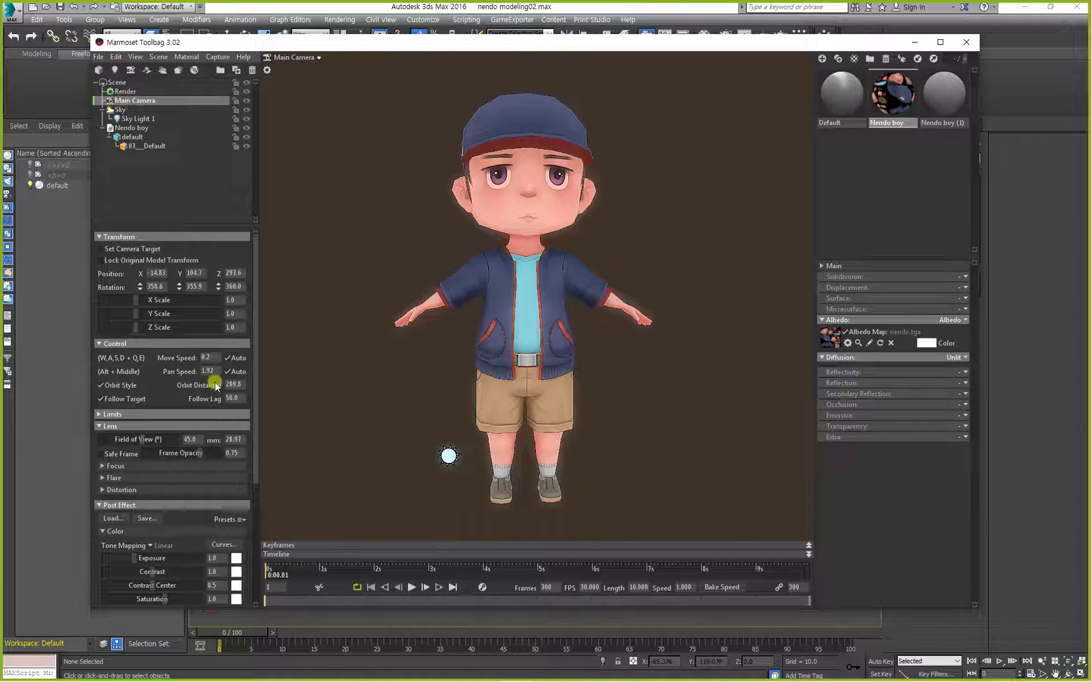
{"action": "left_click_drag", "start_coordinate": [406, 282], "coordinate": [428, 289]}
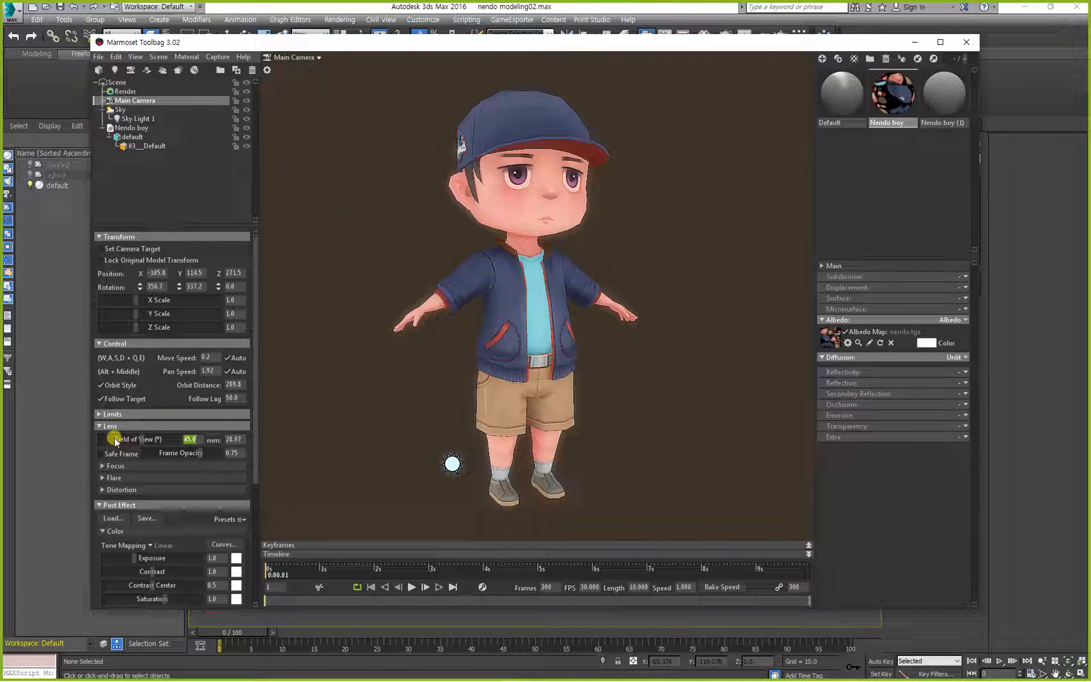
{"action": "type", "text": "30"}
{"action": "key", "text": "Return"}
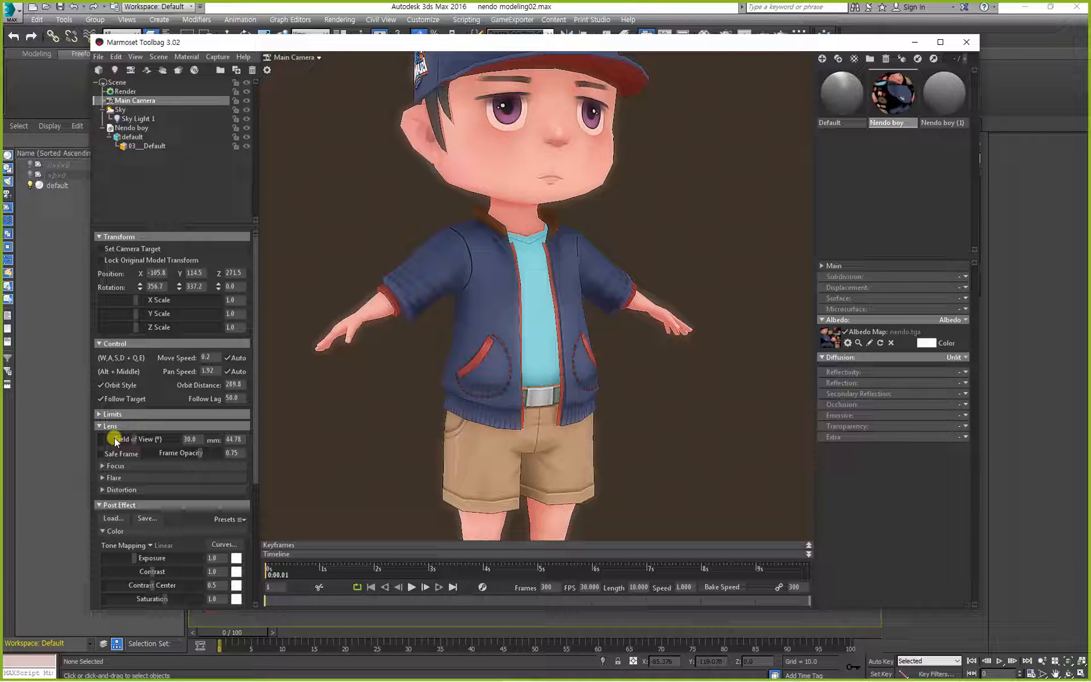
{"action": "right_click_drag", "start_coordinate": [549, 383], "coordinate": [418, 342], "text": "alt"}
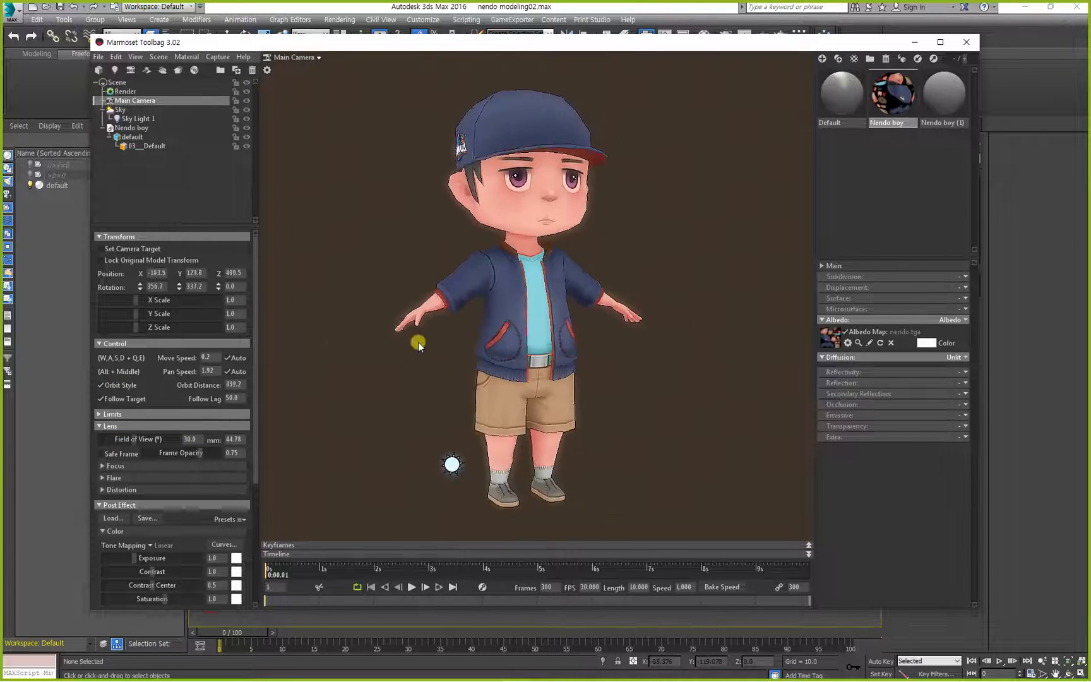
{"action": "scroll", "coordinate": [417, 342], "scroll_direction": "up", "scroll_amount": 1}
{"action": "left_click_drag", "start_coordinate": [552, 381], "coordinate": [519, 378], "text": "alt"}
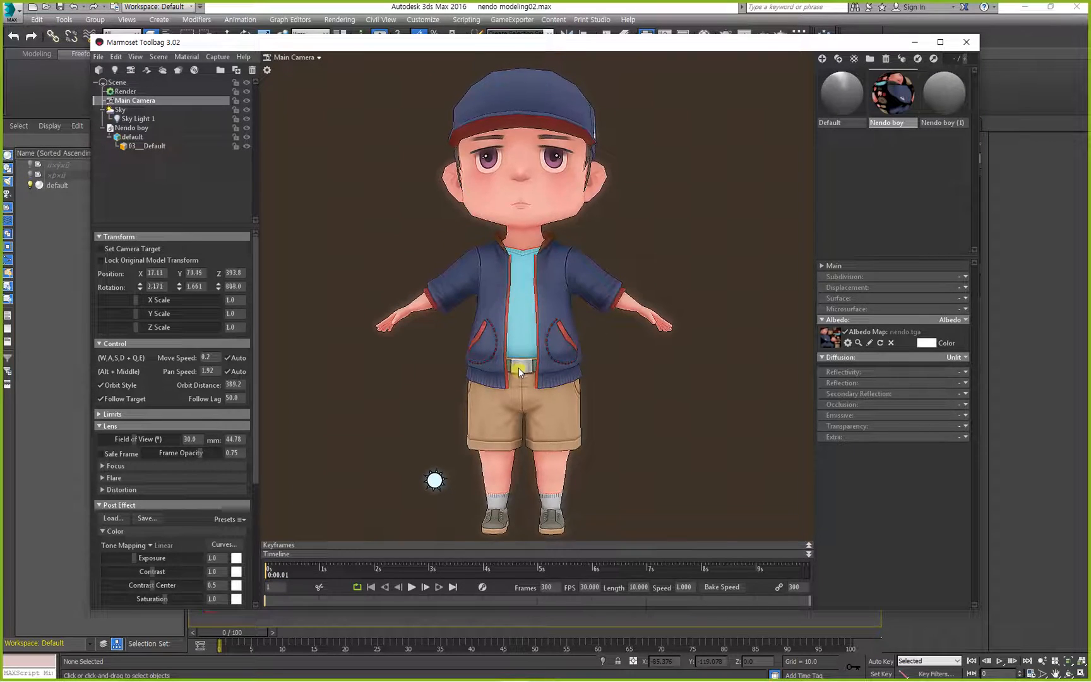
Set the Main Camera's field of view to 25 degrees and fit the full character in the frame.
{"action": "left_click", "coordinate": [189, 439]}
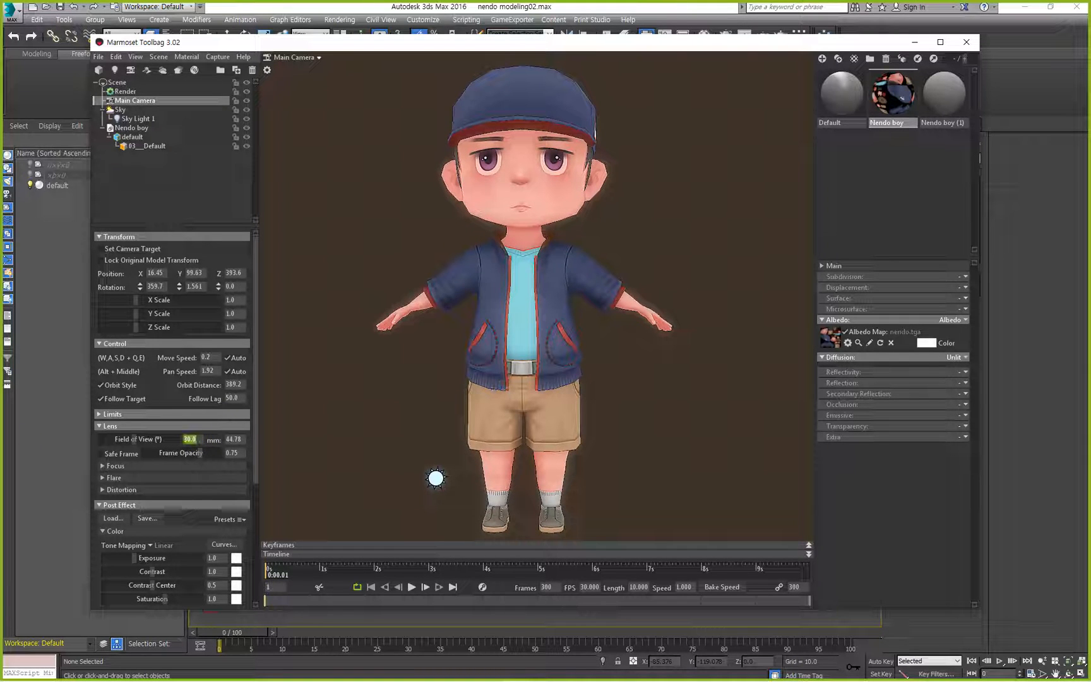
{"action": "type", "text": "25"}
{"action": "key", "text": "Return"}
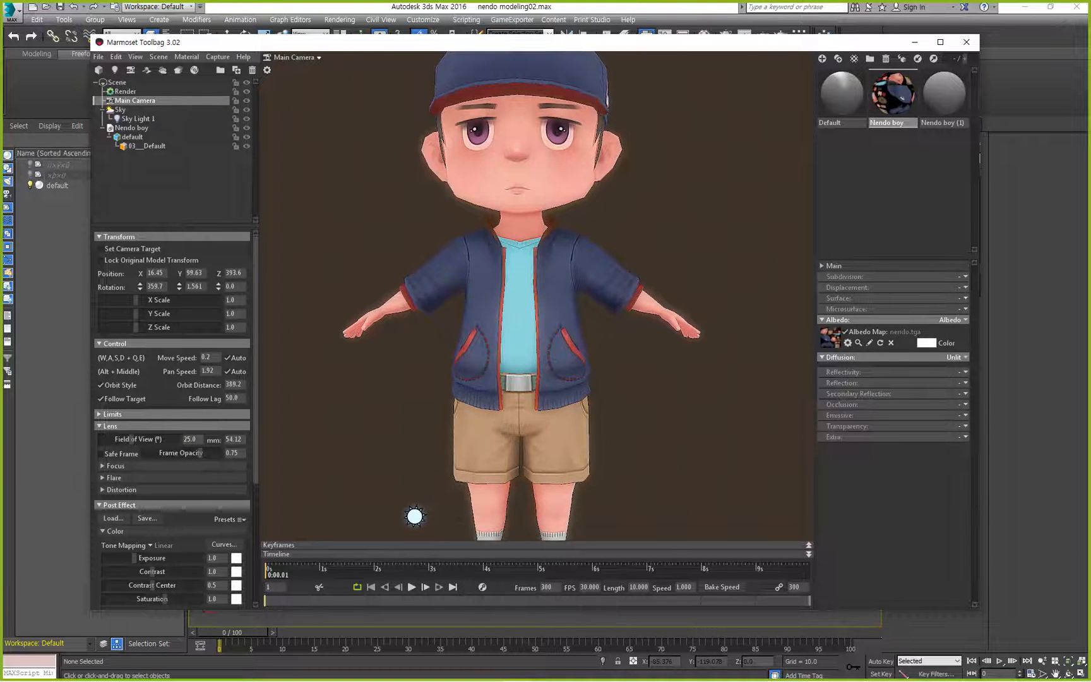
{"action": "right_click_drag", "start_coordinate": [380, 419], "coordinate": [345, 382], "text": "alt"}
{"action": "left_click_drag", "start_coordinate": [346, 382], "coordinate": [382, 406], "text": "alt"}
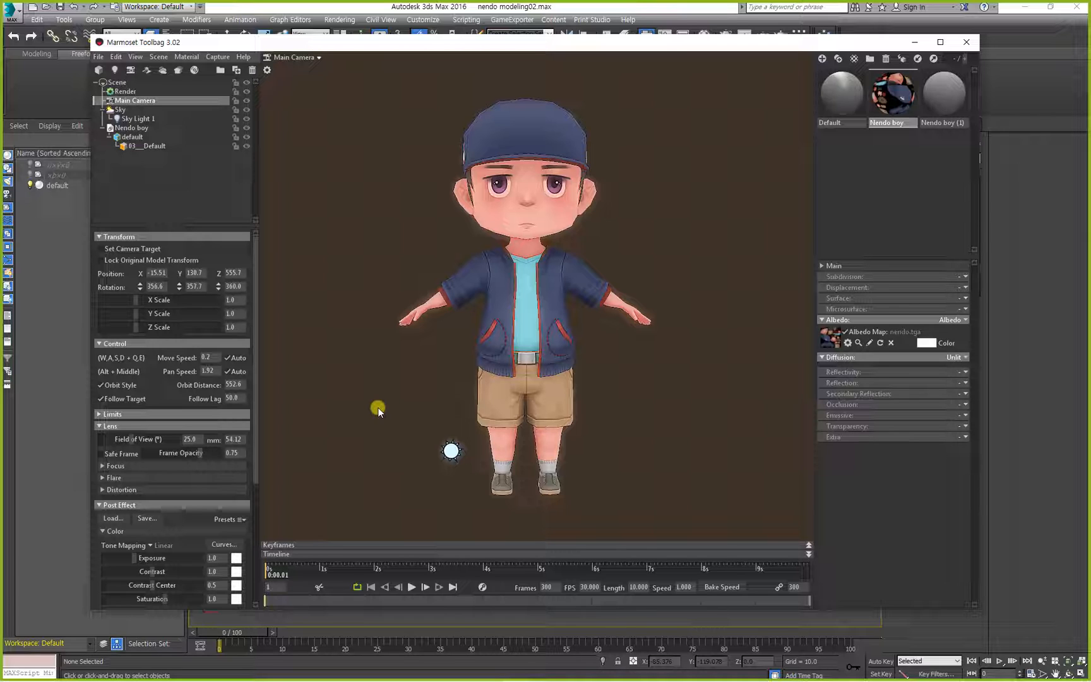
Switch to the Notepad notes and add the heading "3)카메라" below the Reflection line.
{"action": "key", "text": "alt+Tab"}
{"action": "type", "text": "카메라"}
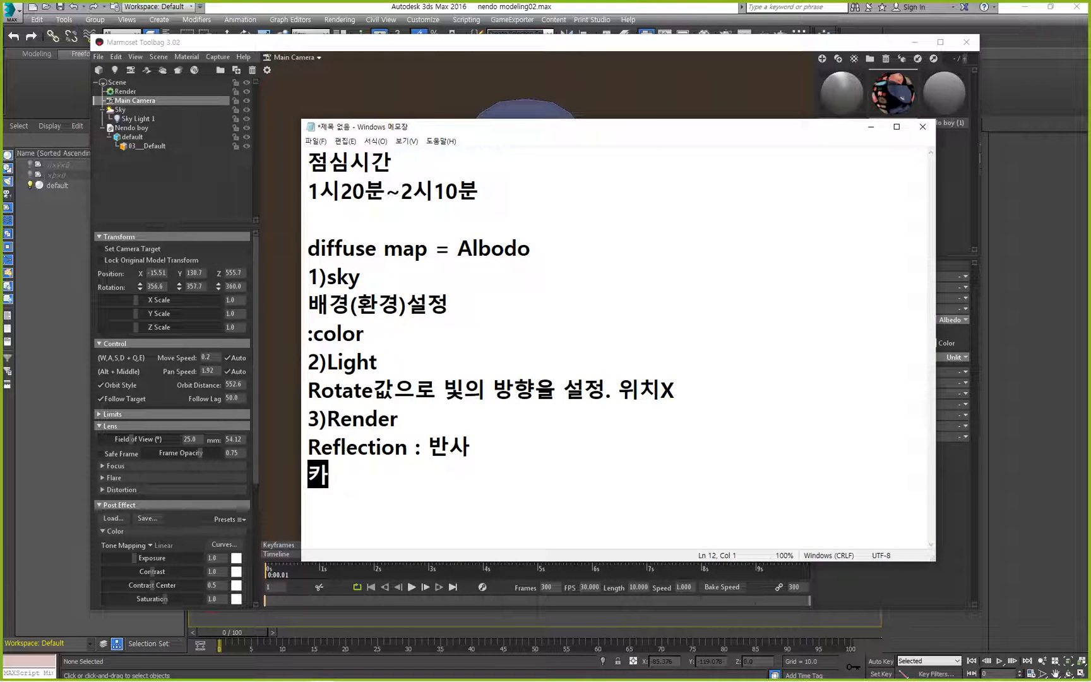
{"action": "key", "text": "Left"}
{"action": "key", "text": "Left"}
{"action": "key", "text": "Left"}
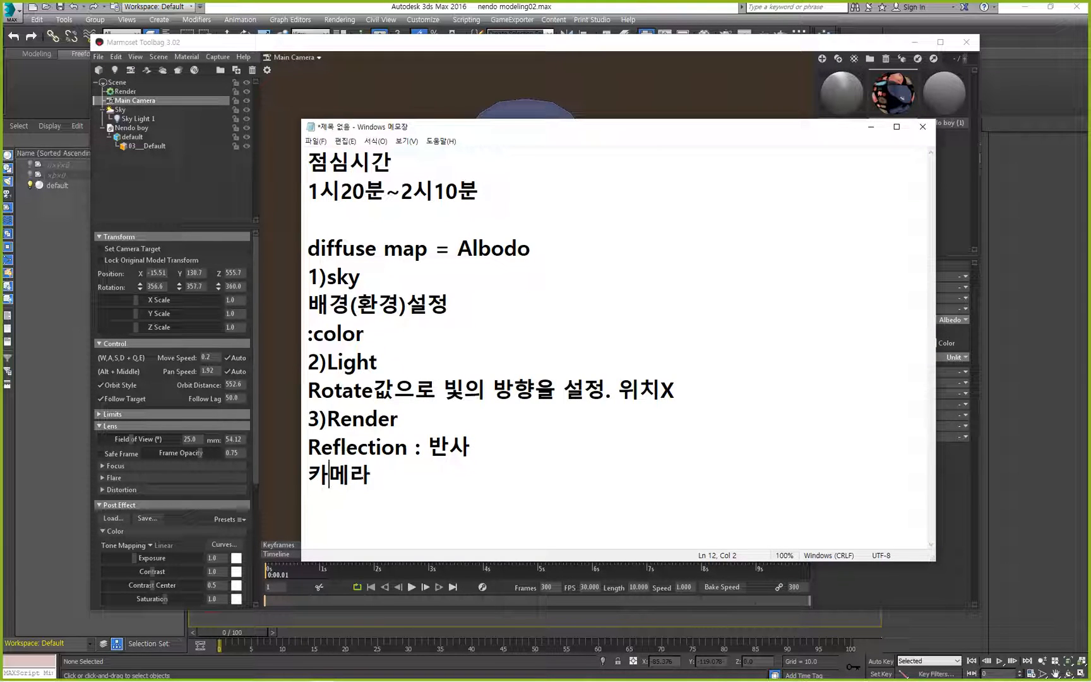
{"action": "type", "text": "3)"}
{"action": "key", "text": "Right"}
{"action": "key", "text": "Right"}
{"action": "key", "text": "Right"}
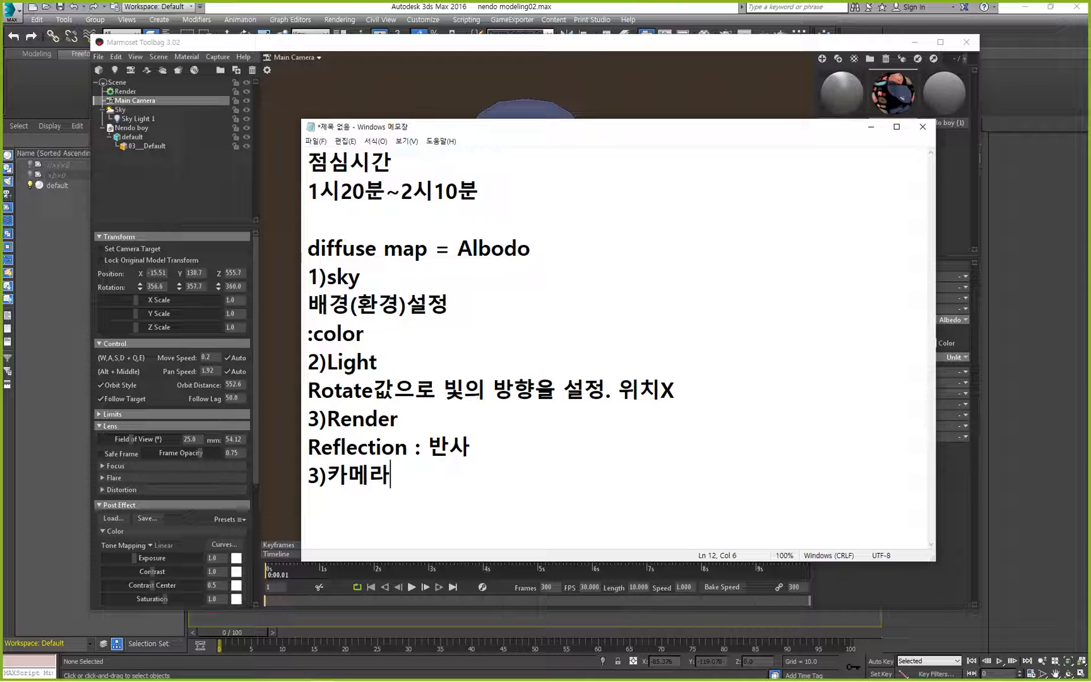
Add the note "FOV 10~30" on a new line under the camera heading.
{"action": "key", "text": "Return"}
{"action": "type", "text": "FOV 10"}
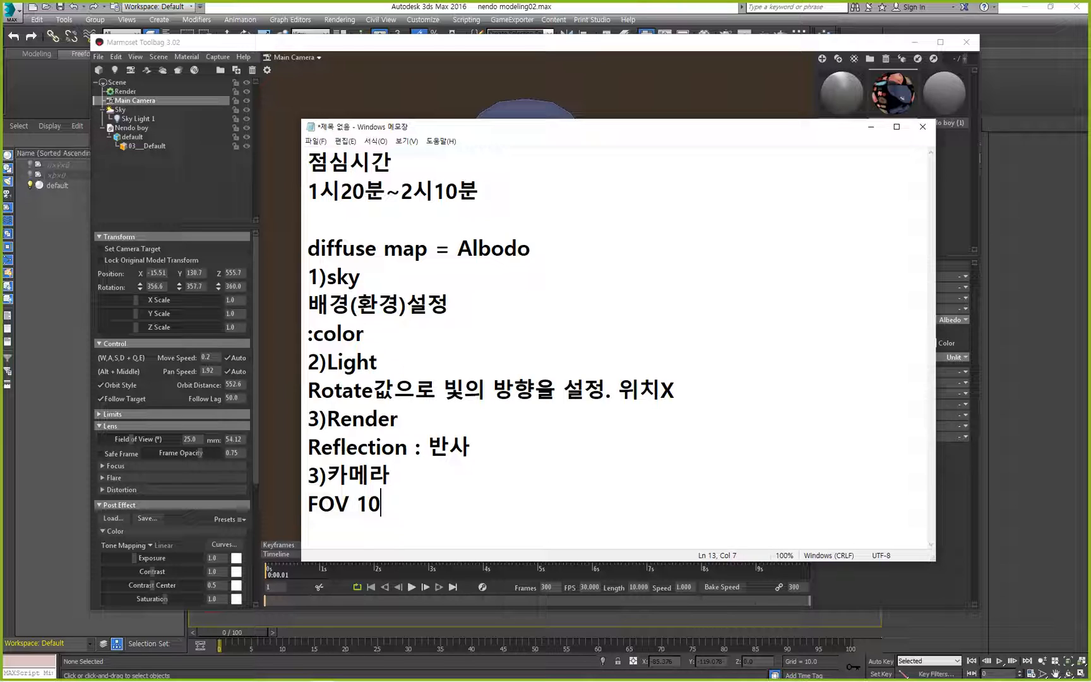
{"action": "type", "text": "~30"}
{"action": "key", "text": "Return"}
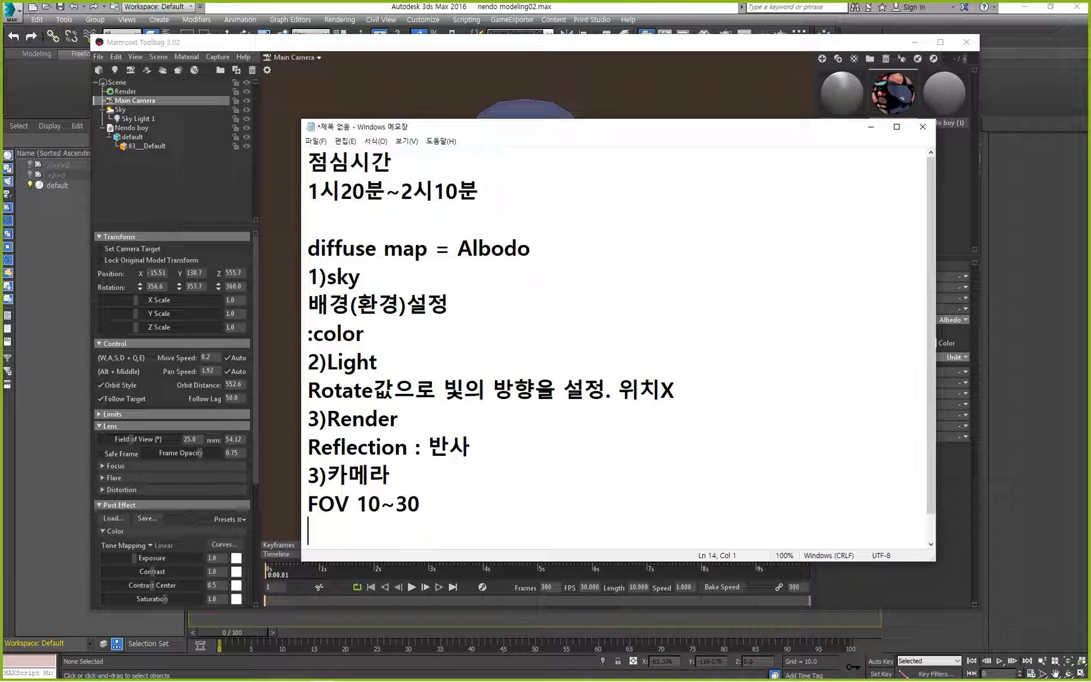
Extend the FOV note on the same line with "/sharpen & Bloom".
{"action": "key", "text": "BackSpace"}
{"action": "type", "text": "/"}
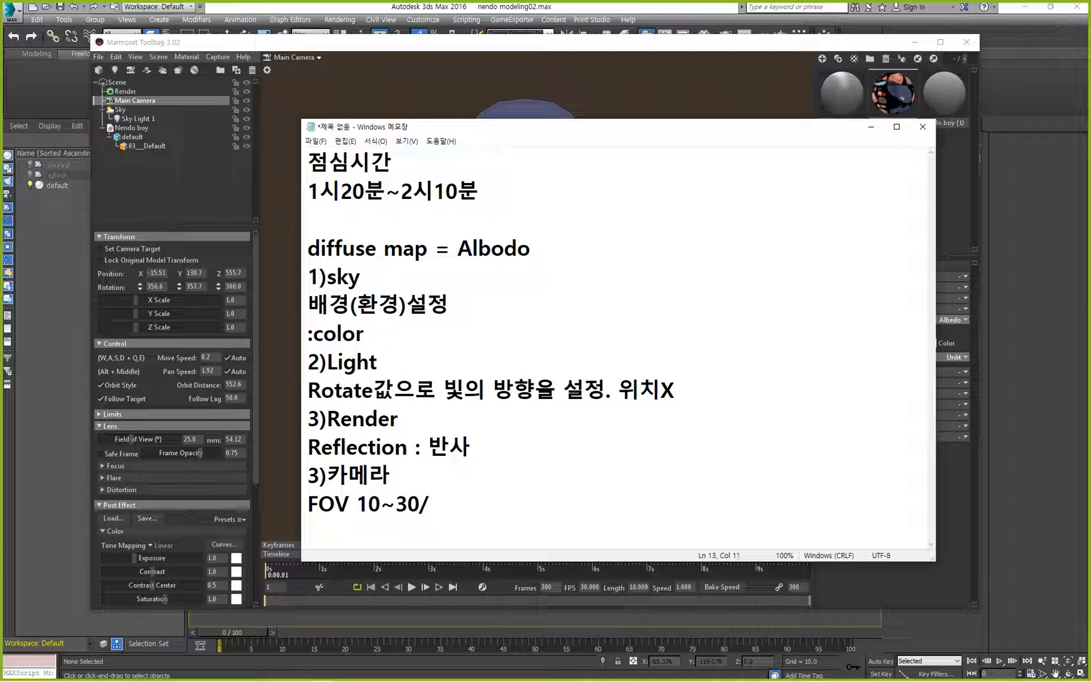
{"action": "type", "text": "노"}
{"action": "key", "text": "BackSpace"}
{"action": "key", "text": "Hangul"}
{"action": "type", "text": "sharpen"}
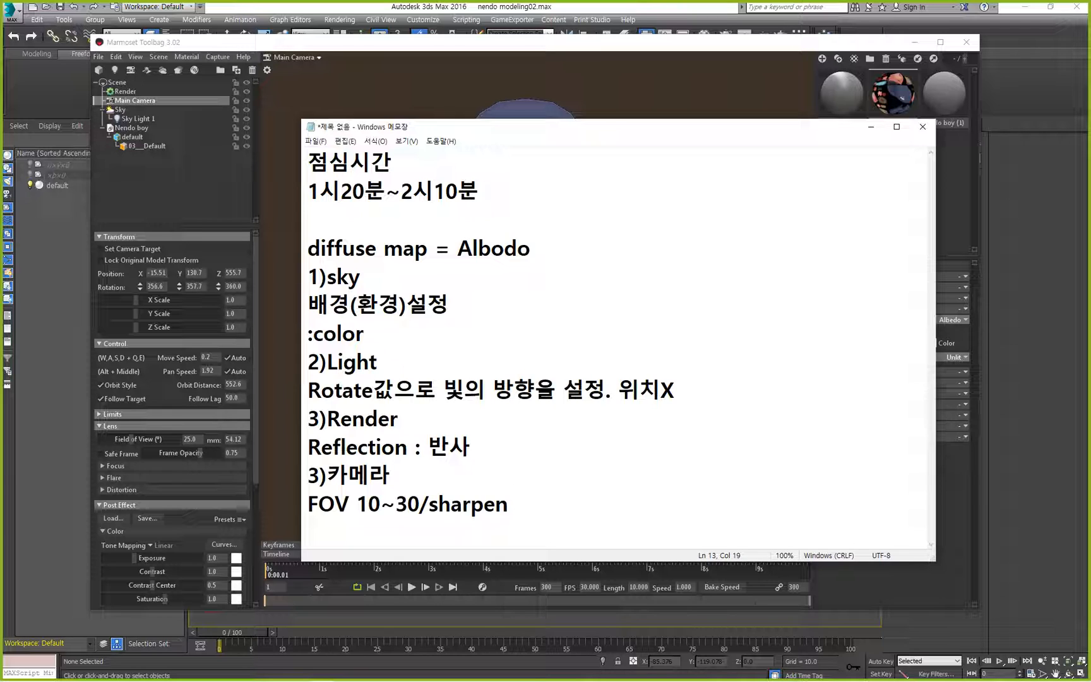
{"action": "type", "text": " & Bloom"}
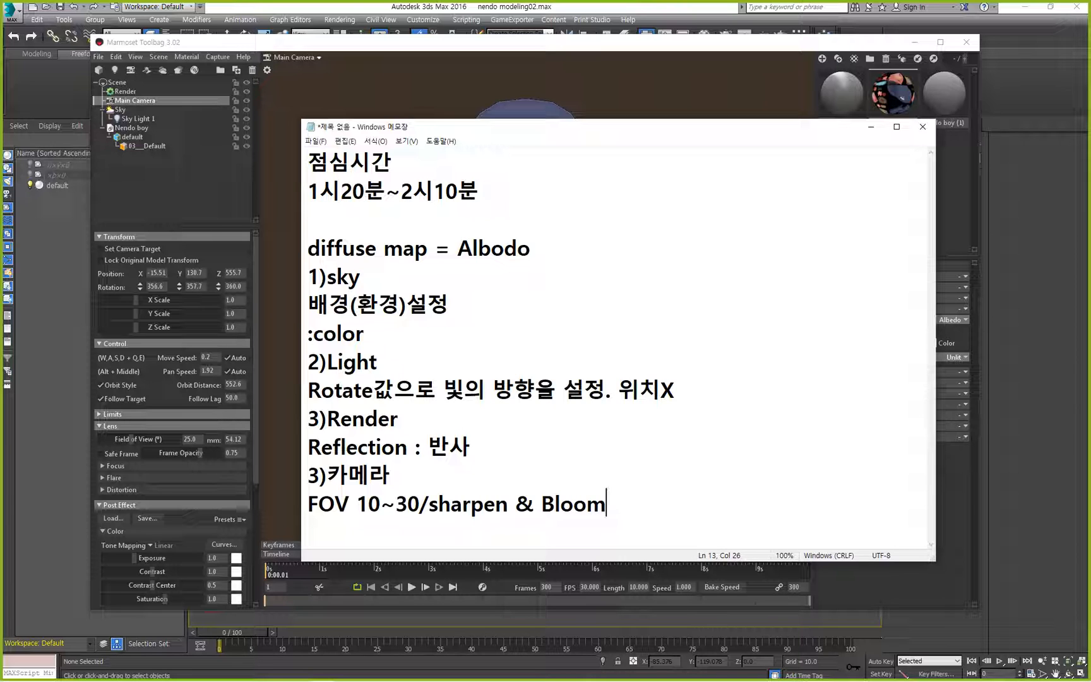
Switch to Marmoset Toolbag, straighten the front view of the character, and open Capture Settings beside it.
{"action": "left_click", "coordinate": [773, 47]}
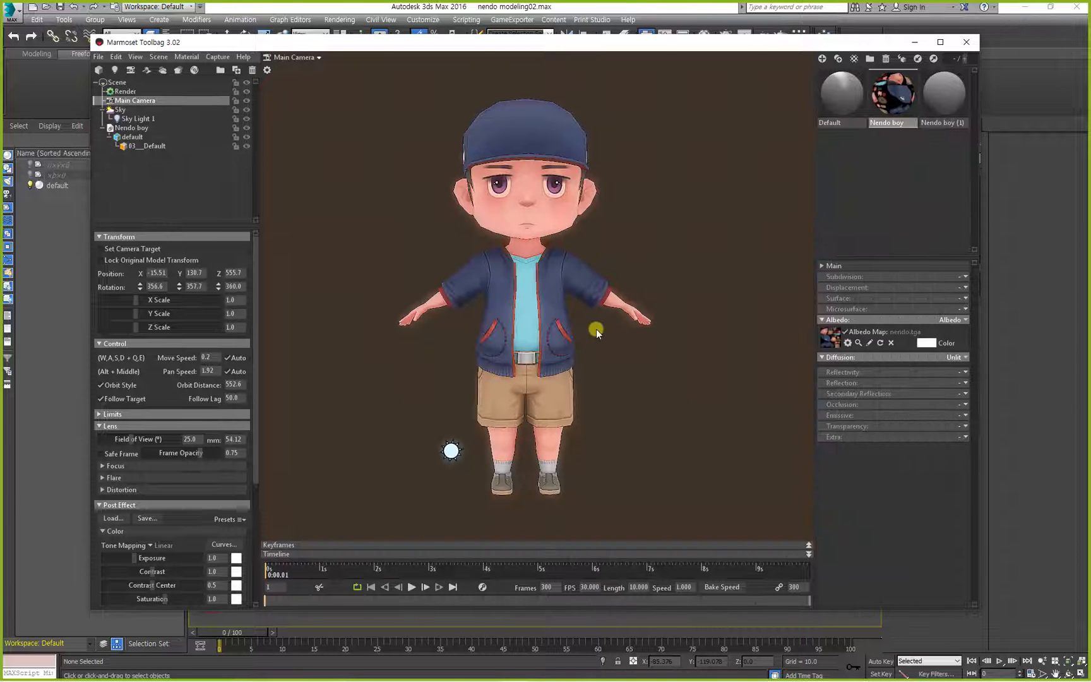
{"action": "mouse_move", "coordinate": [599, 310]}
{"action": "left_mouse_down"}
{"action": "mouse_move", "coordinate": [660, 334]}
{"action": "mouse_move", "coordinate": [589, 316]}
{"action": "mouse_move", "coordinate": [620, 313]}
{"action": "mouse_move", "coordinate": [607, 306]}
{"action": "left_mouse_up"}
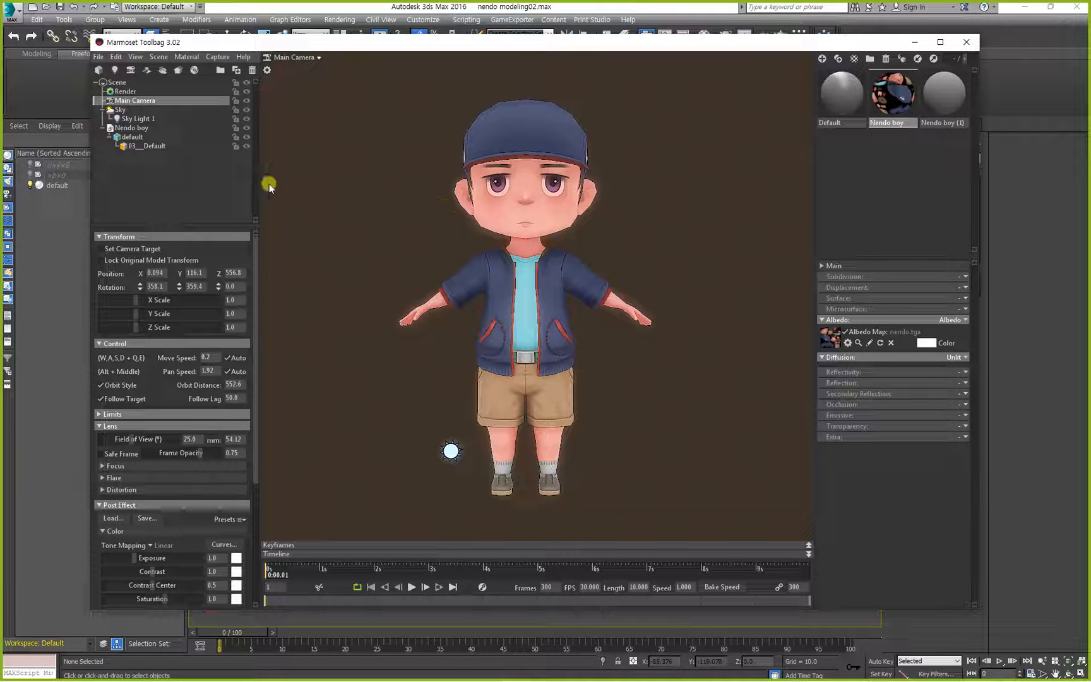
{"action": "left_click", "coordinate": [217, 57]}
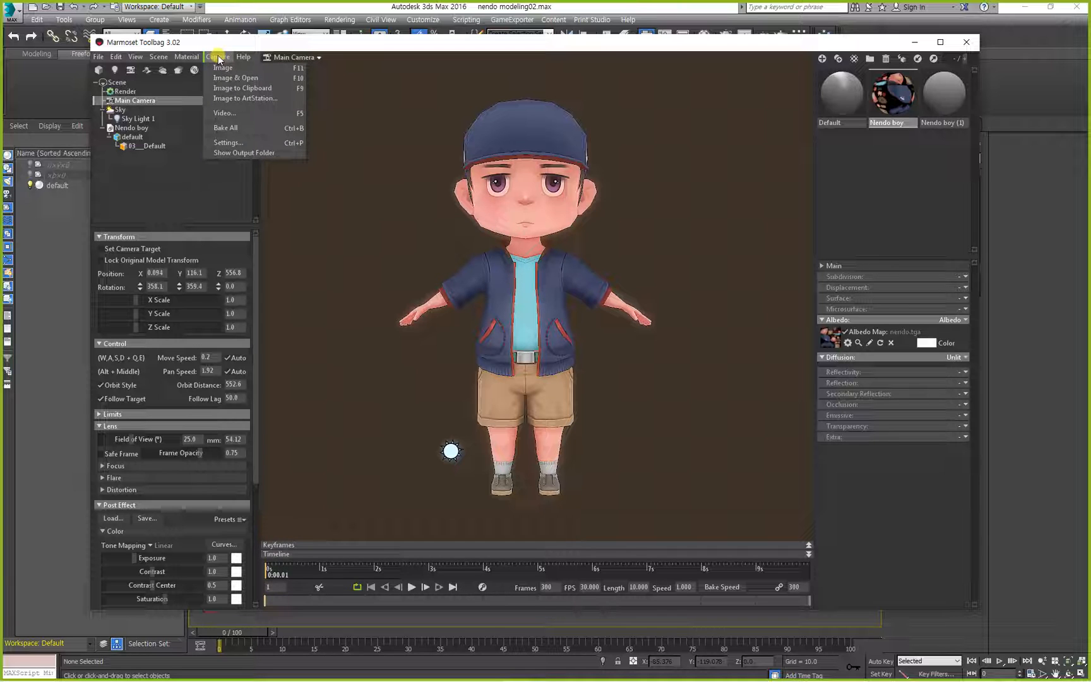
{"action": "left_click", "coordinate": [228, 143]}
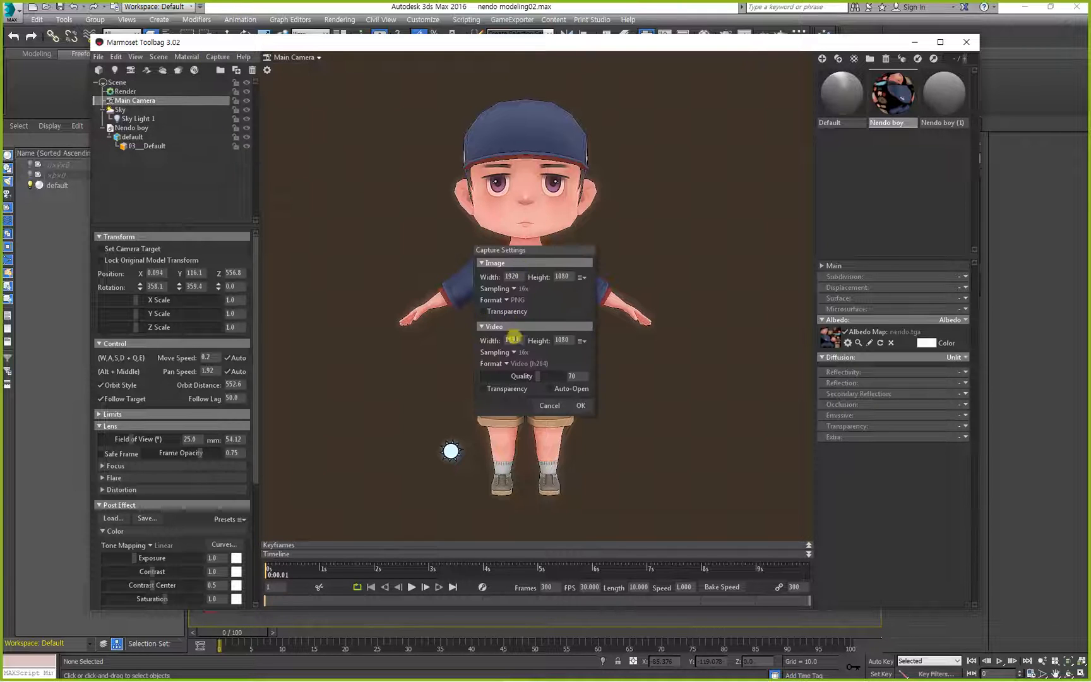
{"action": "left_click_drag", "start_coordinate": [542, 253], "coordinate": [304, 223]}
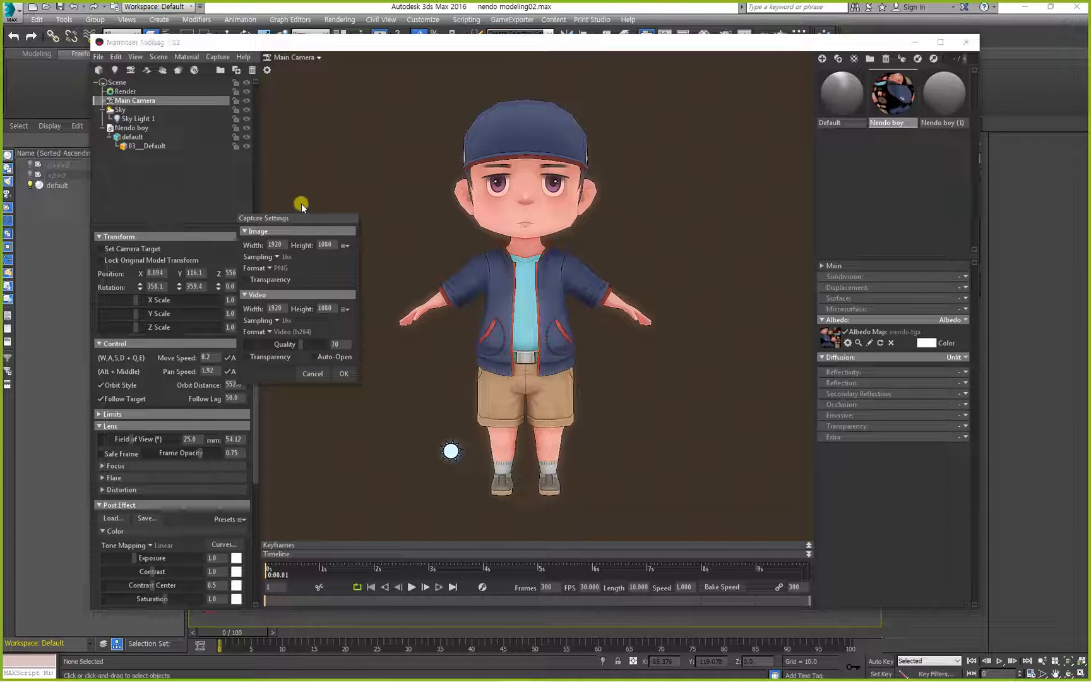
Switch to the Notepad notes and add the heading "4)캡쳐" below the FOV line.
{"action": "key", "text": "alt+Tab"}
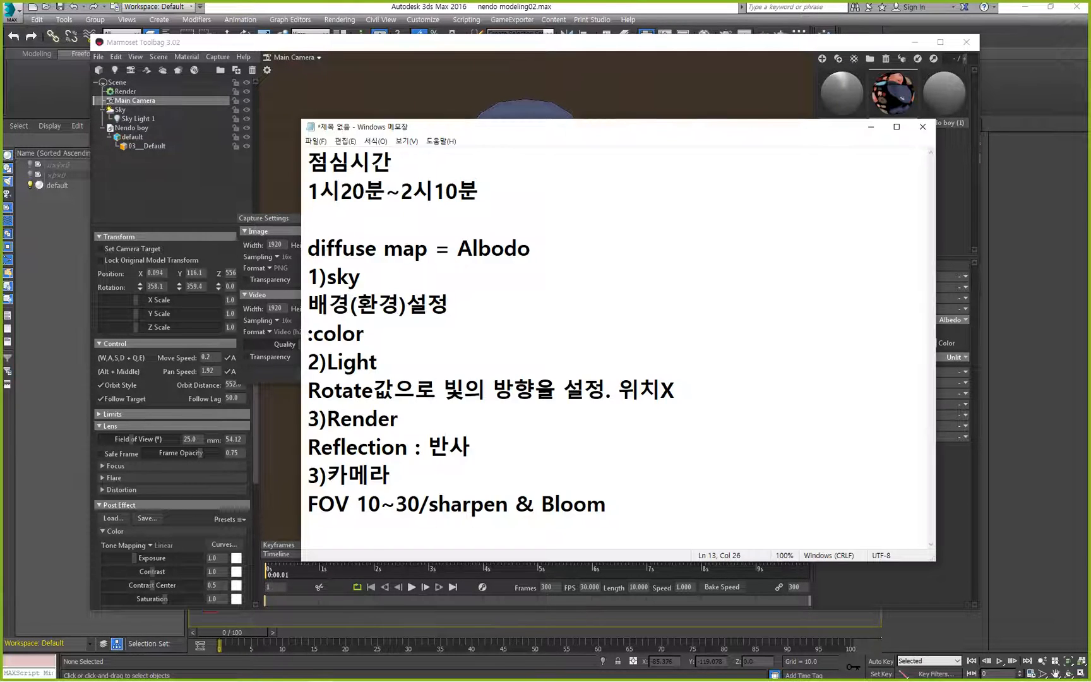
{"action": "key", "text": "Return"}
{"action": "type", "text": "4) "}
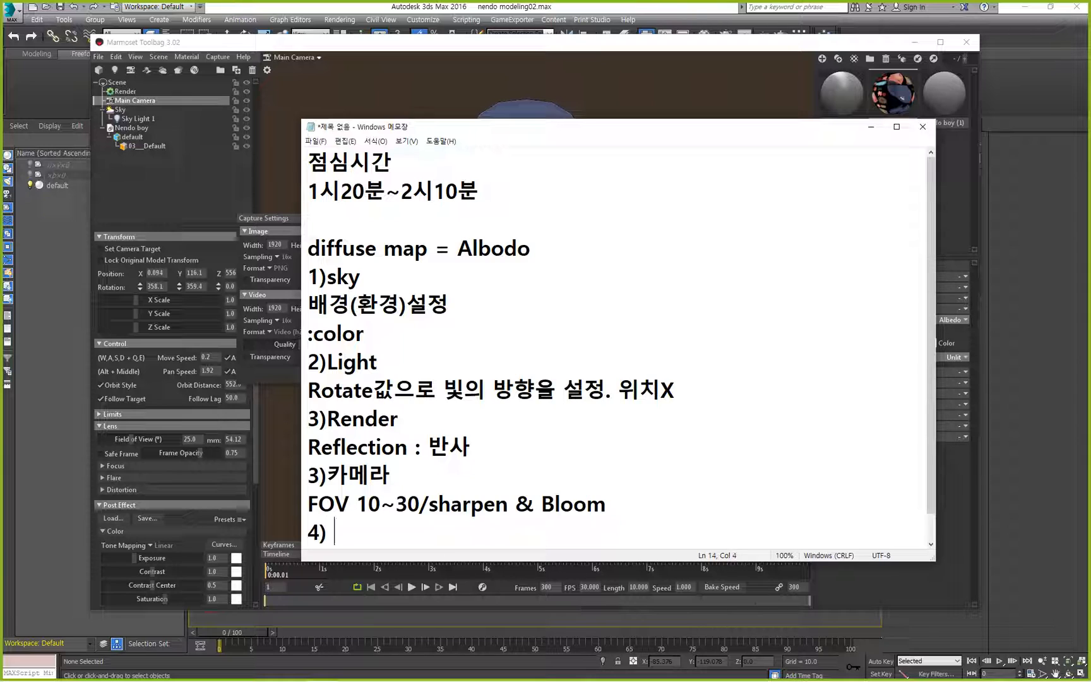
{"action": "type", "text": "캡쳐"}
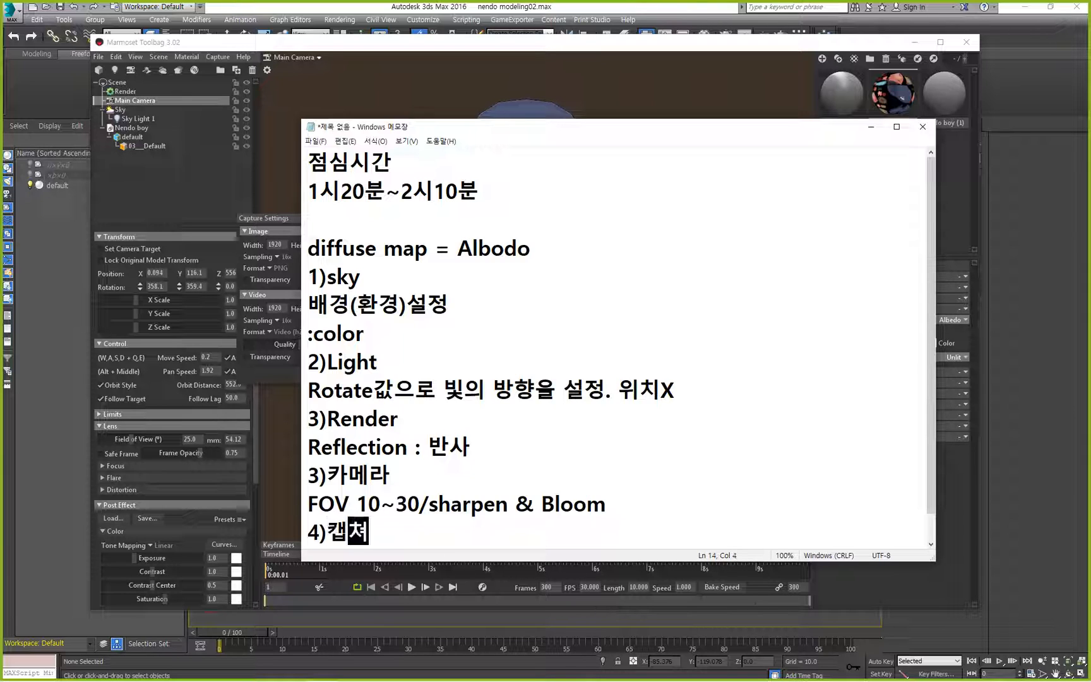
{"action": "key", "text": "Return"}
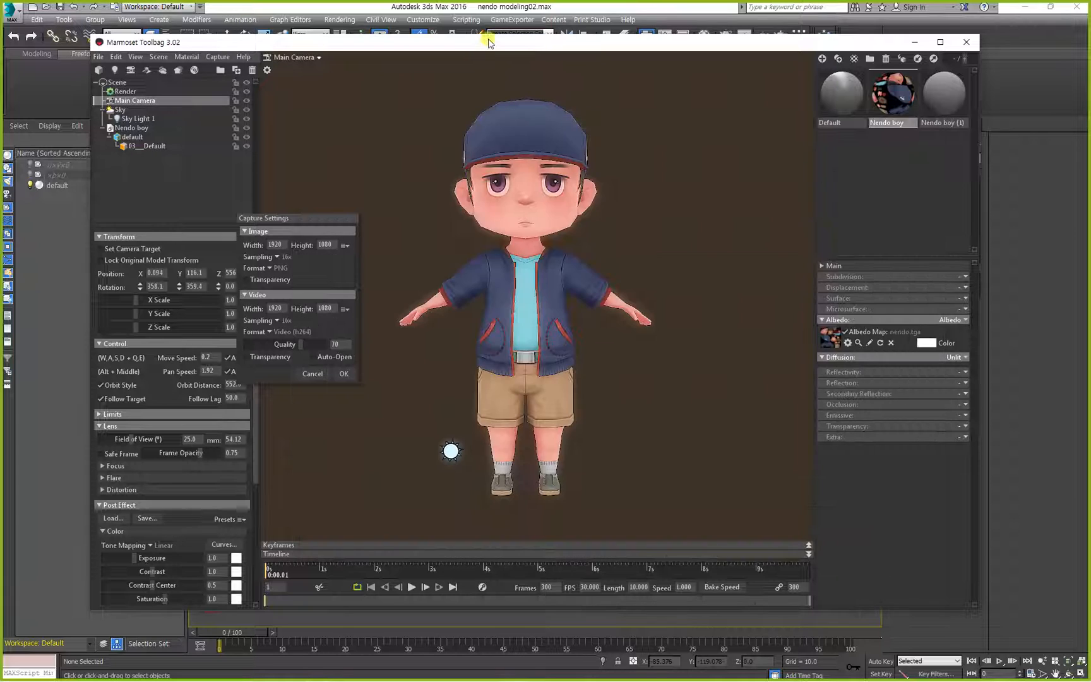
Return to Marmoset Toolbag and review the image capture's width, height and sampling options, keeping 16x sampling.
{"action": "left_click", "coordinate": [486, 42]}
{"action": "left_click", "coordinate": [276, 244]}
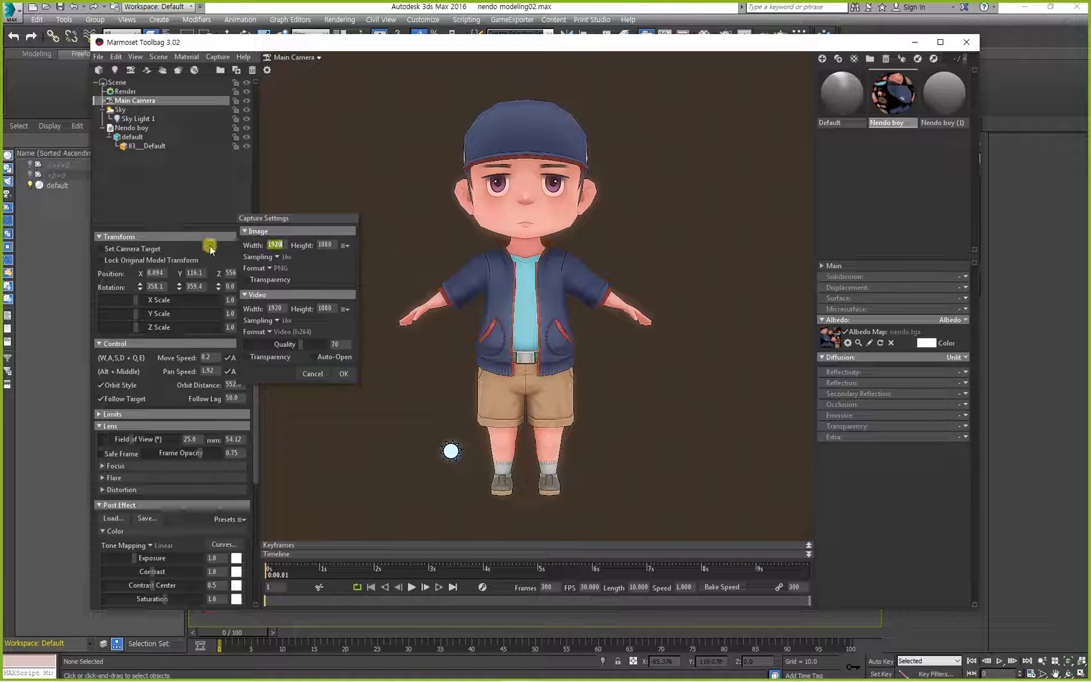
{"action": "left_click", "coordinate": [325, 245]}
{"action": "left_click", "coordinate": [275, 245]}
{"action": "left_click", "coordinate": [316, 249]}
{"action": "left_click", "coordinate": [277, 257]}
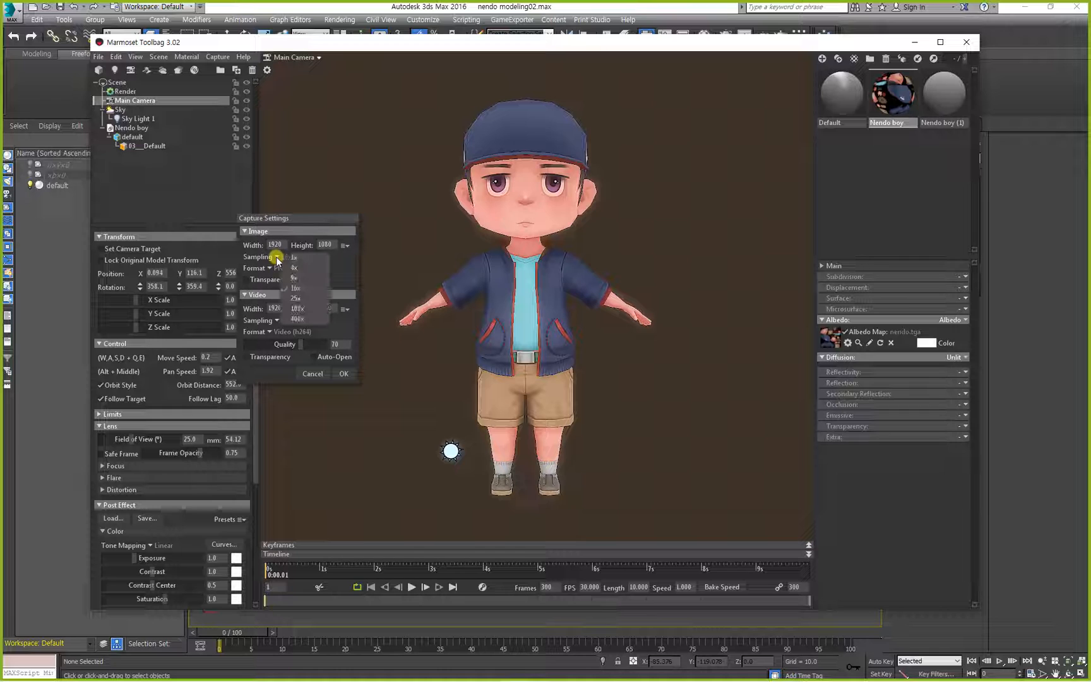
{"action": "left_click", "coordinate": [277, 257]}
{"action": "left_click", "coordinate": [276, 257]}
{"action": "left_click", "coordinate": [304, 290]}
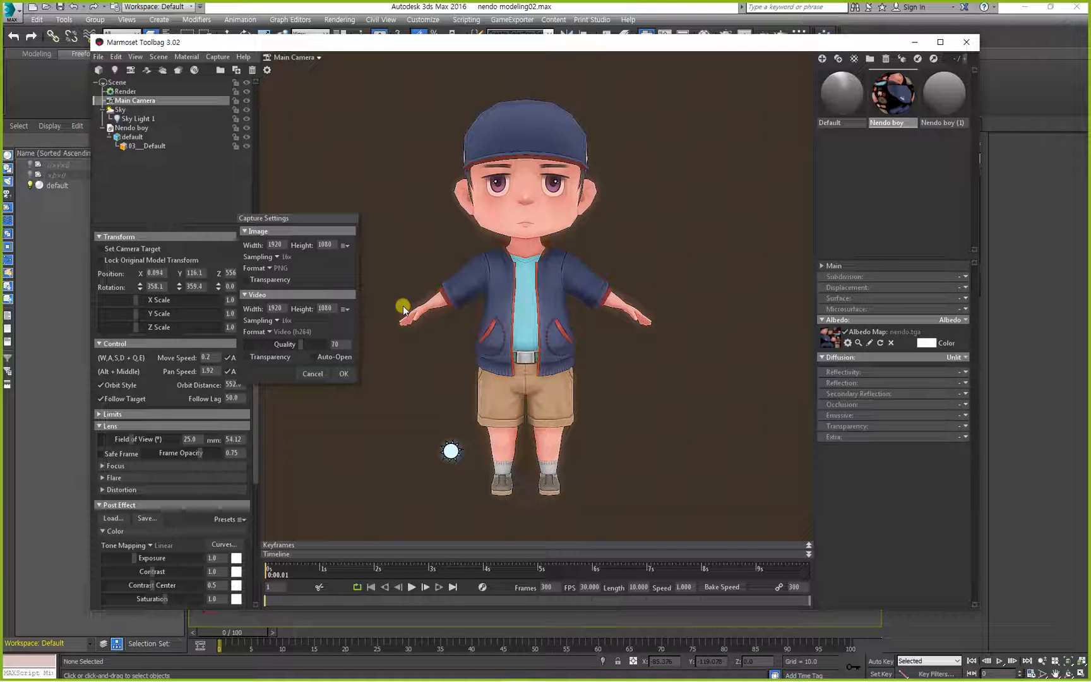
Enable Transparency for image captures, accept the settings, and capture the character as an image that opens immediately.
{"action": "left_click", "coordinate": [247, 280]}
{"action": "left_click", "coordinate": [344, 374]}
{"action": "left_click", "coordinate": [217, 57]}
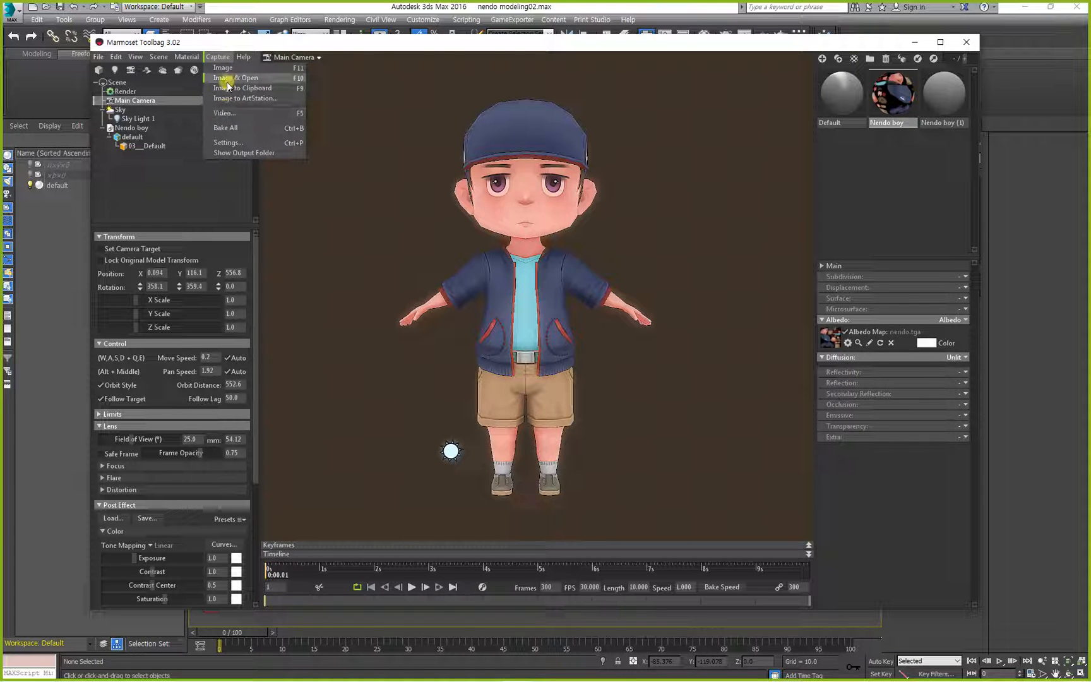
{"action": "left_click", "coordinate": [237, 79]}
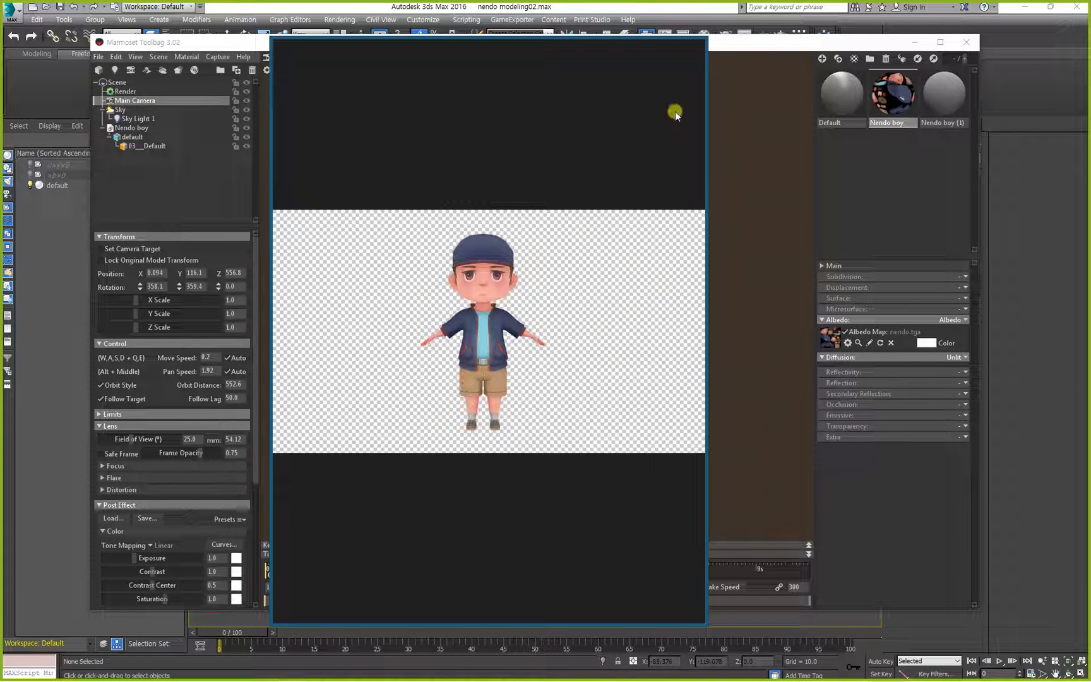
Close the transparent capture, turn off image Transparency in Capture Settings, and capture and open a version with the background before closing it.
{"action": "left_click", "coordinate": [695, 43]}
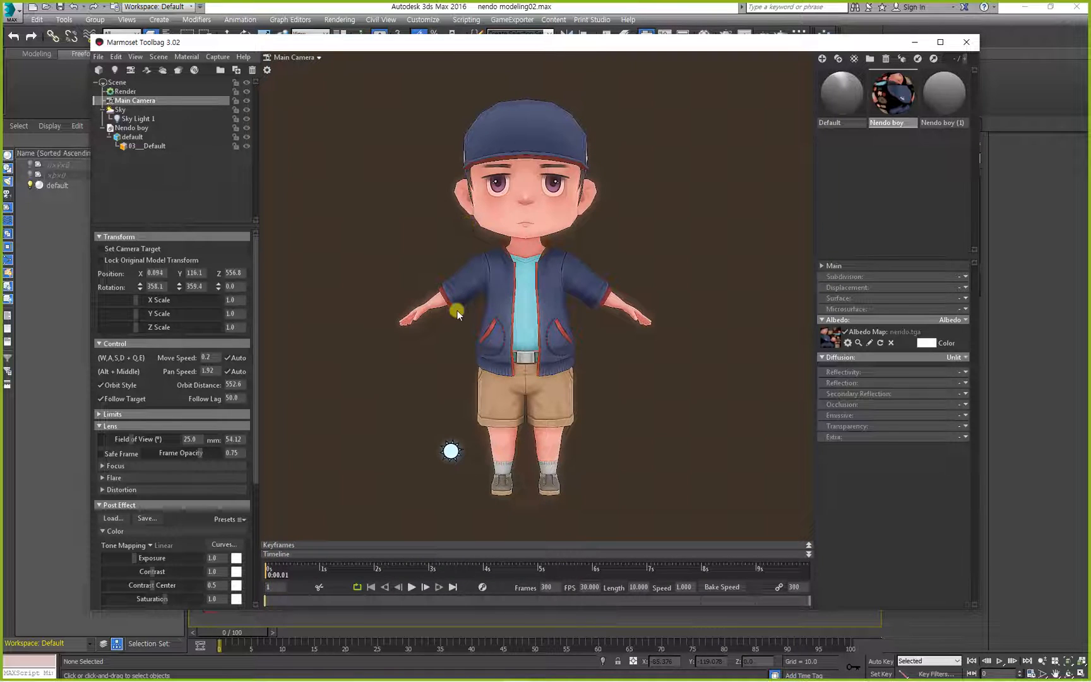
{"action": "left_click", "coordinate": [224, 58]}
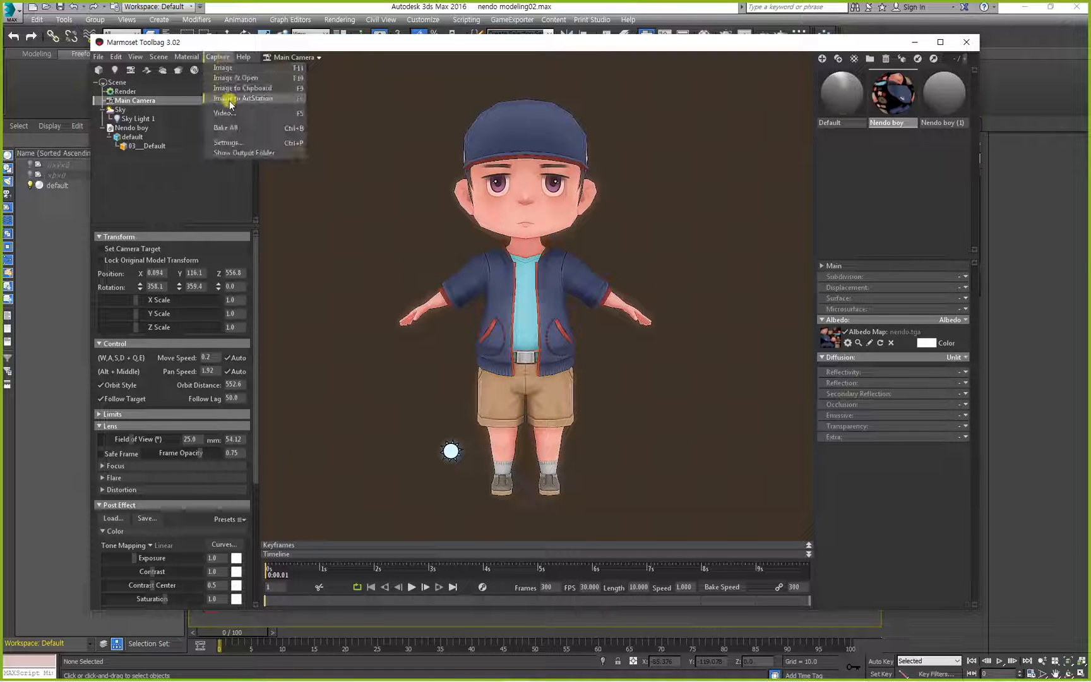
{"action": "left_click", "coordinate": [227, 143]}
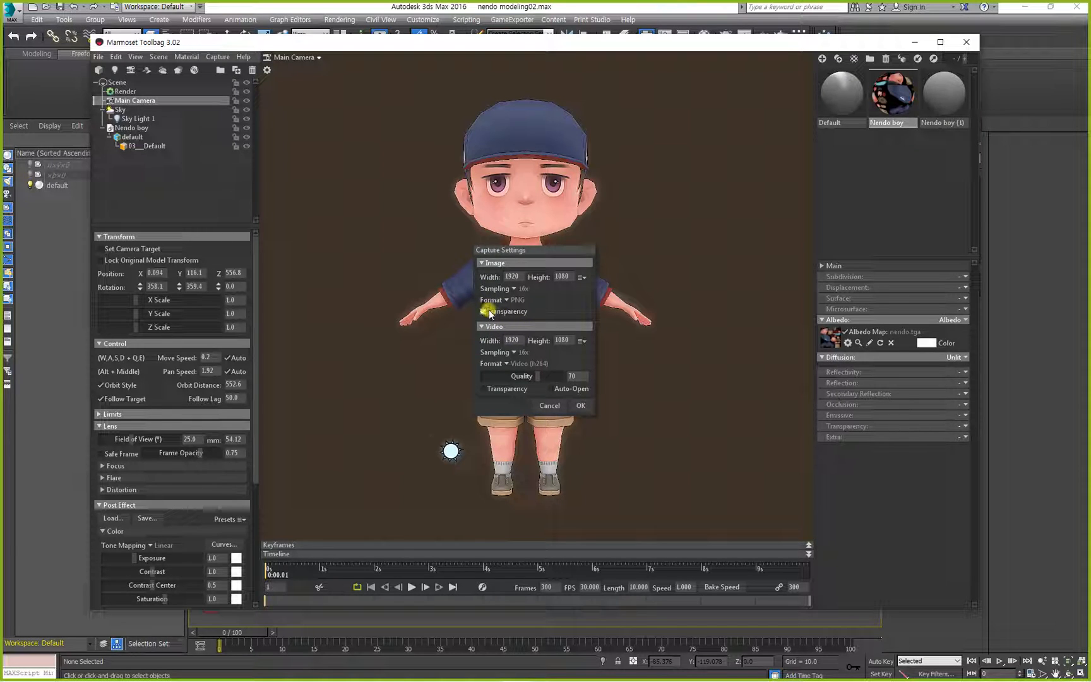
{"action": "left_click", "coordinate": [582, 405]}
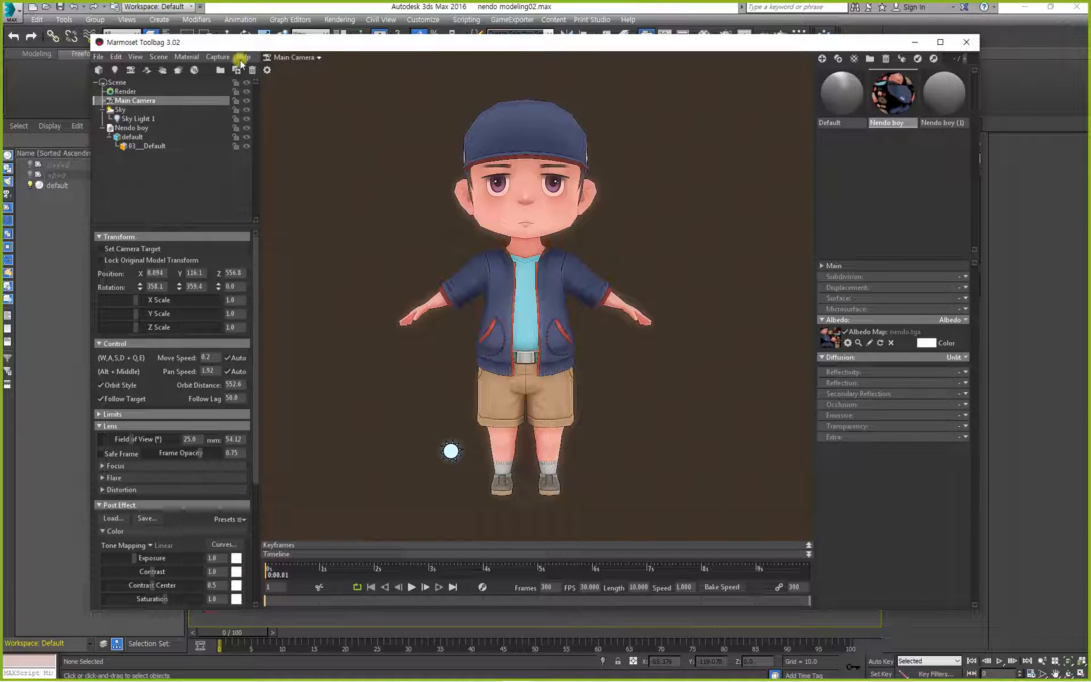
{"action": "left_click", "coordinate": [218, 57]}
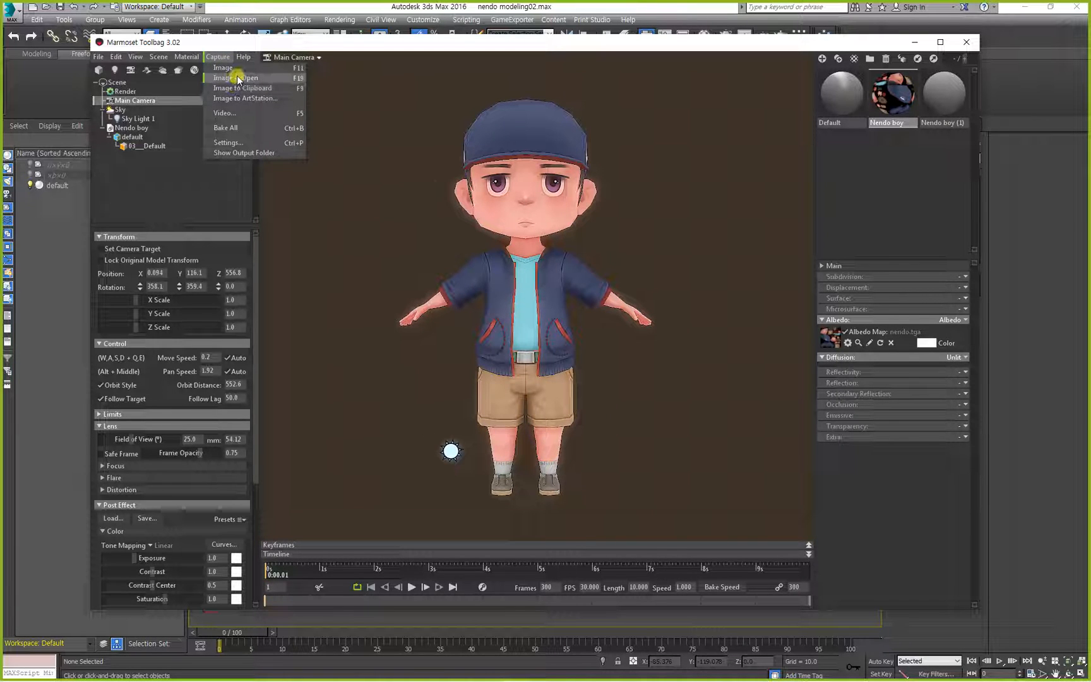
{"action": "left_click", "coordinate": [236, 77]}
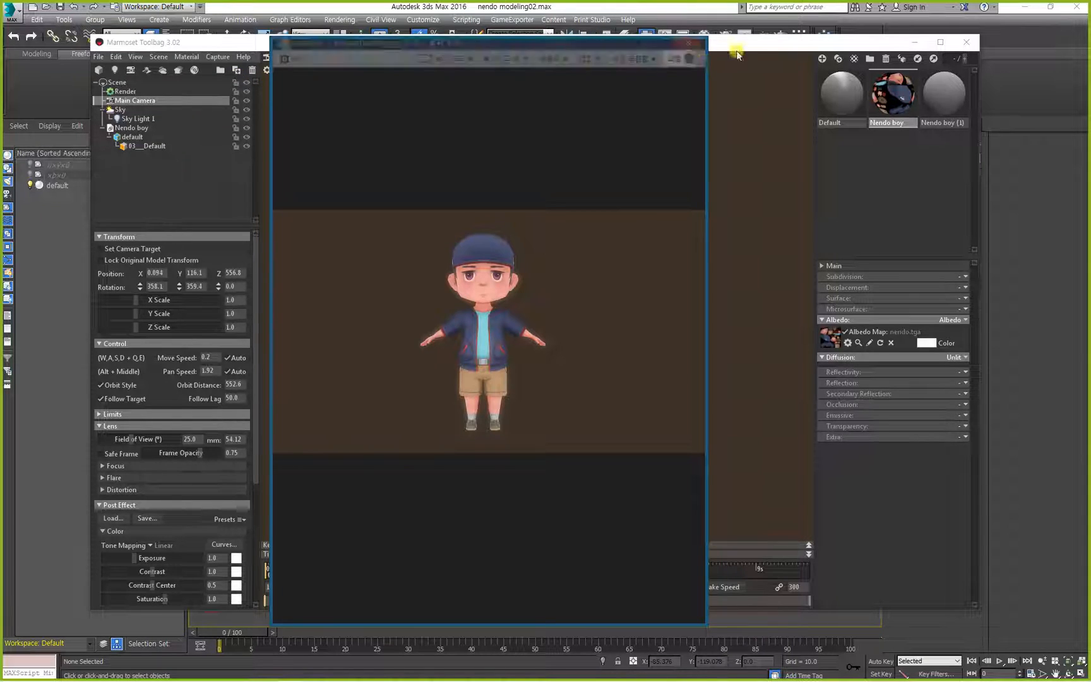
{"action": "left_click", "coordinate": [696, 42]}
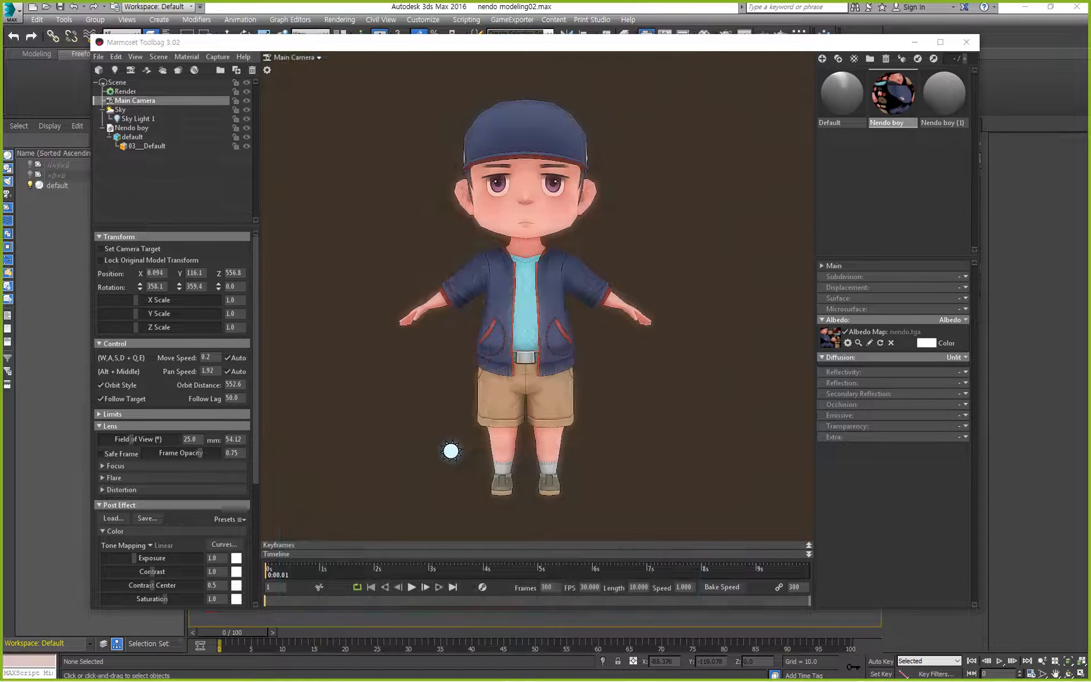
Switch to the Notepad notes and add the line "세팅을 꼭 확인!" below the "4)캡쳐" heading.
{"action": "key", "text": "alt+Tab"}
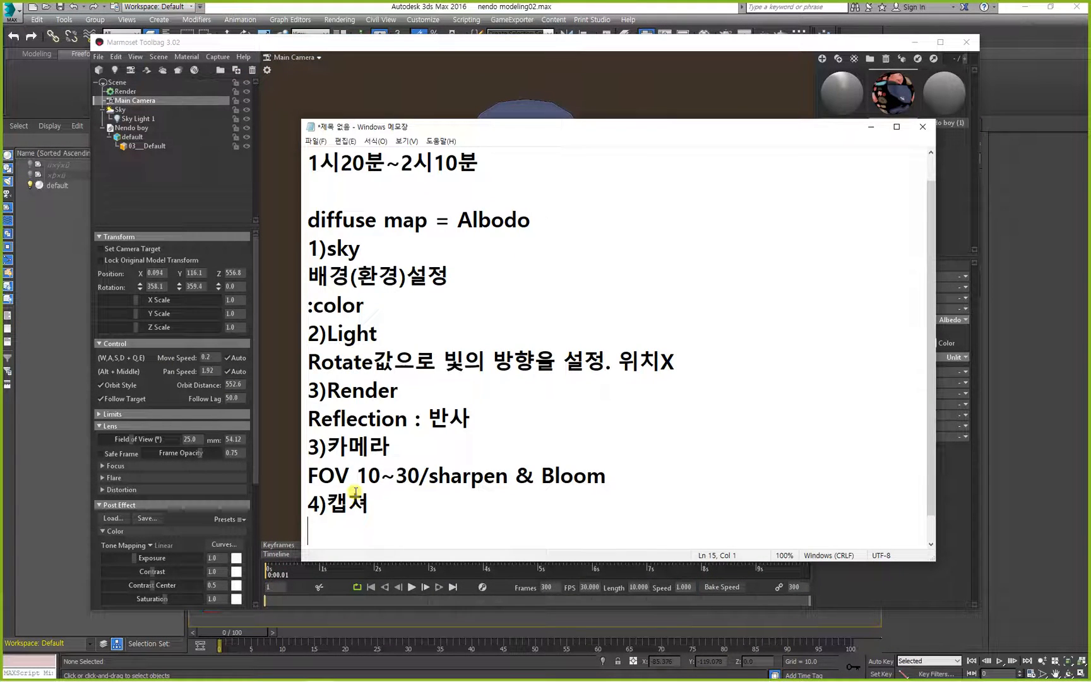
{"action": "type", "text": "세팅"}
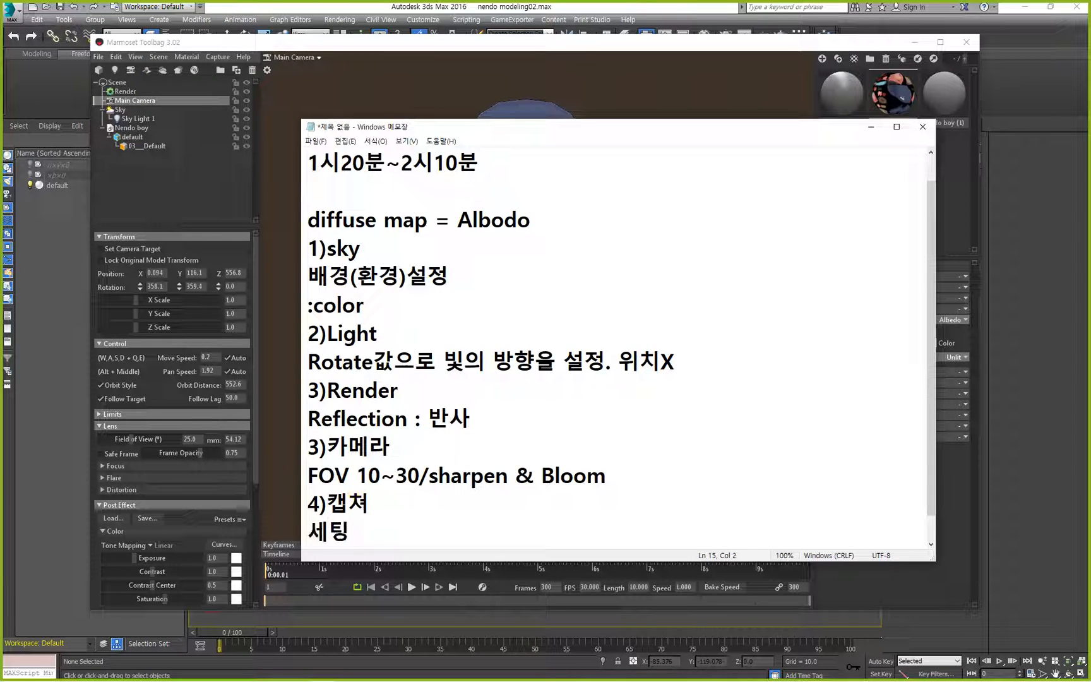
{"action": "type", "text": "을 꼭 확이"}
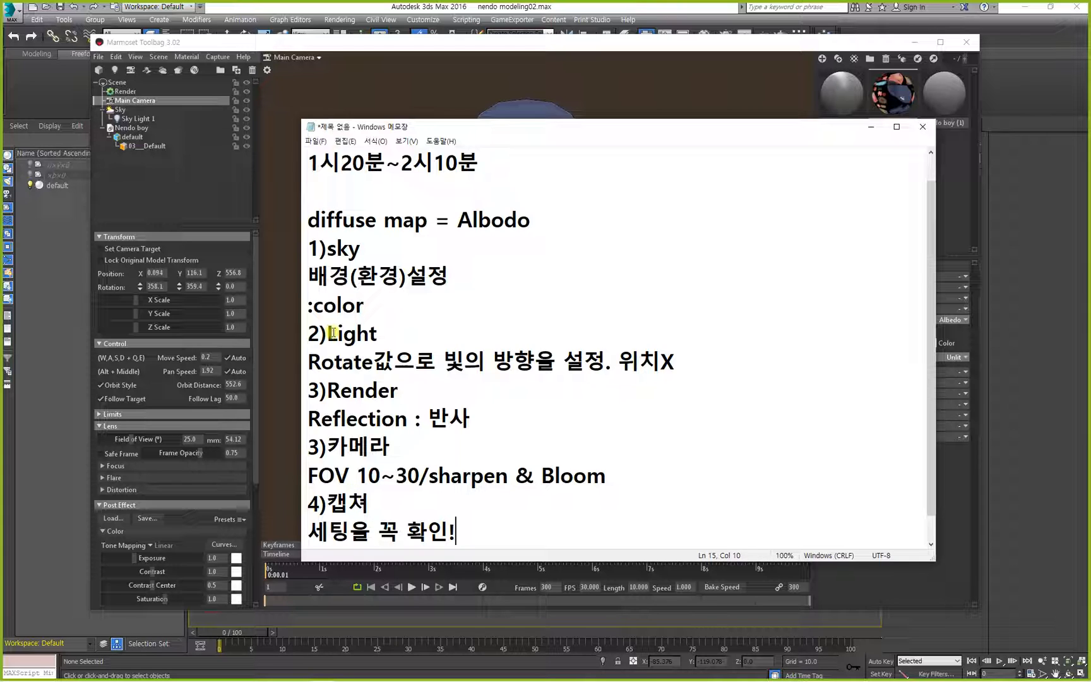
Return to Marmoset Toolbag, add a shadow catcher to the scene, and check the character's ground shadow from both sides.
{"action": "left_click", "coordinate": [427, 91]}
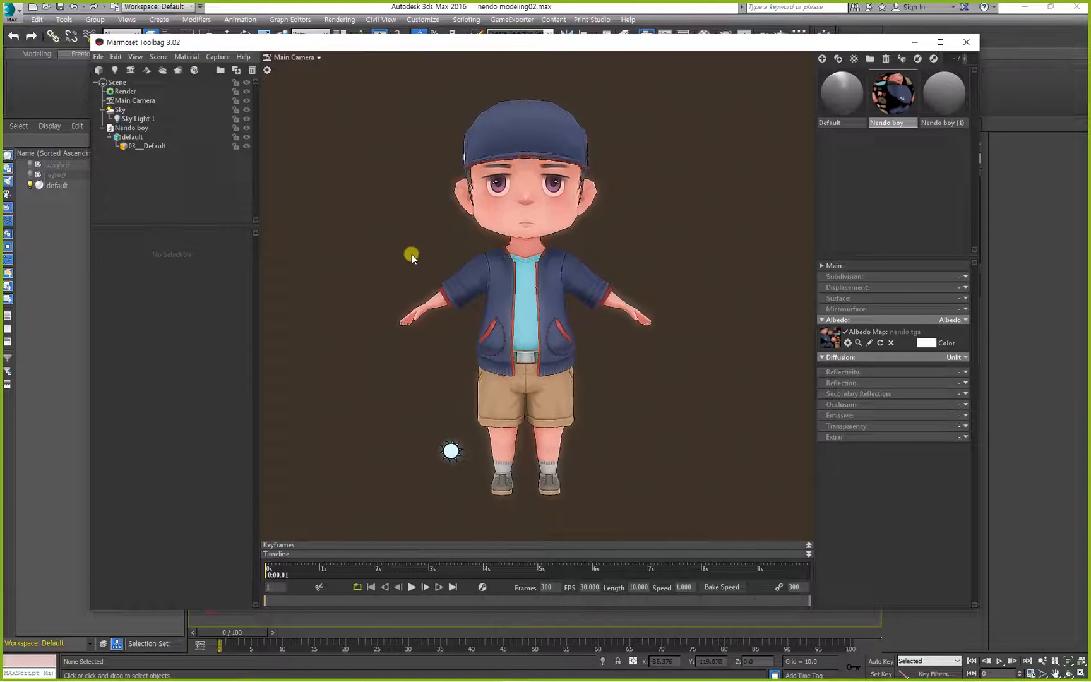
{"action": "left_click_drag", "start_coordinate": [411, 305], "coordinate": [361, 334]}
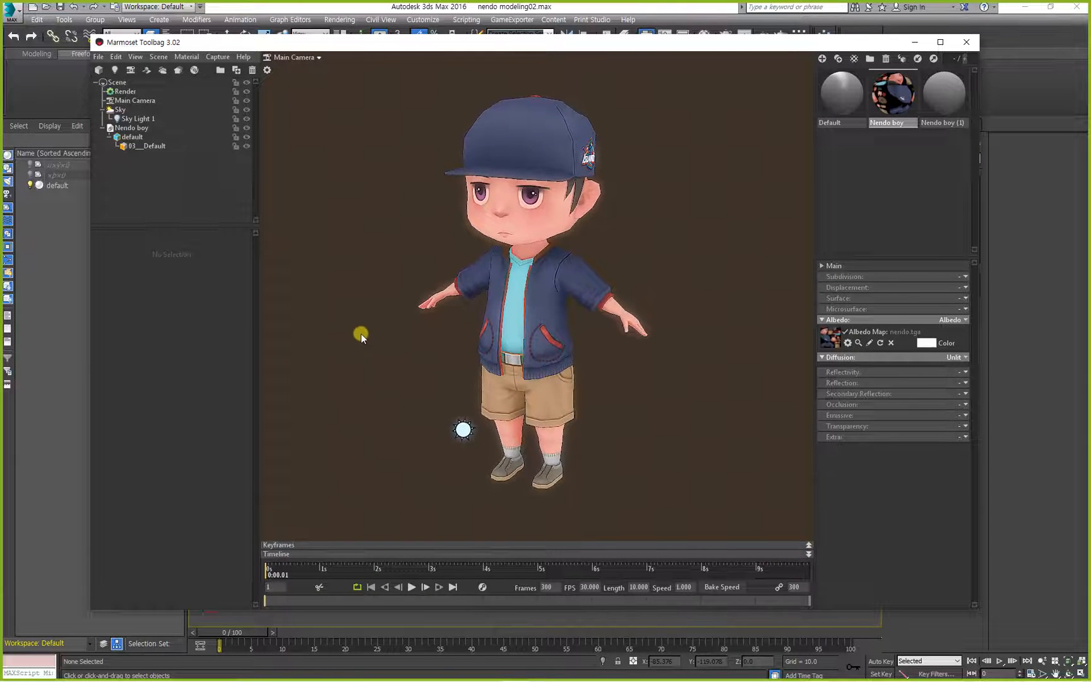
{"action": "left_click", "coordinate": [147, 70]}
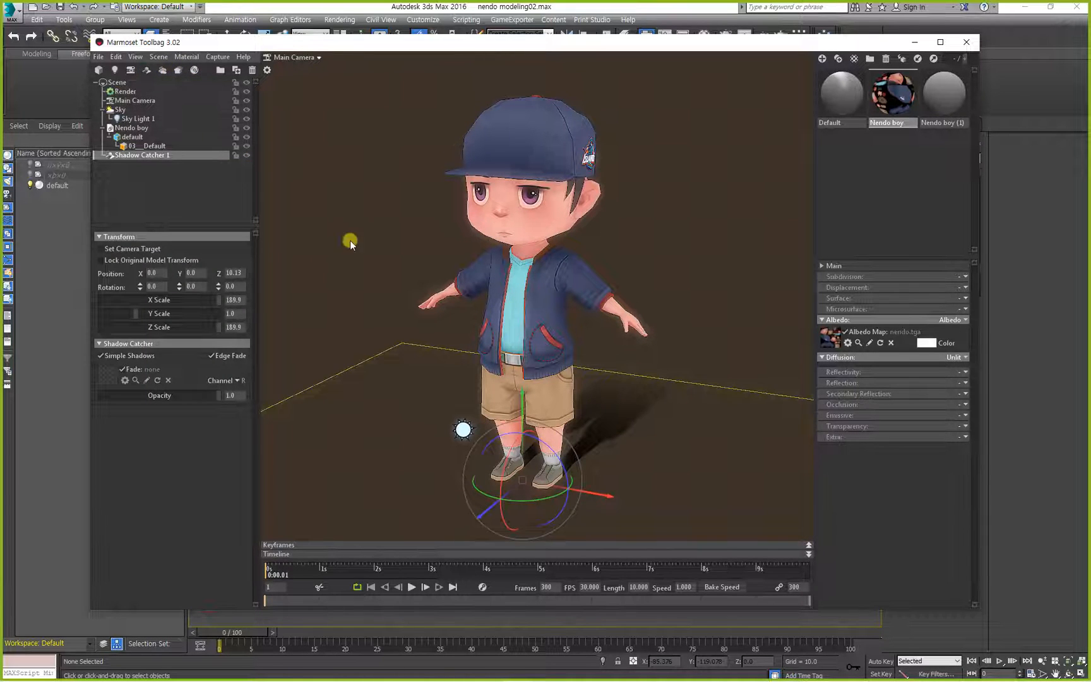
{"action": "left_click_drag", "start_coordinate": [349, 240], "coordinate": [670, 457]}
{"action": "left_click_drag", "start_coordinate": [527, 386], "coordinate": [398, 384]}
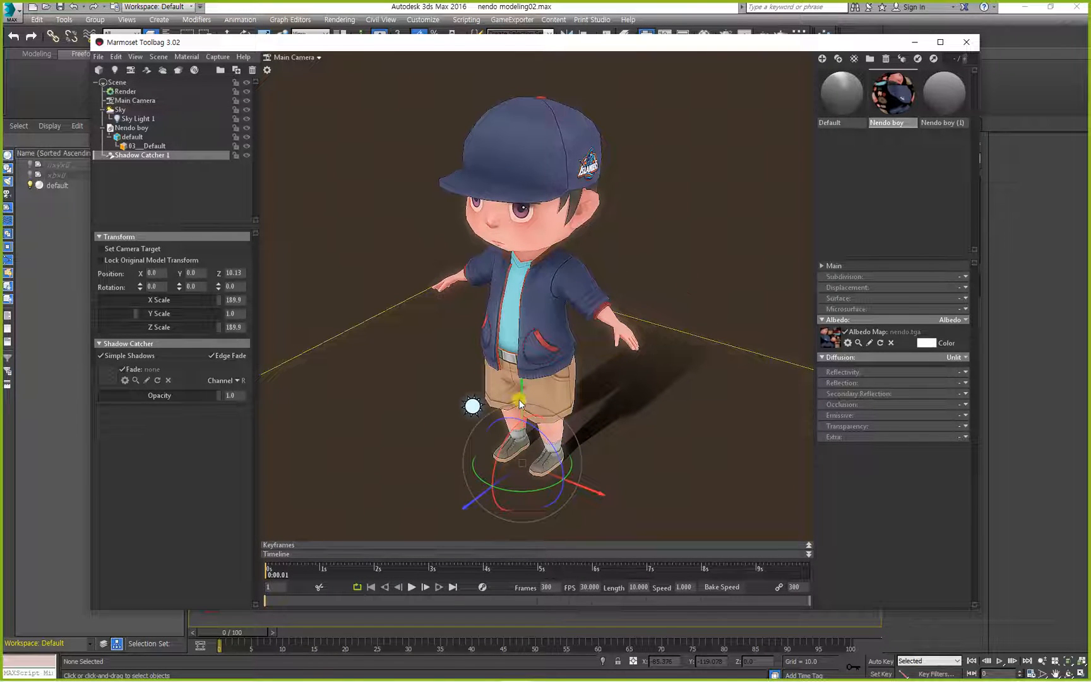
{"action": "left_click", "coordinate": [767, 262]}
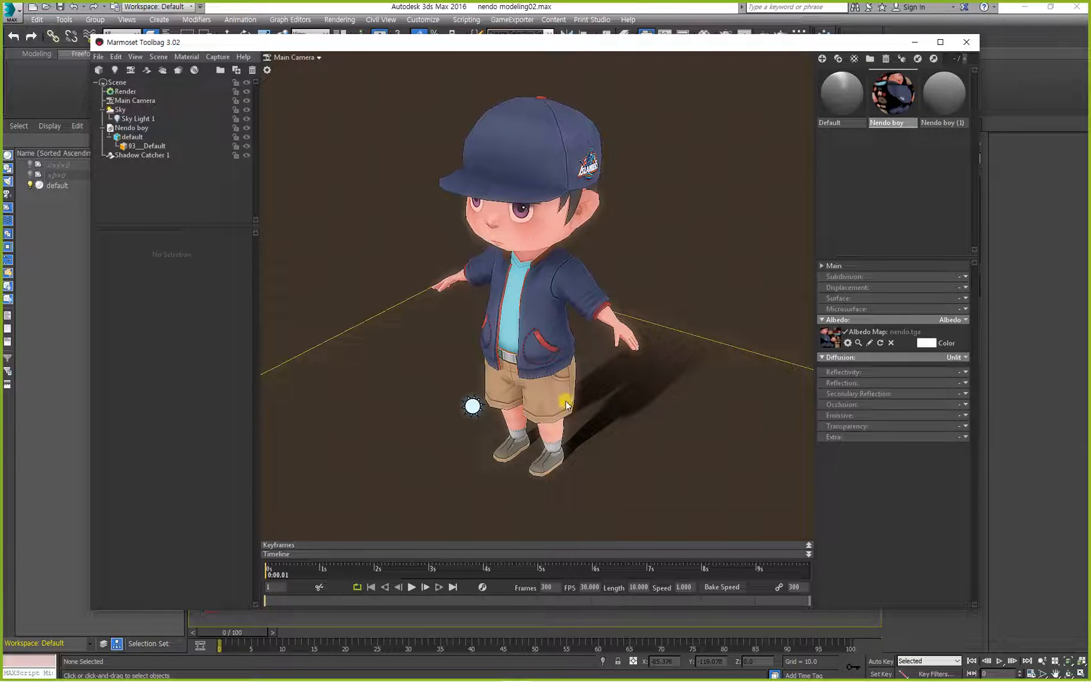
{"action": "left_click_drag", "start_coordinate": [560, 397], "coordinate": [686, 395]}
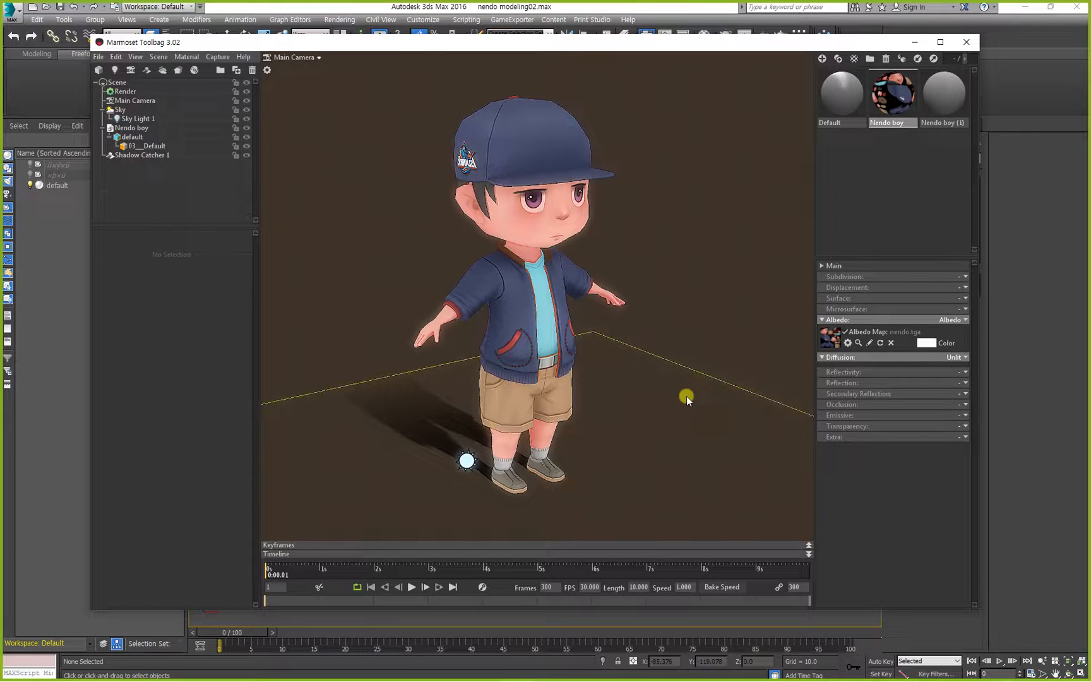
Adjust the sky light's rotation to recast the character's shadow across the shadow catcher.
{"action": "left_click", "coordinate": [464, 456]}
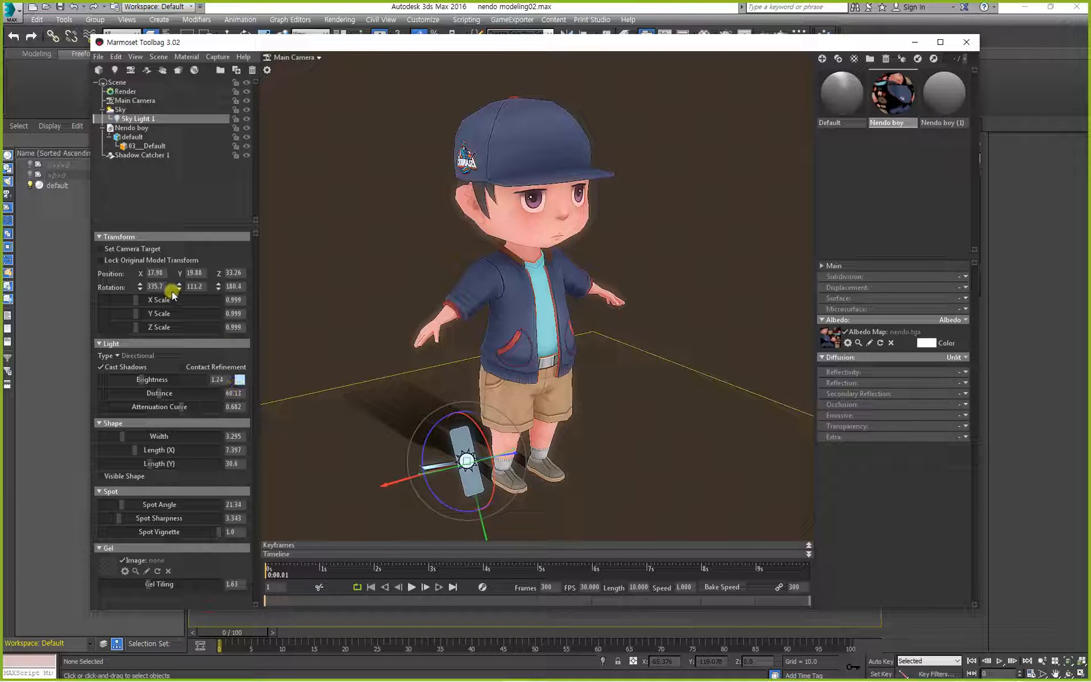
{"action": "left_click_drag", "start_coordinate": [179, 287], "coordinate": [140, 296]}
{"action": "left_click", "coordinate": [352, 310]}
{"action": "left_click_drag", "start_coordinate": [352, 309], "coordinate": [605, 387]}
{"action": "scroll", "coordinate": [520, 389], "scroll_direction": "up", "scroll_amount": 3}
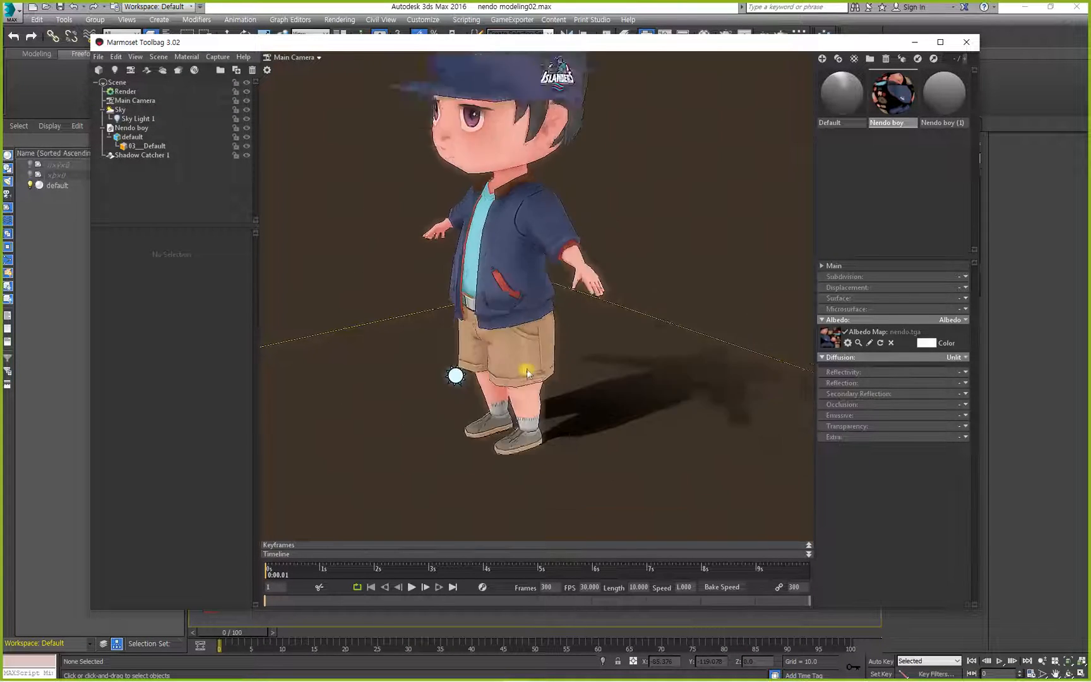
{"action": "scroll", "coordinate": [522, 369], "scroll_direction": "down", "scroll_amount": 6}
{"action": "left_click_drag", "start_coordinate": [502, 365], "coordinate": [573, 367]}
Select the shadow catcher, try rotating and moving it with its gizmo, and undo both changes.
{"action": "left_click", "coordinate": [573, 367]}
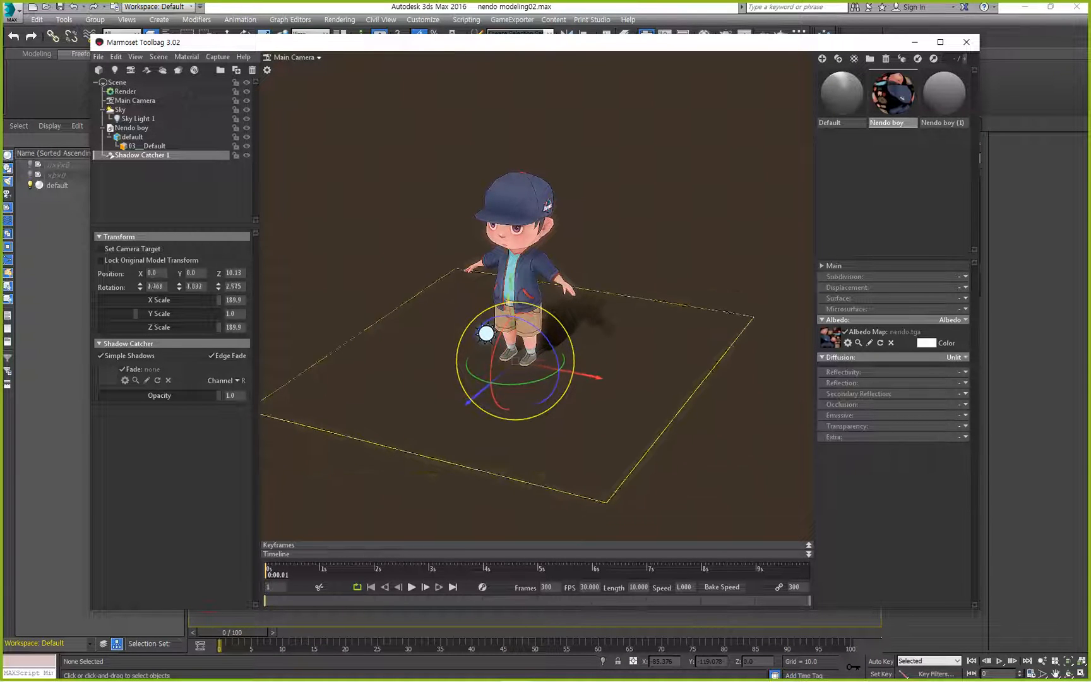
{"action": "left_click_drag", "start_coordinate": [518, 299], "coordinate": [522, 251]}
{"action": "key", "text": "ctrl+z"}
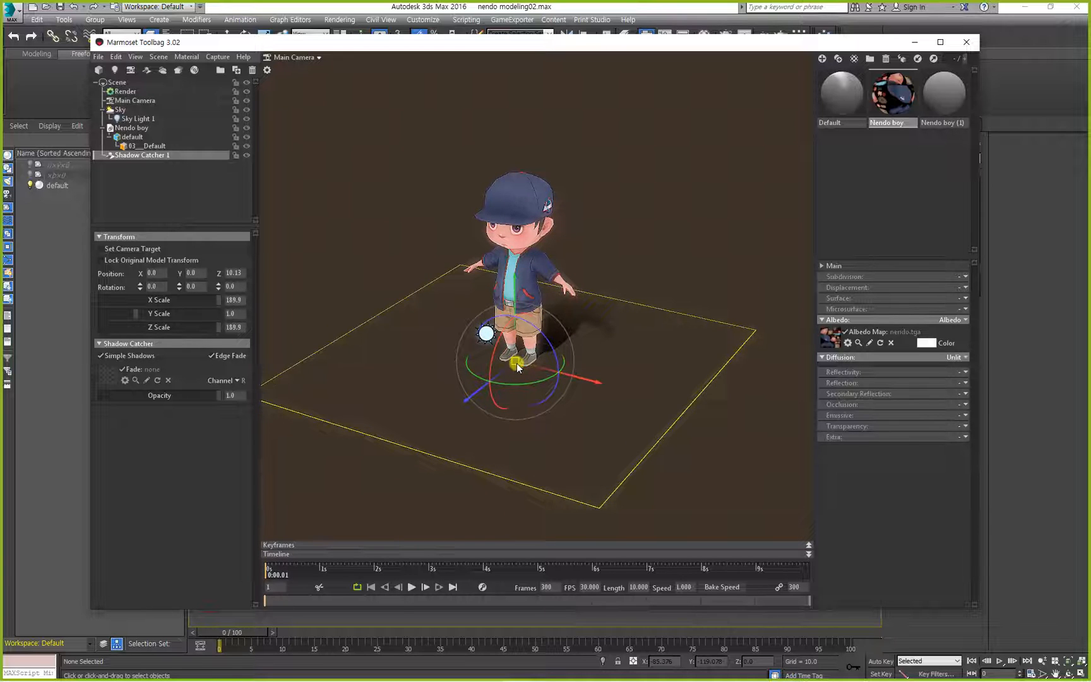
{"action": "left_click_drag", "start_coordinate": [516, 362], "coordinate": [516, 309]}
{"action": "key", "text": "ctrl+z"}
Set the shadow catcher's X, Y and Z scale to 200.
{"action": "double_click", "coordinate": [234, 300]}
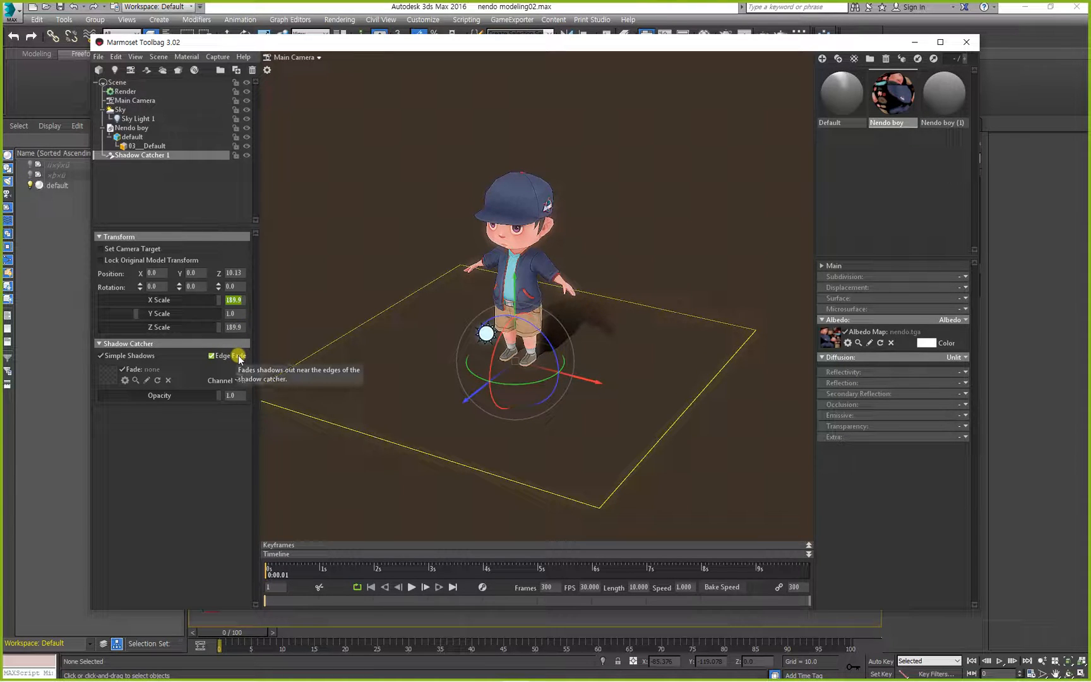
{"action": "type", "text": "200"}
{"action": "key", "text": "Tab"}
{"action": "type", "text": "200"}
{"action": "key", "text": "Tab"}
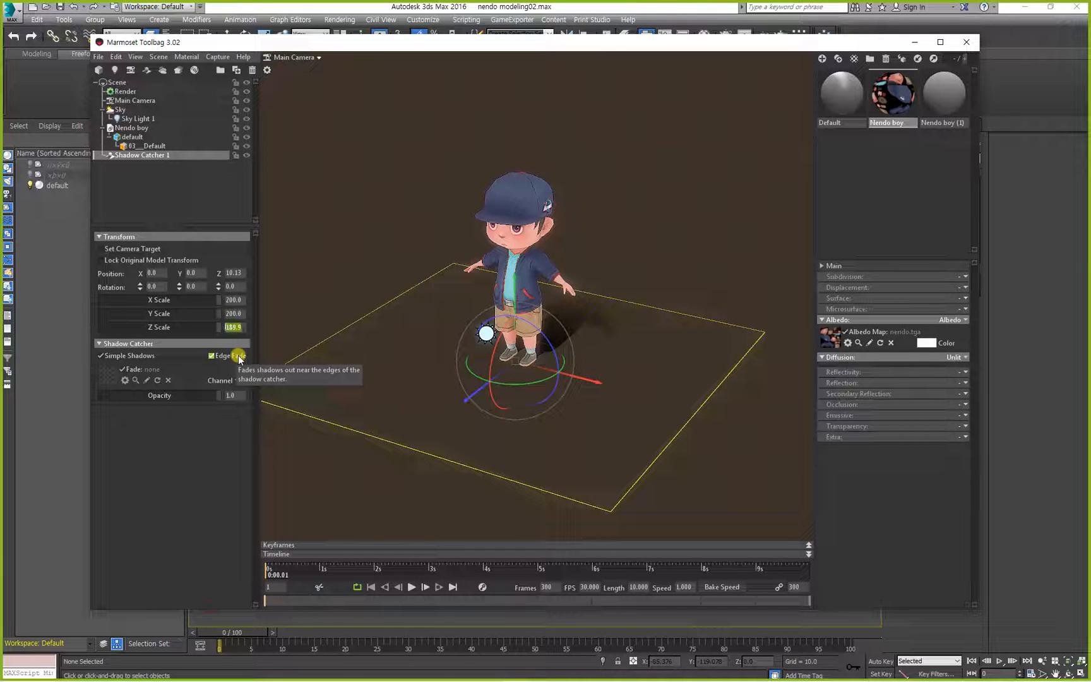
{"action": "type", "text": "200"}
{"action": "key", "text": "Return"}
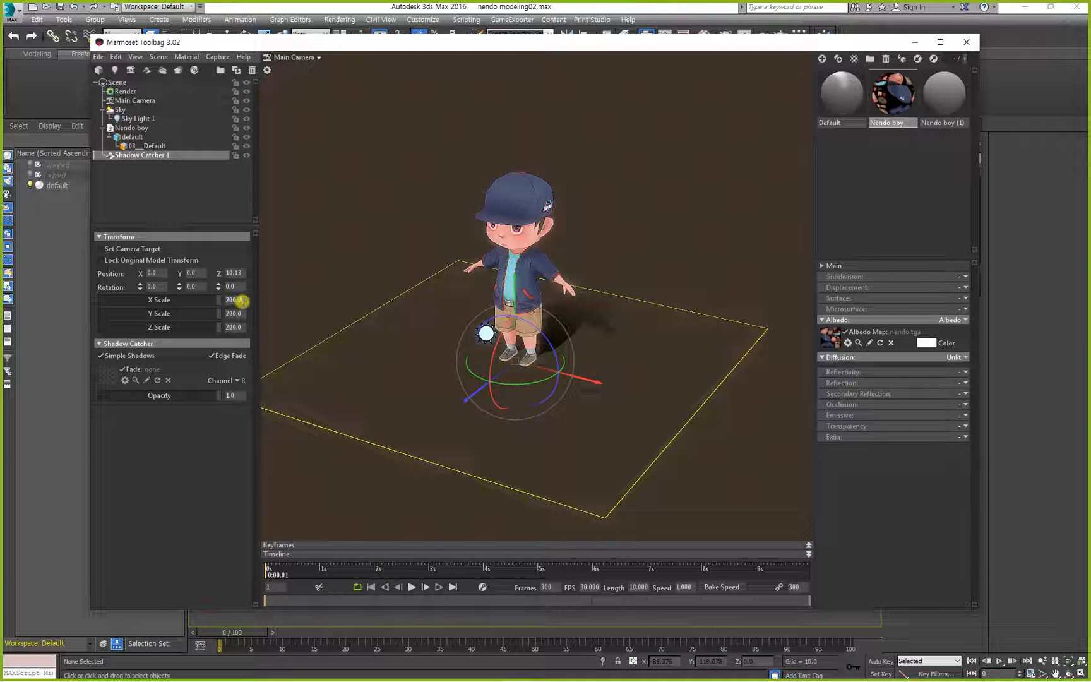
Enlarge the shadow catcher by setting its X, Y and Z scale to 400.
{"action": "left_click_drag", "start_coordinate": [512, 418], "coordinate": [502, 444]}
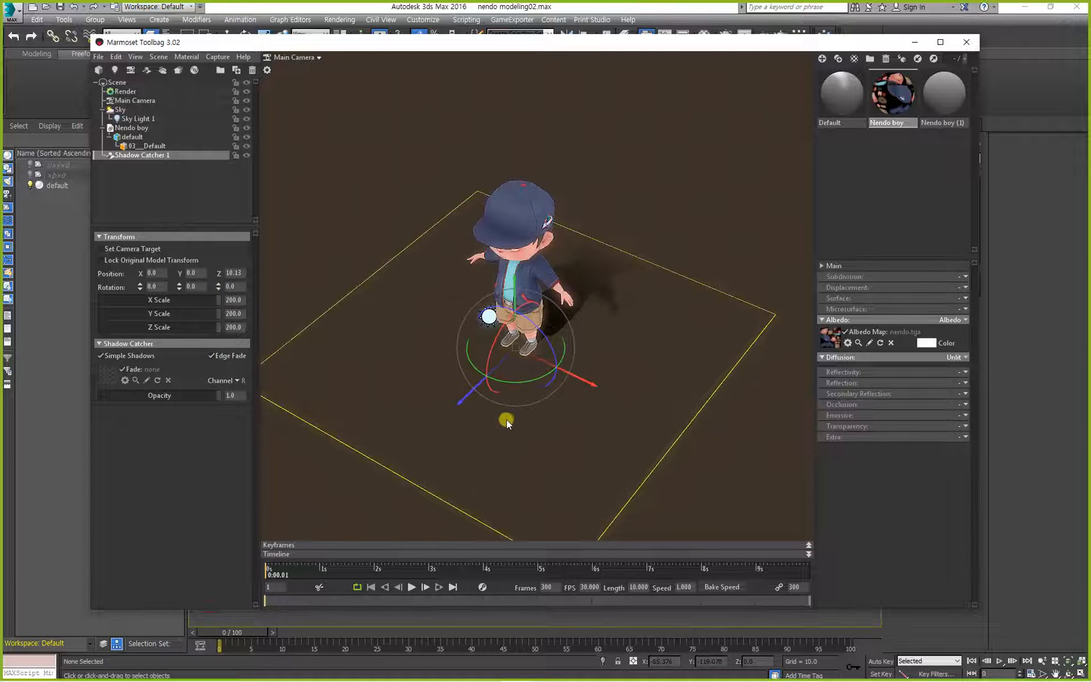
{"action": "middle_click_drag", "start_coordinate": [506, 419], "coordinate": [507, 448]}
{"action": "mouse_move", "coordinate": [506, 419]}
{"action": "left_mouse_down"}
{"action": "mouse_move", "coordinate": [536, 400]}
{"action": "mouse_move", "coordinate": [514, 425]}
{"action": "left_mouse_up"}
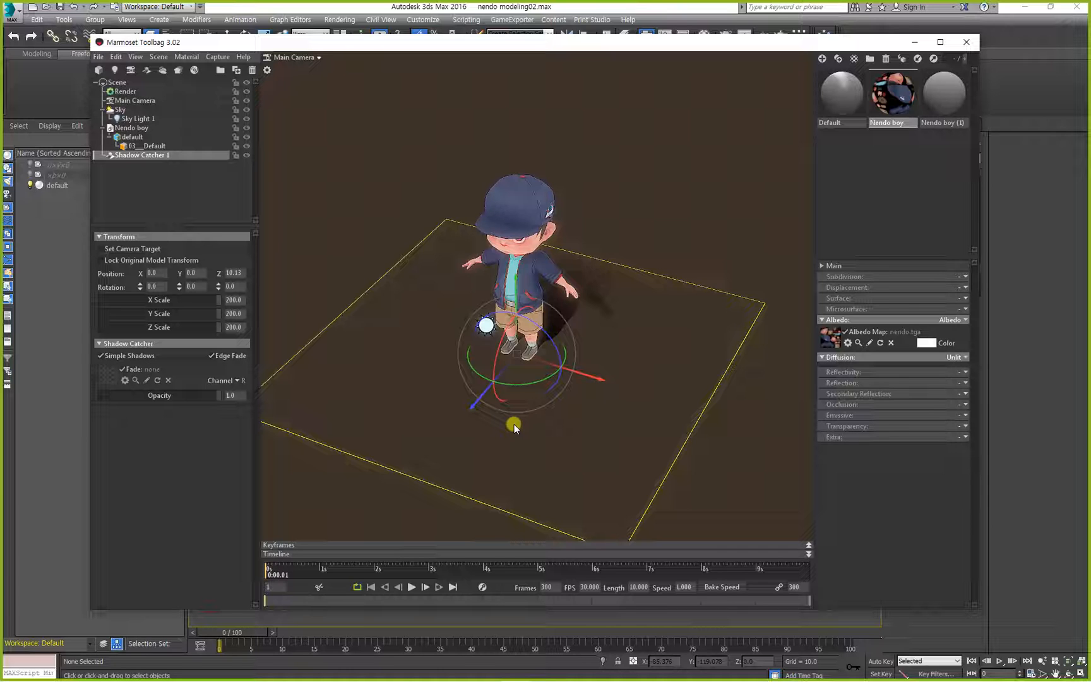
{"action": "left_click", "coordinate": [234, 299]}
{"action": "left_click_drag", "start_coordinate": [240, 299], "coordinate": [57, 301]}
{"action": "mouse_move", "coordinate": [600, 378]}
{"action": "left_mouse_down"}
{"action": "mouse_move", "coordinate": [606, 344]}
{"action": "mouse_move", "coordinate": [591, 362]}
{"action": "left_mouse_up"}
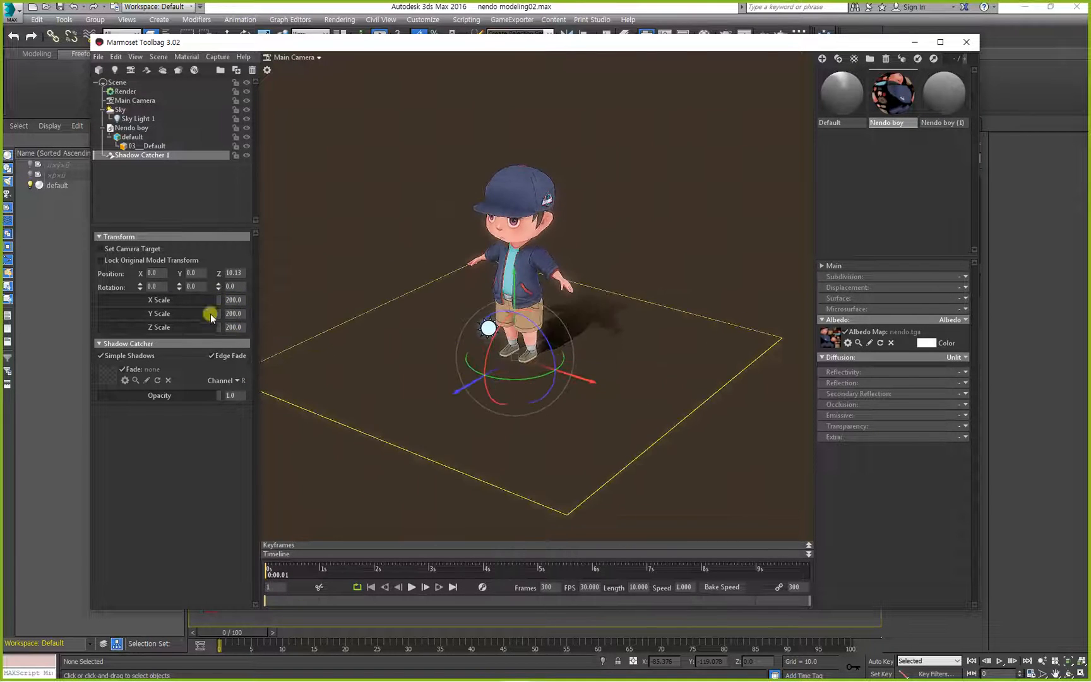
{"action": "type", "text": "300"}
{"action": "key", "text": "Tab"}
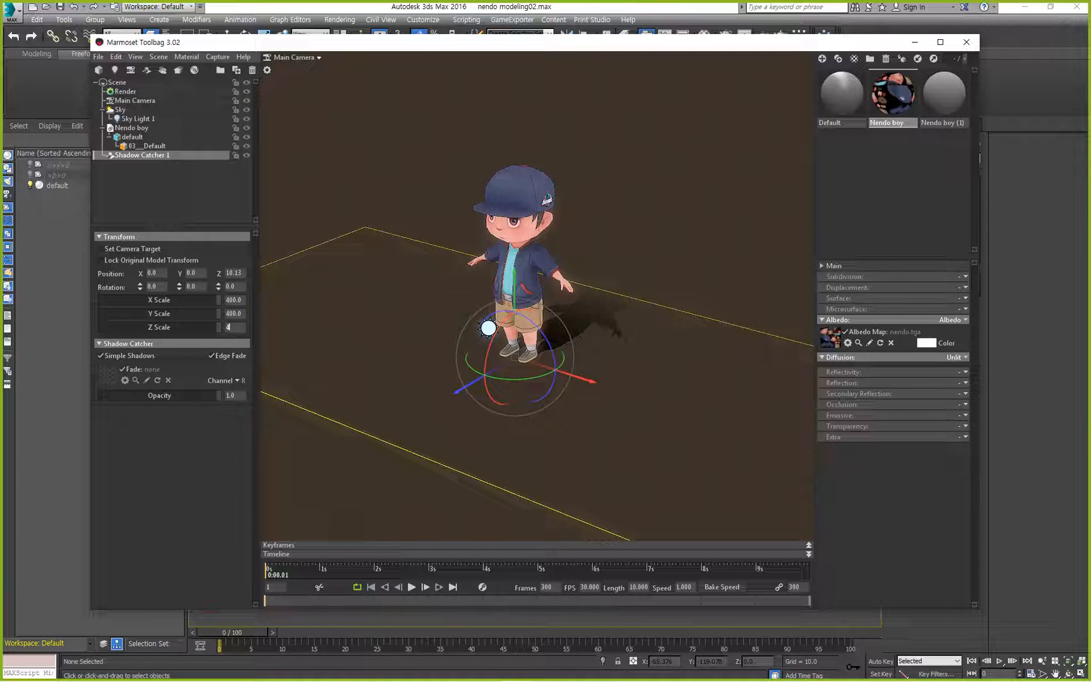
{"action": "key", "text": "Return"}
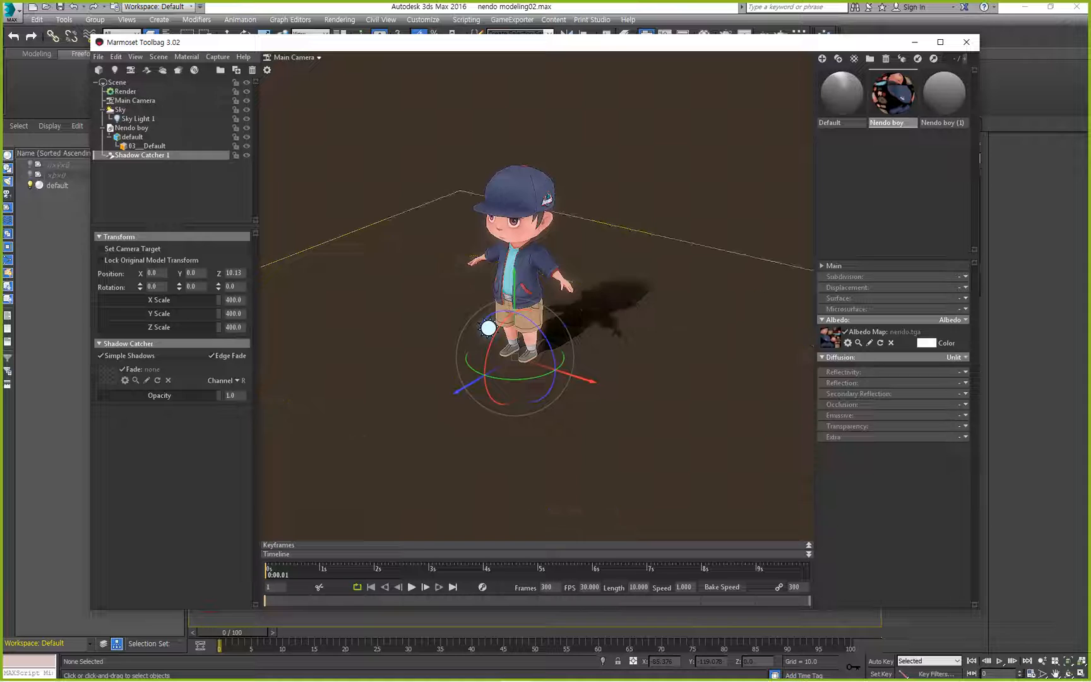
Examine the shadow the character casts on the enlarged ground area from several angles.
{"action": "left_click", "coordinate": [336, 166]}
{"action": "left_click_drag", "start_coordinate": [436, 333], "coordinate": [462, 307]}
{"action": "scroll", "coordinate": [516, 361], "scroll_direction": "up", "scroll_amount": 2}
{"action": "left_click", "coordinate": [541, 312]}
{"action": "middle_click_drag", "start_coordinate": [506, 308], "coordinate": [491, 345]}
{"action": "mouse_move", "coordinate": [522, 411]}
{"action": "left_mouse_down"}
{"action": "mouse_move", "coordinate": [479, 414]}
{"action": "mouse_move", "coordinate": [514, 420]}
{"action": "left_mouse_up"}
{"action": "key", "text": "ctrl+z"}
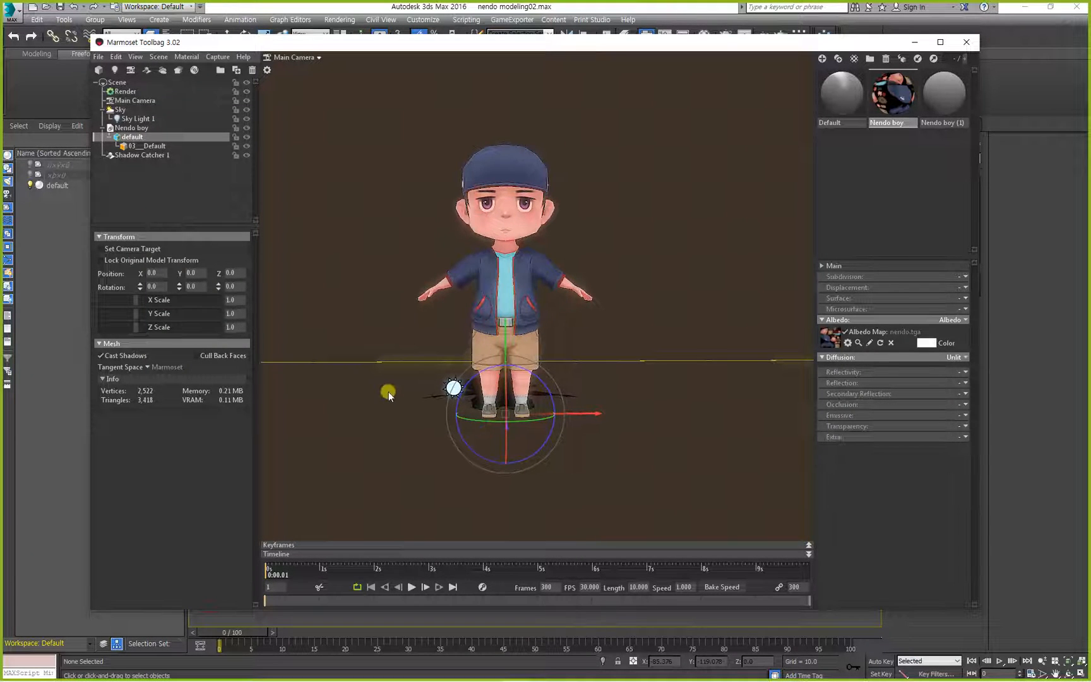
{"action": "left_click_drag", "start_coordinate": [366, 306], "coordinate": [245, 261]}
Toggle the shadow catcher's Simple Shadows and Edge Fade options and compare how the shadow's far end renders.
{"action": "left_click", "coordinate": [130, 155]}
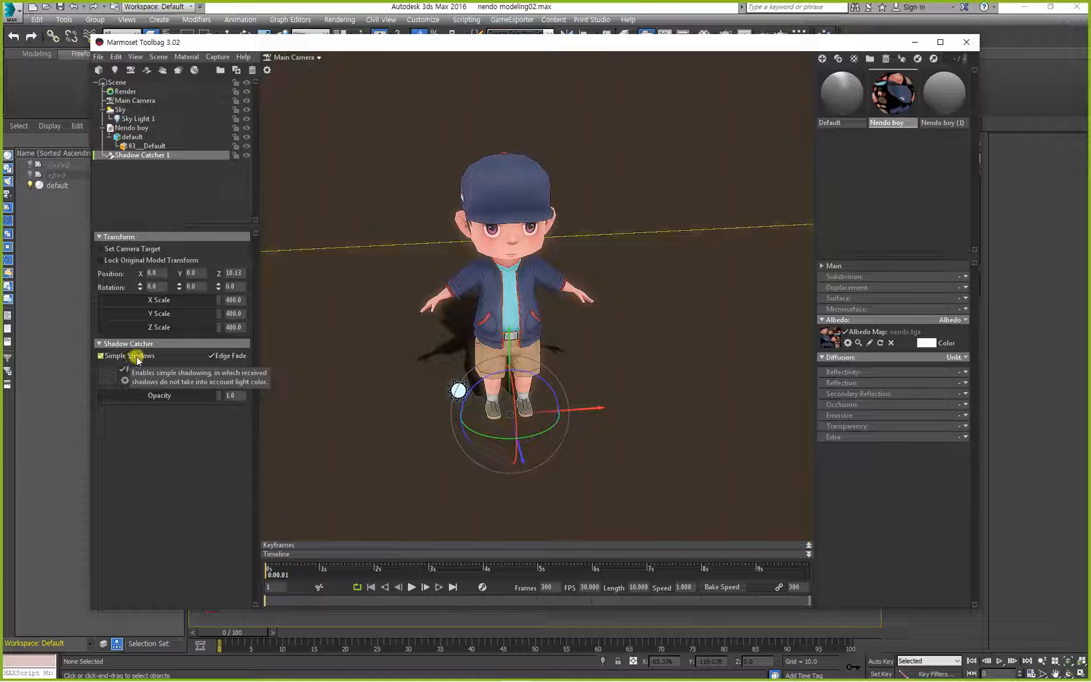
{"action": "left_click_drag", "start_coordinate": [400, 329], "coordinate": [444, 342]}
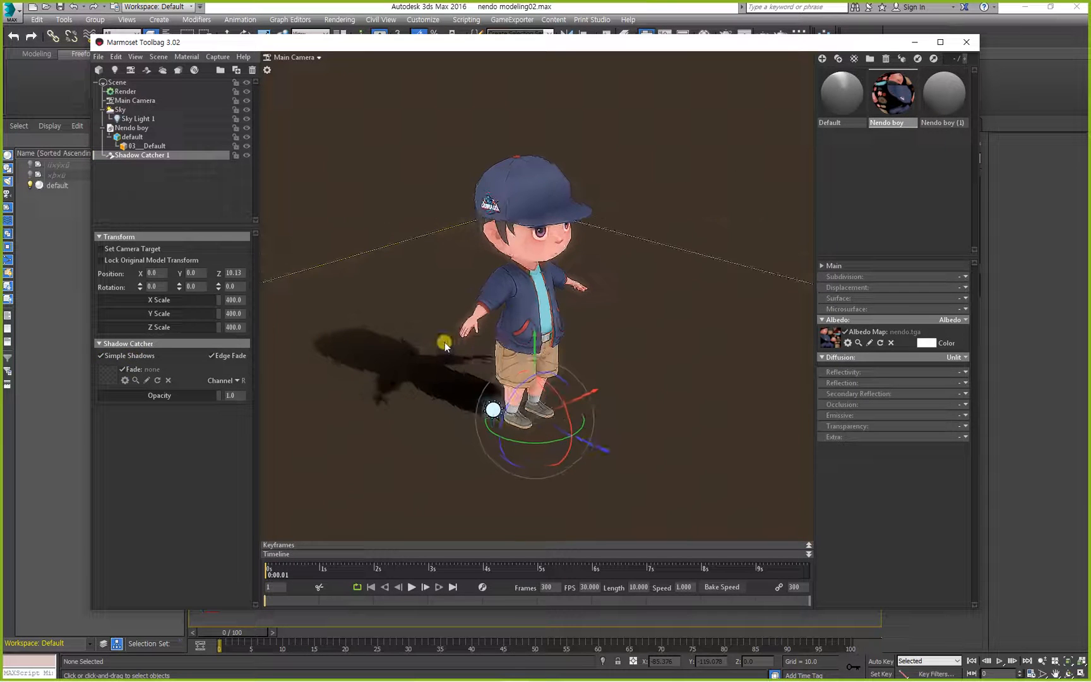
{"action": "left_click", "coordinate": [103, 355]}
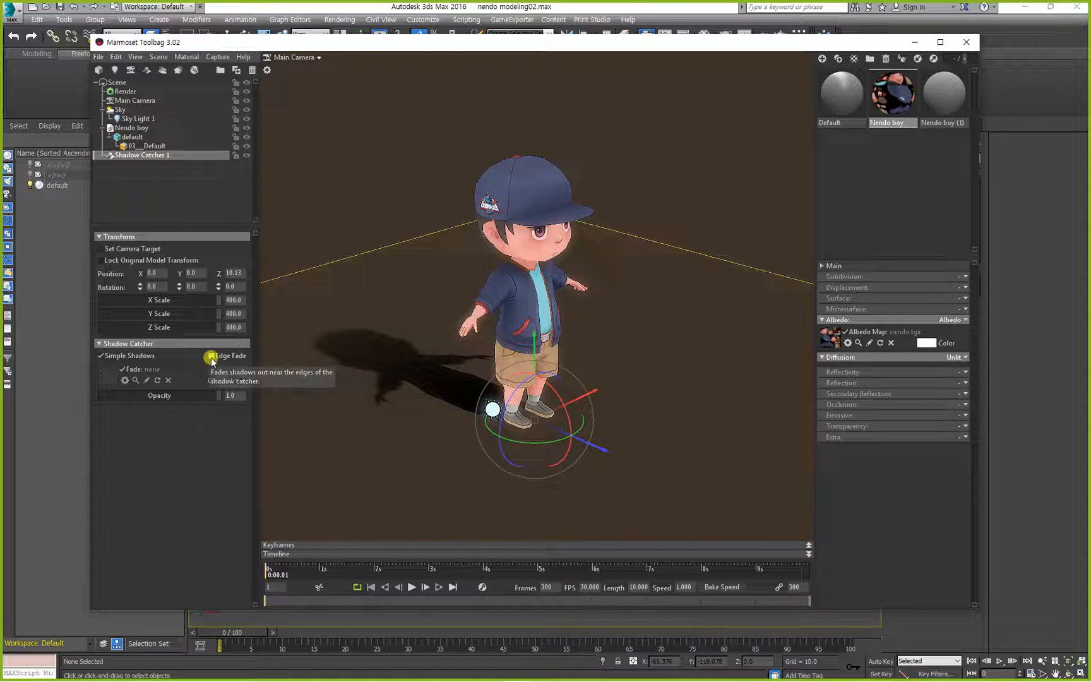
{"action": "left_click", "coordinate": [211, 356]}
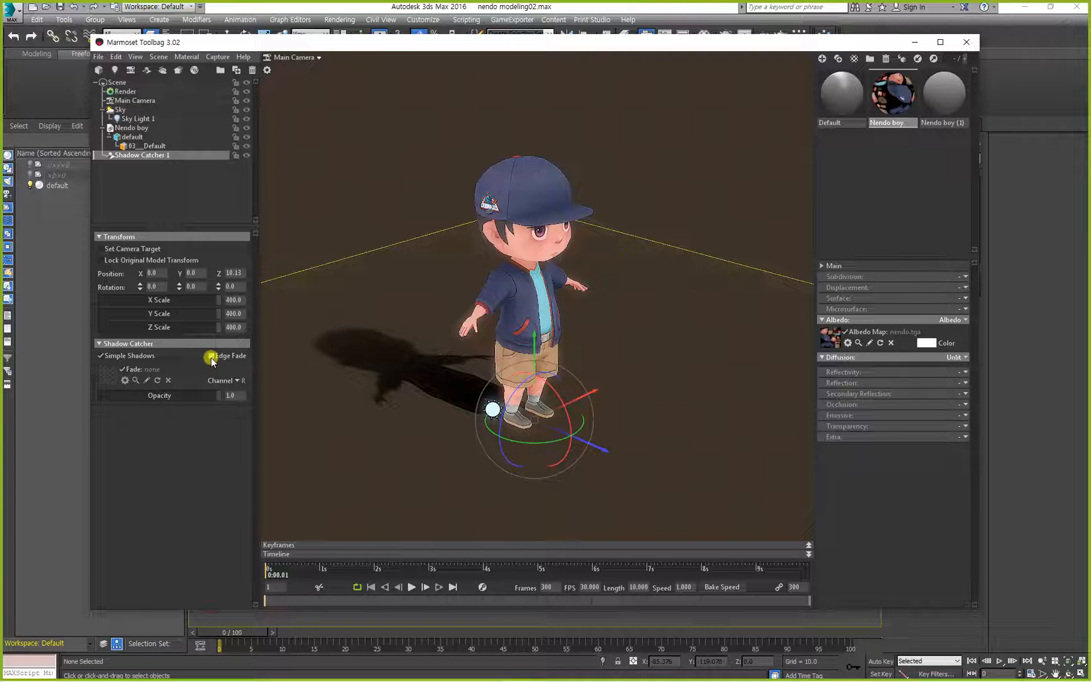
{"action": "left_click", "coordinate": [211, 358]}
{"action": "middle_click_drag", "start_coordinate": [368, 380], "coordinate": [481, 388], "text": "alt"}
{"action": "left_click_drag", "start_coordinate": [560, 428], "coordinate": [436, 368]}
{"action": "mouse_move", "coordinate": [435, 381]}
{"action": "left_mouse_down"}
{"action": "mouse_move", "coordinate": [464, 371]}
{"action": "mouse_move", "coordinate": [475, 328]}
{"action": "mouse_move", "coordinate": [460, 345]}
{"action": "mouse_move", "coordinate": [509, 348]}
{"action": "left_mouse_up"}
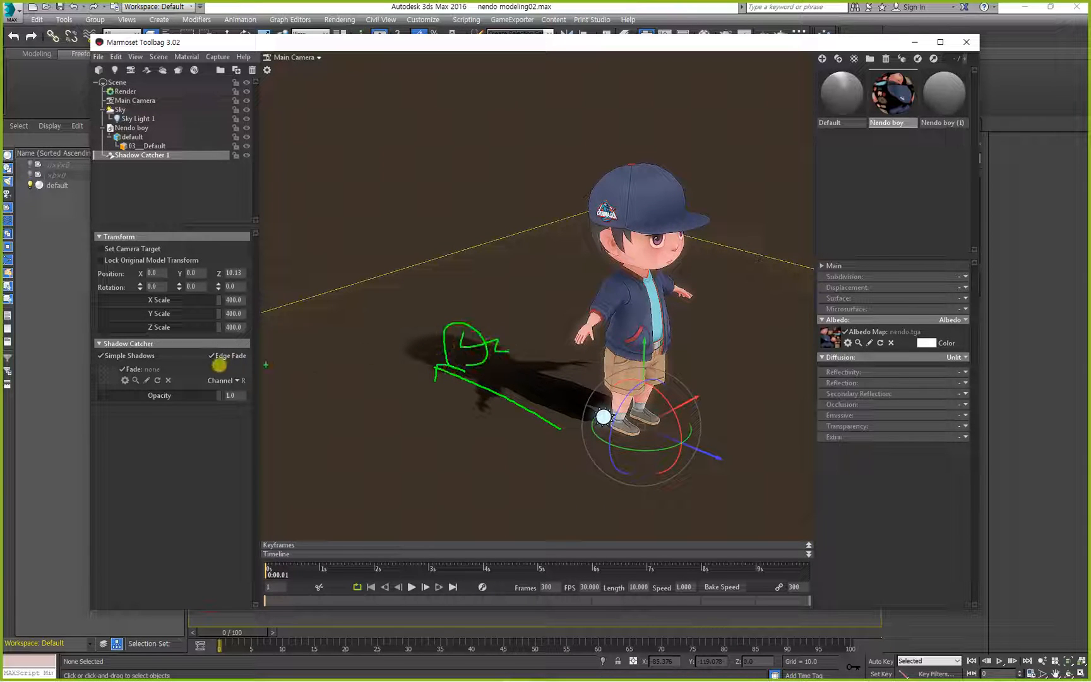
{"action": "key", "text": "Escape"}
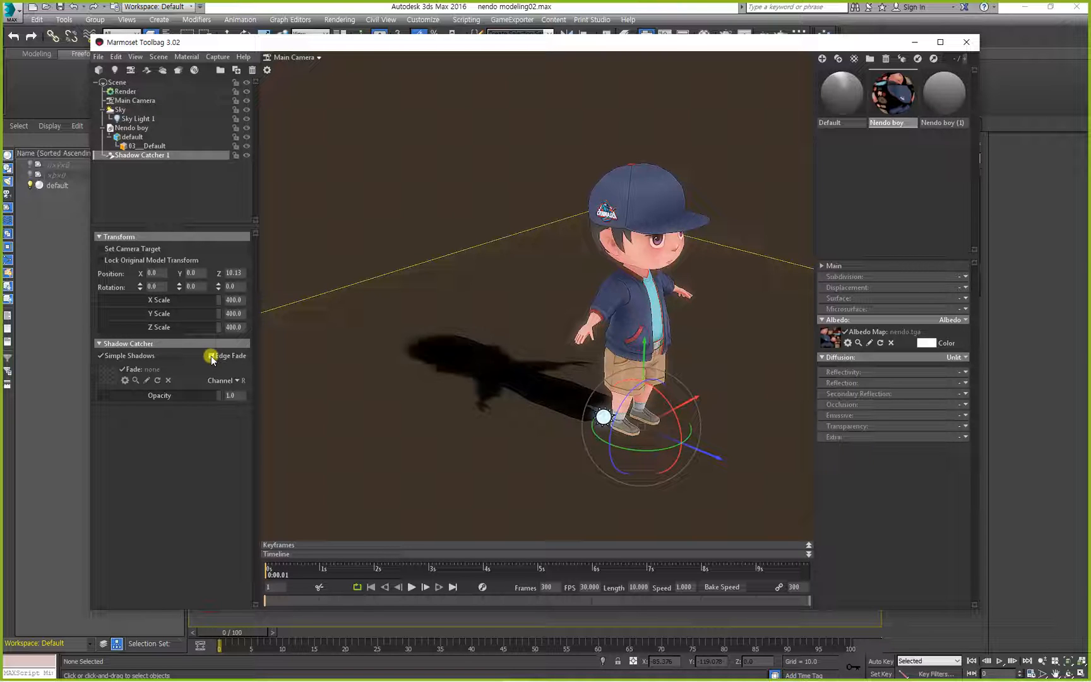
Frame the character and its ground shadow in a three-quarter view, and capture it as an image that opens immediately.
{"action": "left_click_drag", "start_coordinate": [458, 374], "coordinate": [334, 354], "text": "alt"}
{"action": "left_click", "coordinate": [392, 214]}
{"action": "left_click_drag", "start_coordinate": [530, 316], "coordinate": [464, 319], "text": "alt"}
{"action": "middle_click_drag", "start_coordinate": [492, 364], "coordinate": [481, 374], "text": "alt"}
{"action": "right_click_drag", "start_coordinate": [555, 374], "coordinate": [546, 398], "text": "alt"}
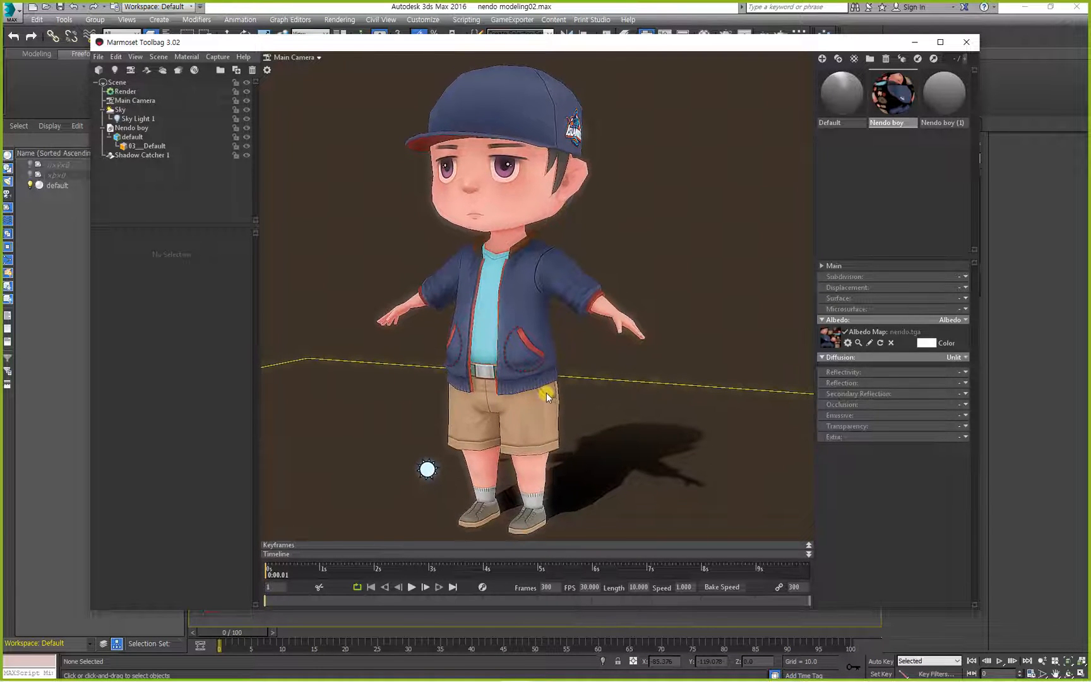
{"action": "middle_click_drag", "start_coordinate": [546, 393], "coordinate": [547, 396], "text": "alt"}
{"action": "left_click", "coordinate": [221, 58]}
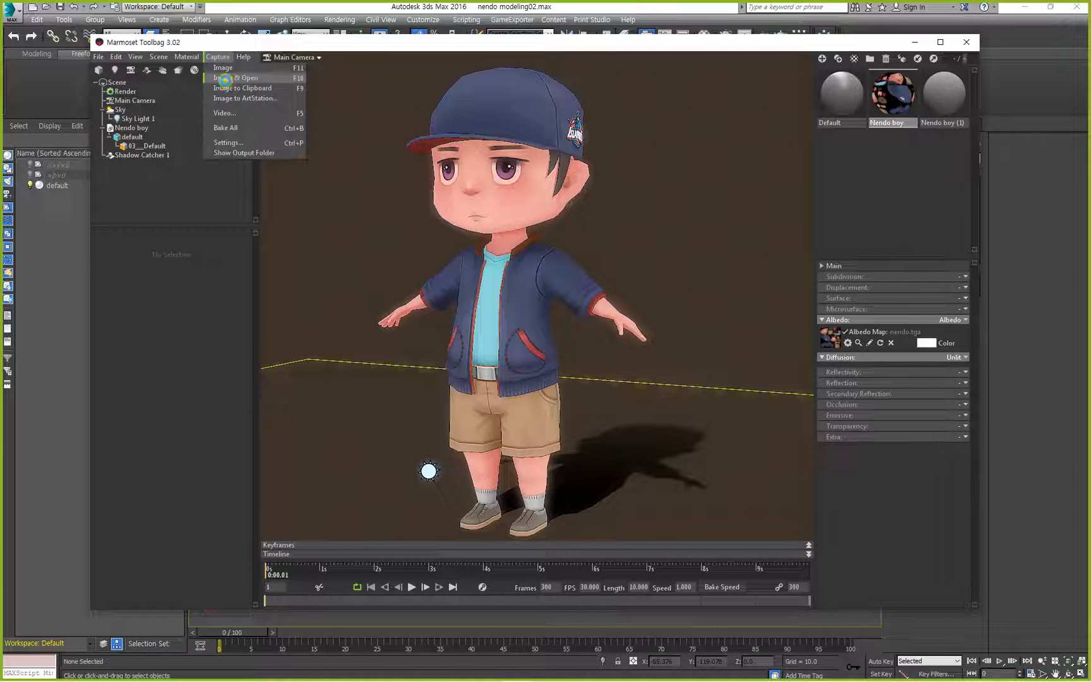
{"action": "left_click", "coordinate": [225, 78]}
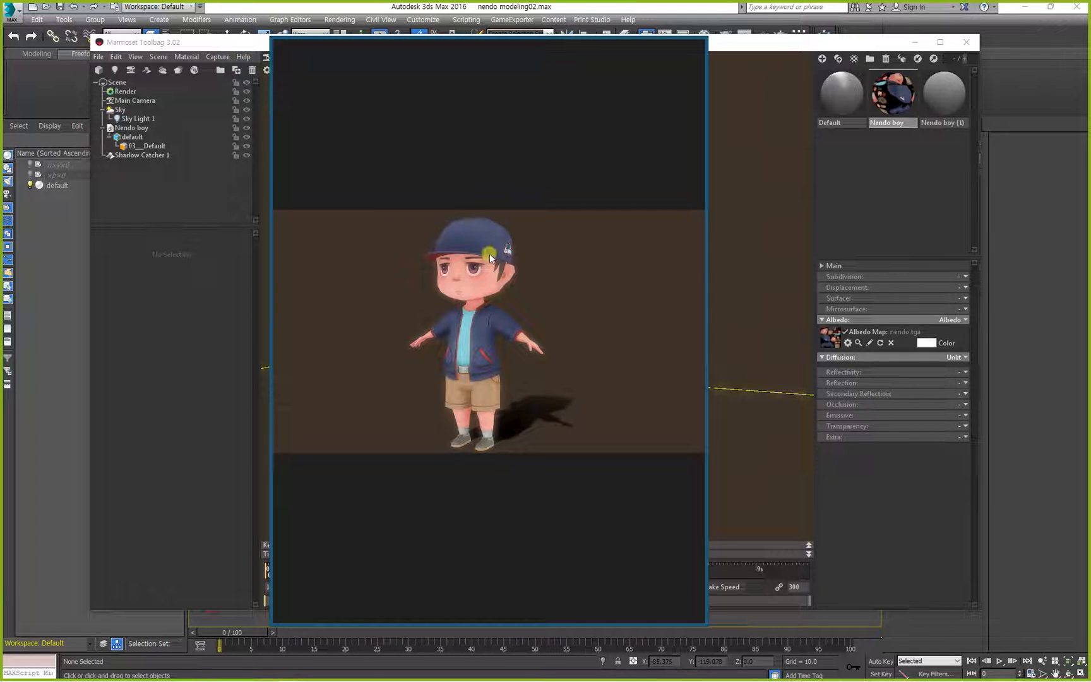